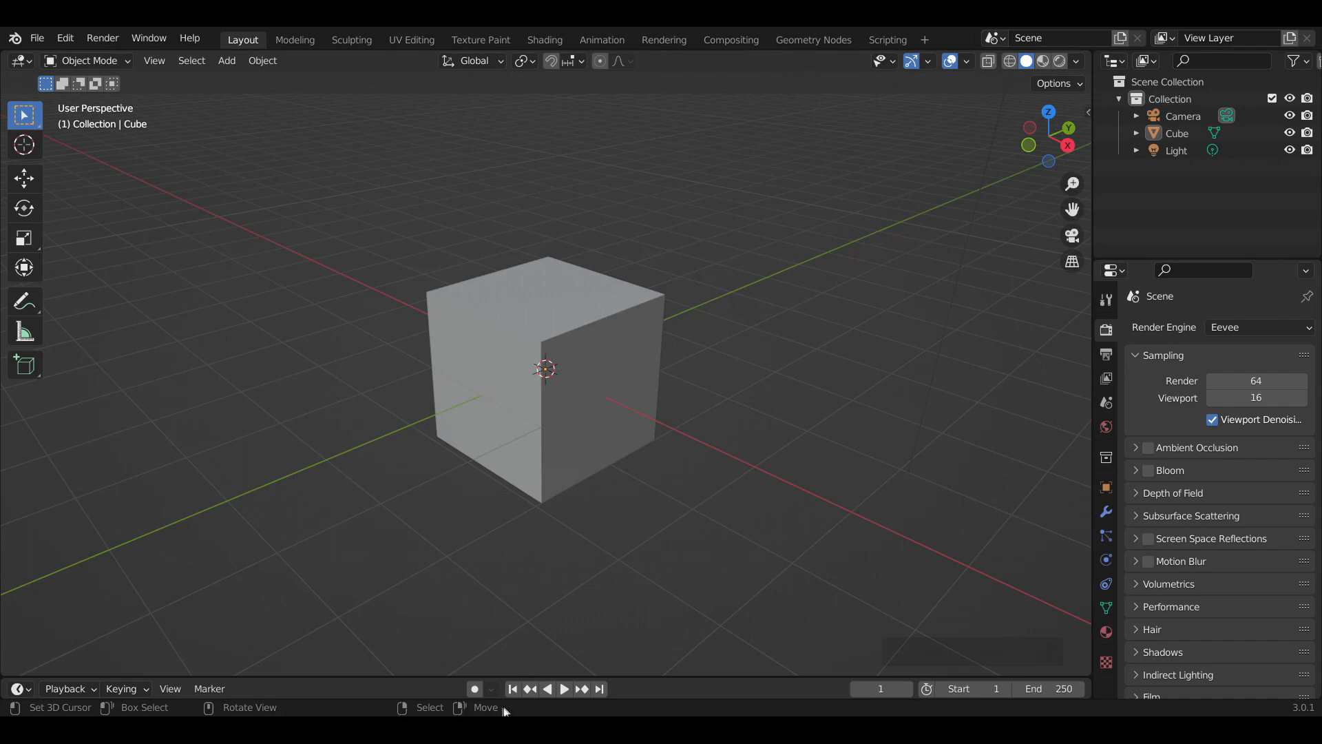
Examine the default cube from another side and at different zoom distances.
scroll(818, 389, "down", 2)
middle_click_drag(818, 389, 395, 341)
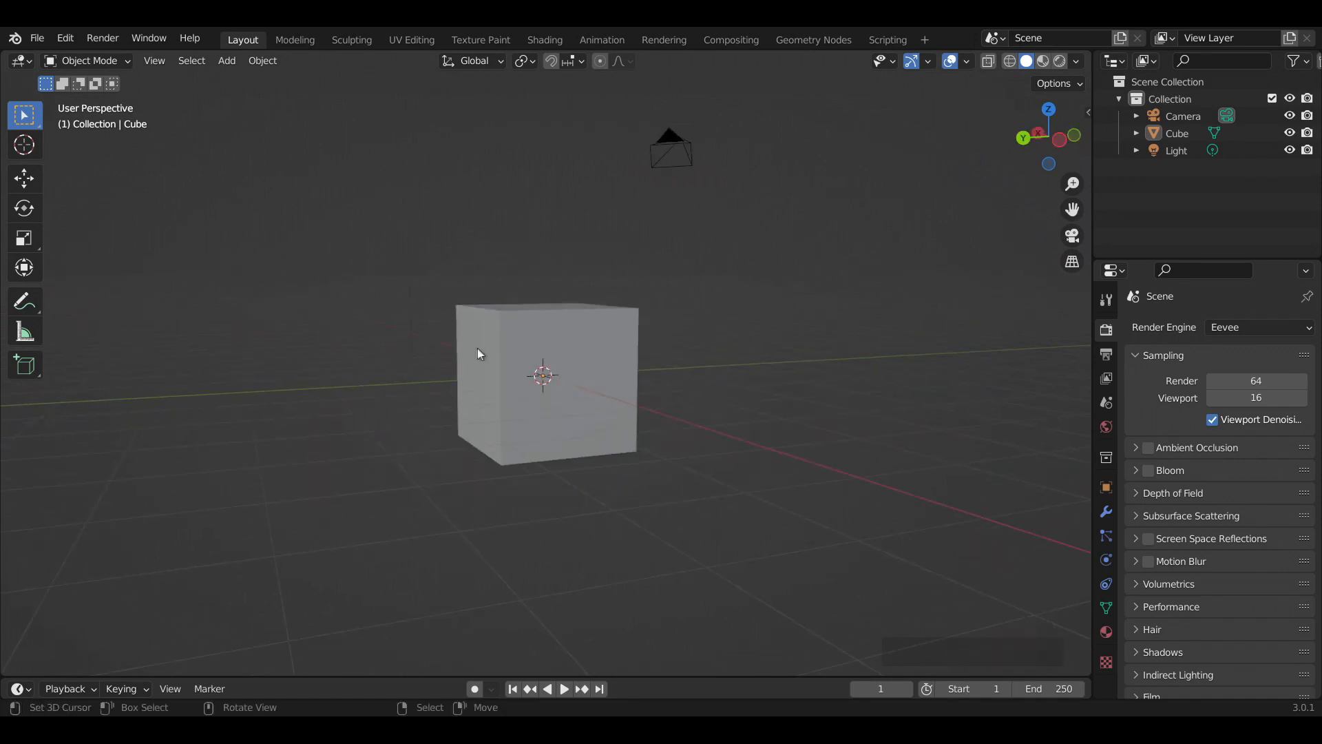
middle_click_drag(568, 336, 598, 432, "shift")
scroll(613, 441, "up", 4)
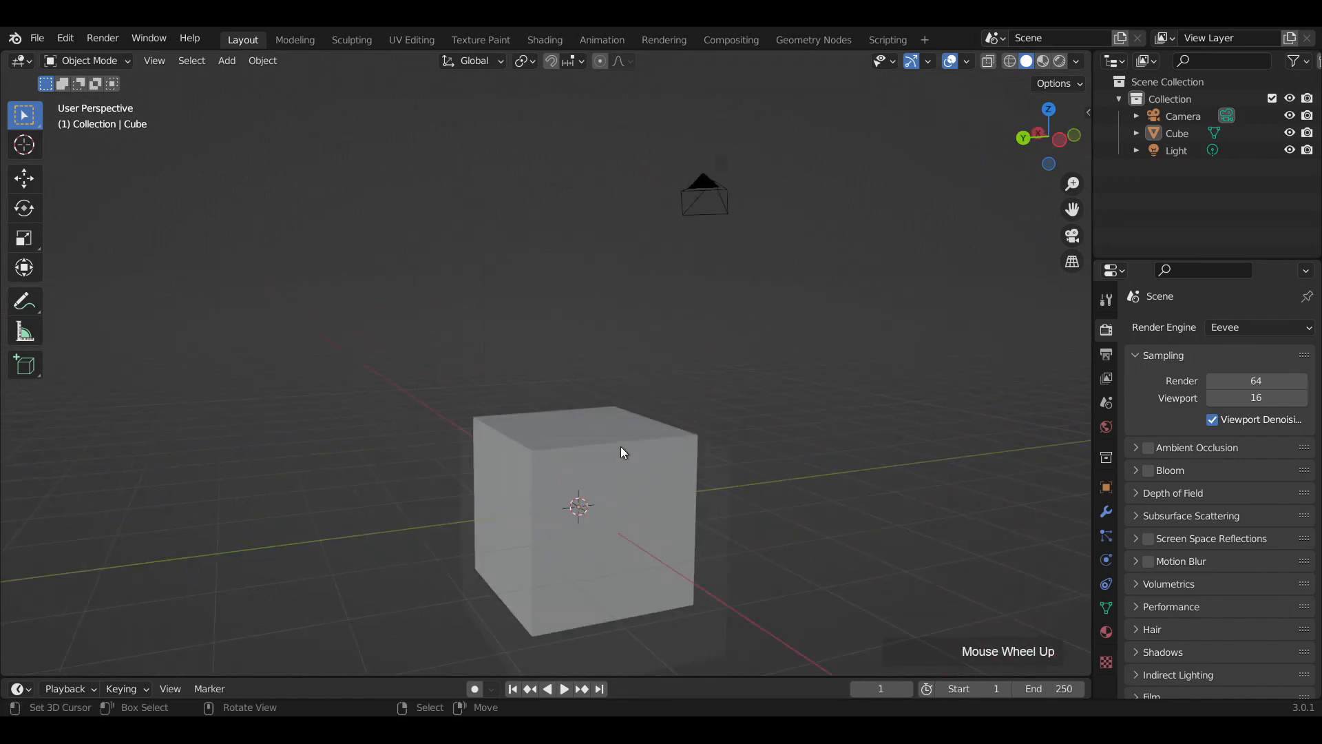
scroll(621, 452, "down", 2)
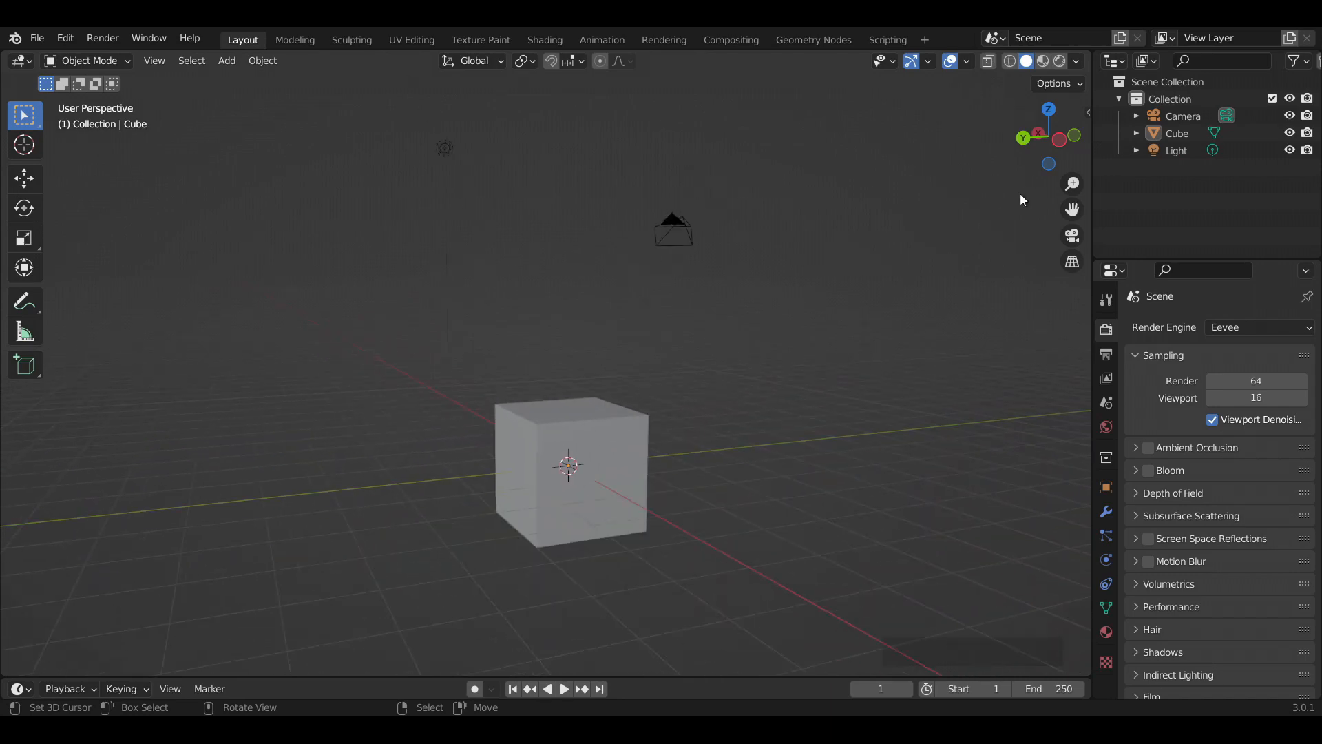
Examine the cube from axis-aligned views and return to an angled view that includes the camera.
left_click_drag(1070, 144, 1019, 145)
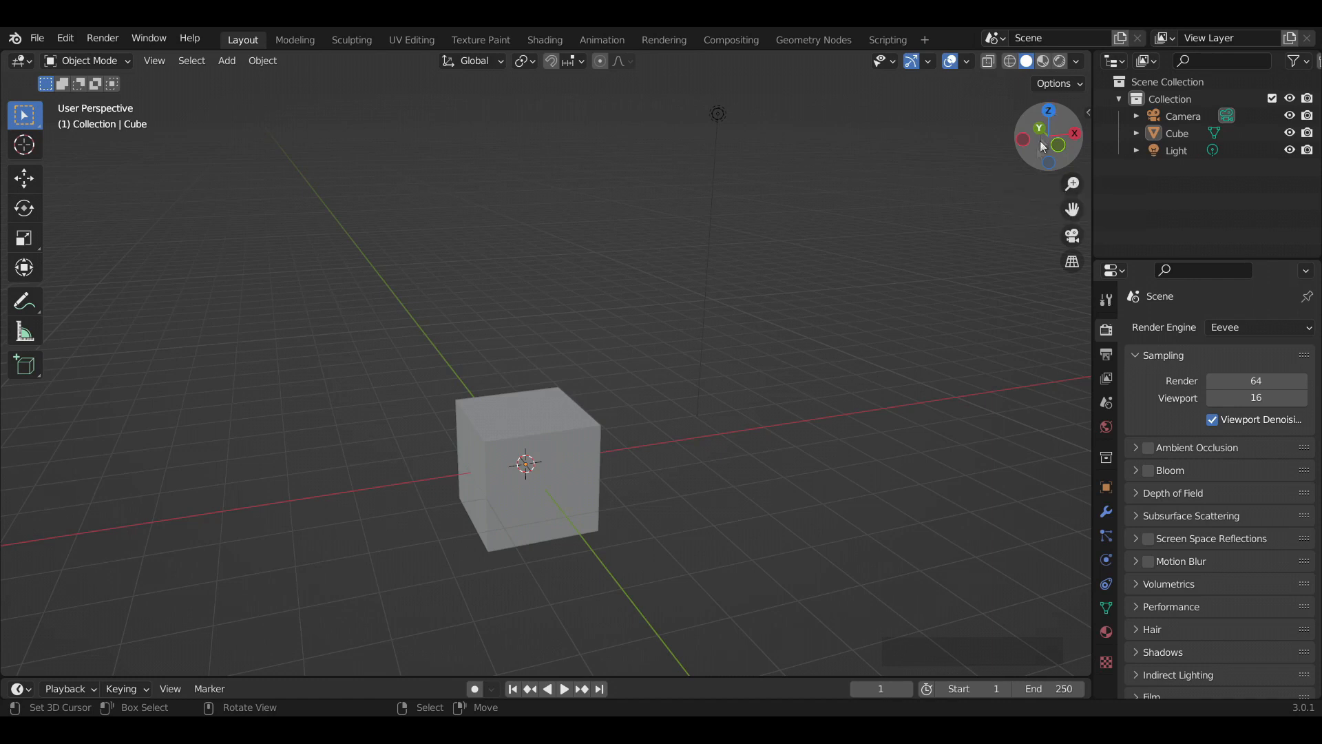
left_click(1076, 136)
left_click(1076, 140)
left_click(1075, 140)
left_click(1076, 140)
left_click(1058, 108)
left_click(1074, 136)
left_click_drag(1074, 136, 646, 392)
middle_click_drag(646, 391, 706, 330, "shift")
mouse_move(706, 329)
middle_mouse_down()
mouse_move(707, 353)
mouse_move(710, 342)
middle_mouse_up()
Compare the cube in orthographic and perspective projection, ending in perspective.
left_click(1068, 262)
left_click(1068, 263)
left_click(1067, 263)
mouse_move(446, 335)
middle_mouse_down()
mouse_move(791, 309)
mouse_move(440, 325)
middle_mouse_up()
left_click(1066, 258)
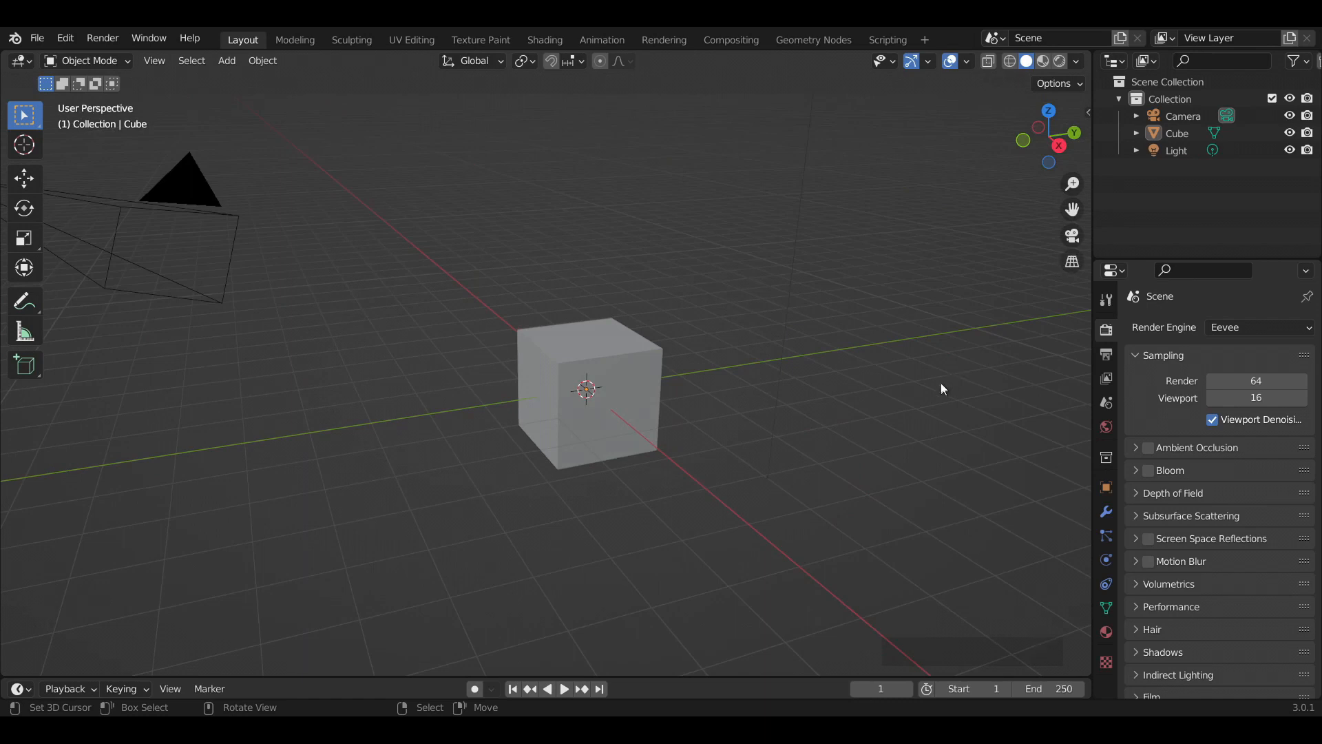
Preview the scene in different viewport shading modes and return to Solid shading.
key("z")
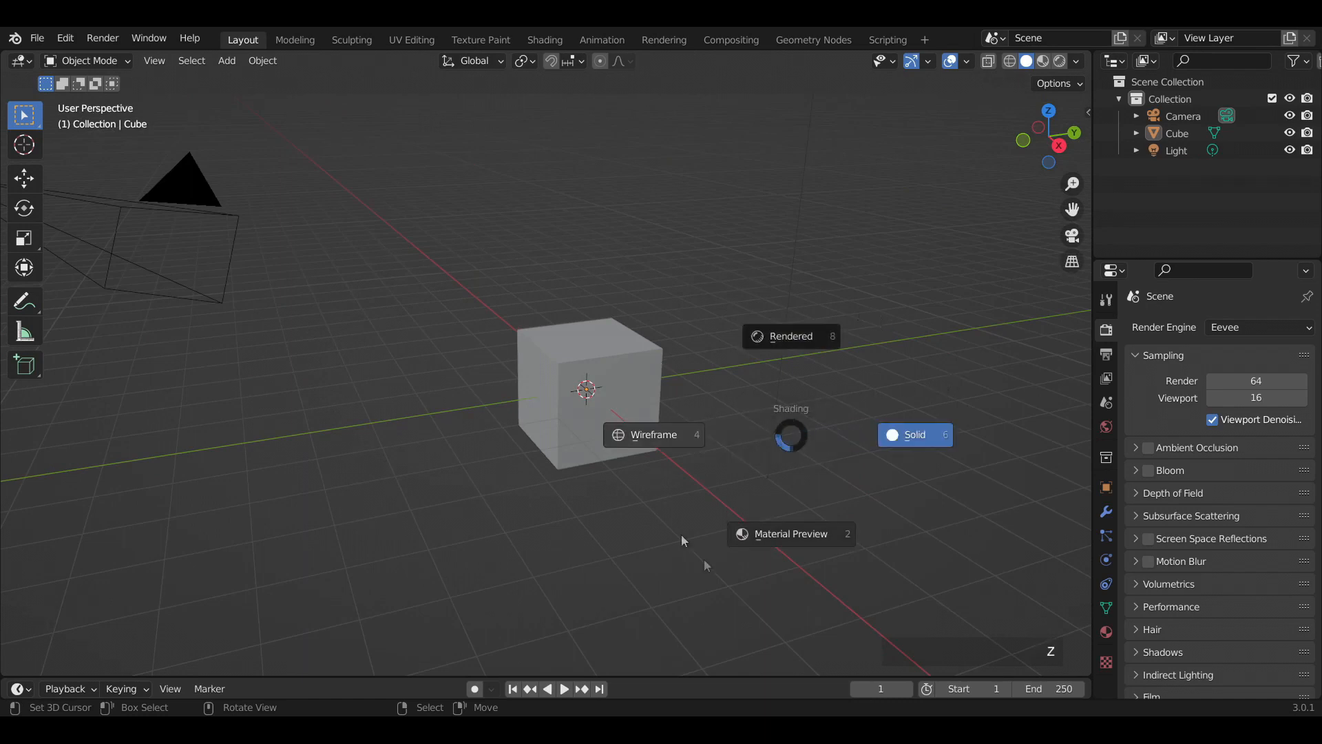
left_click(795, 365)
key("z")
left_click(721, 356)
key("z")
left_click(788, 410)
key("z")
left_click(802, 416)
Toggle the viewport repeatedly between Wireframe and Solid shading, ending in Solid.
mouse_move(597, 395)
middle_mouse_down()
mouse_move(840, 392)
mouse_move(574, 397)
middle_mouse_up()
key("shift+z")
key("shift+z")
key("shift+z")
key("shift+z")
key("shift+z")
key("shift+z")
key("shift+z")
key("shift+z")
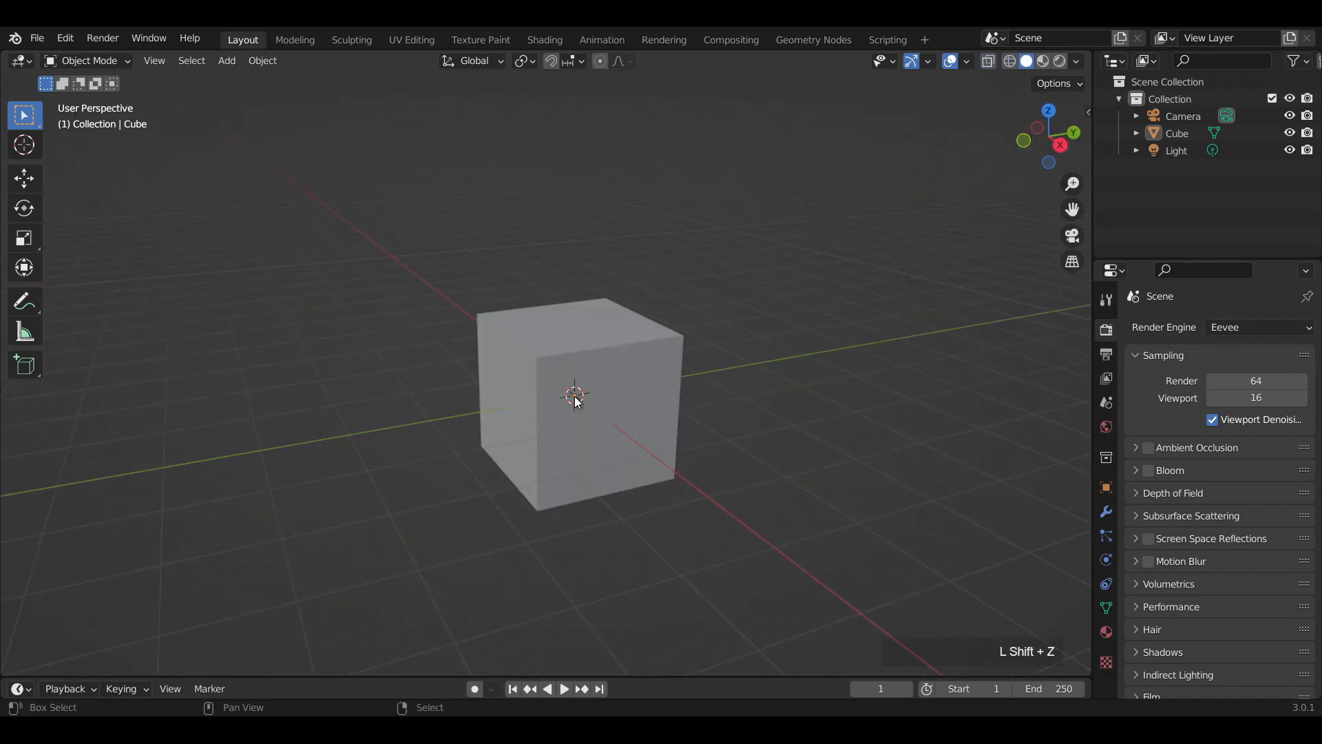
Select the cube, the camera and the light individually, finishing with the cube.
scroll(587, 392, "down", 2)
scroll(589, 391, "down", 2)
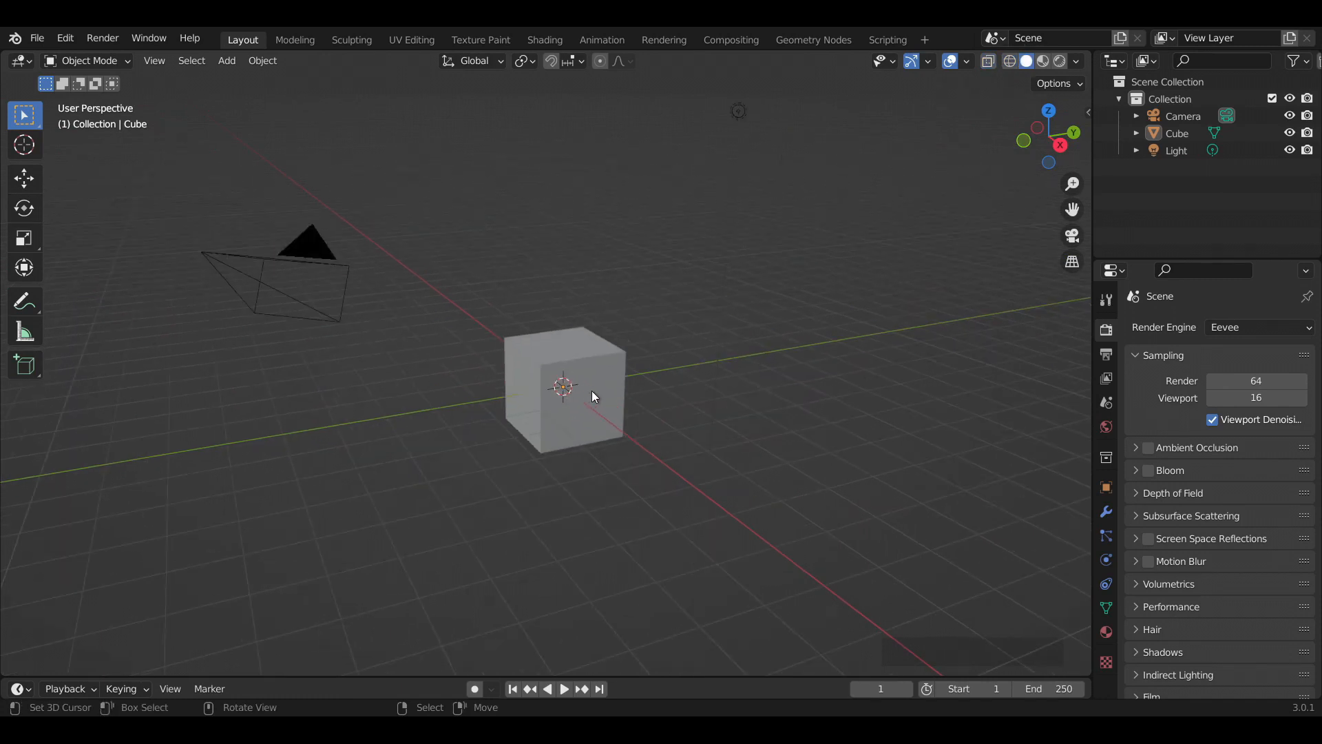
middle_click_drag(592, 391, 581, 401, "shift")
right_click(581, 400)
right_click(345, 317)
right_click(690, 184)
right_click(558, 386)
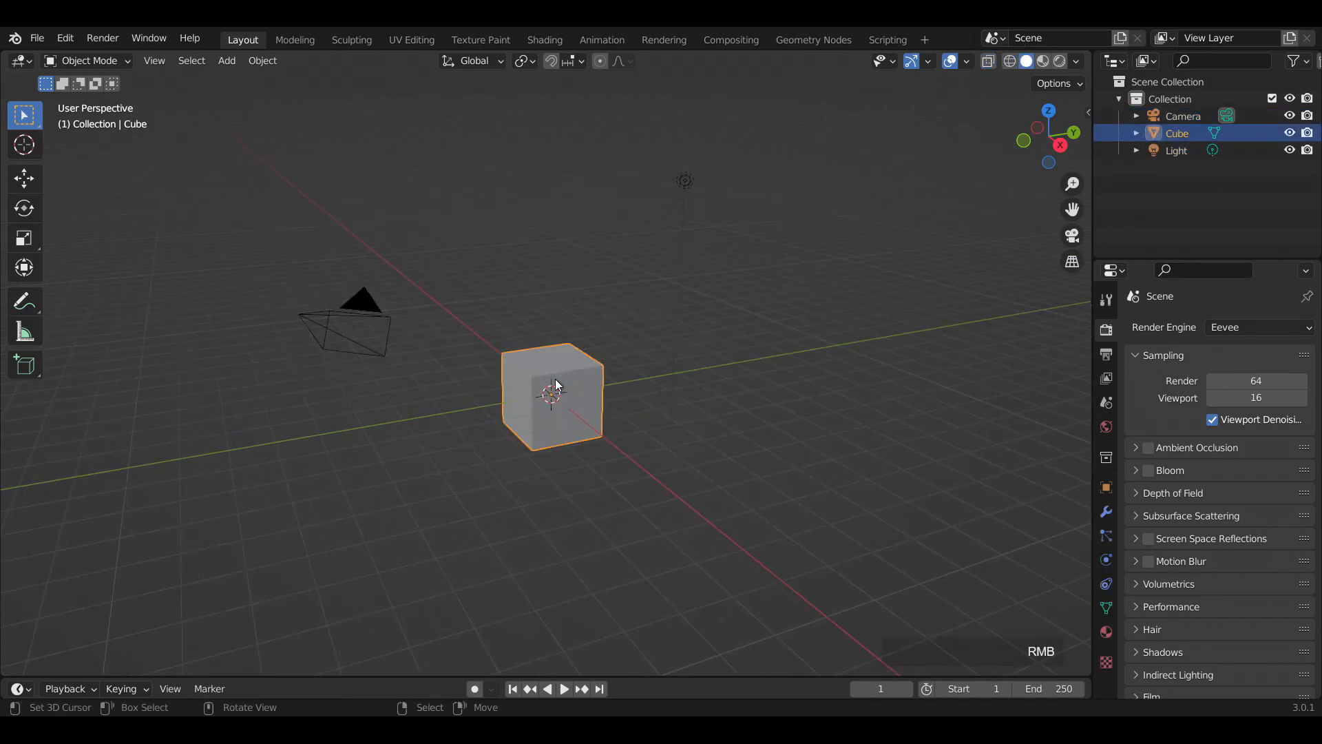
Select all objects, clear the selection and select only the cube.
key("a")
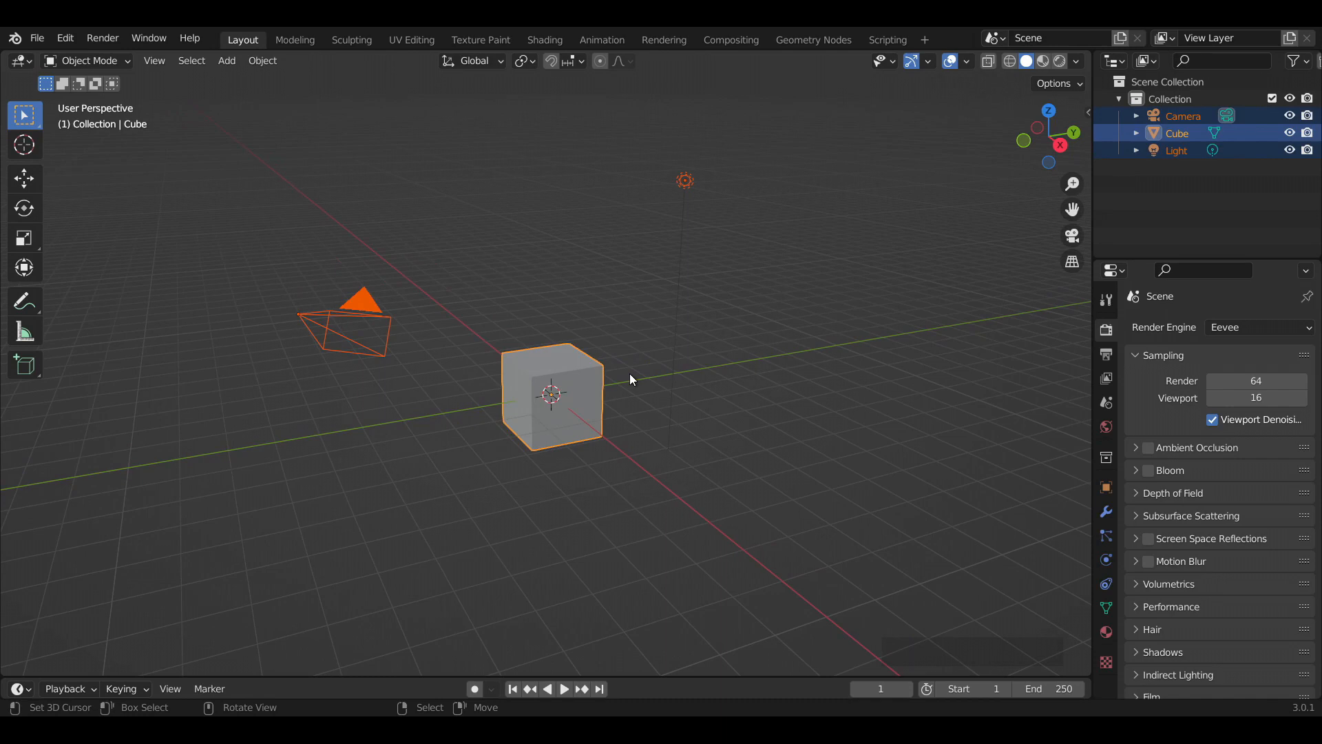
key("alt+a")
right_click(593, 374)
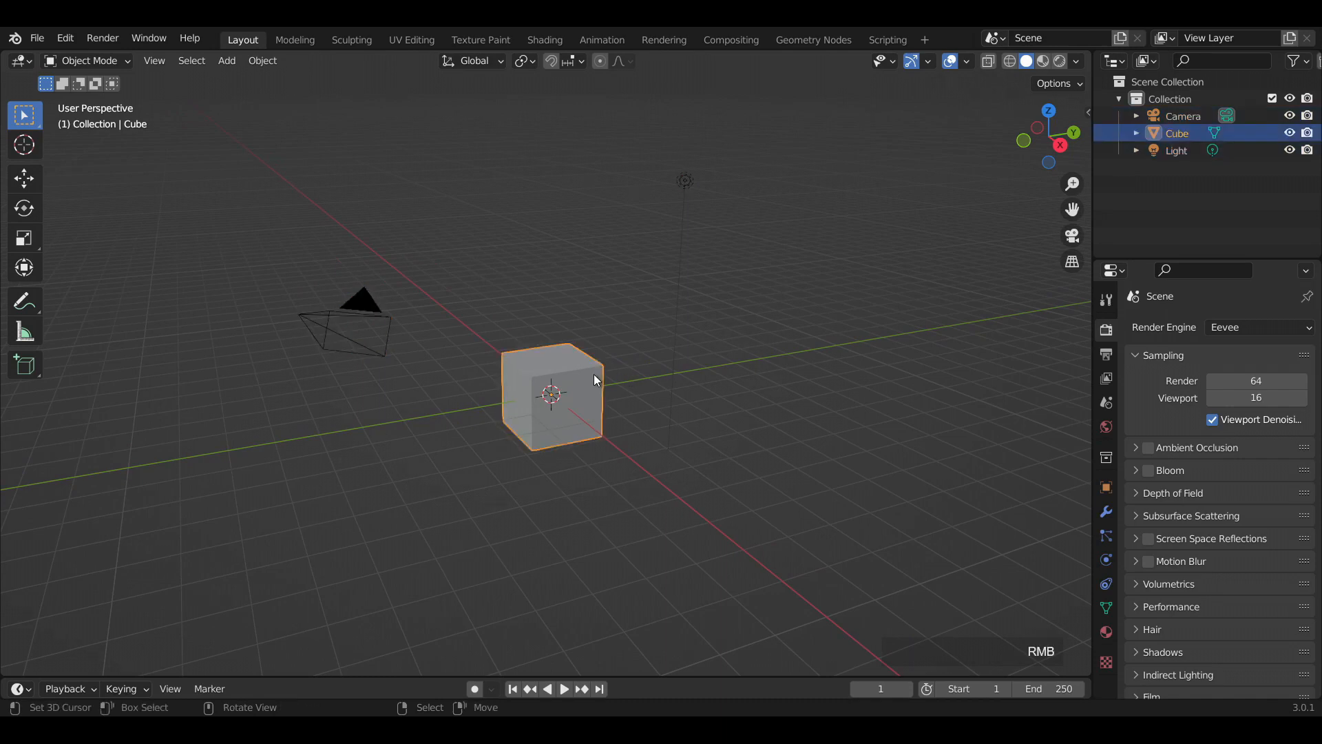
Invert the selection repeatedly between the cube and the other two objects.
key("ctrl+i")
key("ctrl+i")
key("ctrl+i")
key("ctrl+i")
key("ctrl+i")
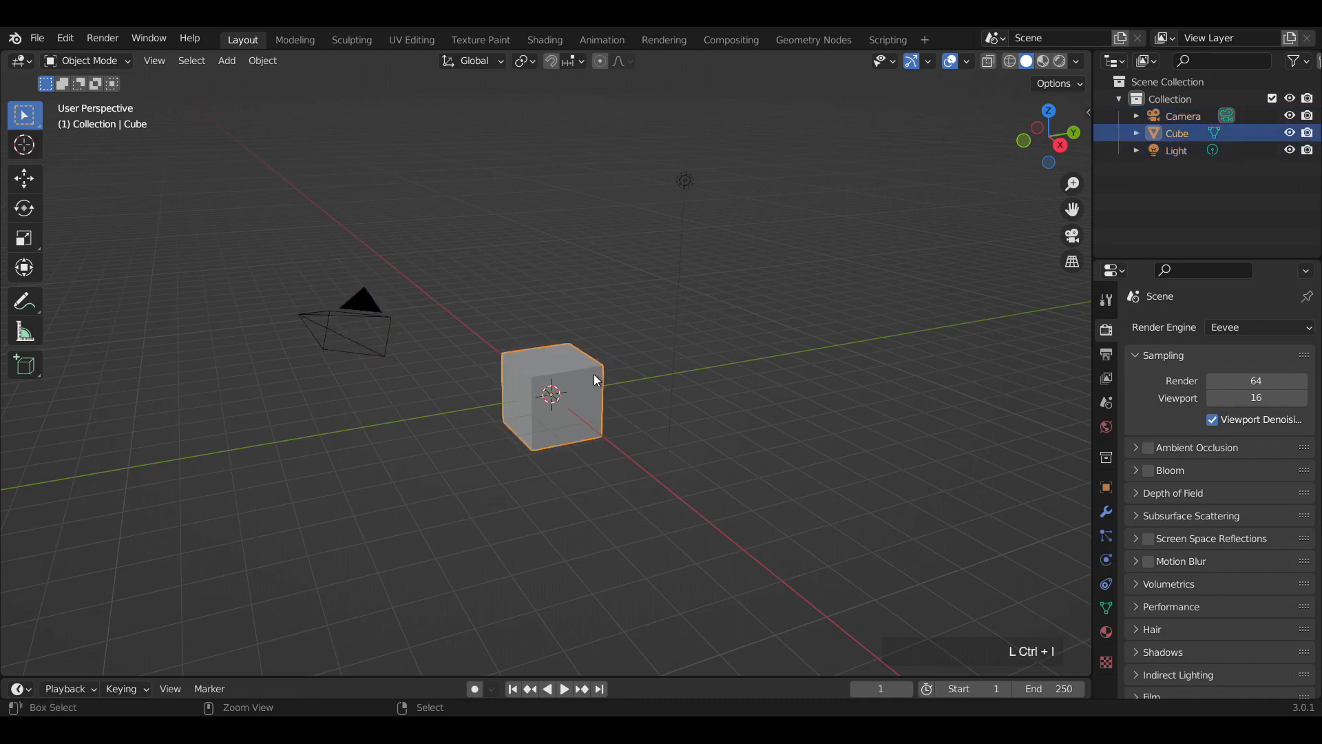
key("ctrl+i")
key("ctrl+i")
key("ctrl+i")
Clear the selection and box-select the camera, cube and light together.
key("alt+a")
left_click_drag(258, 167, 838, 531)
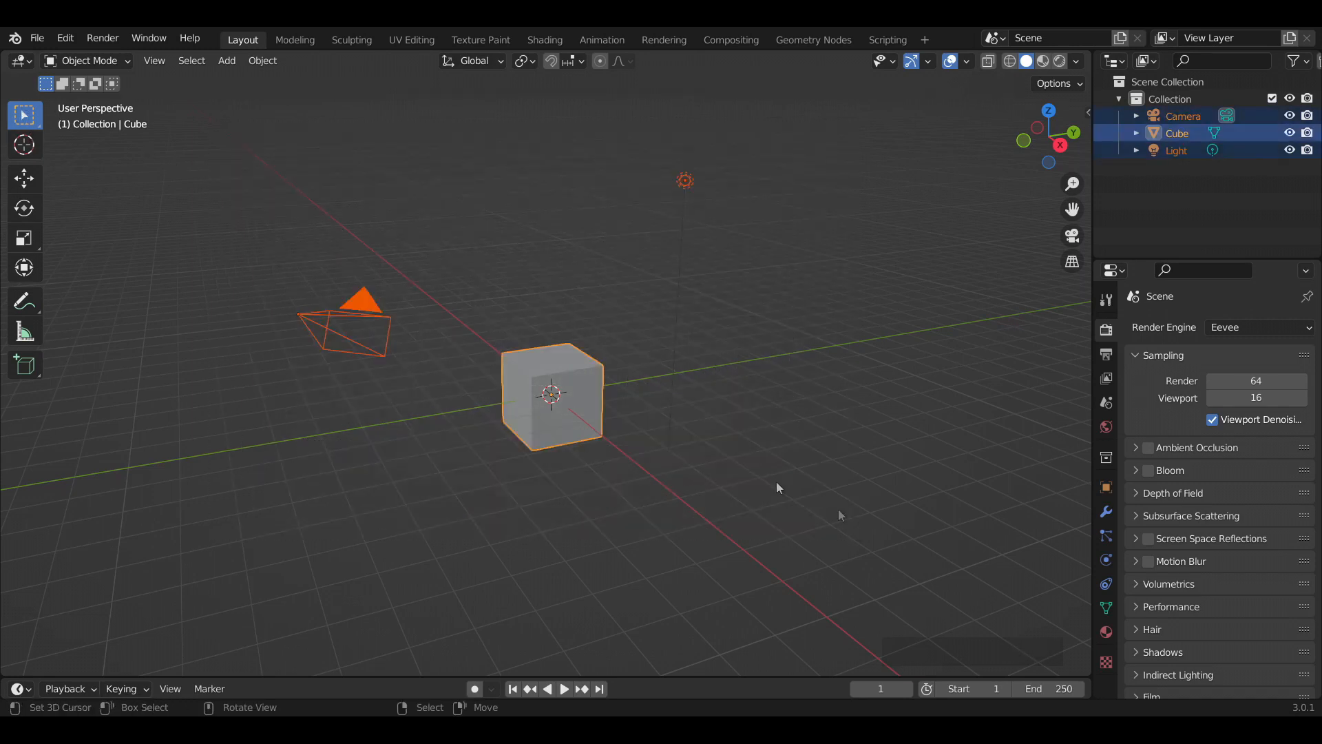
Try moving the cube along the Y and X axes with the Move tool, and undo the moves.
left_click(38, 182)
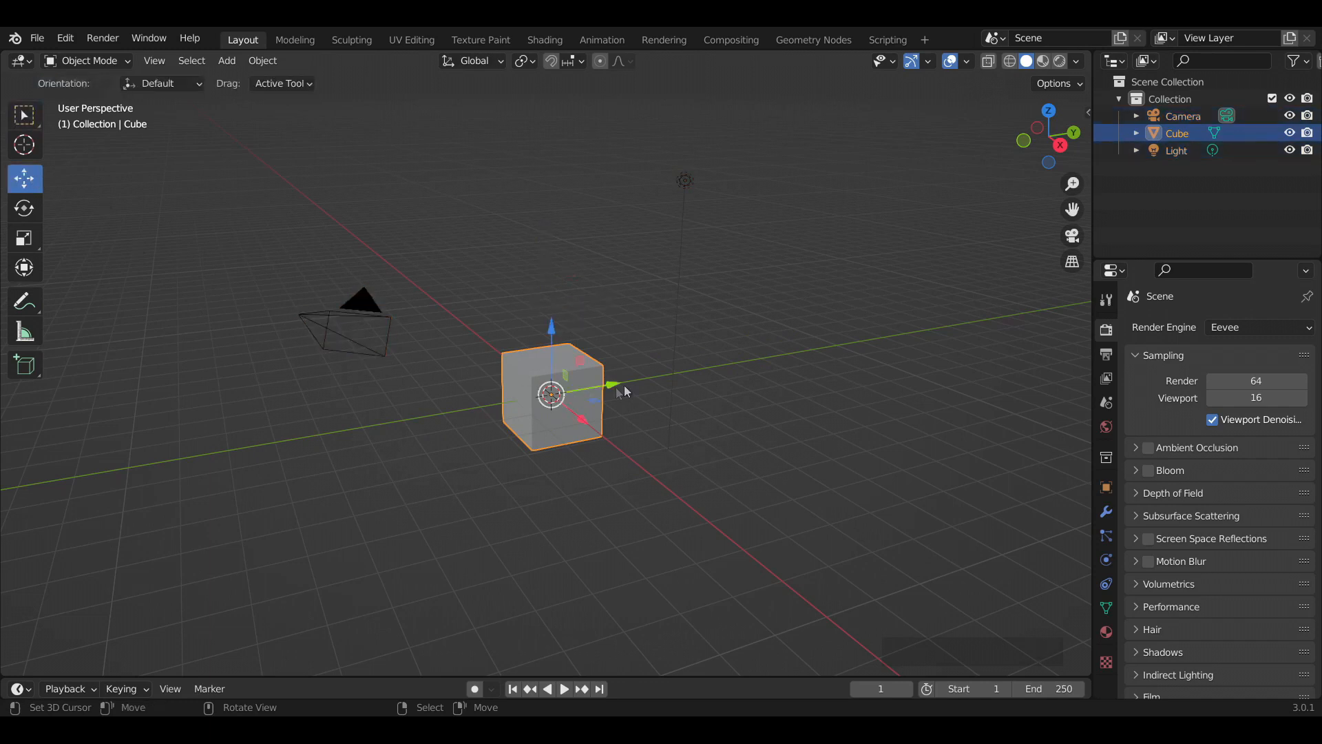
left_click_drag(612, 385, 683, 386)
key("ctrl+z")
left_click_drag(582, 419, 479, 412)
key("ctrl+z")
key("ctrl+z")
Try moving the cube along the Z, X and Y axes and in the XY plane, cancelling each move.
key("g")
key("z")
key("x")
key("y")
key("z")
right_click(684, 394)
key("g")
key("shift+z")
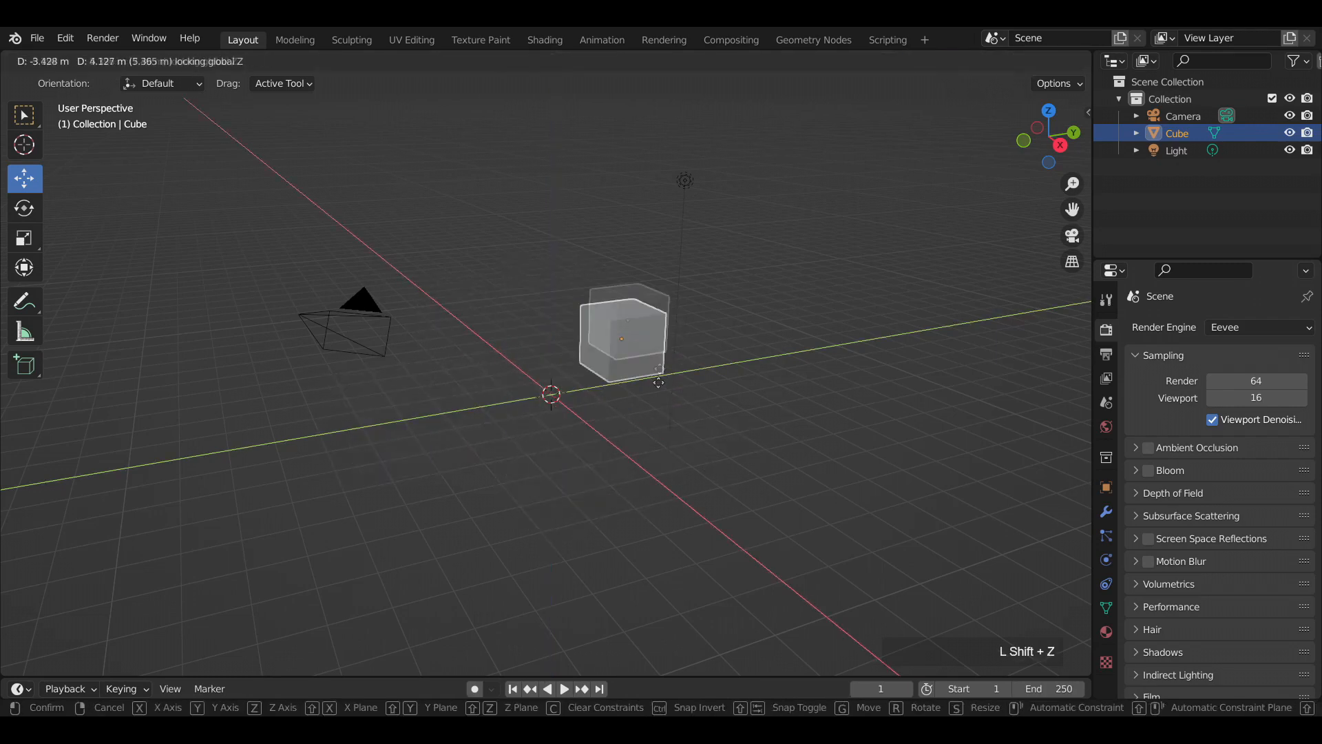
right_click(633, 467)
Move the cube within the XY plane, adjust the X offset of the move, and clear the cube's location.
key("g")
key("shift+z")
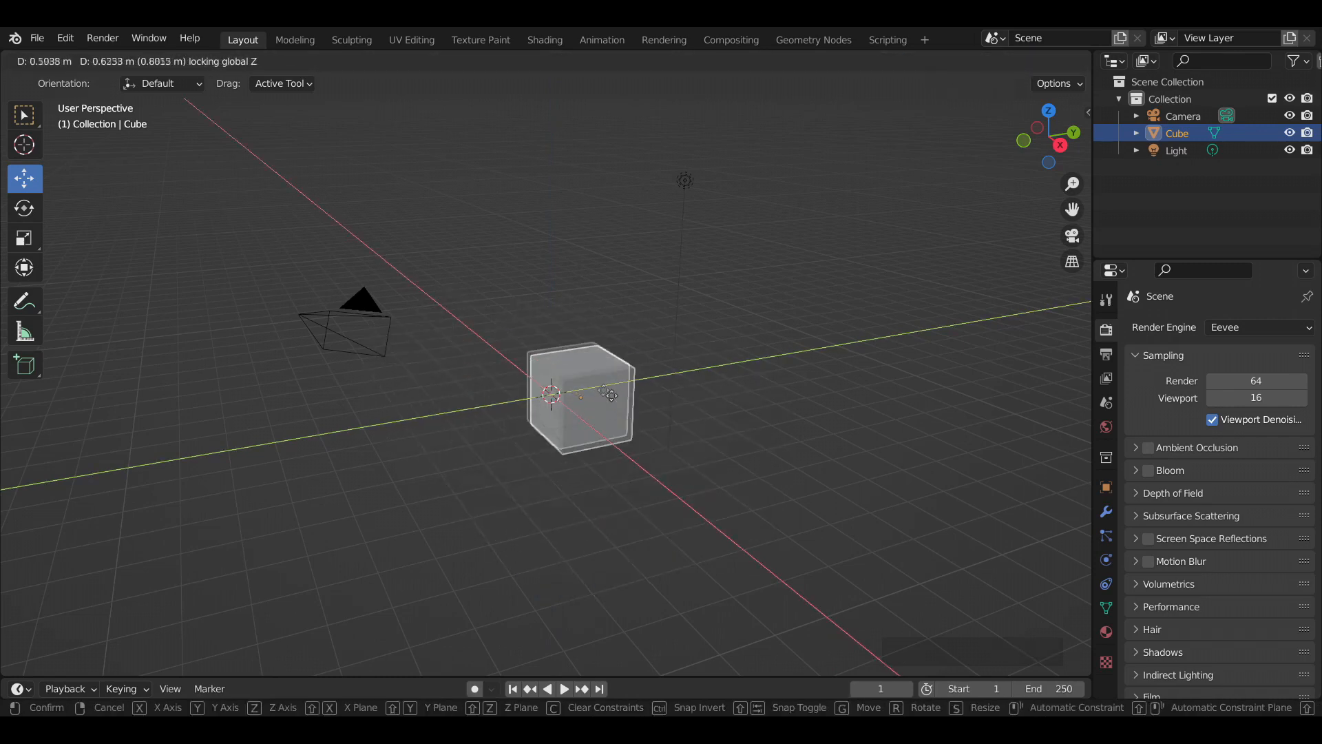
left_click(462, 438)
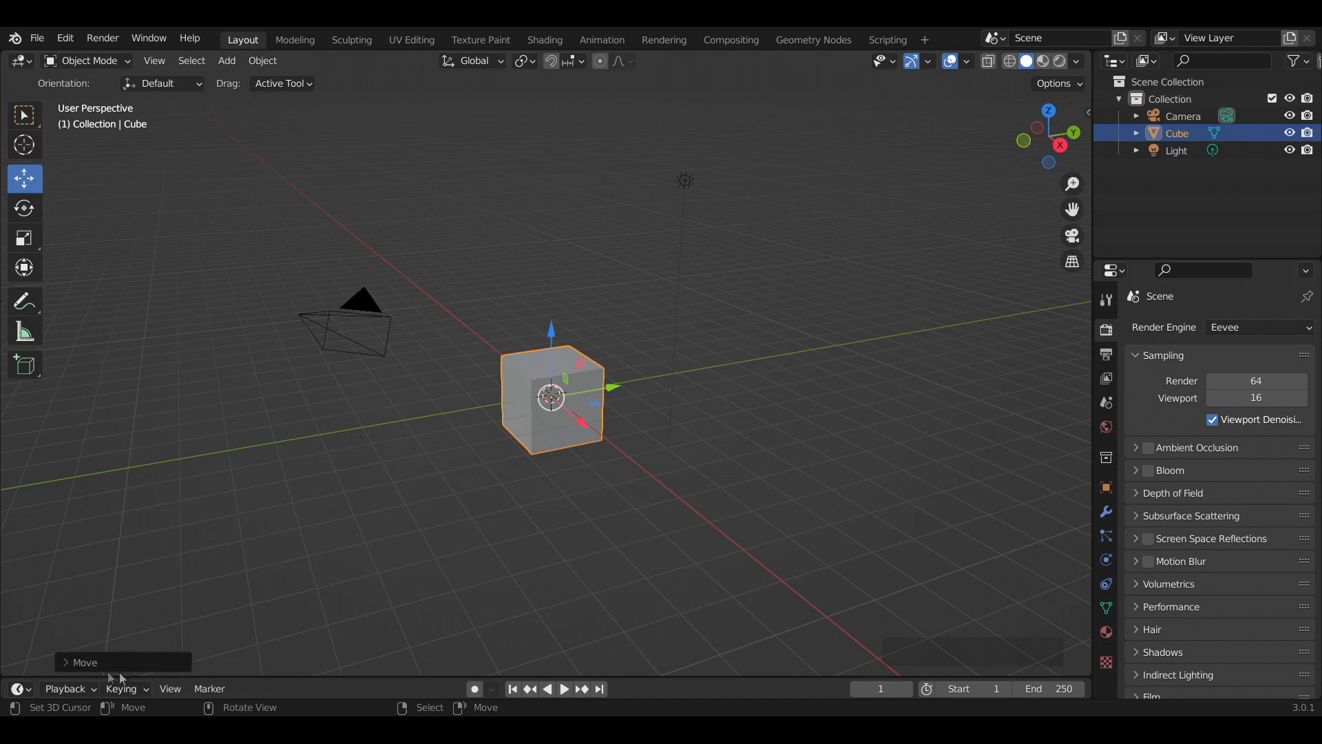
left_click(84, 662)
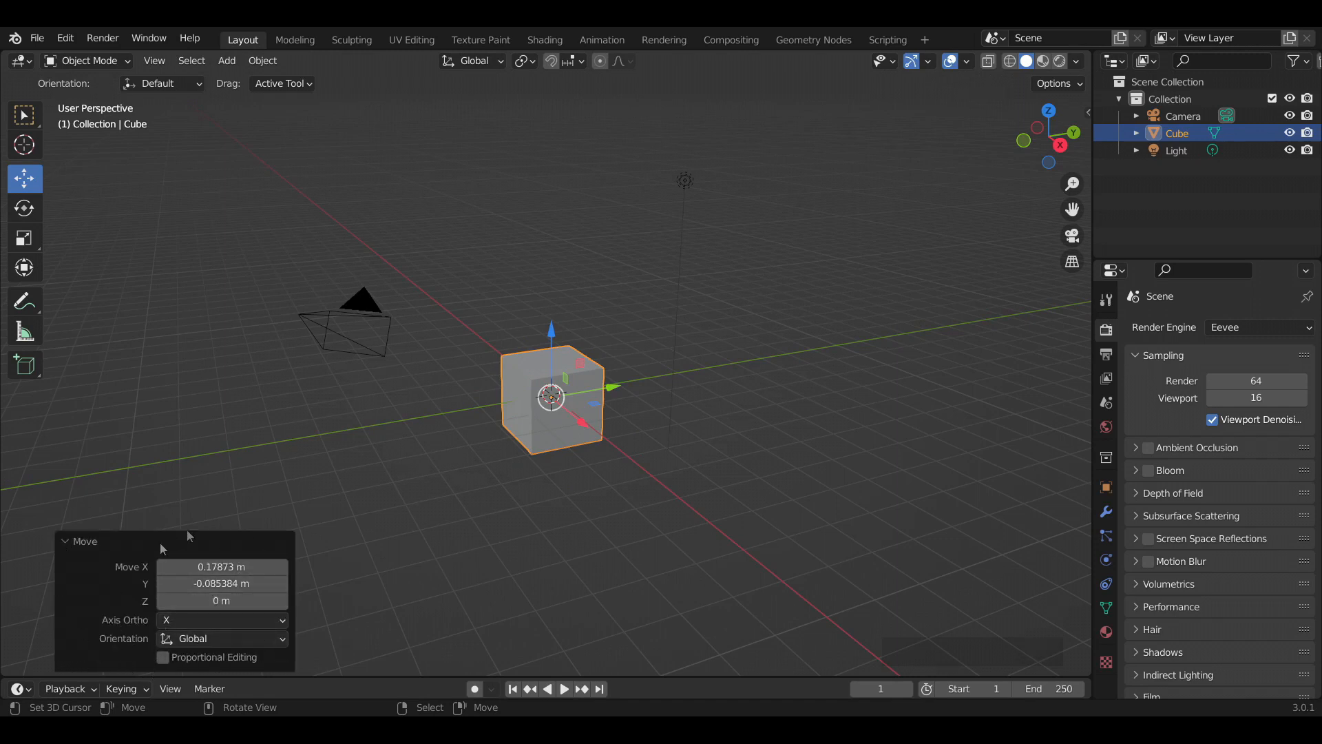
left_click_drag(220, 566, 169, 601)
left_click(84, 542)
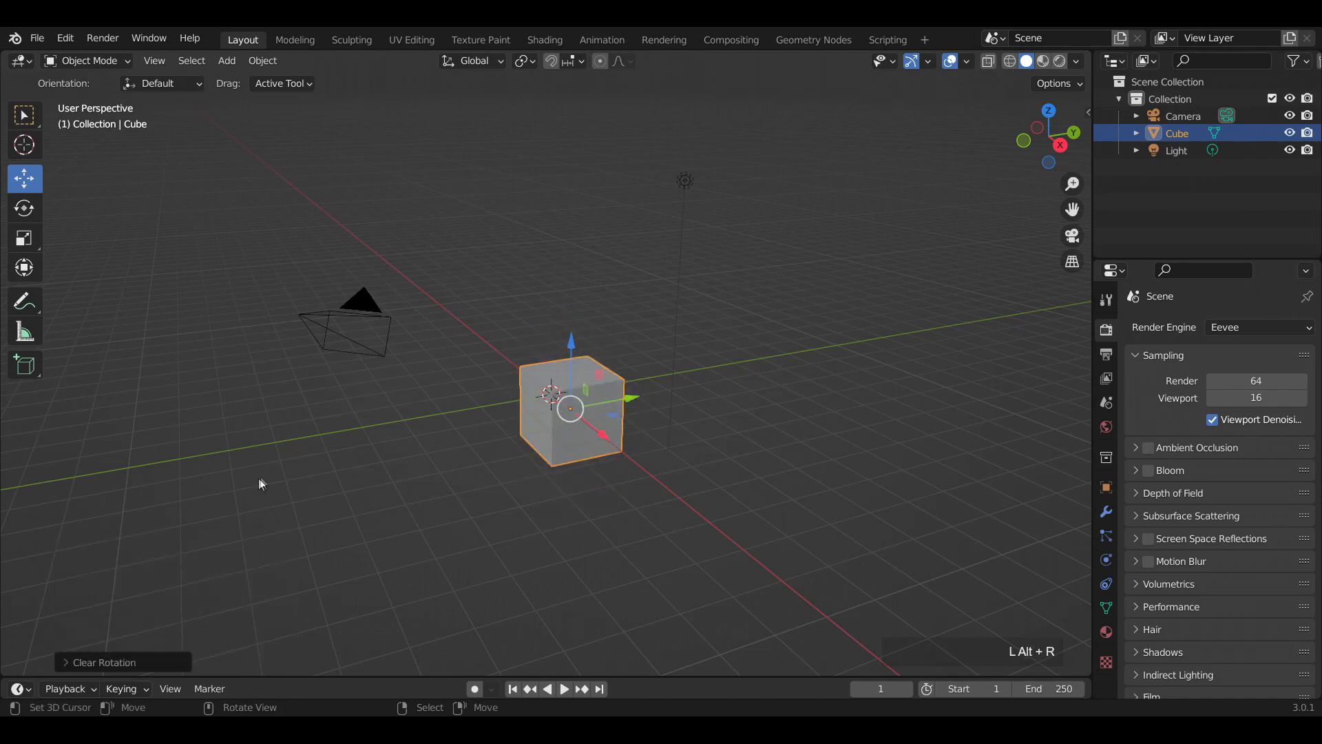
key("alt+g")
Try rotating the cube about single axes, freely and in snapped increments with the Rotate tool, and clear its rotation.
left_click(24, 207)
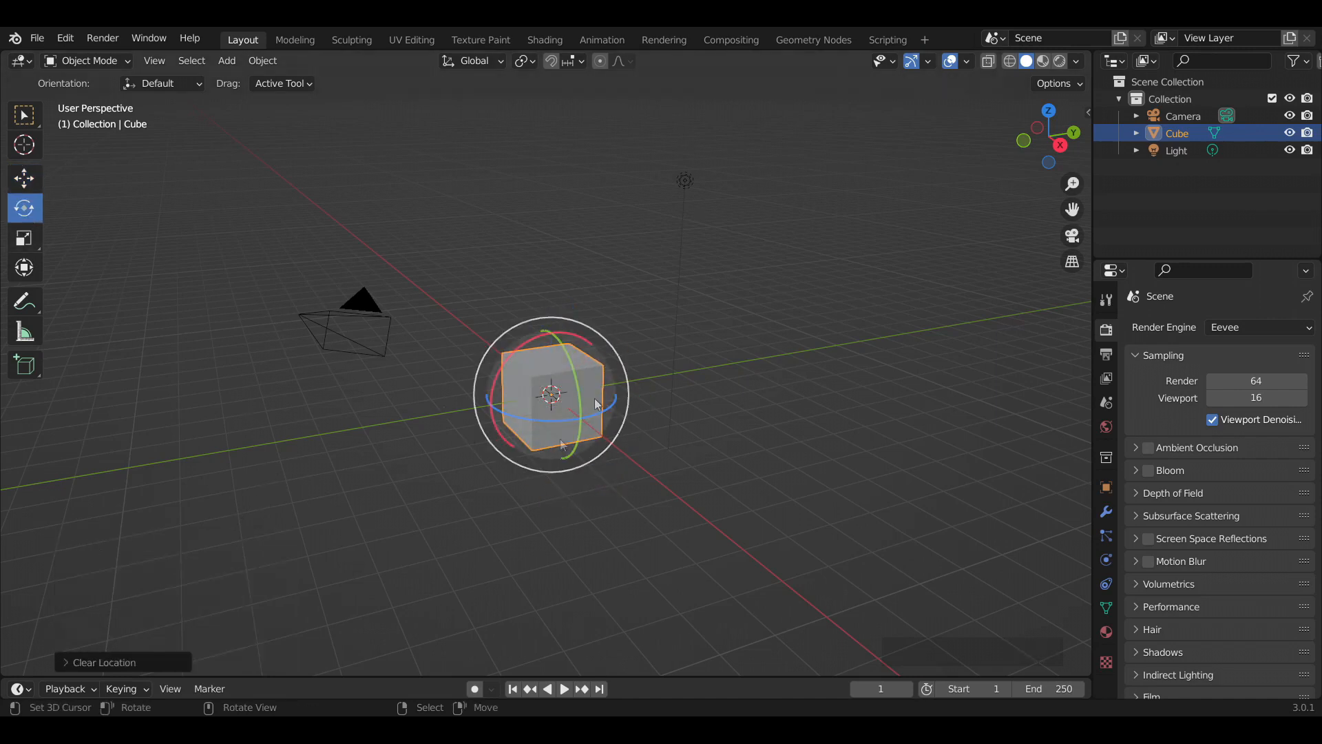
left_click_drag(526, 346, 553, 334)
left_click_drag(537, 421, 565, 419)
left_click_drag(626, 373, 539, 474)
mouse_move(543, 397)
left_mouse_down()
mouse_move(575, 413)
mouse_move(610, 479)
mouse_move(561, 407)
left_mouse_up()
key("alt+r")
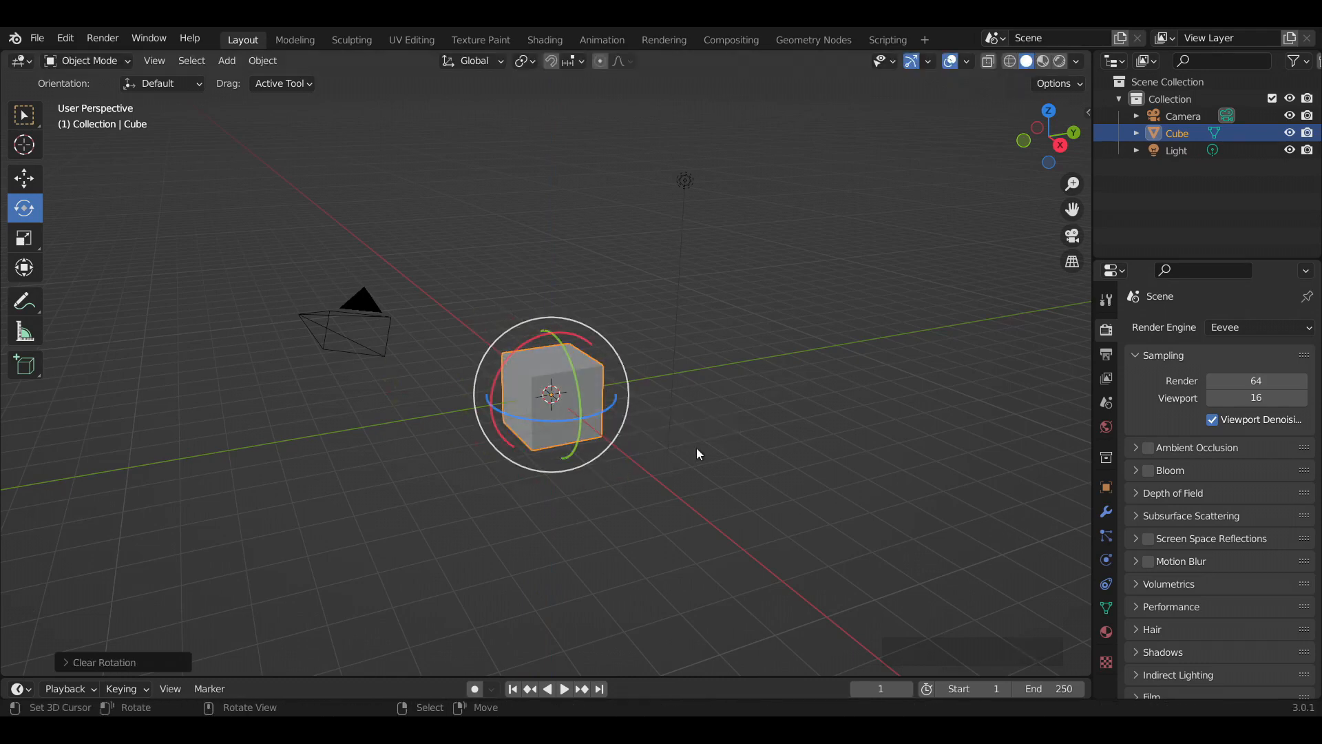
left_click_drag(629, 376, 598, 355, "ctrl")
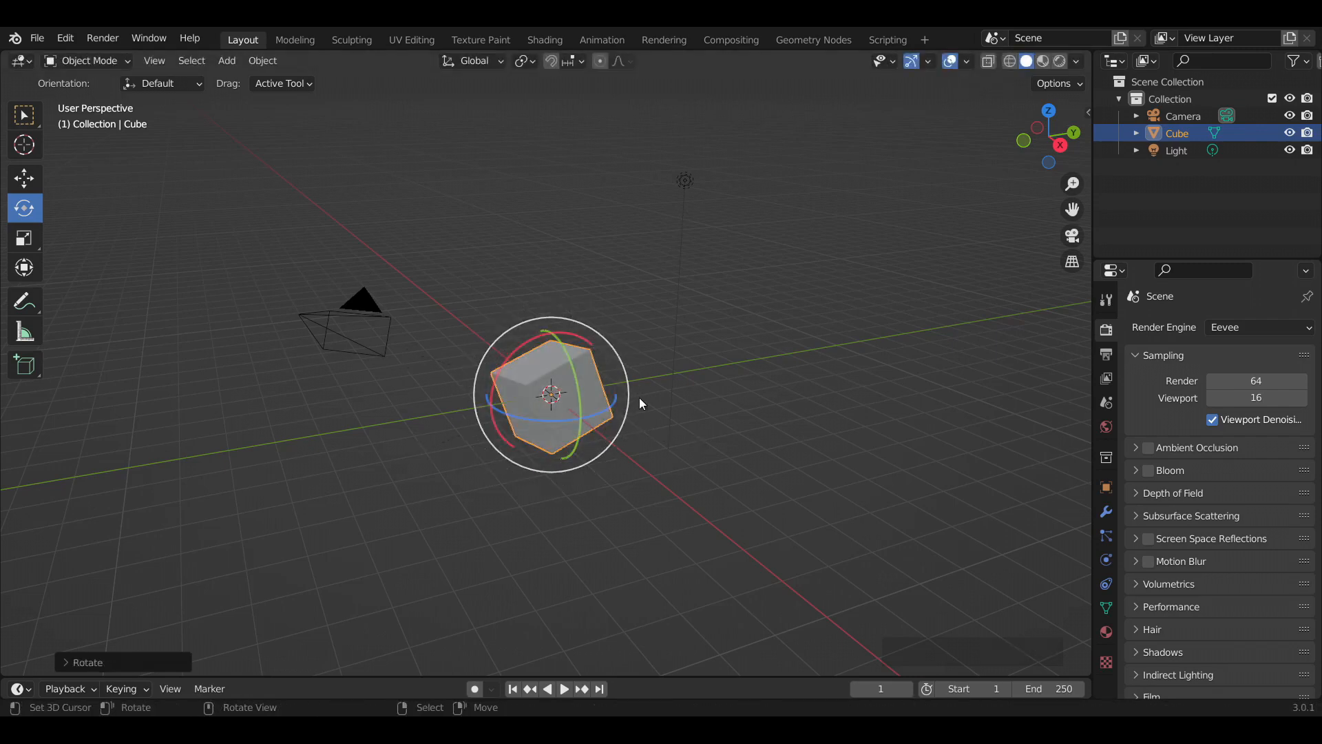
key("alt+r")
Try rotating the cube about the global X, Y and Z axes, and cancel the rotation.
key("r")
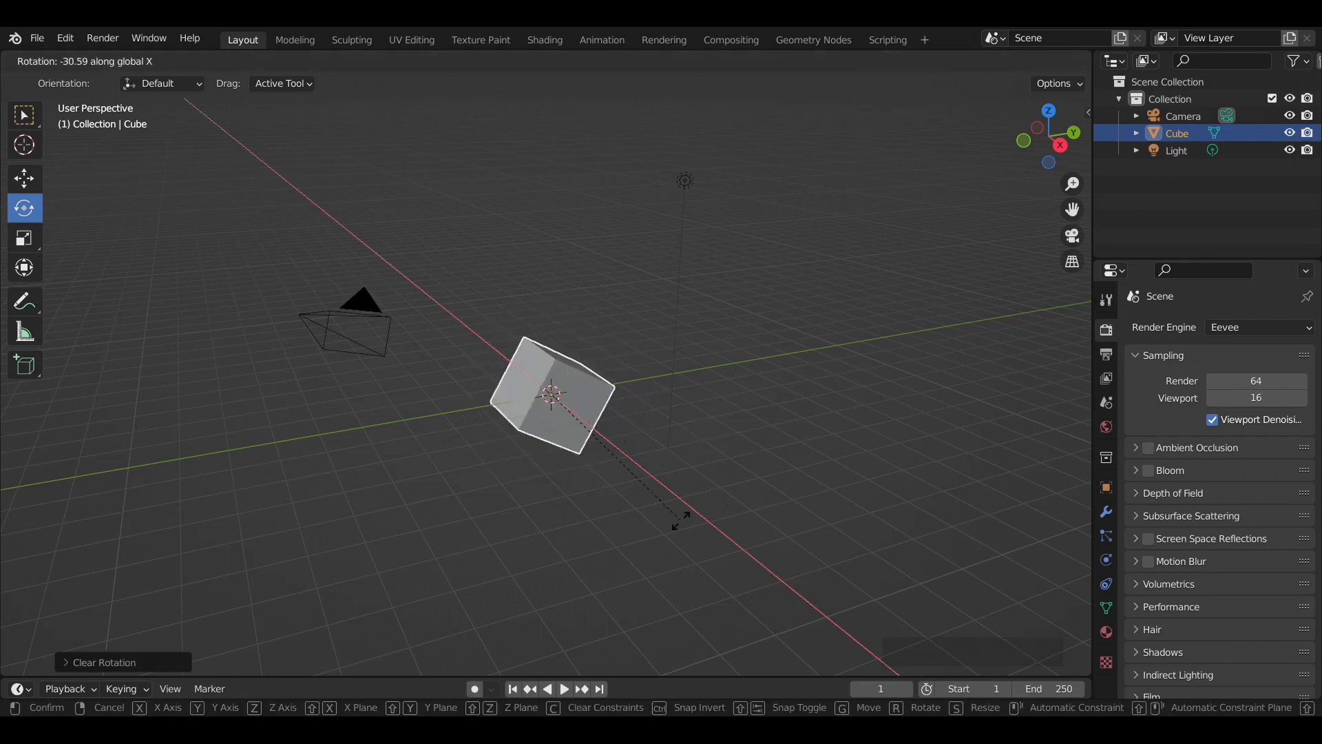
key("y")
key("z")
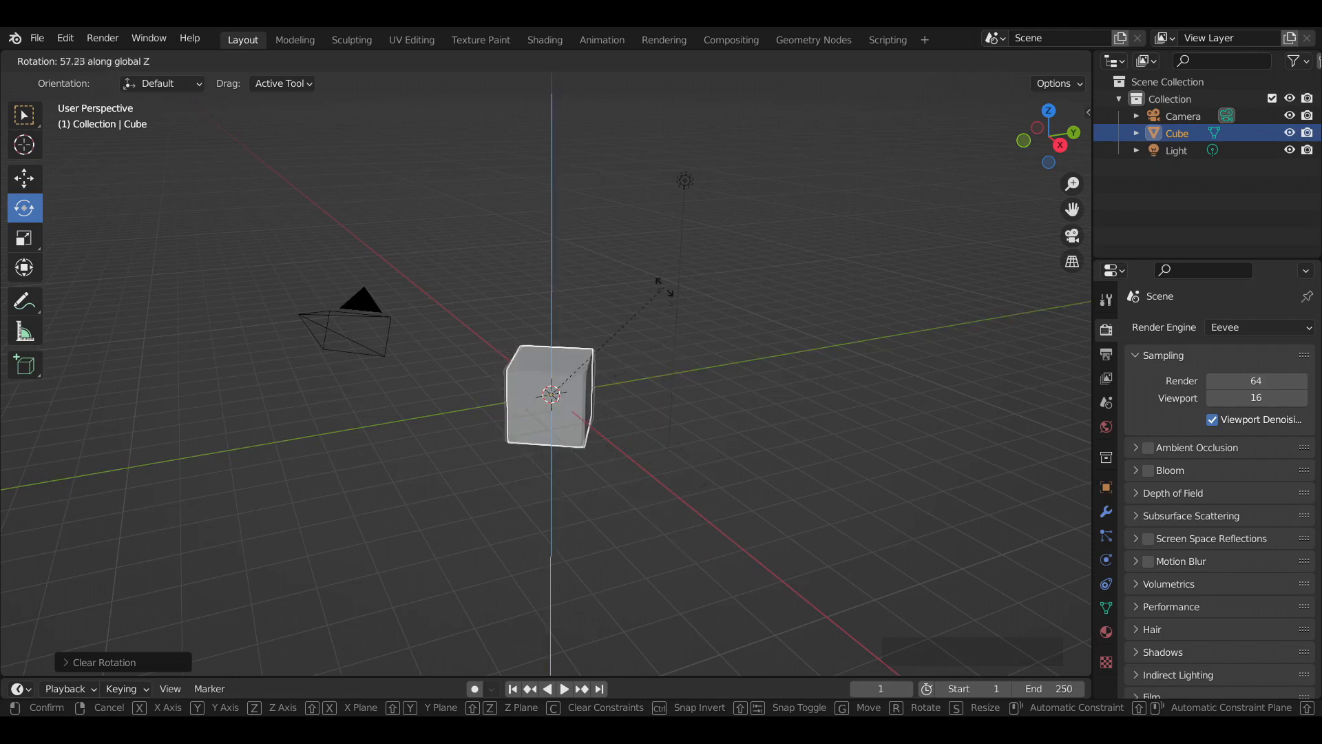
key("Escape")
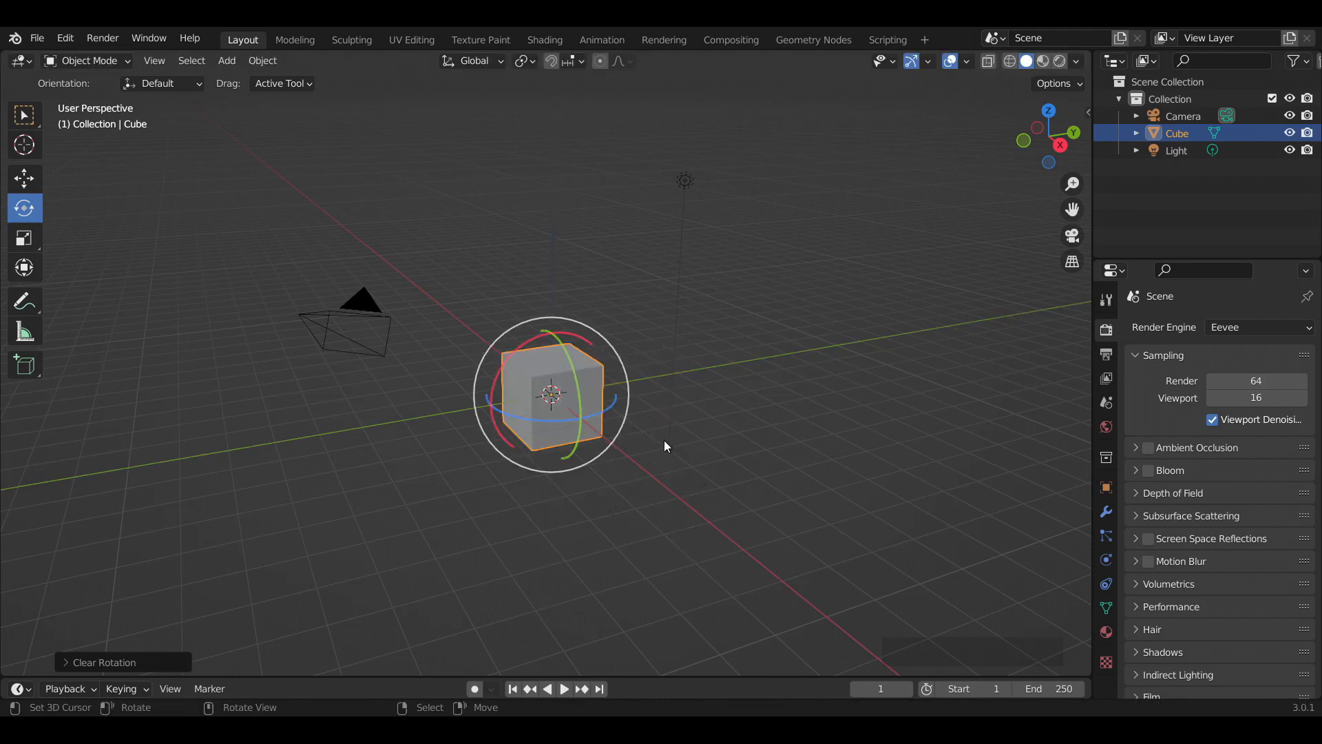
Try scaling the cube along the Z, Y and X axes with the Scale tool, and clear its scale.
left_click(23, 243)
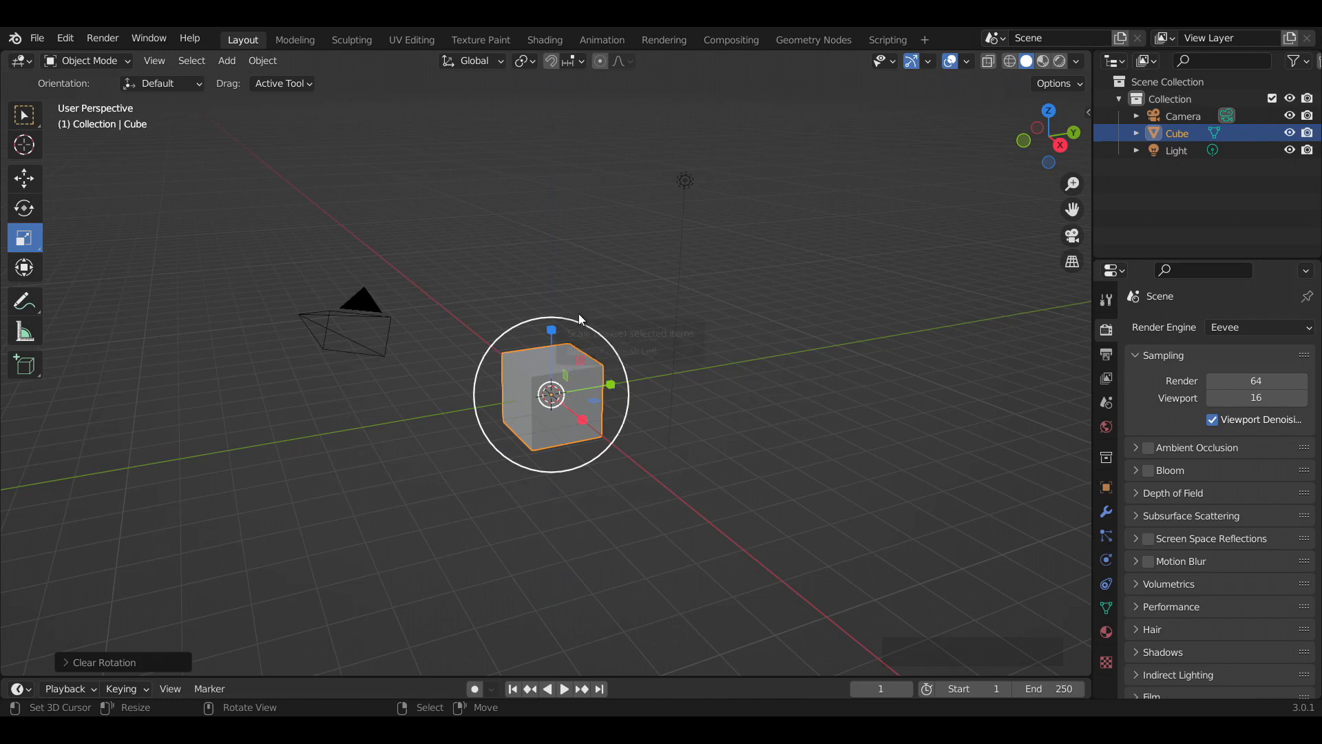
left_click_drag(556, 340, 553, 310)
left_click_drag(618, 374, 677, 382)
key("alt+s")
left_click_drag(587, 420, 533, 393)
key("alt+s")
Try scaling the cube uniformly and along the global X, Y and Z axes, cancelling each scaling.
key("s")
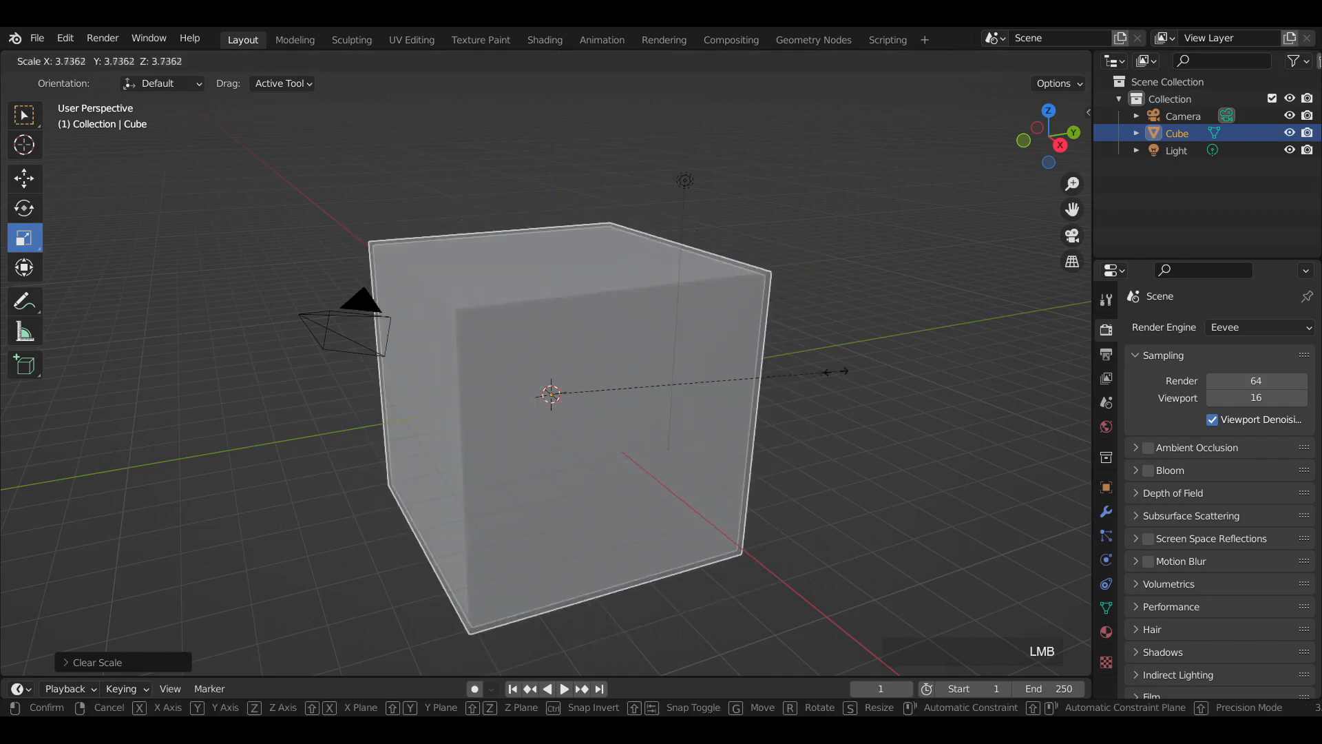
right_click(806, 352)
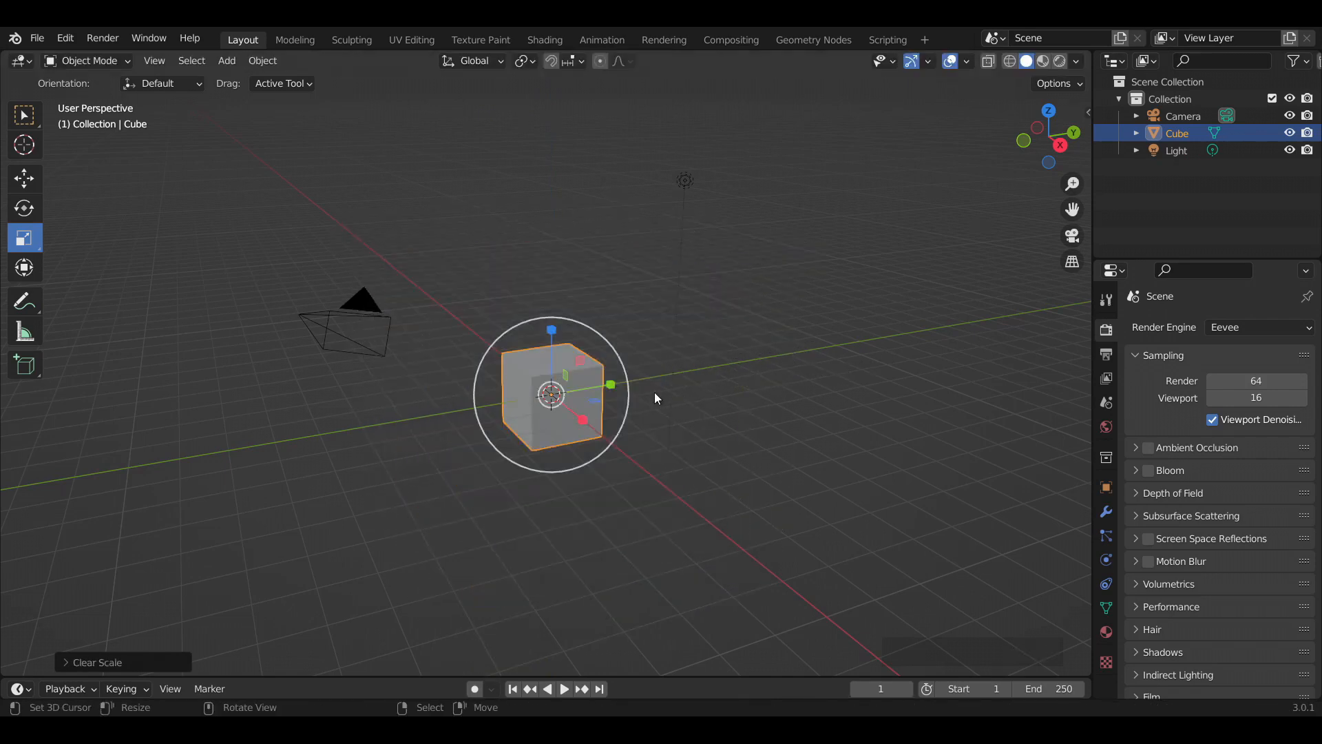
key("s")
key("x")
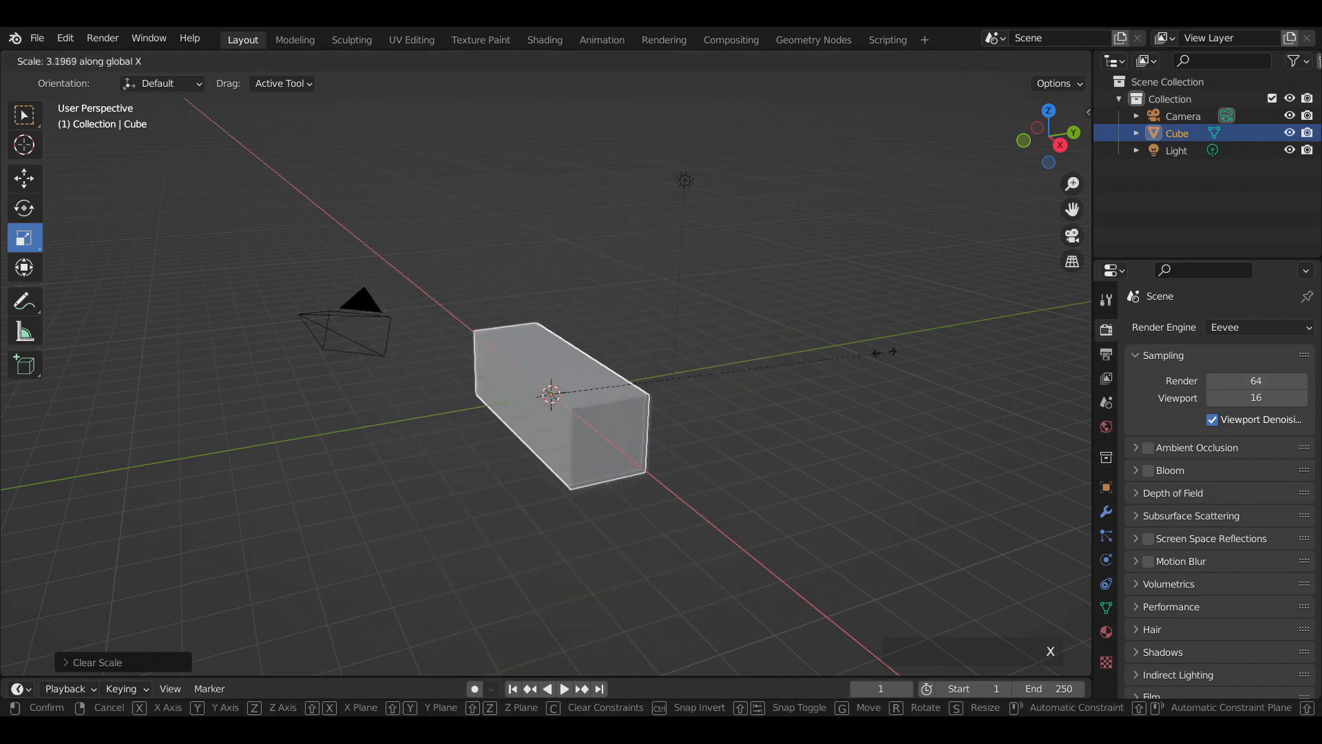
key("y")
key("z")
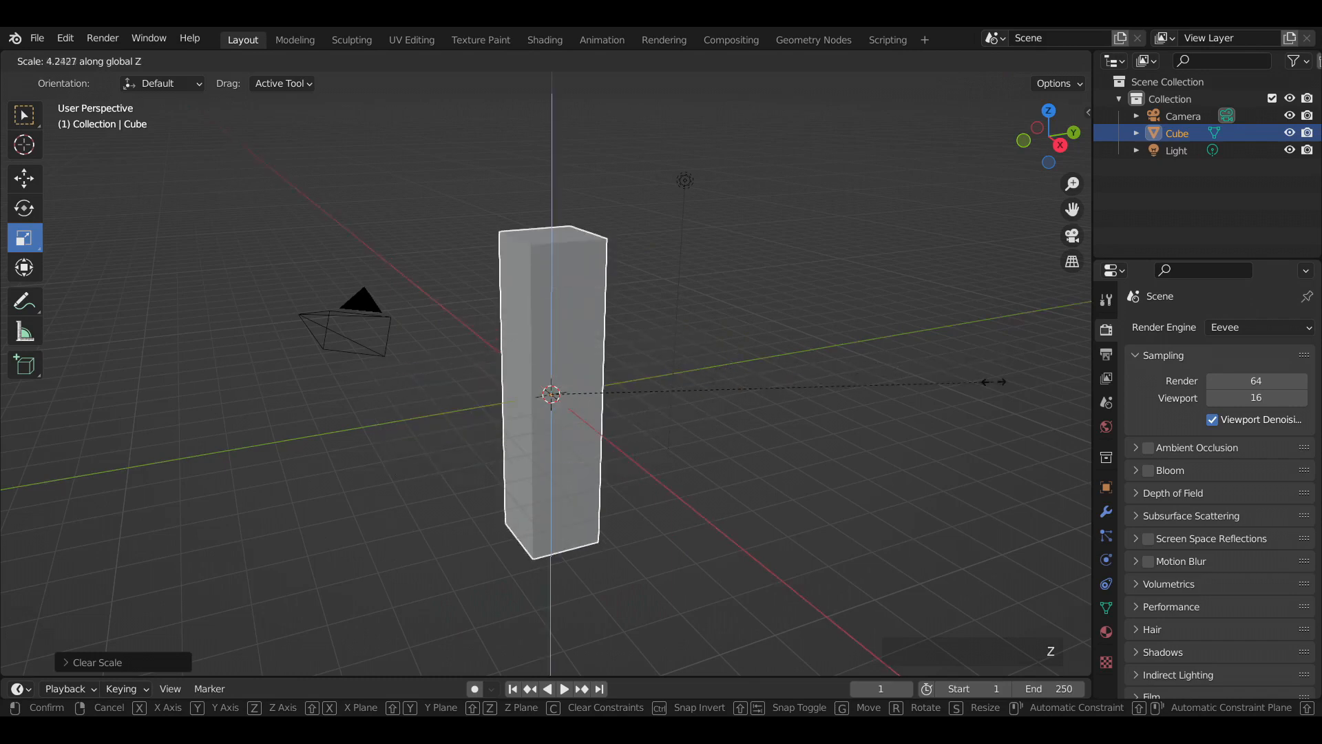
right_click(964, 396)
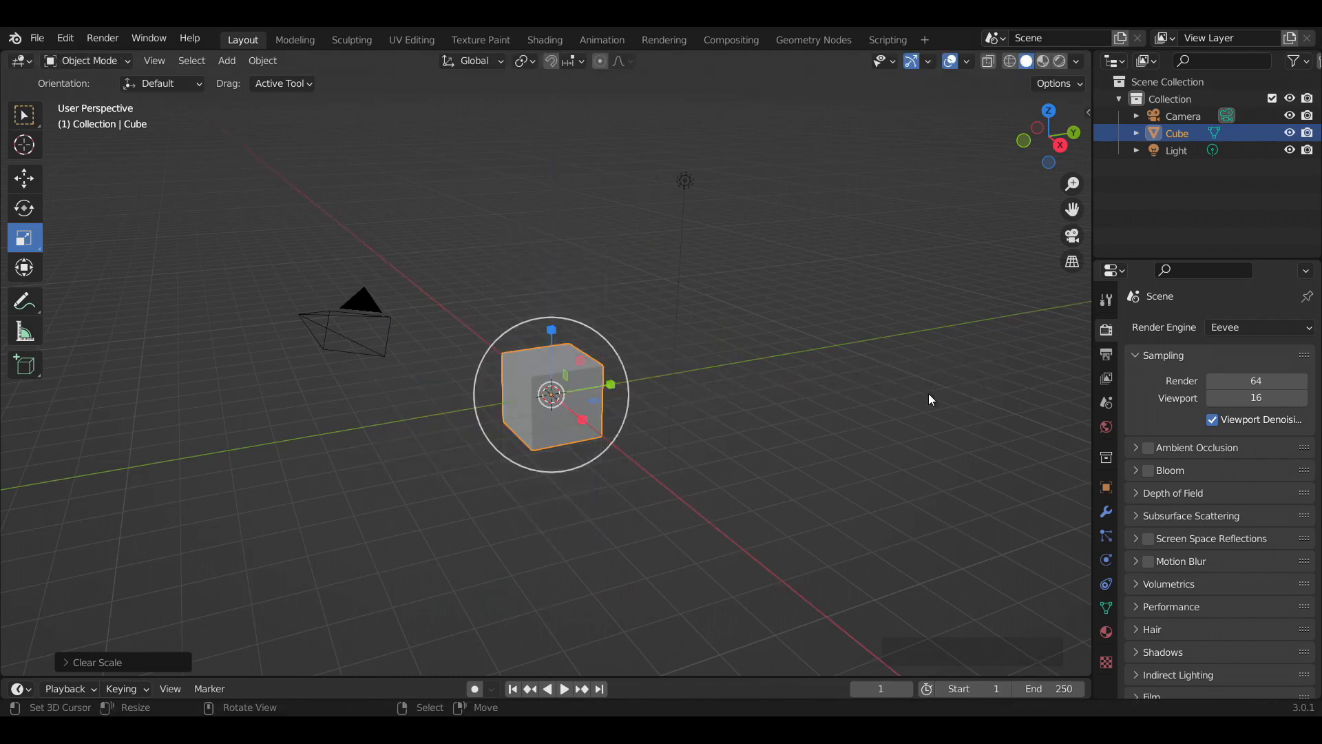
Set the transform orientation to Local and activate the Move tool.
left_click(478, 64)
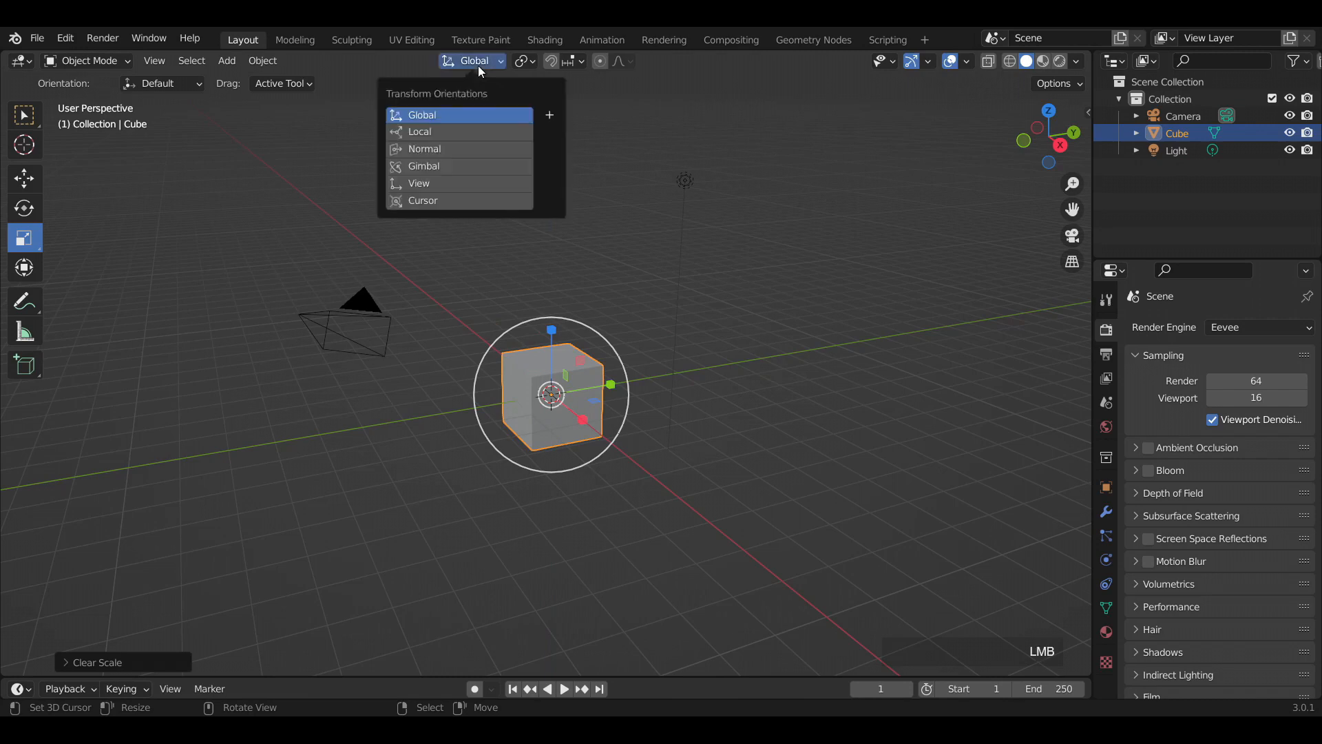
left_click(467, 61)
left_click(464, 58)
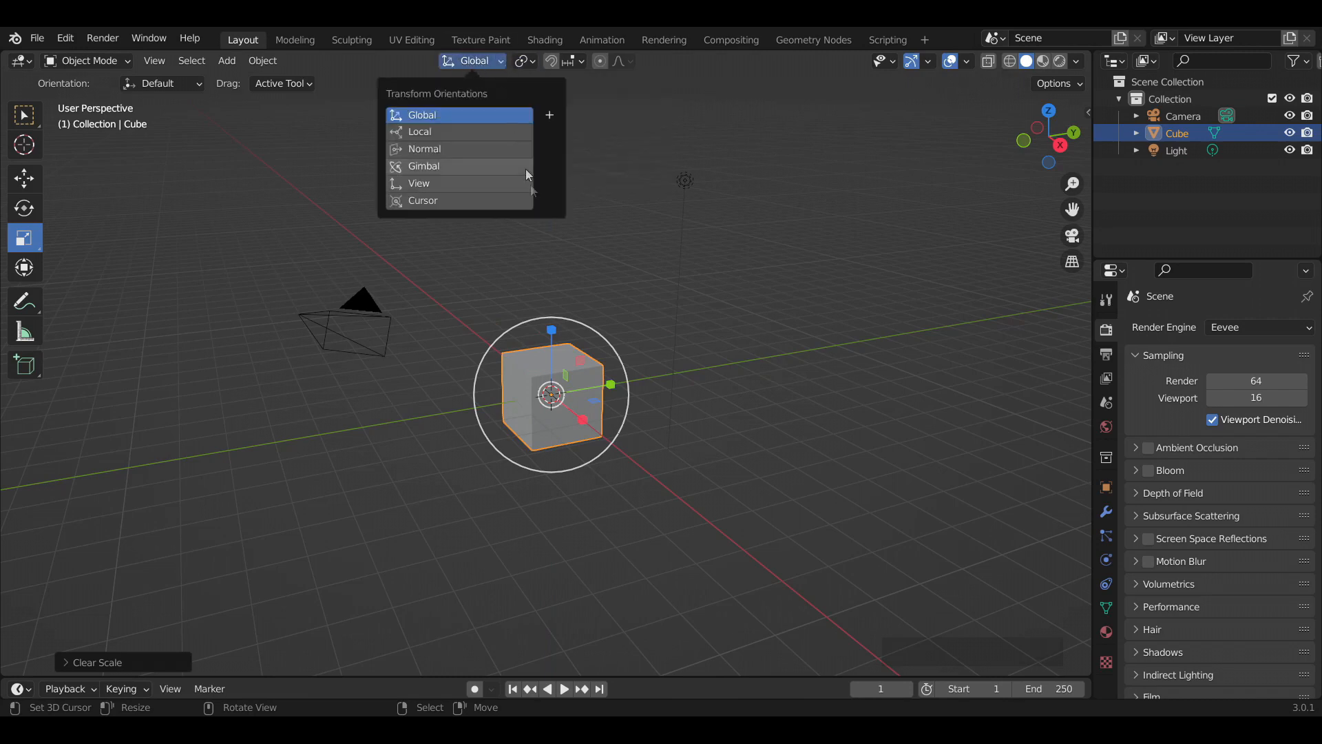
left_click(466, 62)
left_click(510, 127)
left_click(30, 184)
Try rotating the cube and moving it along one of its local axes, and clear its location and rotation.
key("r")
left_click(649, 271)
left_click_drag(601, 342, 688, 343)
key("alt+r")
key("r")
key("z")
left_click(694, 272)
key("alt+g")
key("alt+r")
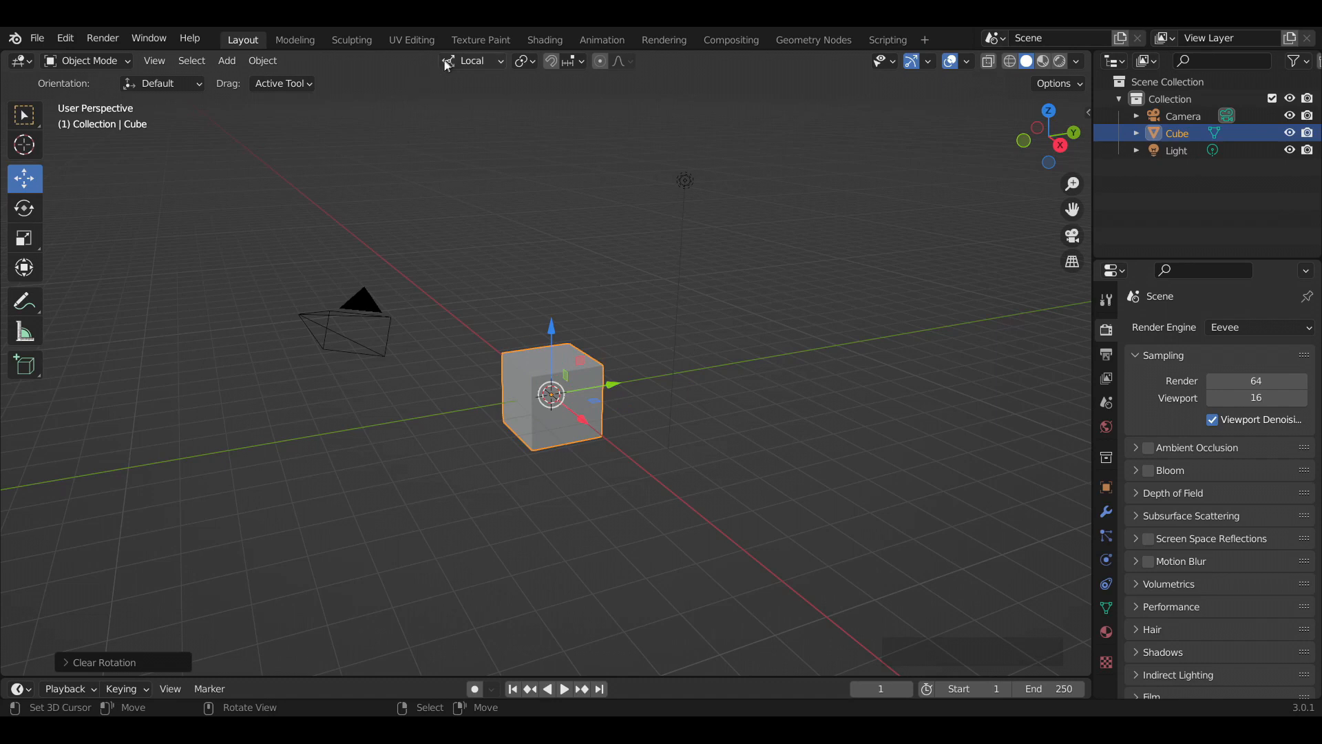
Try the Gimbal and View transform orientations by moving the cube, clear its location, and return the orientation to Local.
left_click(472, 60)
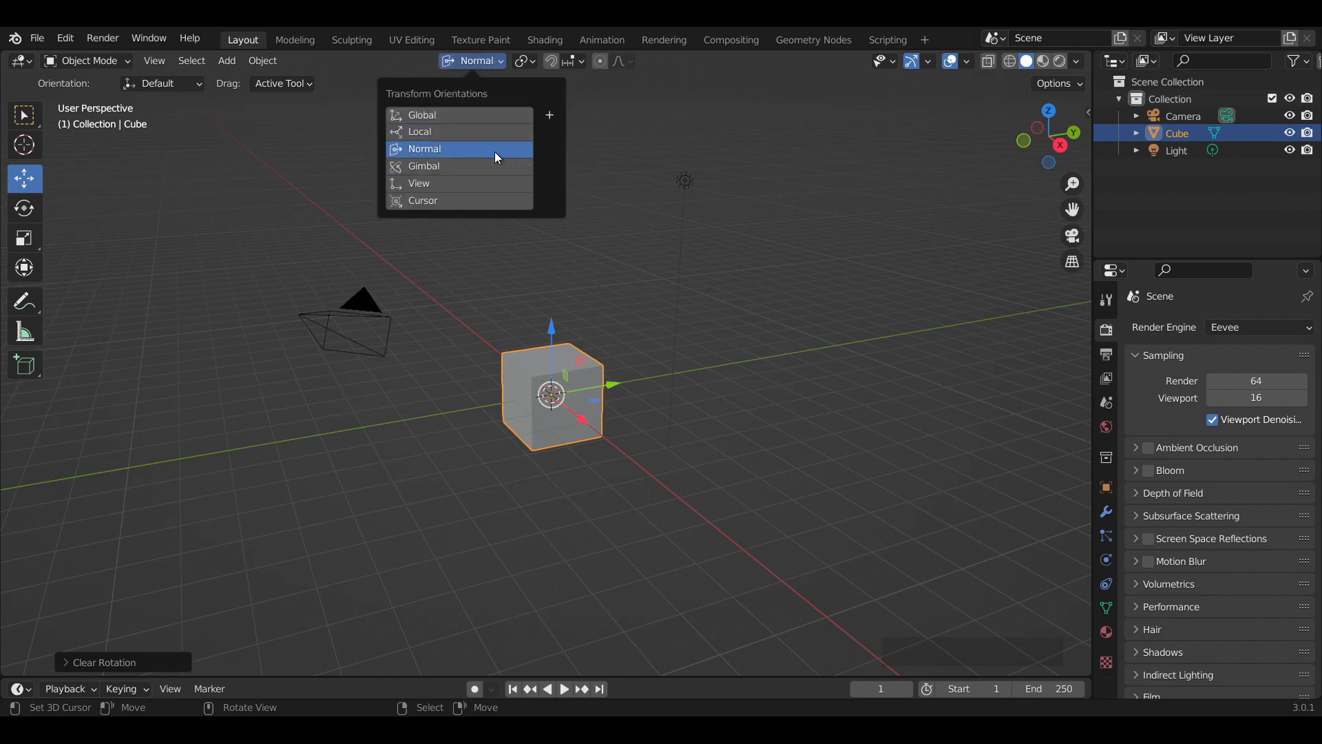
left_click(485, 166)
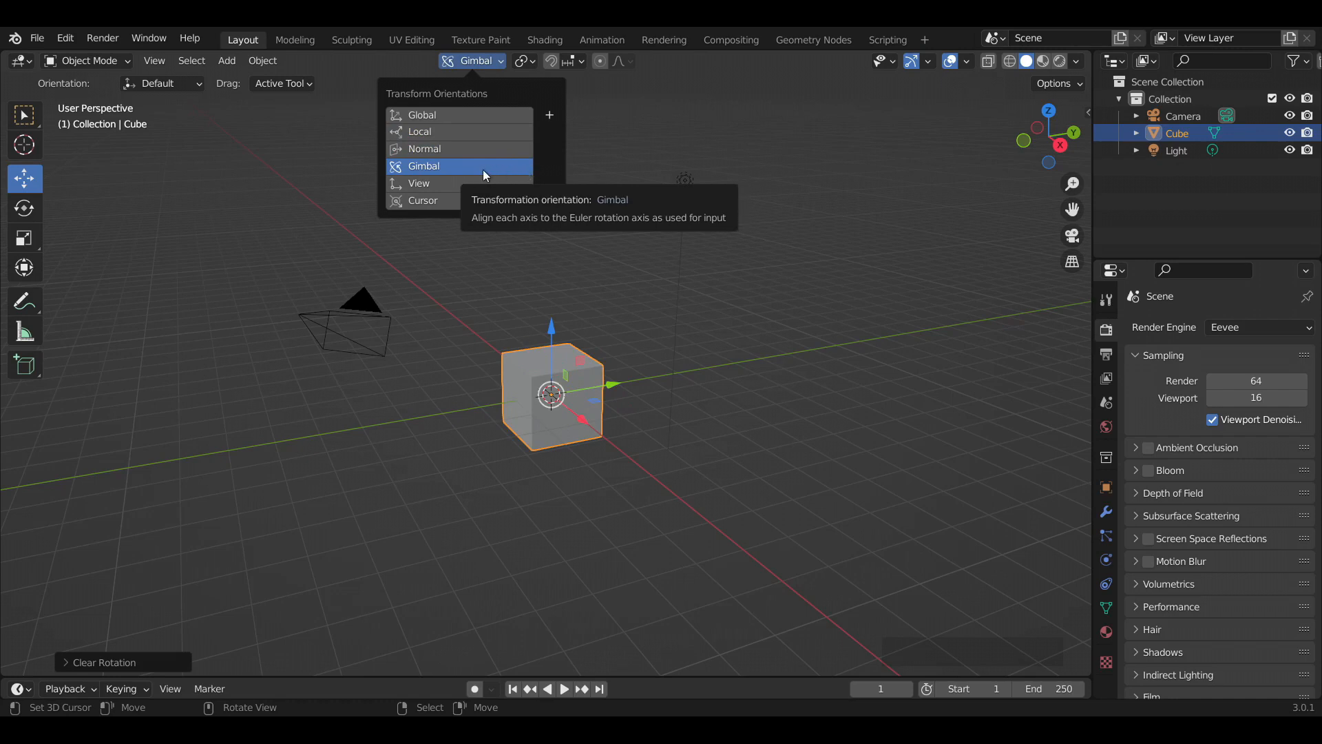
left_click(516, 183)
left_click_drag(617, 397, 695, 397)
key("z")
key("ctrl+z")
key("shift+z")
left_click_drag(593, 358, 597, 277)
key("alt+g")
left_click(471, 61)
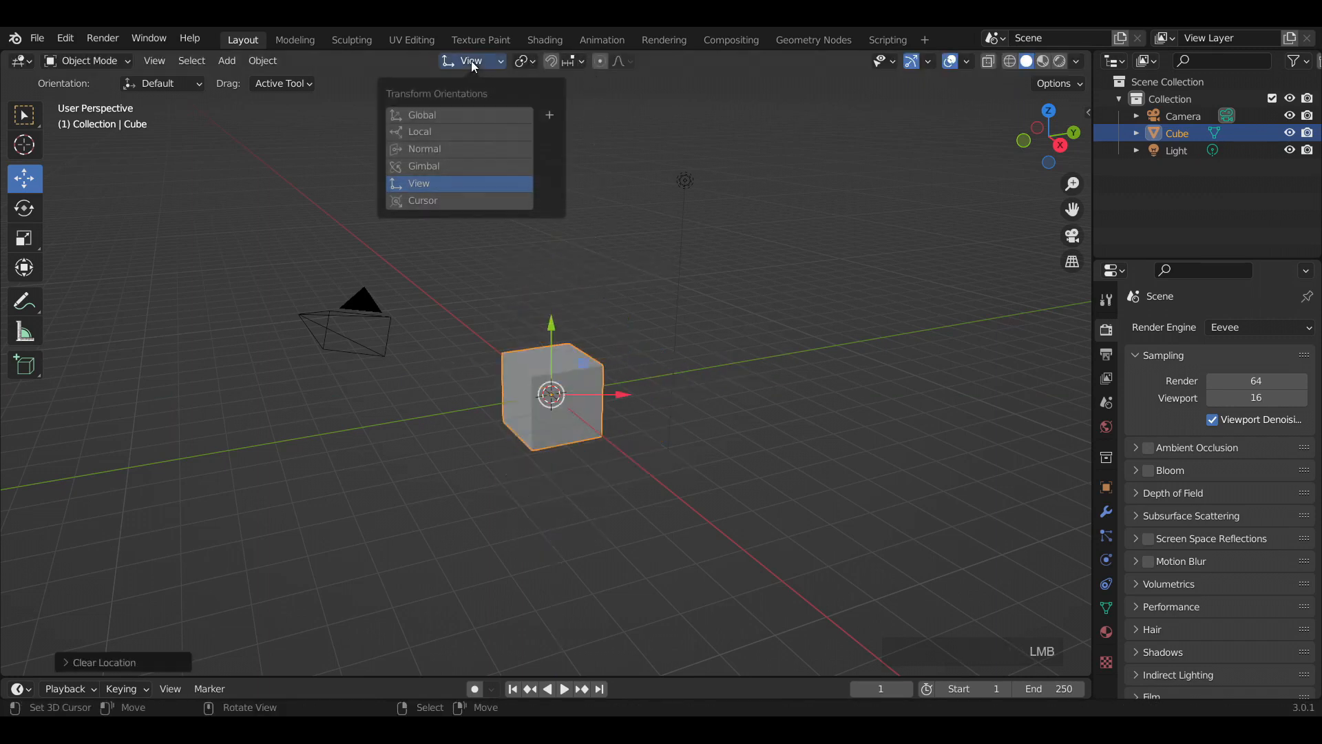
left_click(459, 131)
Set the pivot point to 3D Cursor with the cursor placed above the cube, and try moving the cube.
left_click(524, 61)
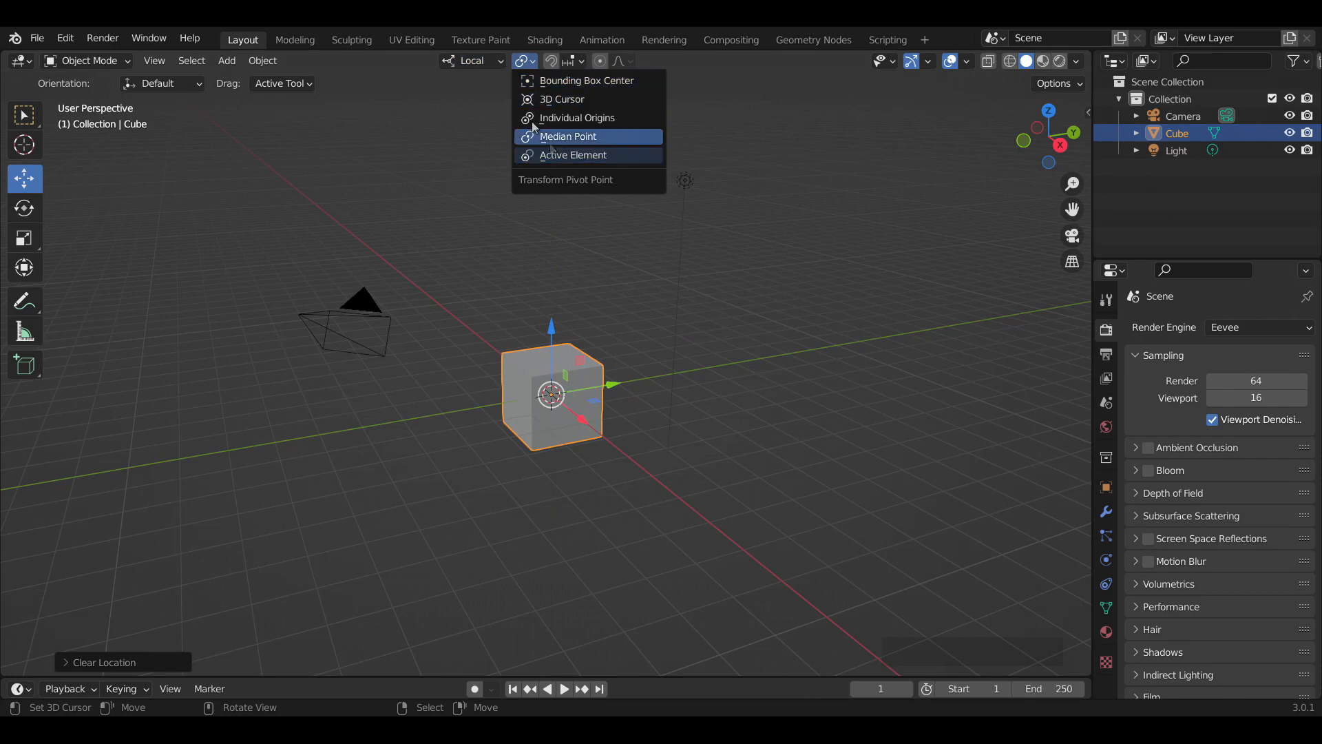
left_click(646, 96)
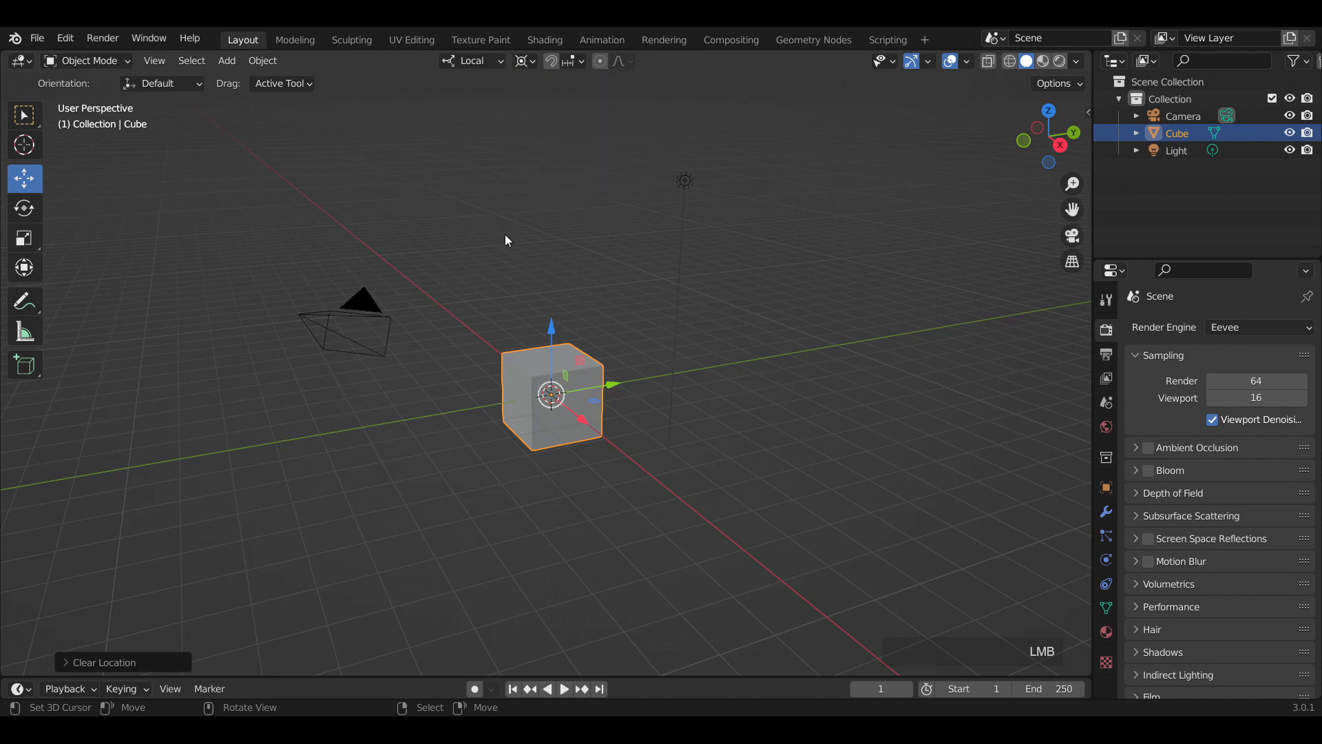
left_click_drag(575, 223, 511, 259)
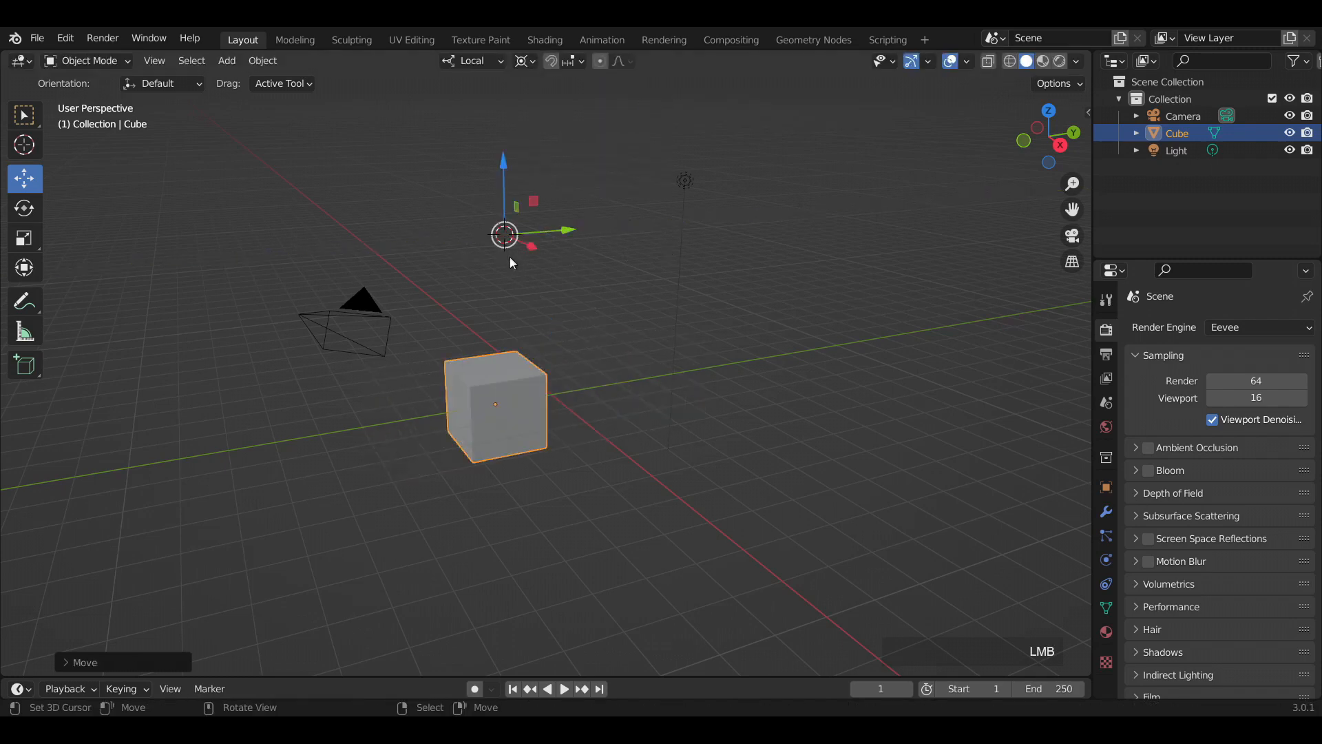
key("ctrl+z")
Set the pivot point to Individual Origins and select the camera, light and cube together, with the cube active.
left_click(532, 63)
left_click(555, 119)
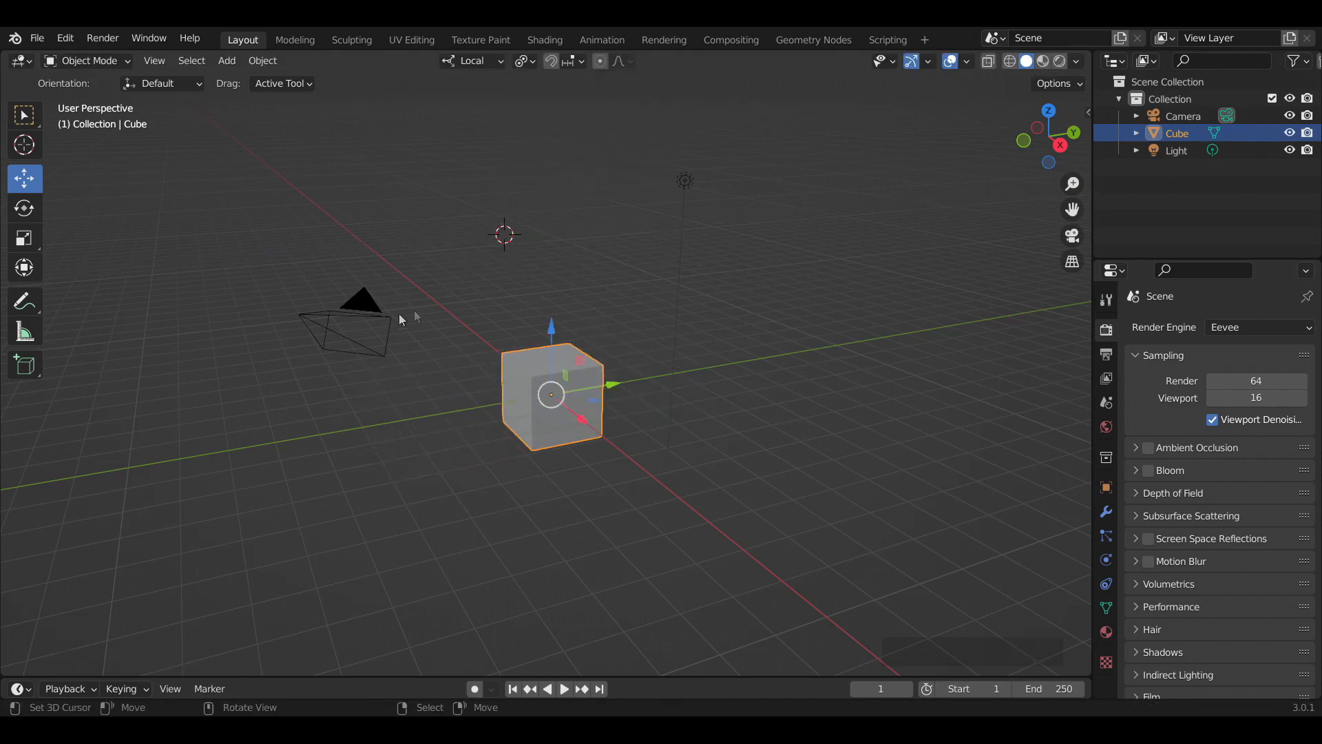
right_click(359, 321)
right_click(689, 178, "shift")
right_click(563, 370, "shift")
Try transforming the selected camera, light and cube, and undo each transform.
left_click_drag(603, 298, 675, 305)
key("ctrl+z")
left_click_drag(543, 237, 641, 408)
key("ctrl+z")
key("ctrl+z")
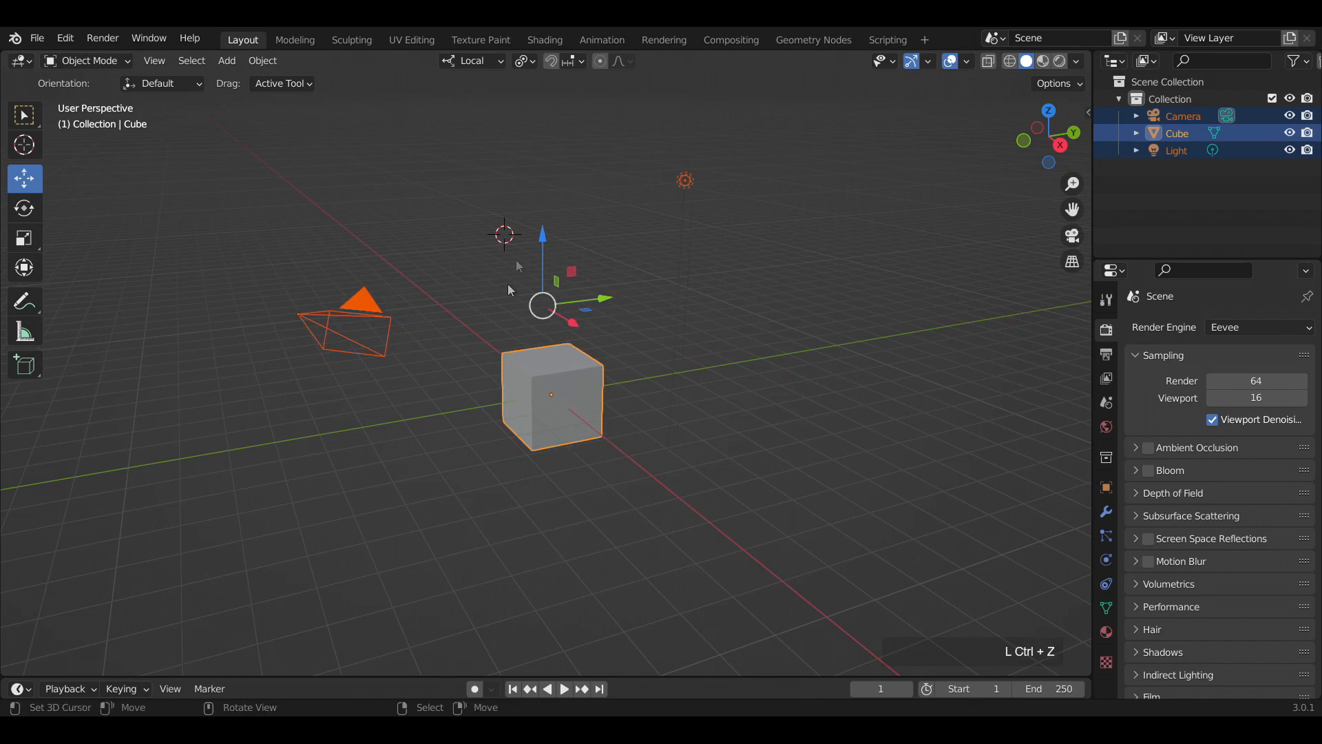
Try moving the selected objects with the Median Point pivot, and set the transform orientation to Global.
left_click(525, 60)
left_click(563, 136)
left_click_drag(543, 236, 559, 379)
key("ctrl+z")
left_click(478, 62)
key("ctrl+z")
Try the Active Element pivot point on the selected objects, restore Median Point, and deselect everything.
left_click(527, 62)
left_click(564, 156)
key("ctrl+z")
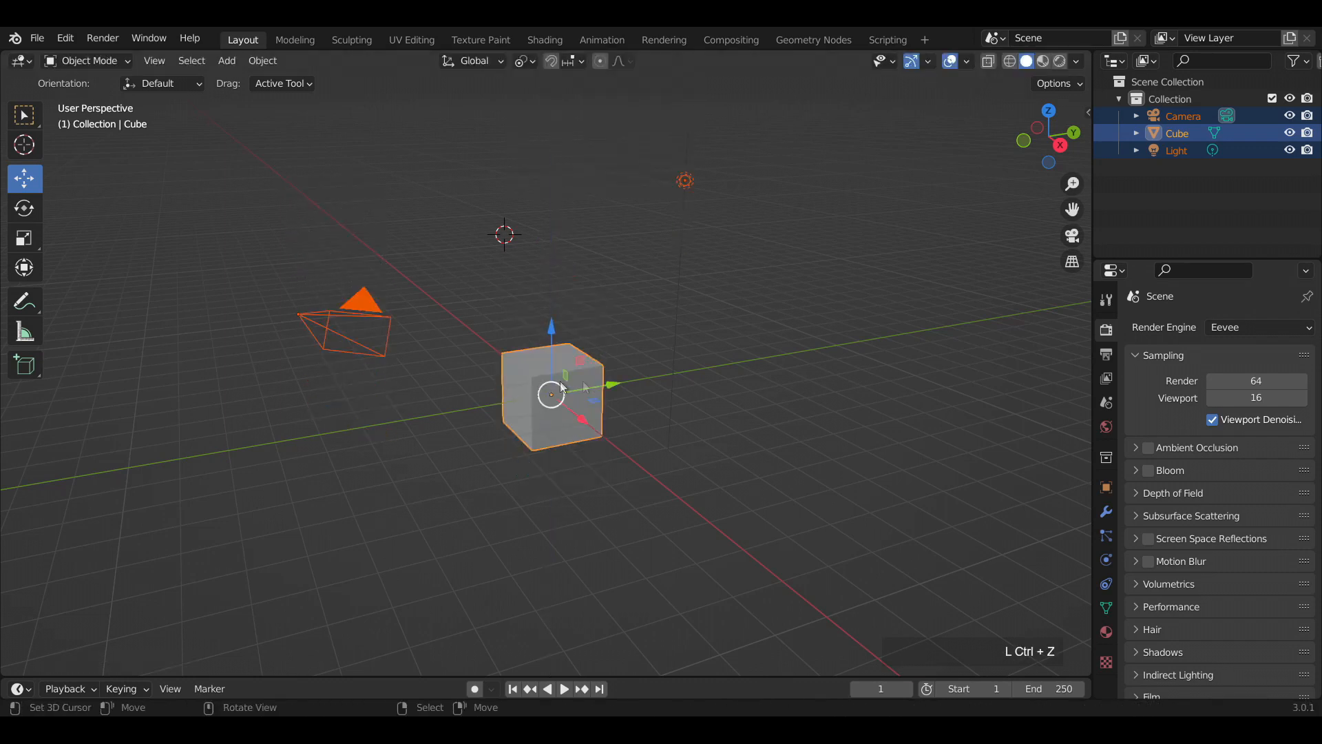
left_click(529, 62)
left_click(561, 135)
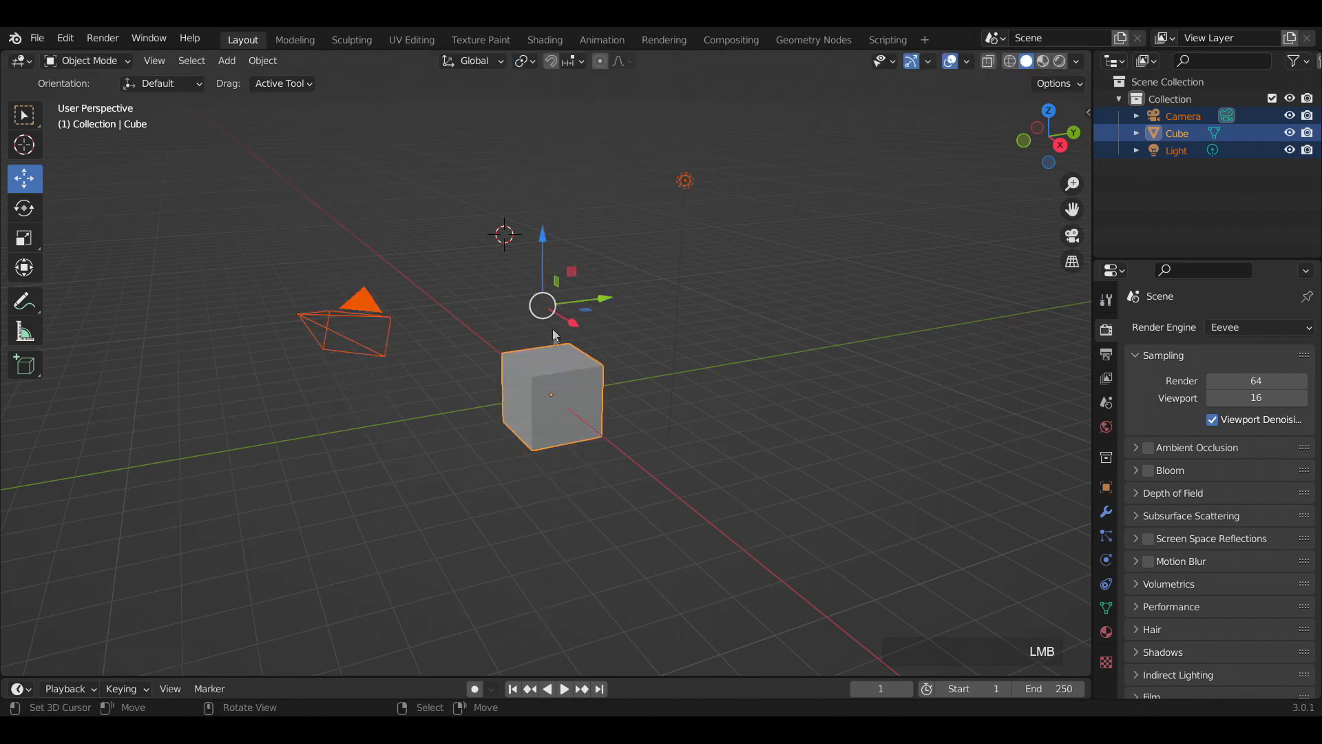
right_click(687, 348)
middle_click_drag(697, 374, 686, 372)
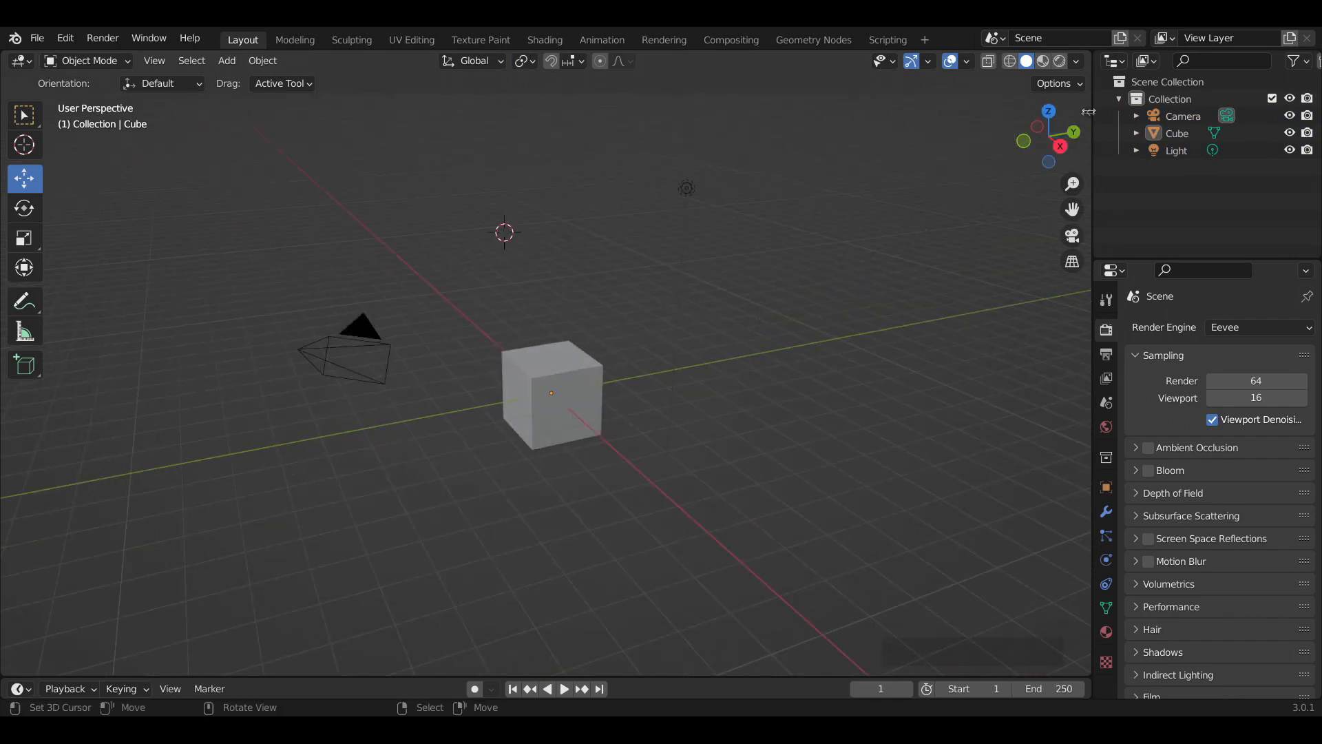
Show the object transform values in the viewport, and return the 3D cursor to the world origin.
left_click_drag(1090, 111, 960, 132)
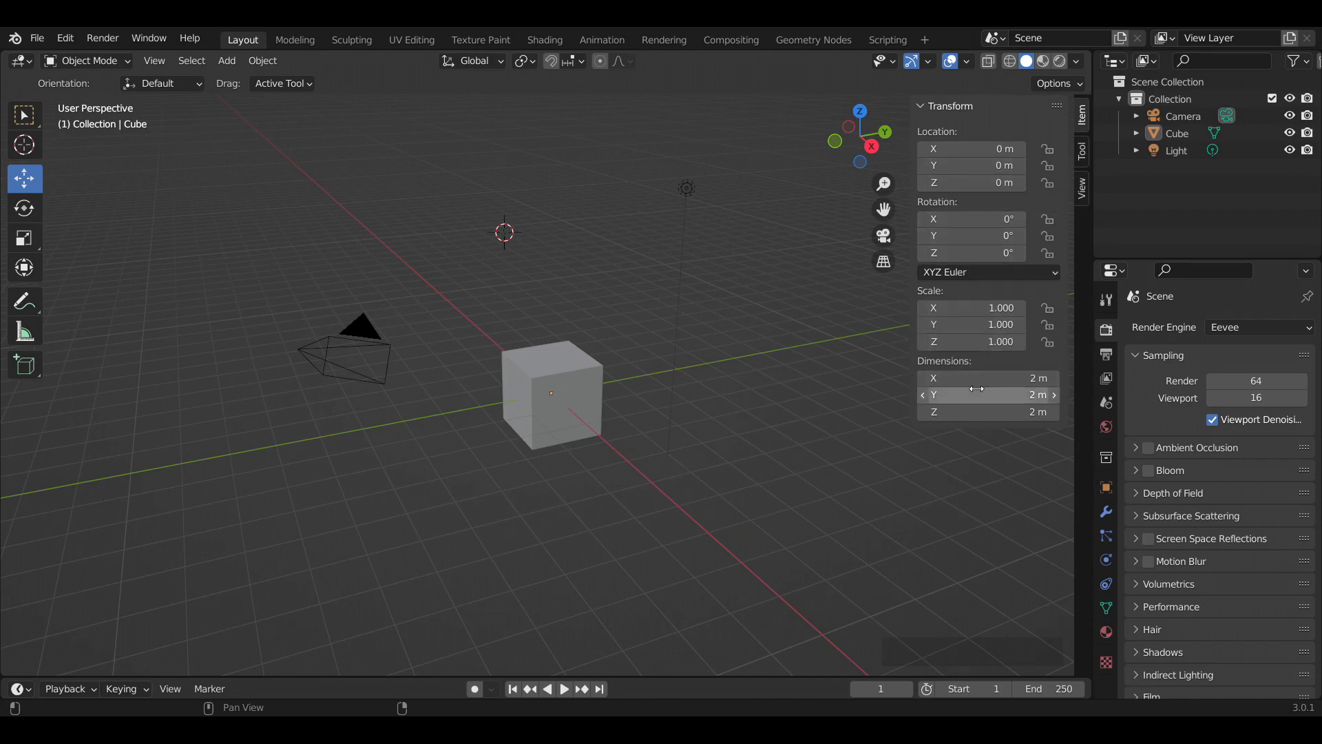
left_click(665, 430)
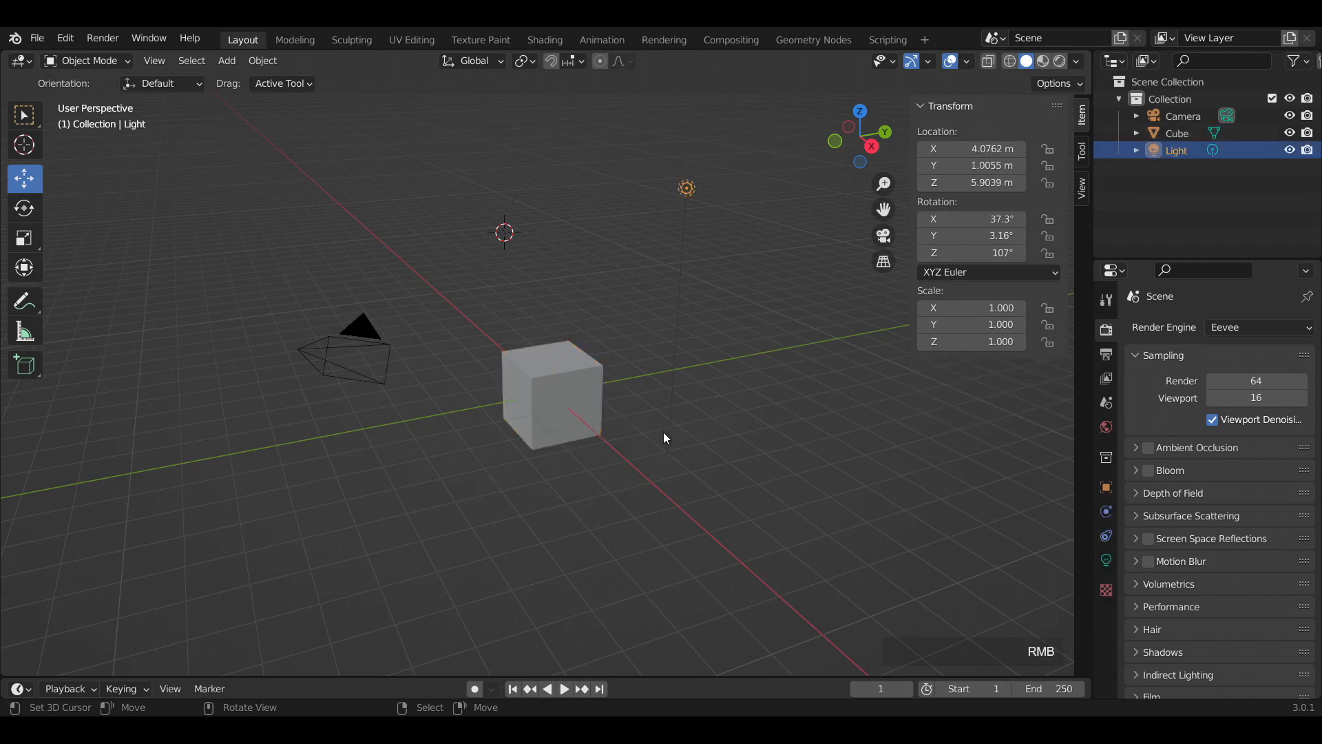
key("shift+a")
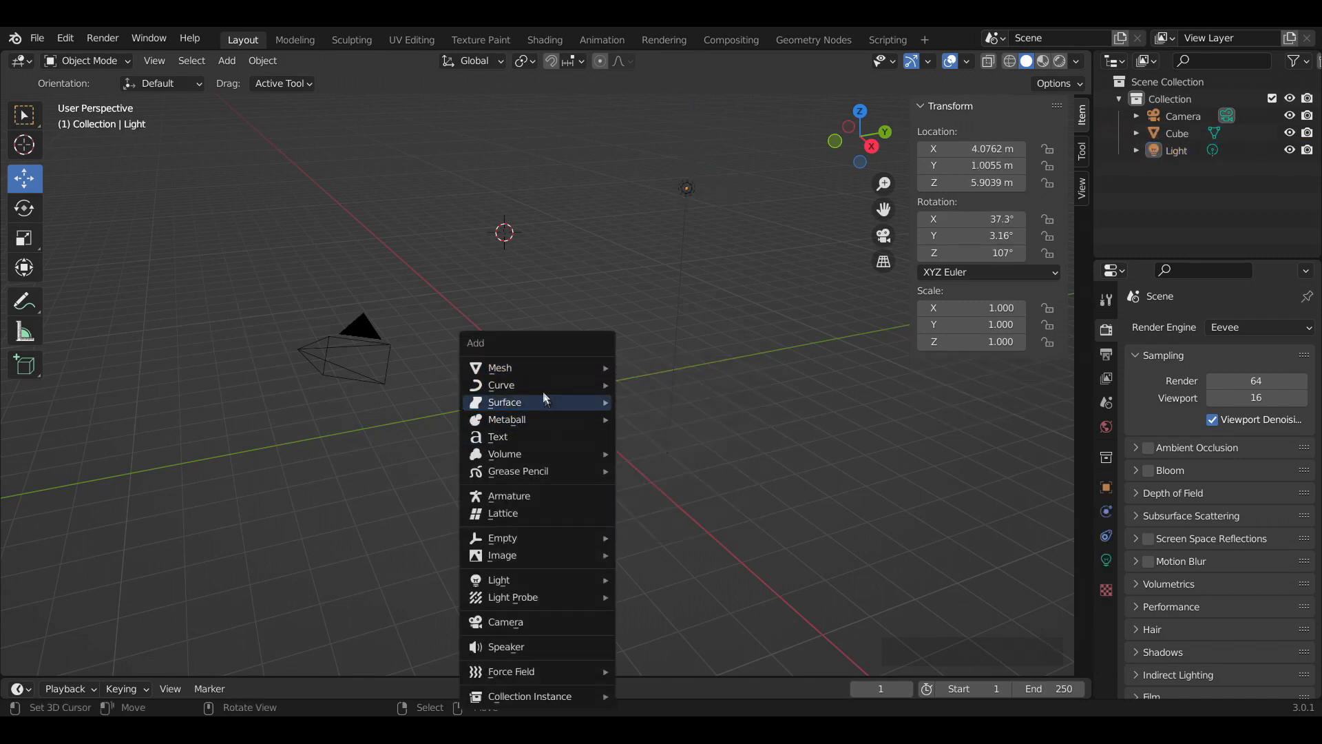
key("shift+s")
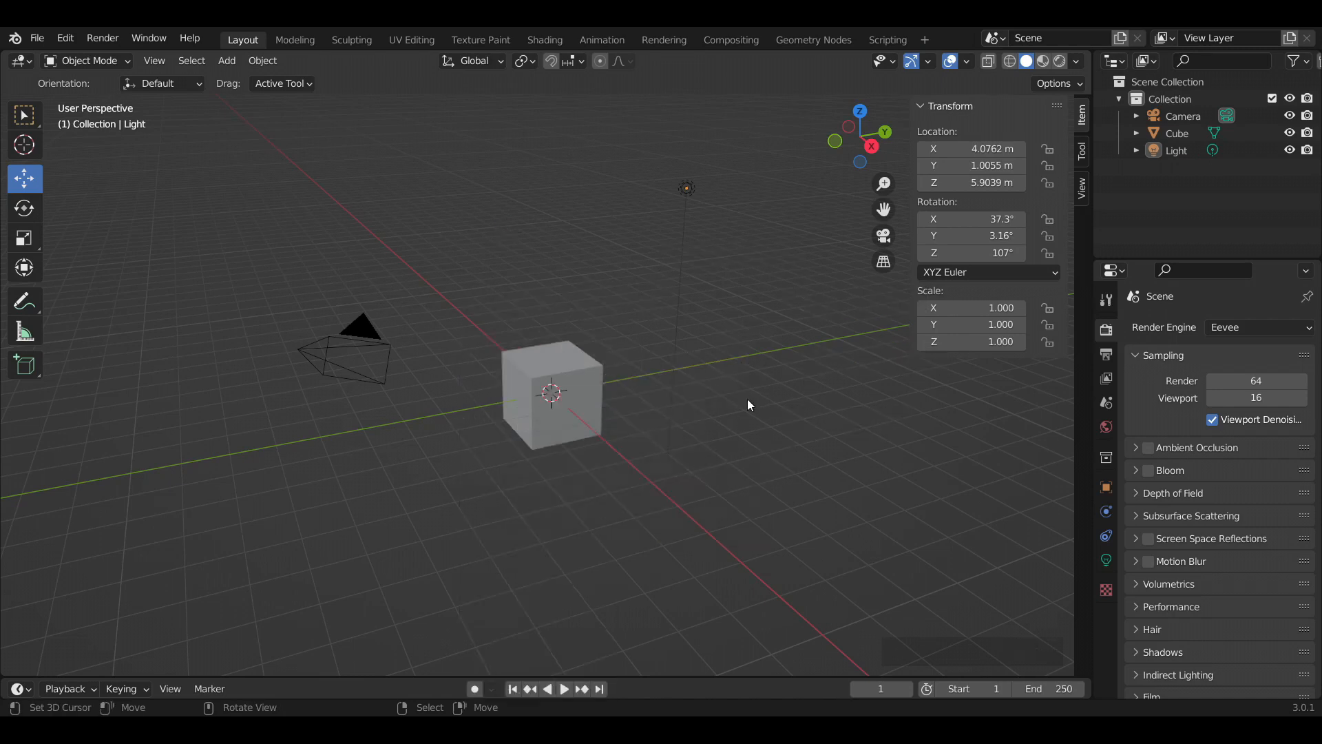
Add a UV sphere scaled to about 1.82 and move it to about X -3.38 m, Y -3.13 m, Z 4.17 m.
key("shift+a")
mouse_move(754, 368)
left_click(857, 418)
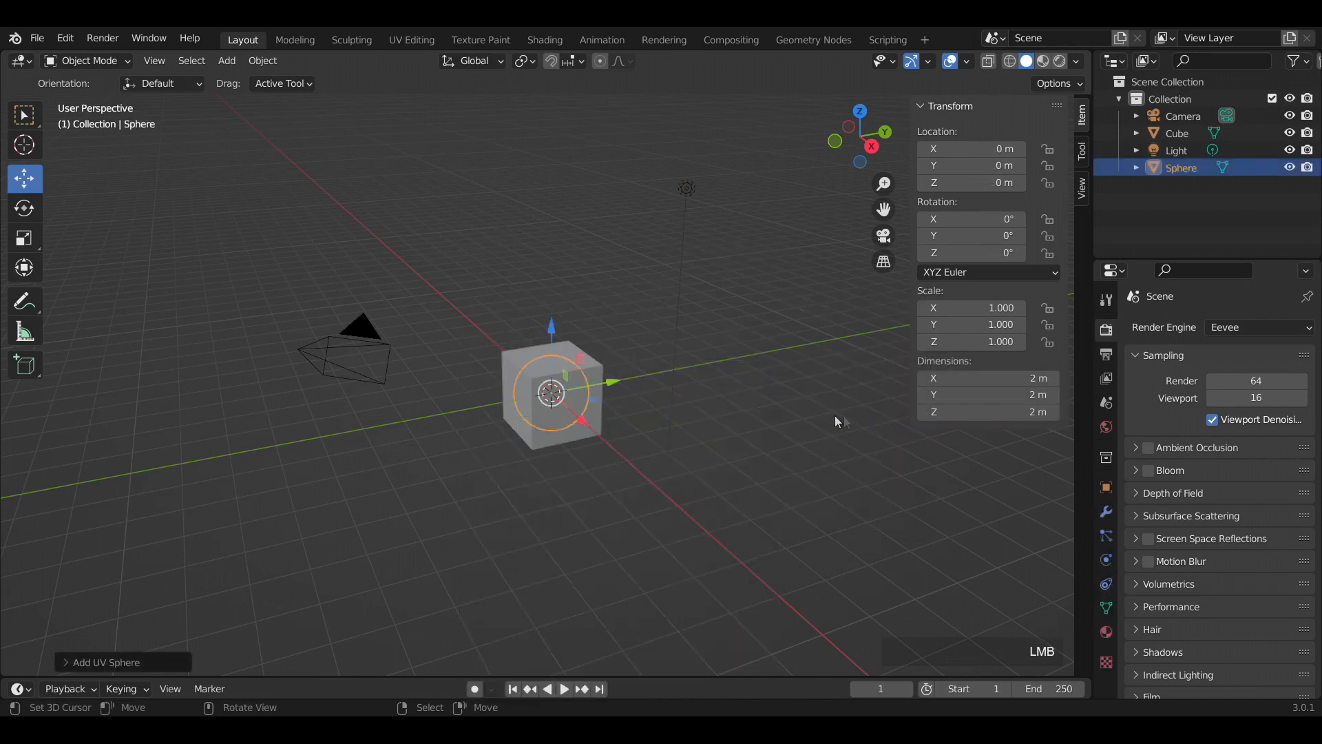
key("s")
left_click(668, 402)
key("g")
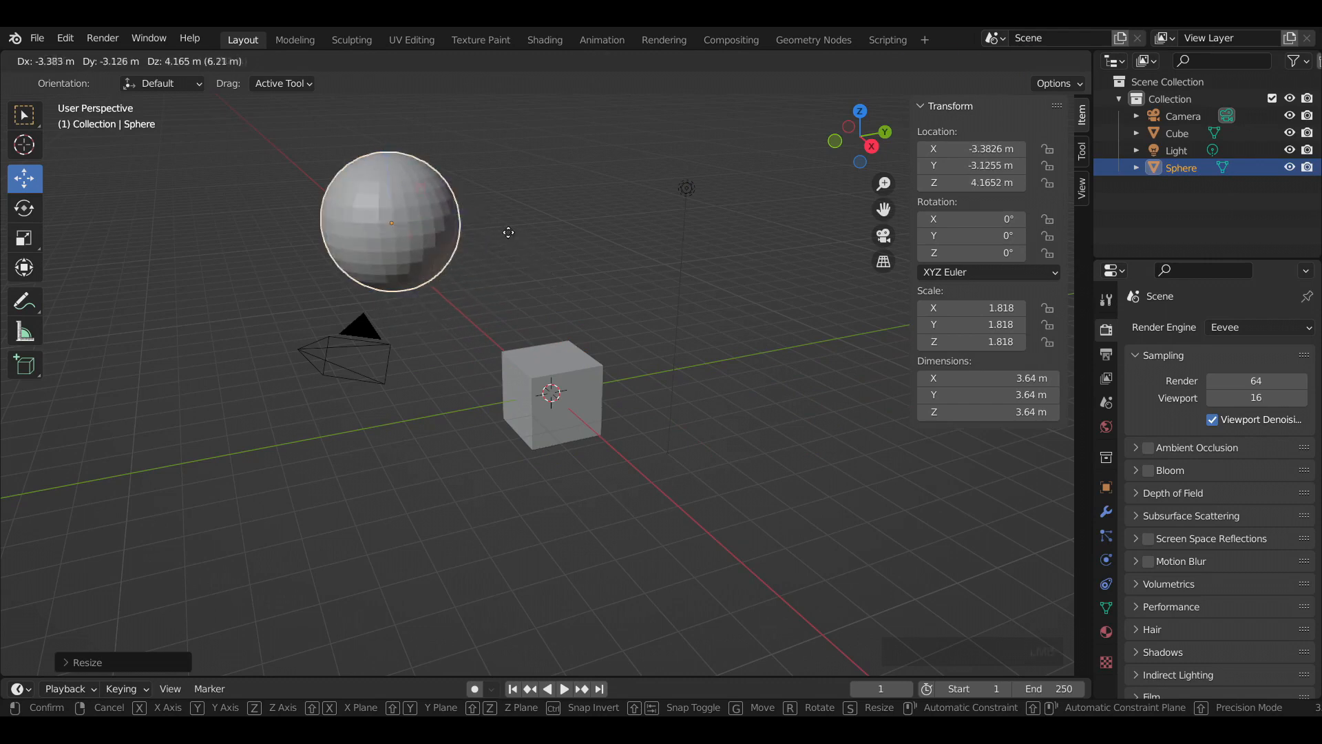
left_click(509, 233)
Add a second UV sphere at the 3D cursor in front of the cube.
key("shift+a")
mouse_move(716, 367)
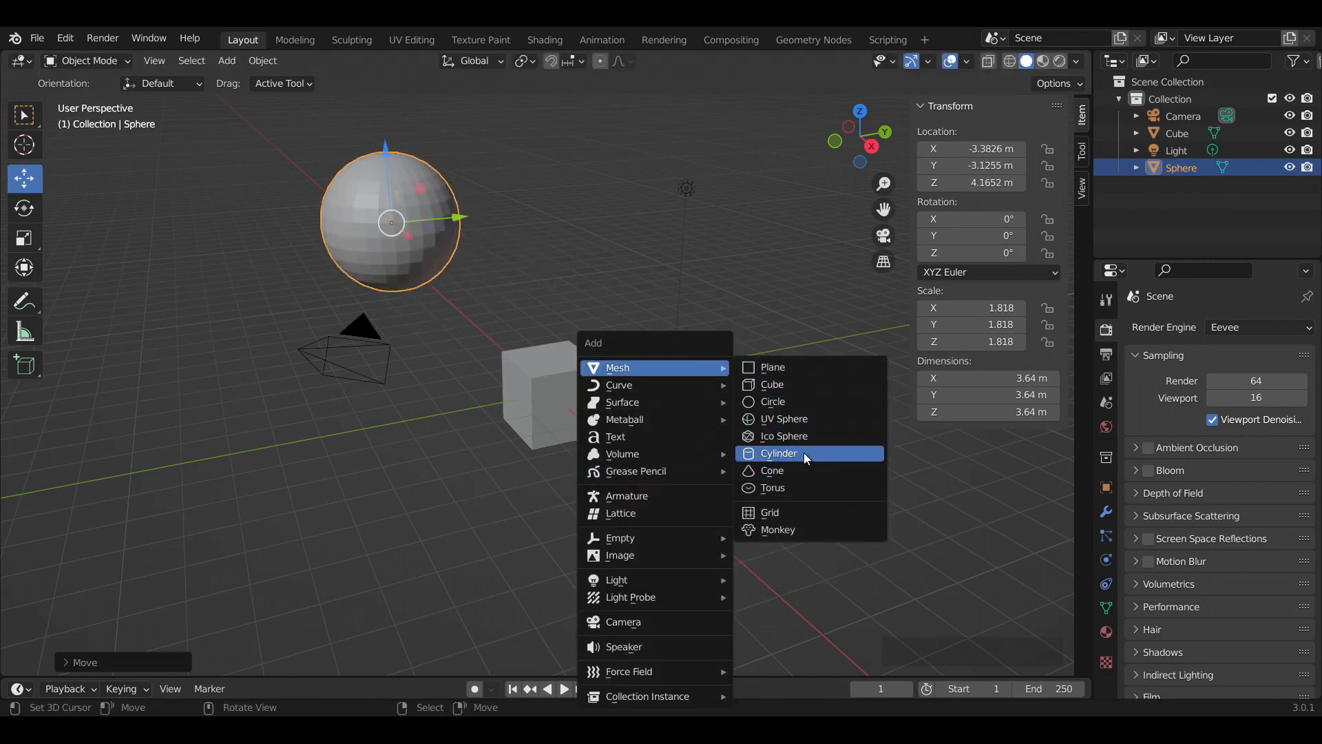
left_click(806, 418)
Snap the 3D cursor to the selected cube, and deselect the cube.
right_click(579, 386)
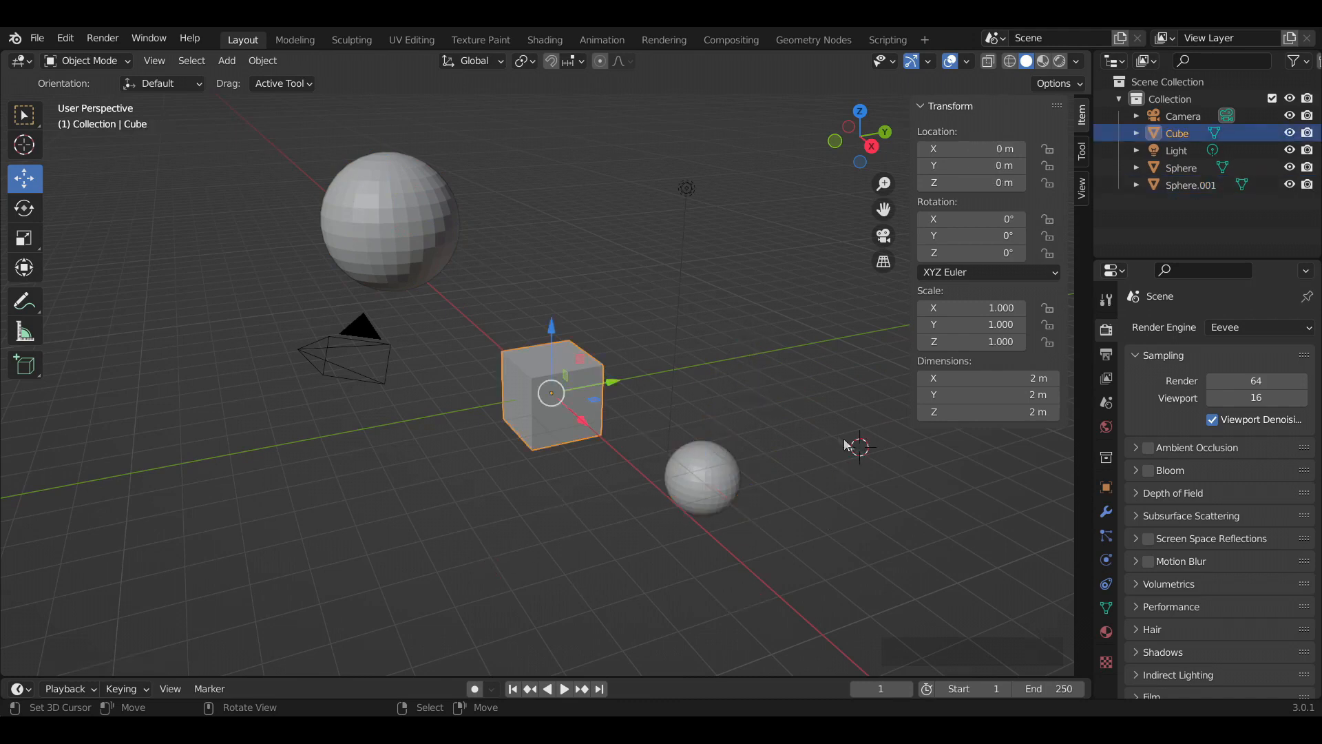
key("shift+s")
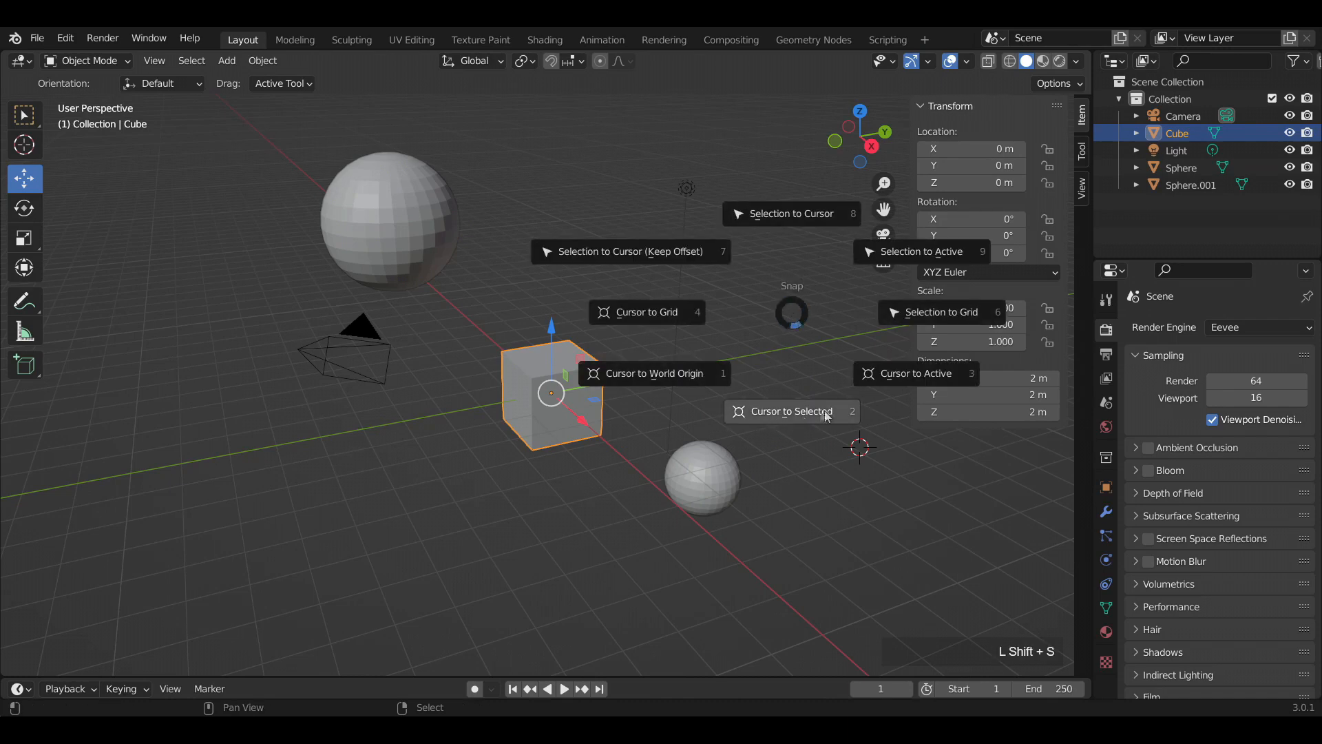
left_click(795, 415)
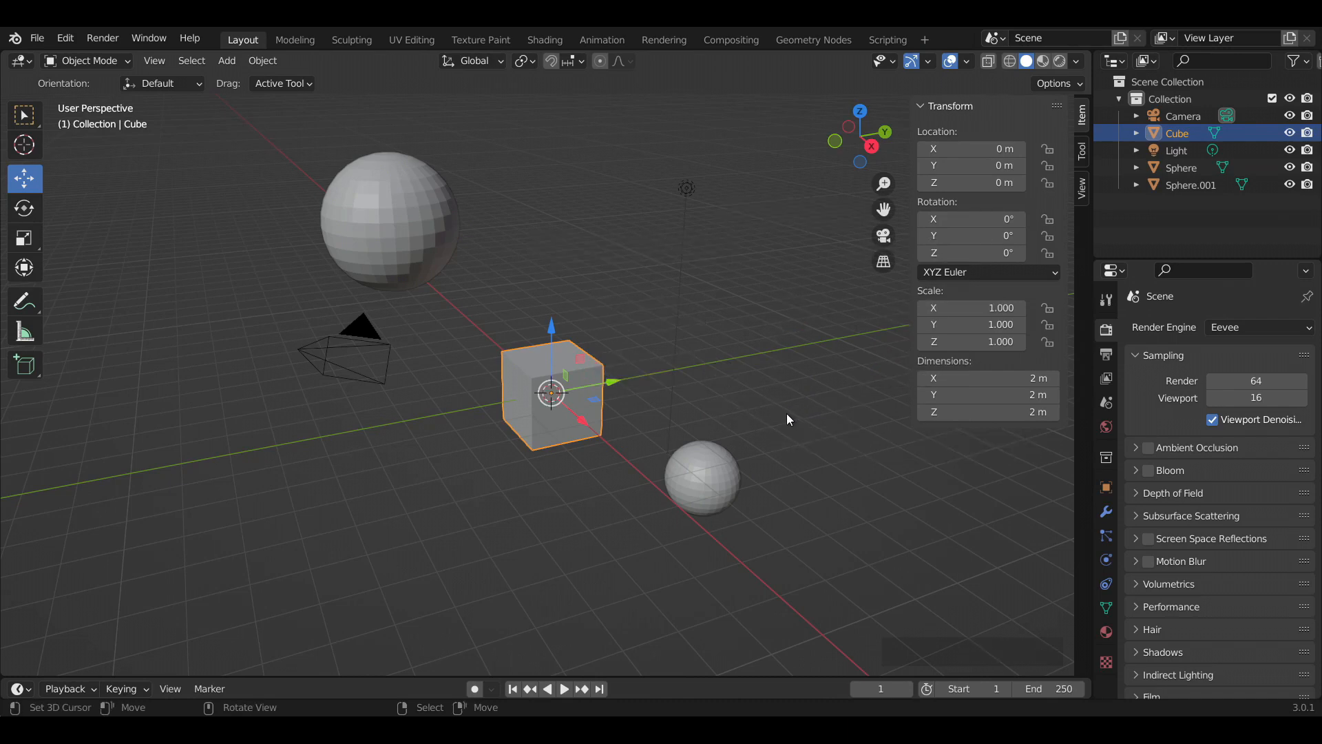
right_click(777, 444)
Frame the large sphere and apply Shade Smooth to it.
middle_click_drag(589, 361, 630, 351)
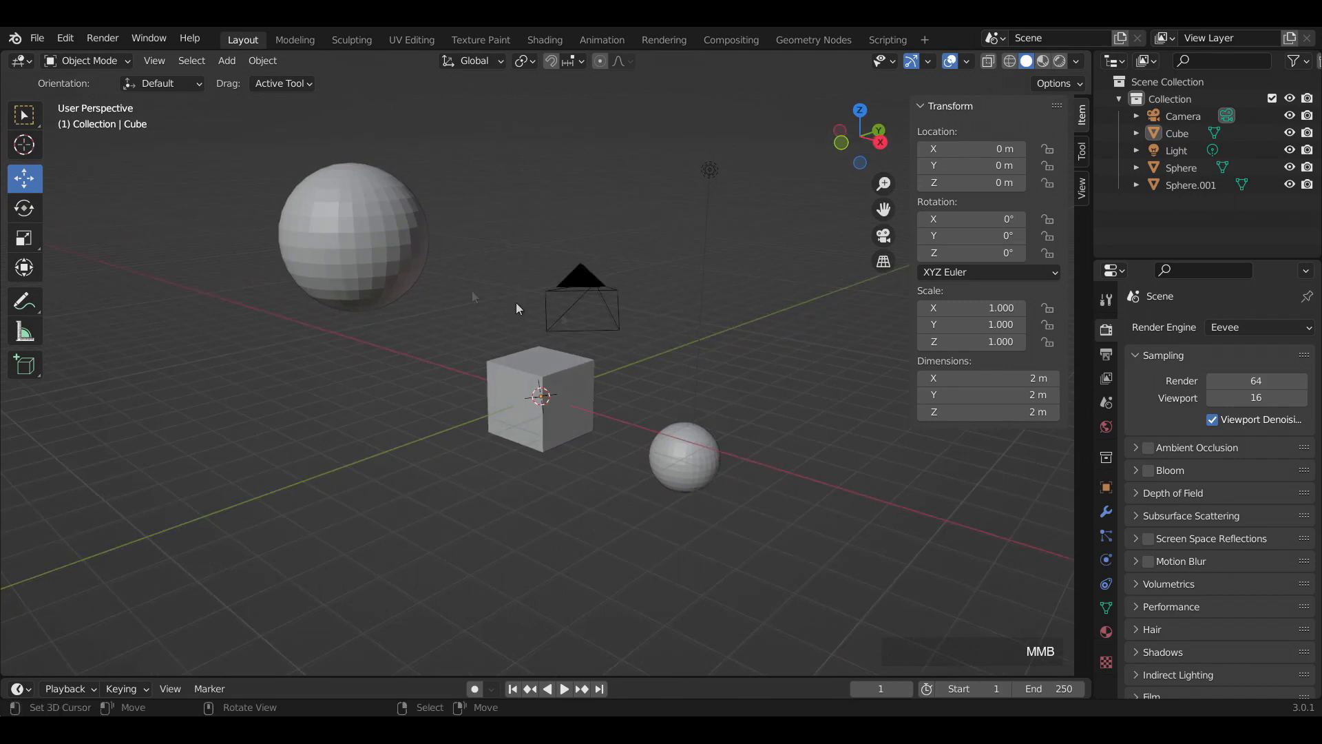
right_click(375, 272)
key("grave")
left_click(431, 310)
left_click(275, 64)
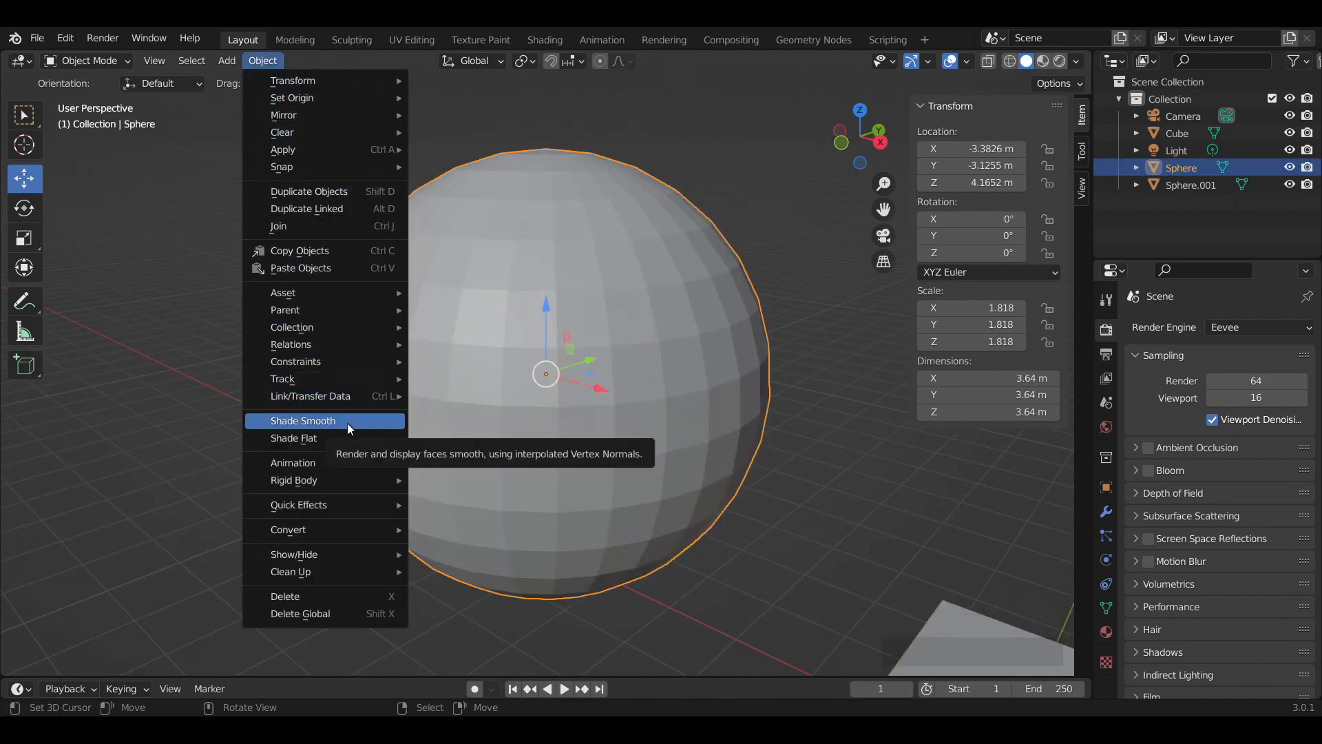
left_click(347, 423)
right_click(854, 456)
Frame the cube and apply Shade Smooth to it.
scroll(854, 456, "down", 2)
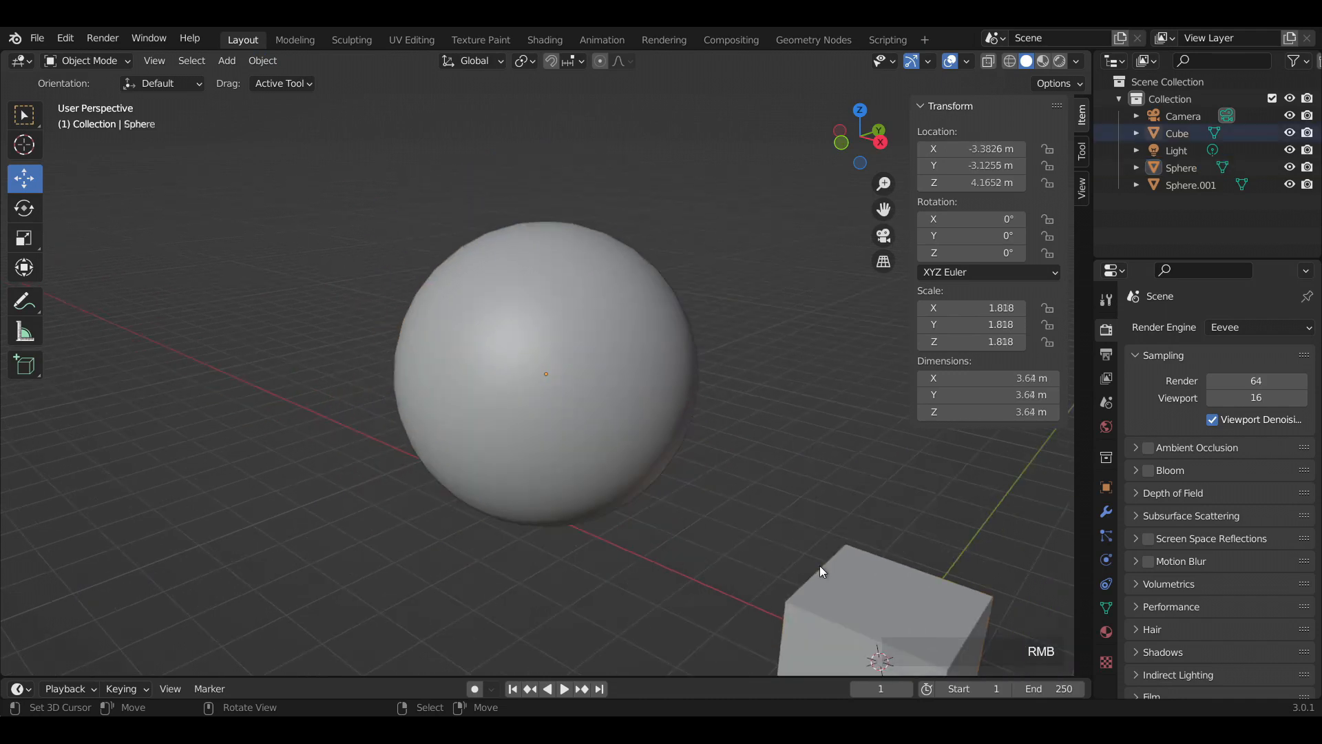
right_click(820, 566)
key("KP_Decimal")
scroll(754, 477, "down", 3)
left_click(267, 60)
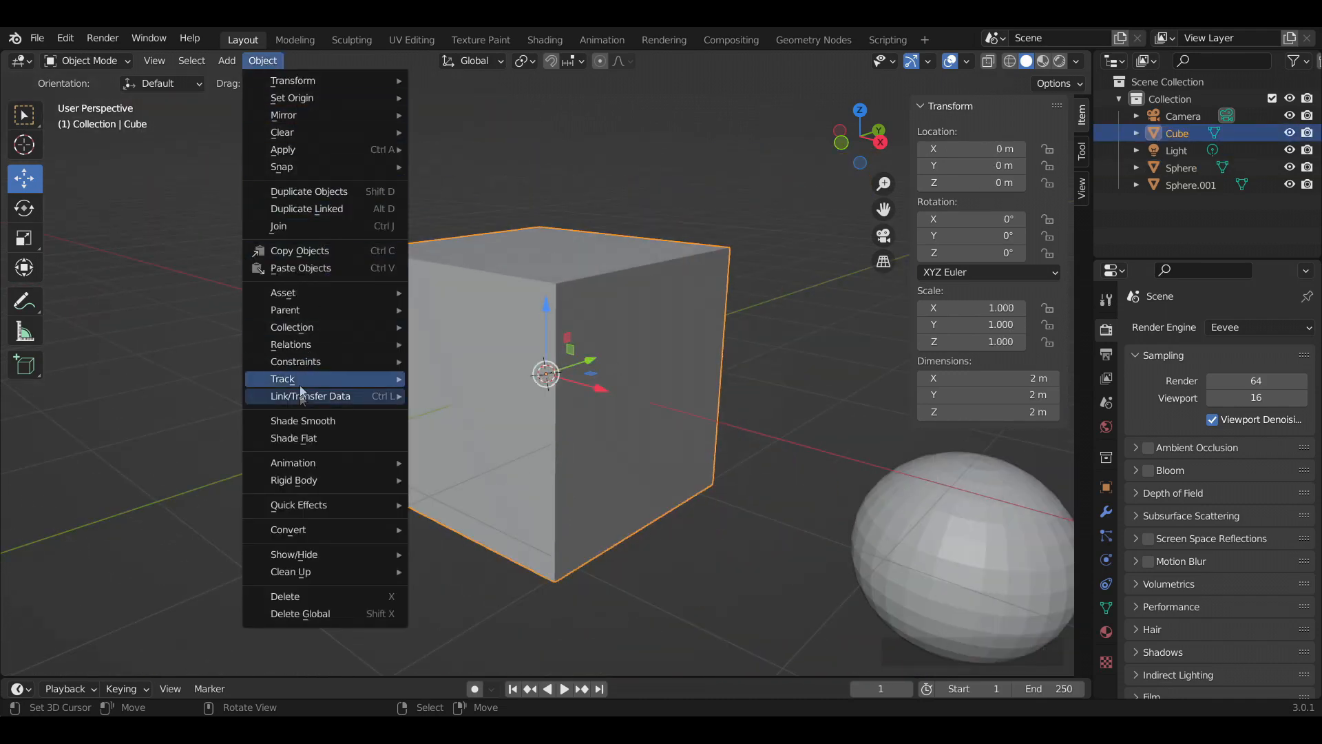
left_click(303, 420)
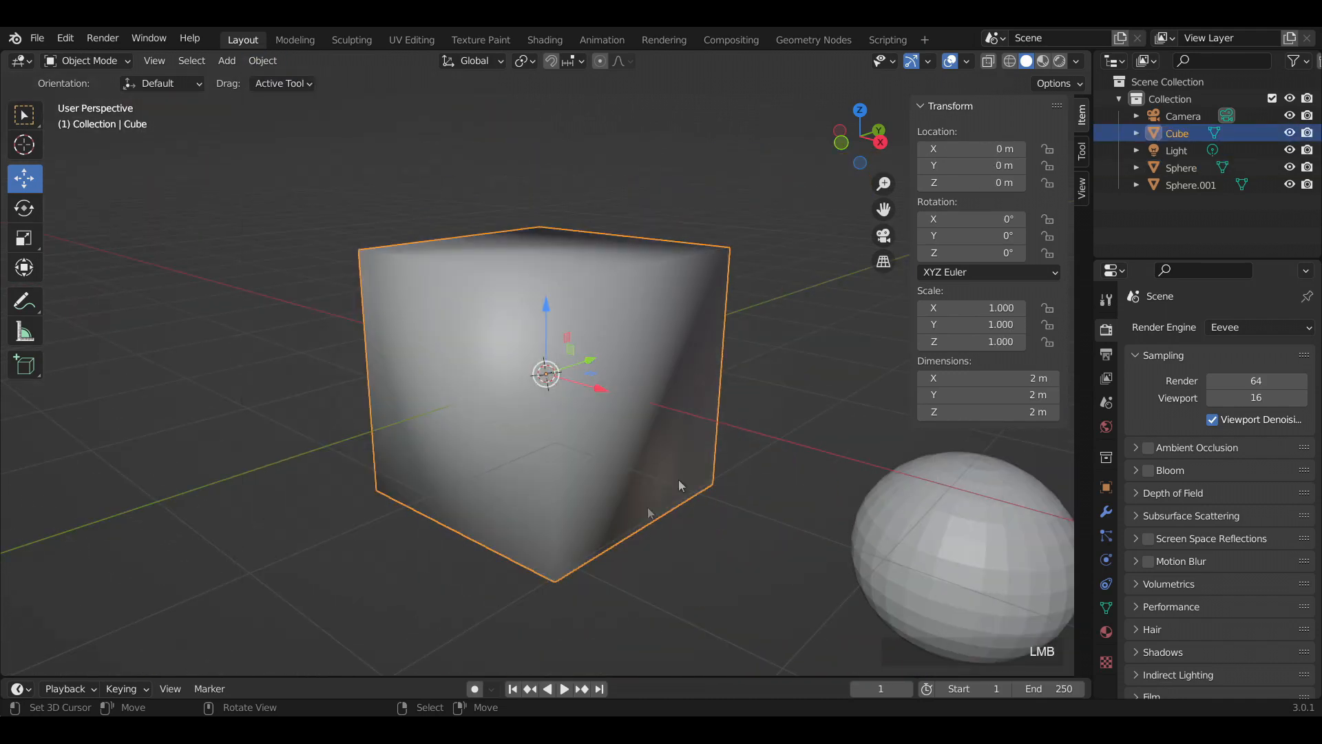
Enable Auto Smooth for the cube's normals.
left_click(1106, 609)
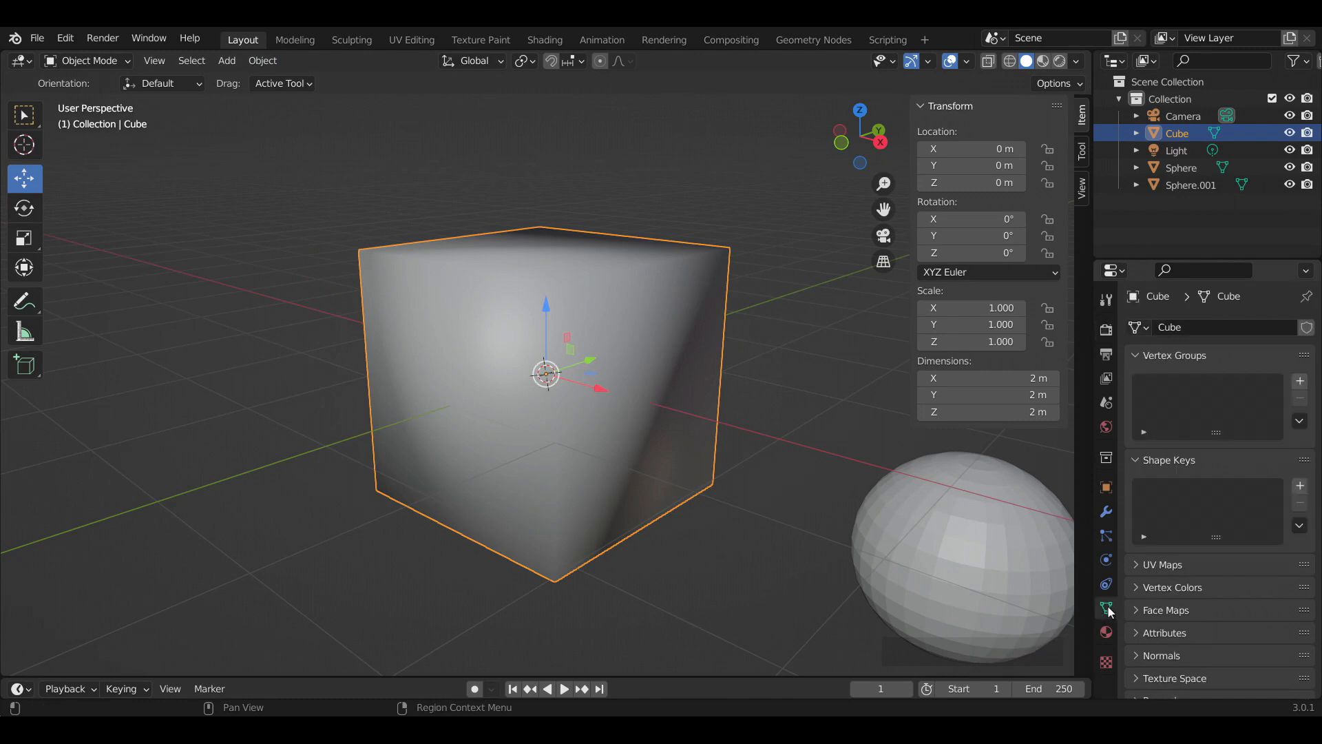
scroll(1212, 523, "down", 2)
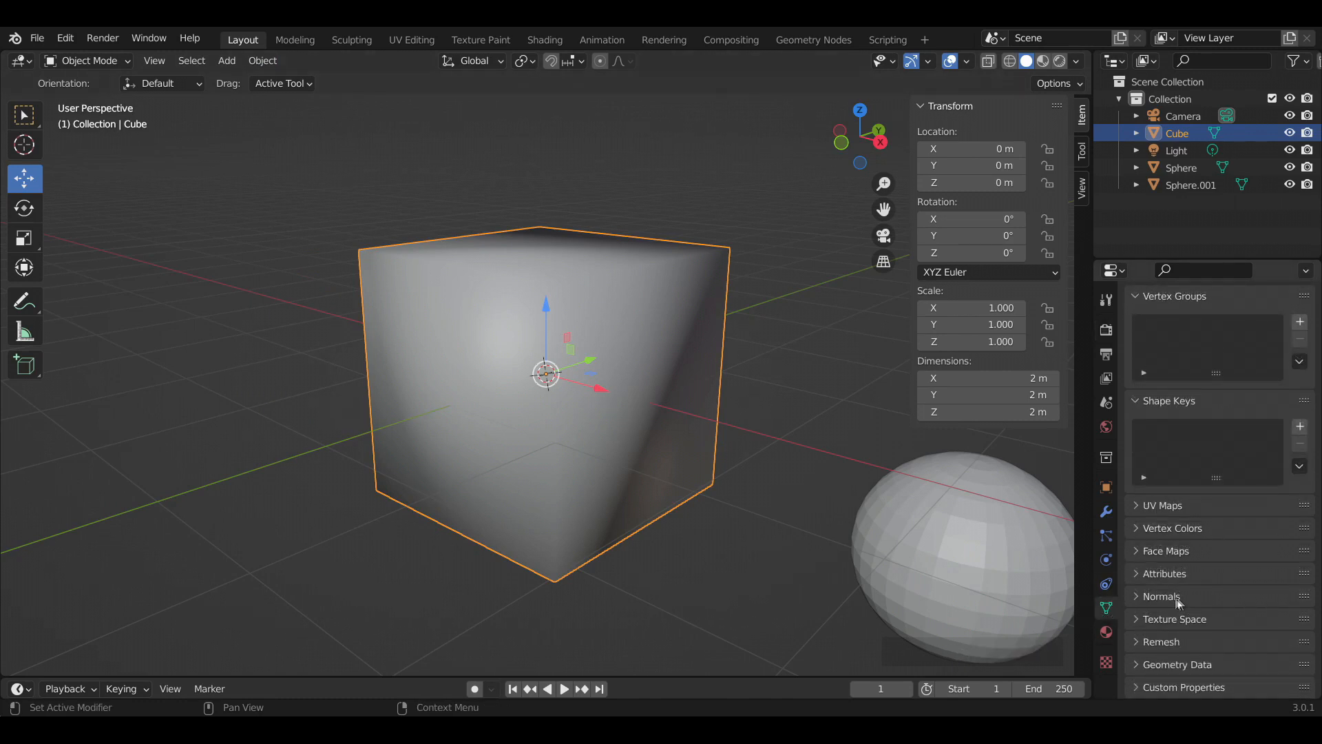
left_click(1206, 622)
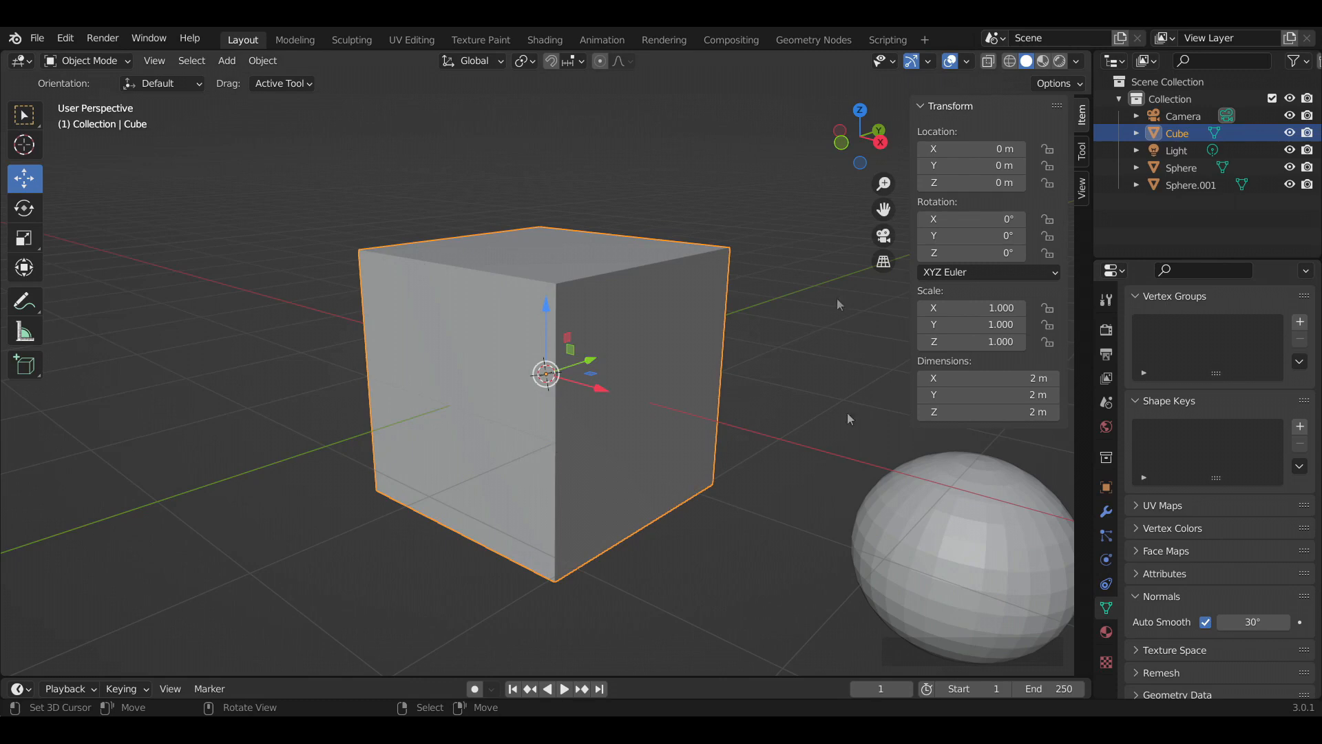
Delete both UV spheres from the scene.
scroll(711, 396, "down", 5)
right_click(319, 239)
right_click(698, 439, "shift")
key("x")
left_click(699, 439)
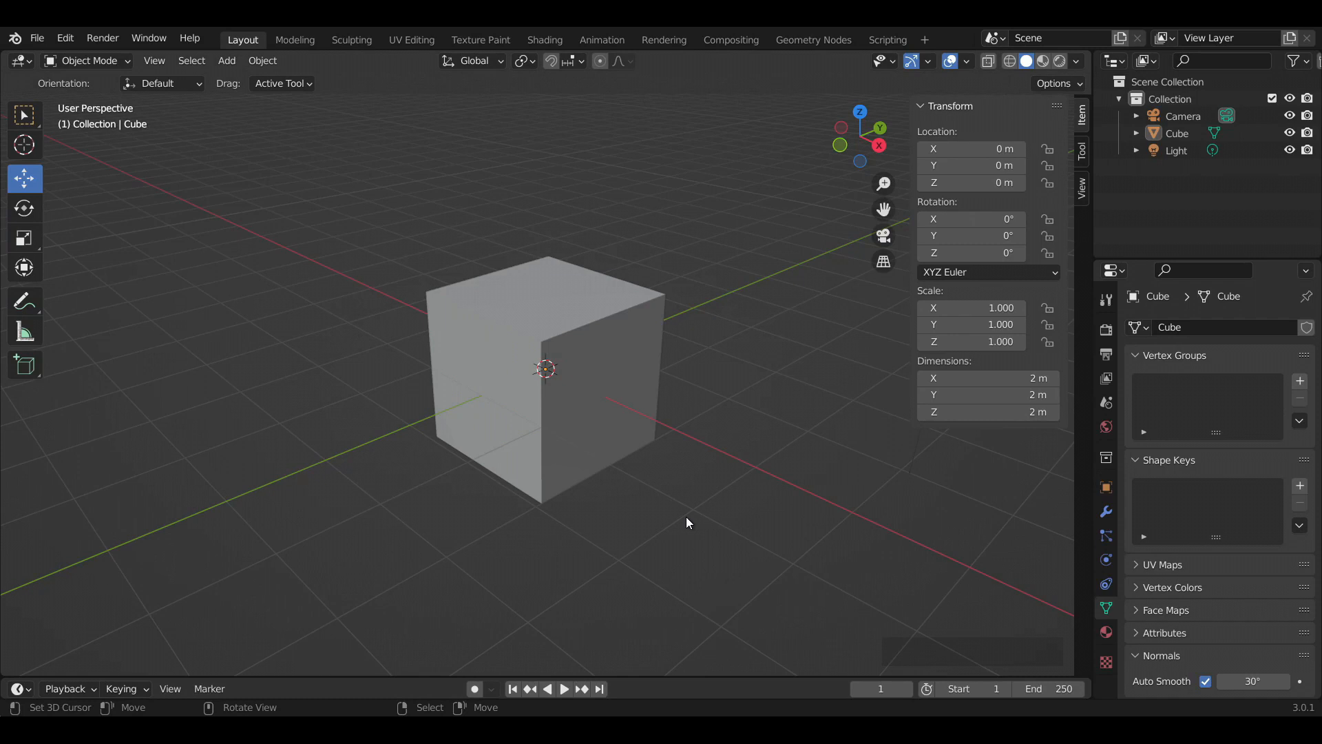
Enter Edit Mode on the cube and try moving one of its top corner vertices.
right_click(615, 438)
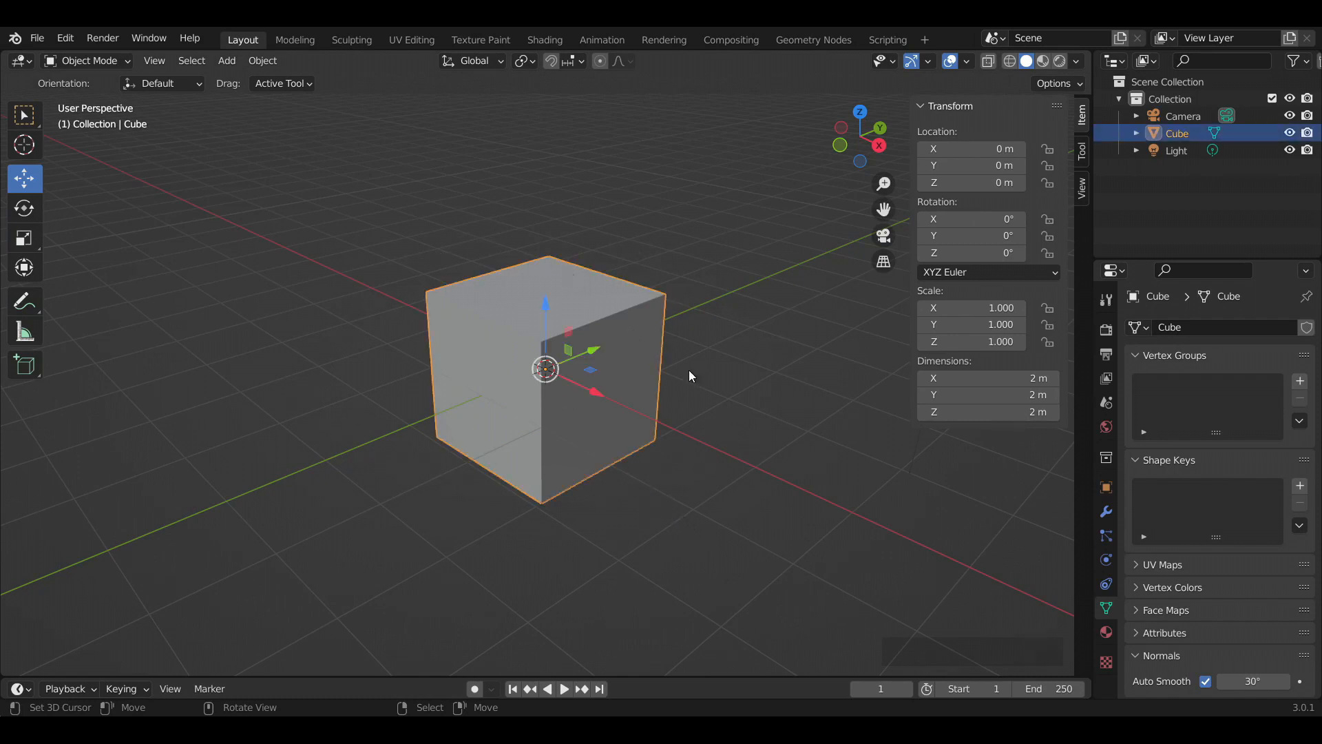
key("Tab")
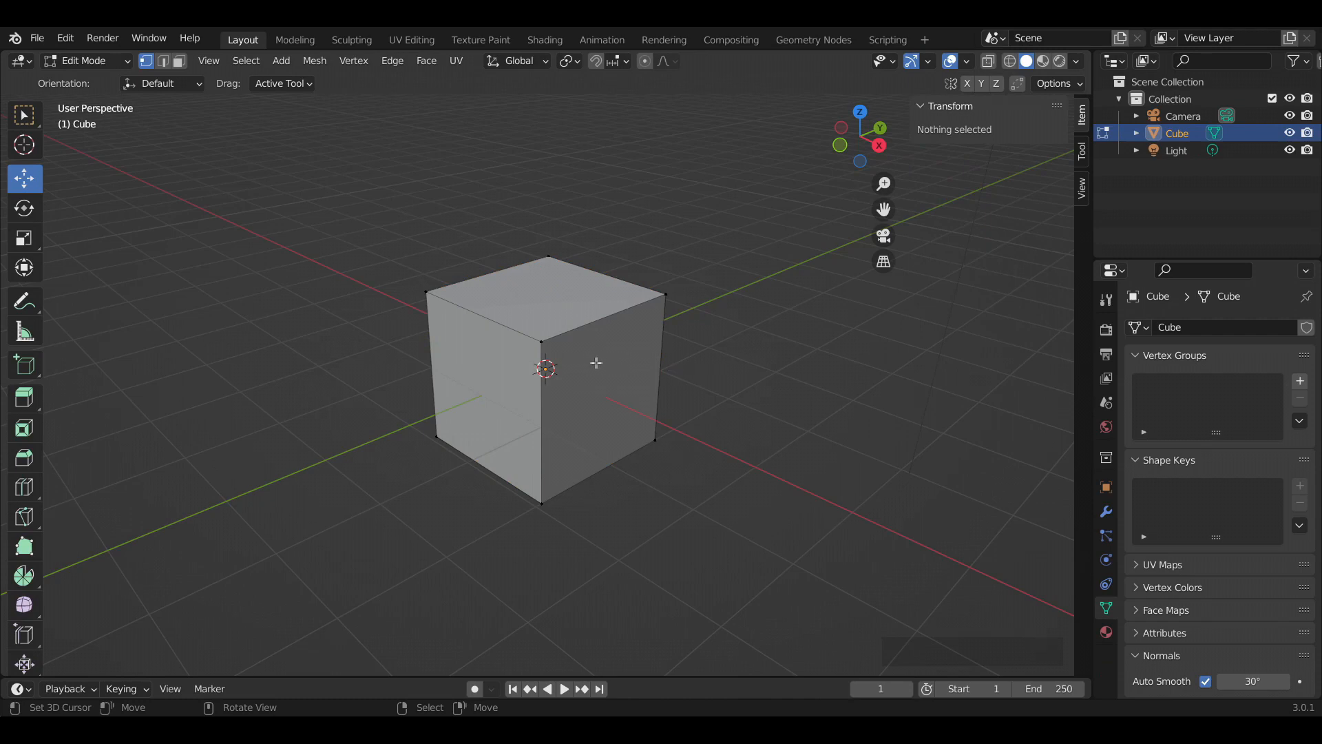
right_click(544, 347)
key("g")
right_click(567, 303)
Try moving a top edge in edge select mode and the top face in face select mode, cancelling both moves.
key("2")
right_click(601, 330)
key("g")
right_click(724, 332)
key("3")
right_click(584, 303)
key("g")
right_click(611, 285)
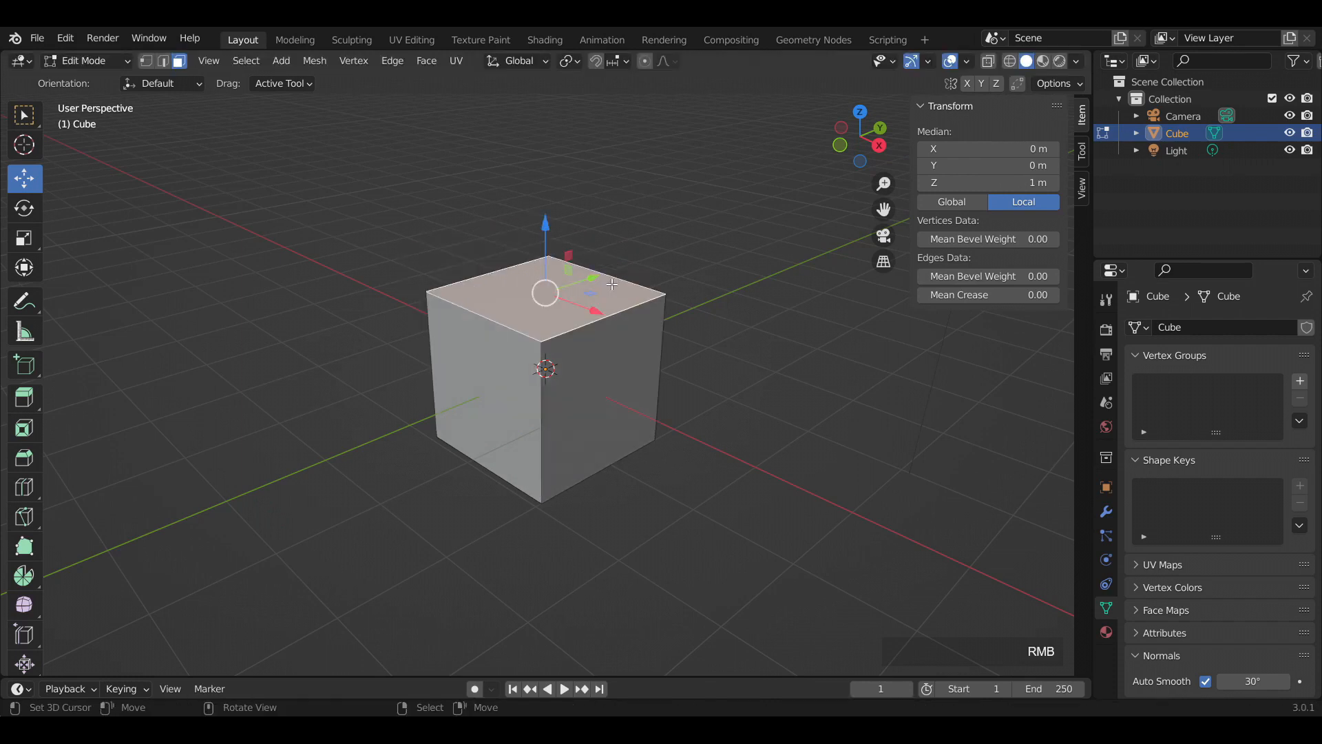
Try selecting the cube's top and side faces one after another.
right_click(733, 303)
right_click(555, 305)
right_click(591, 377)
right_click(497, 375)
right_click(529, 307)
Switch to vertex select mode and select the cube's top corner vertices together.
key("1")
right_click(435, 296)
right_click(524, 324, "shift")
right_click(663, 322, "shift")
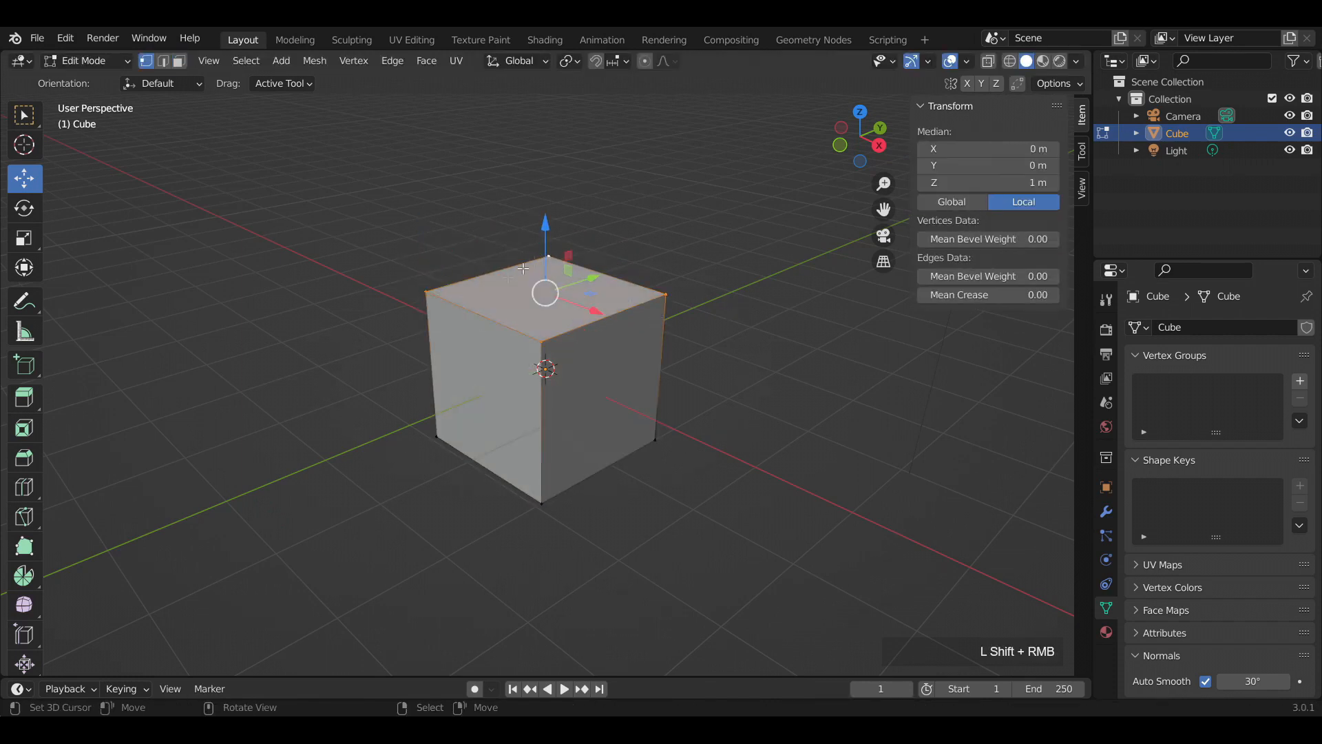
Try selecting a path of vertices across the cube from a top corner, and clear the selection.
right_click(420, 305)
right_click(654, 435, "ctrl")
right_click(542, 351, "ctrl")
right_click(768, 423)
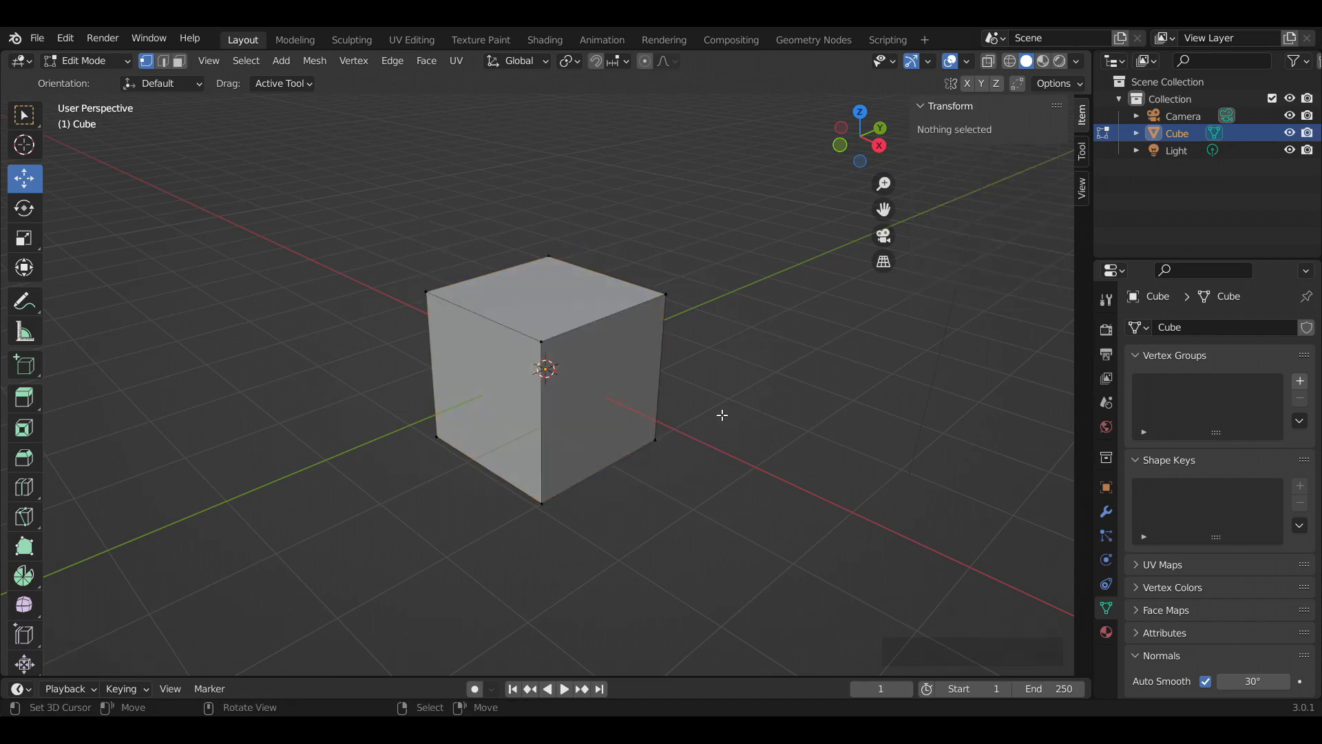
Try selecting the whole cube, then only its lower front corner vertex, and invert that selection.
mouse_move(722, 414)
middle_mouse_down()
mouse_move(684, 393)
mouse_move(723, 416)
middle_mouse_up()
key("a")
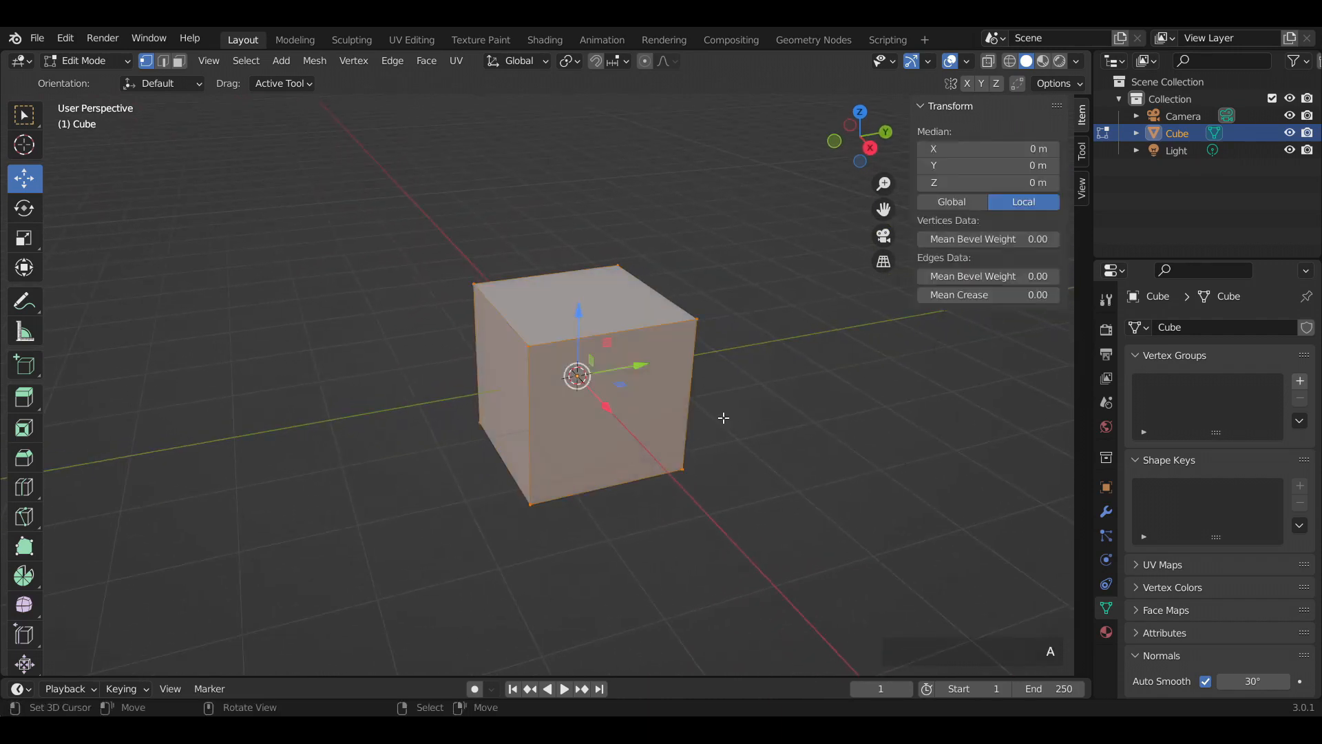
key("alt+a")
left_click(531, 502)
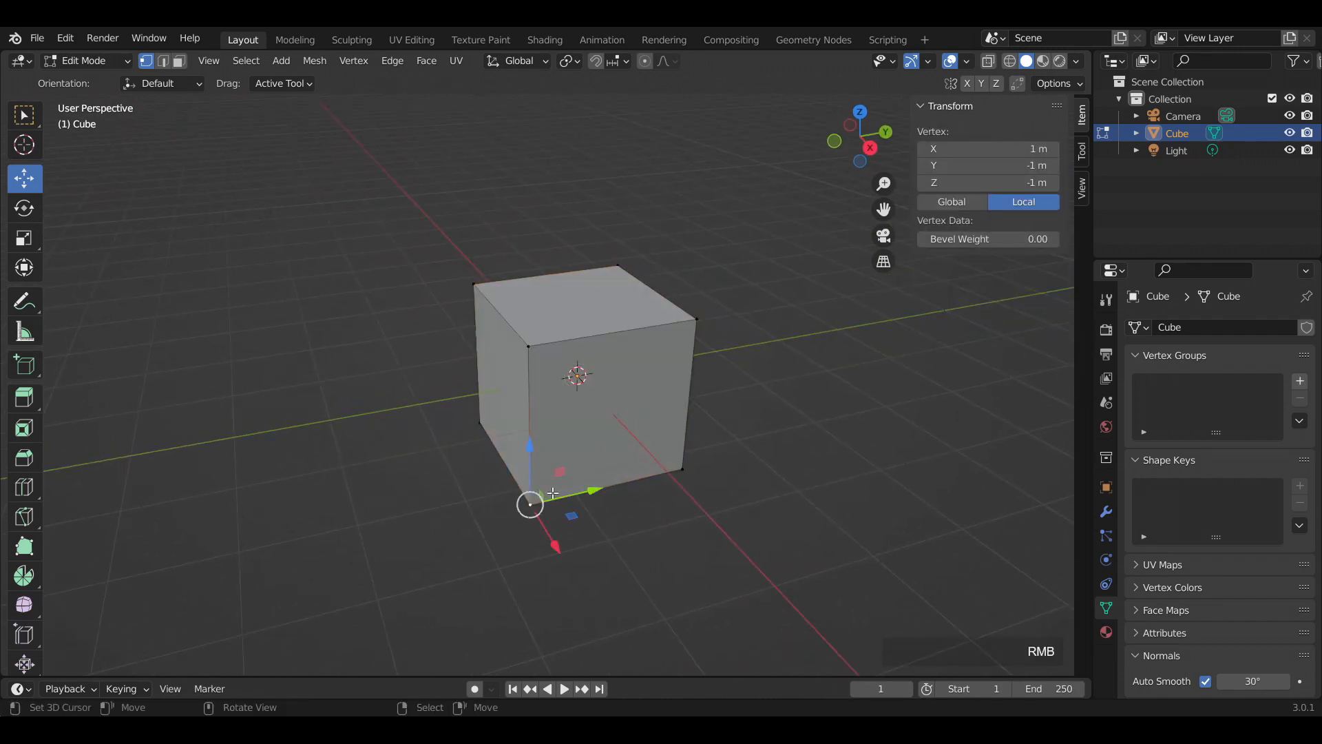
key("ctrl+i")
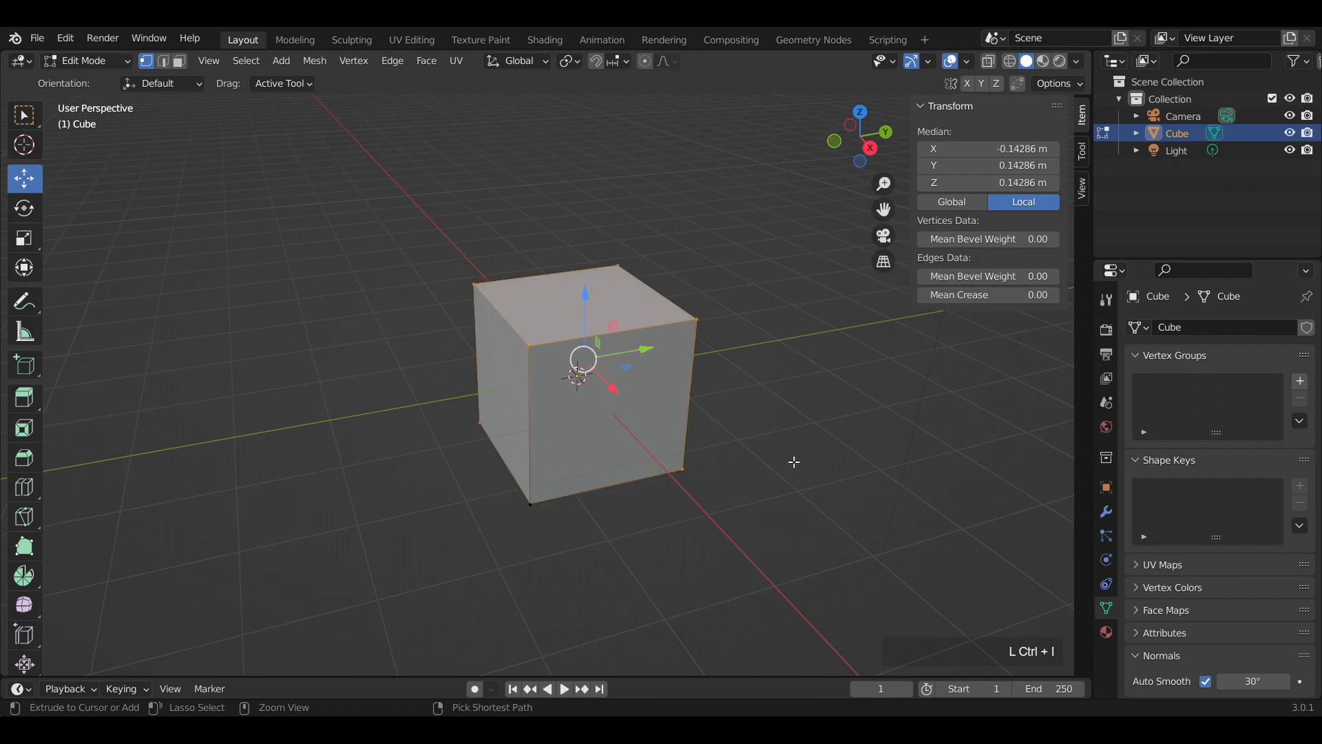
key("ctrl+i")
Select all of the cube's geometry and try scaling it.
left_click(794, 462)
key("a")
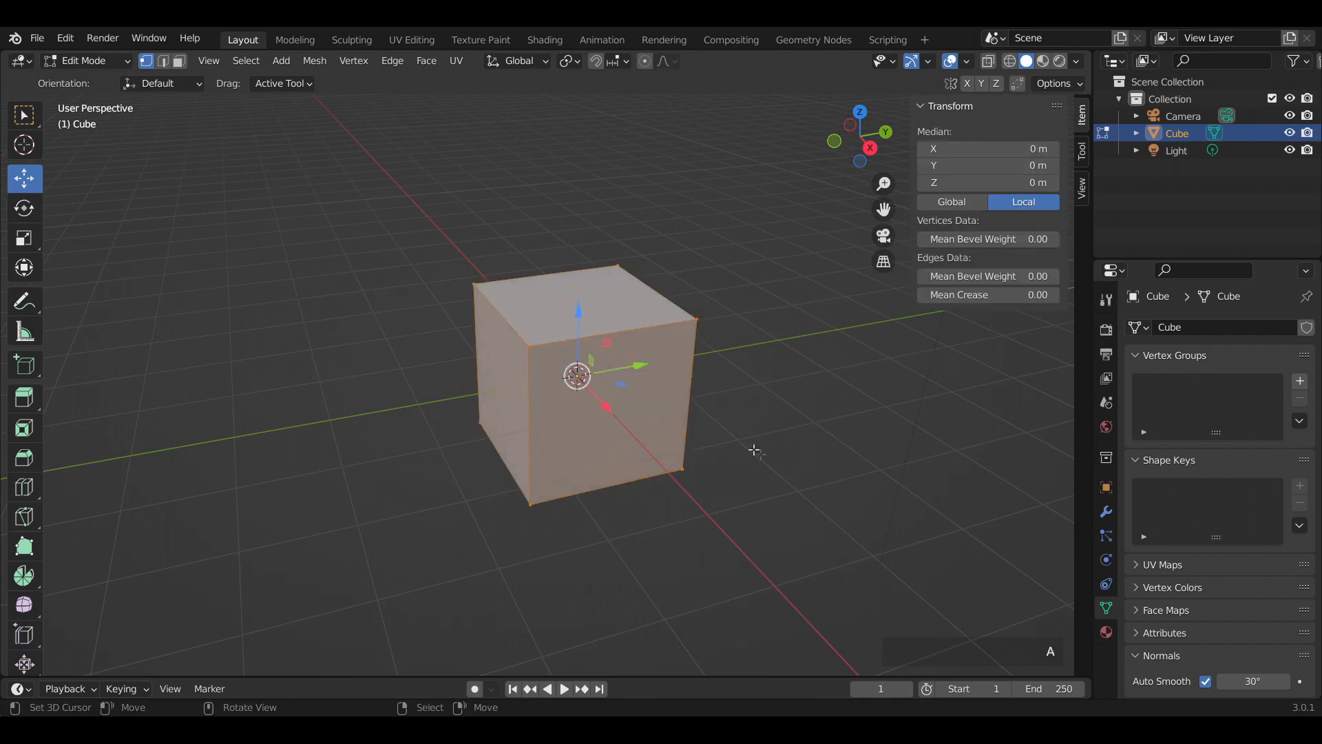
right_click(793, 391)
mouse_move(745, 371)
middle_mouse_down("shift")
mouse_move(767, 360)
mouse_move(750, 359)
middle_mouse_up("shift")
key("a")
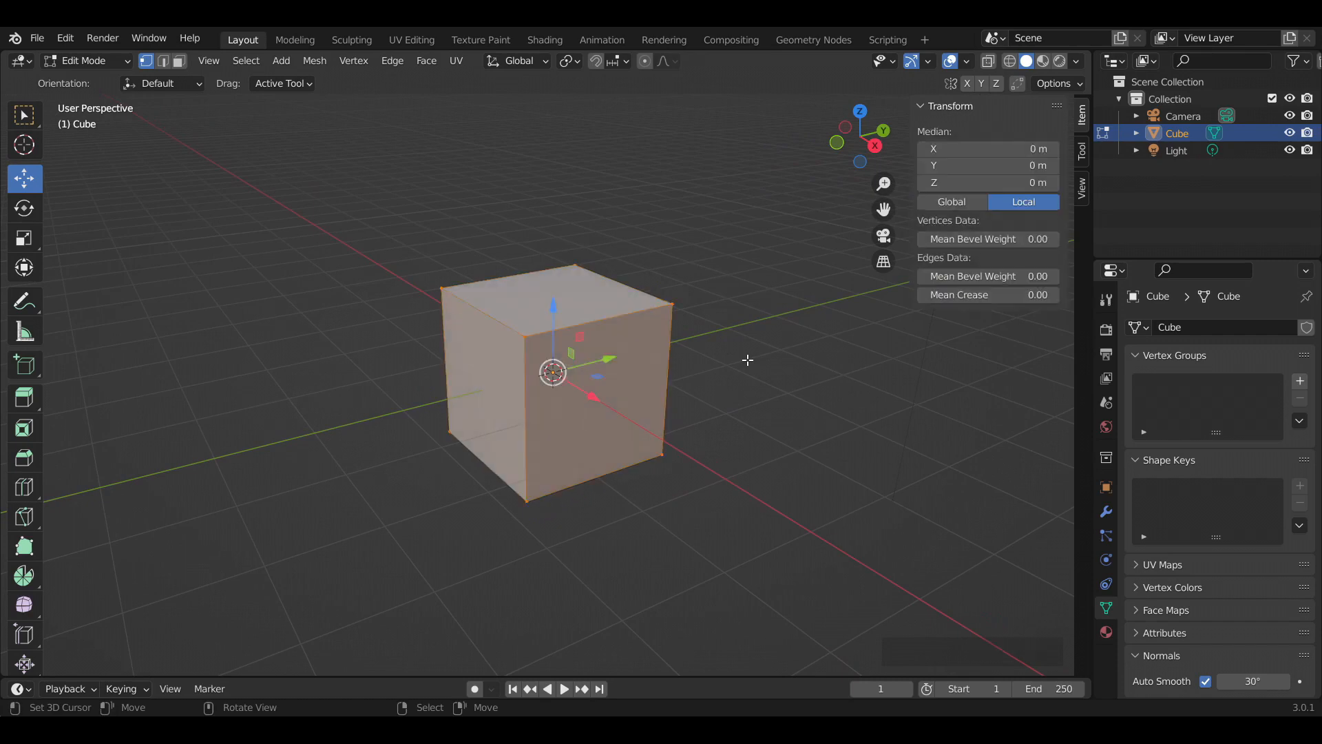
key("s")
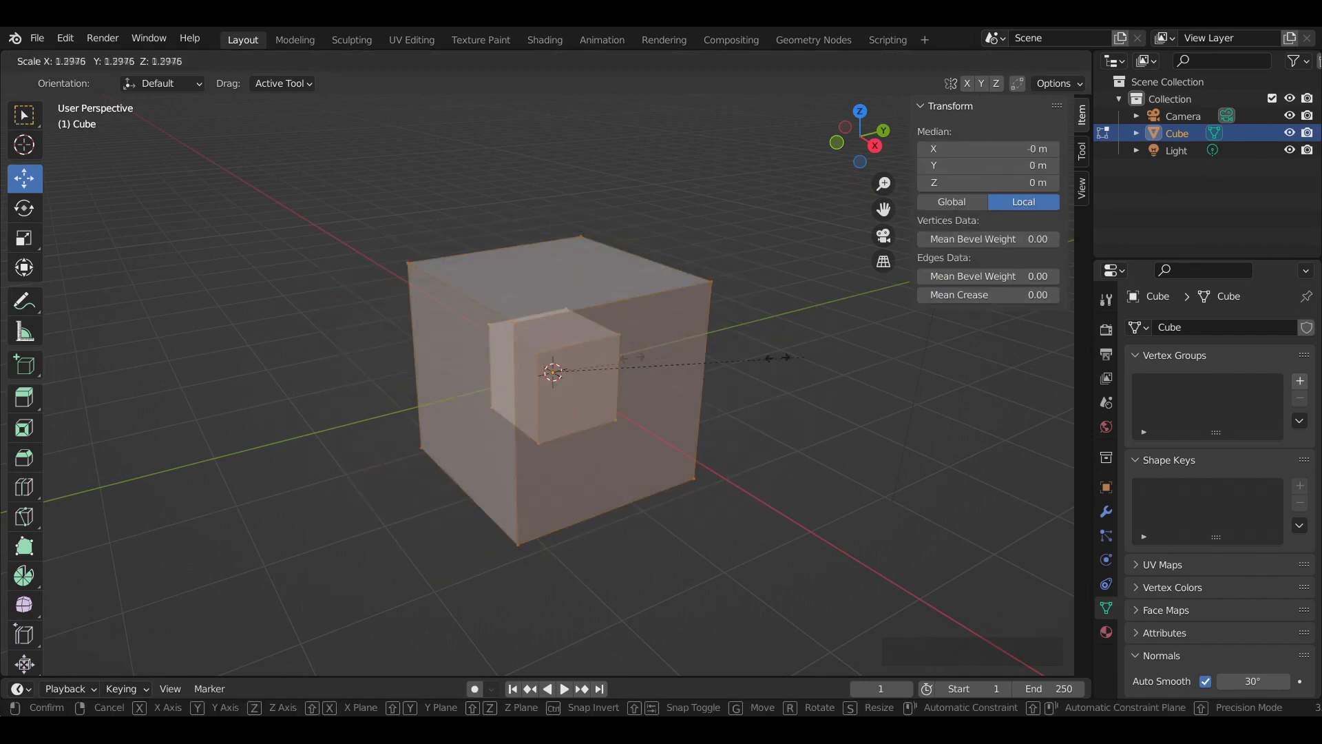
left_click(752, 365)
Clear the selection, switch to face select mode and view the mesh primitives available for adding.
key("alt+a")
scroll(699, 356, "down", 1)
middle_click_drag(698, 356, 696, 348)
left_click(603, 334)
key("alt+a")
key("shift+a")
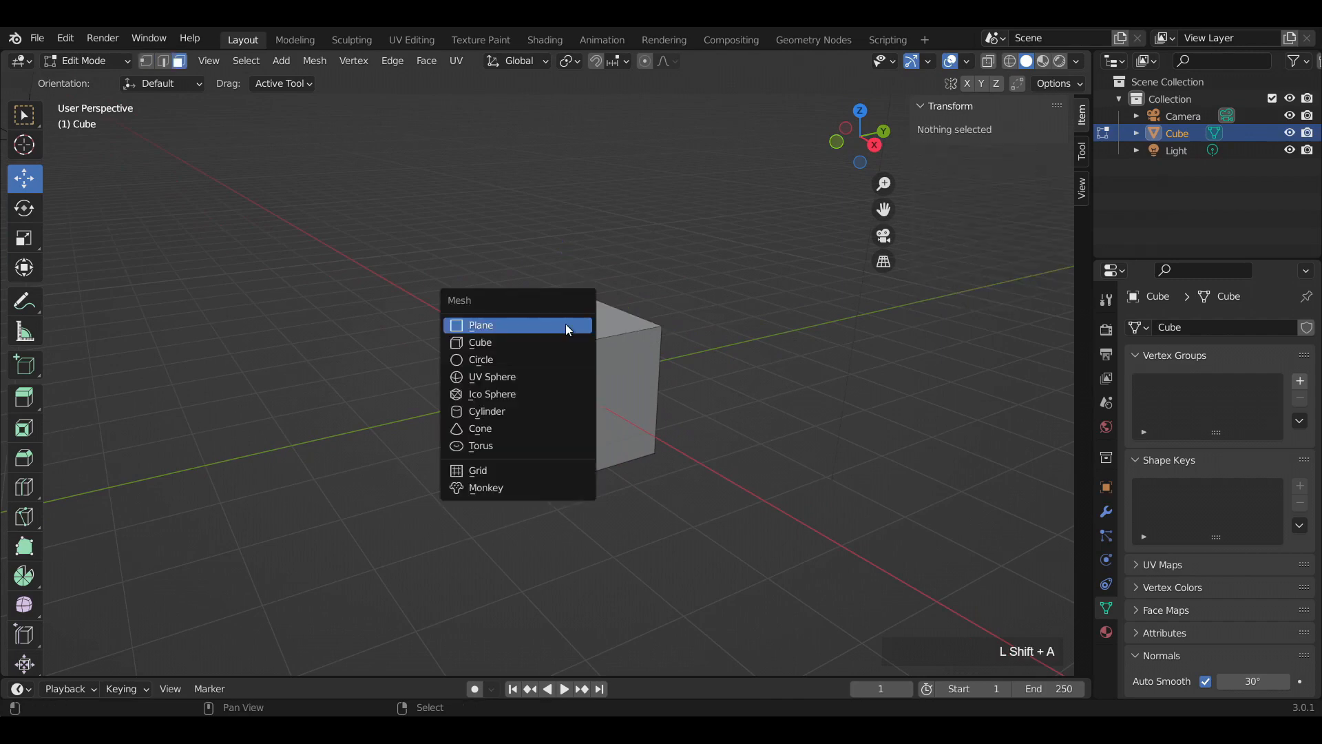
key("Escape")
Extrude the cube's top face upward about 0.77 m and scale the new face up about 1.59 times.
left_click(568, 311)
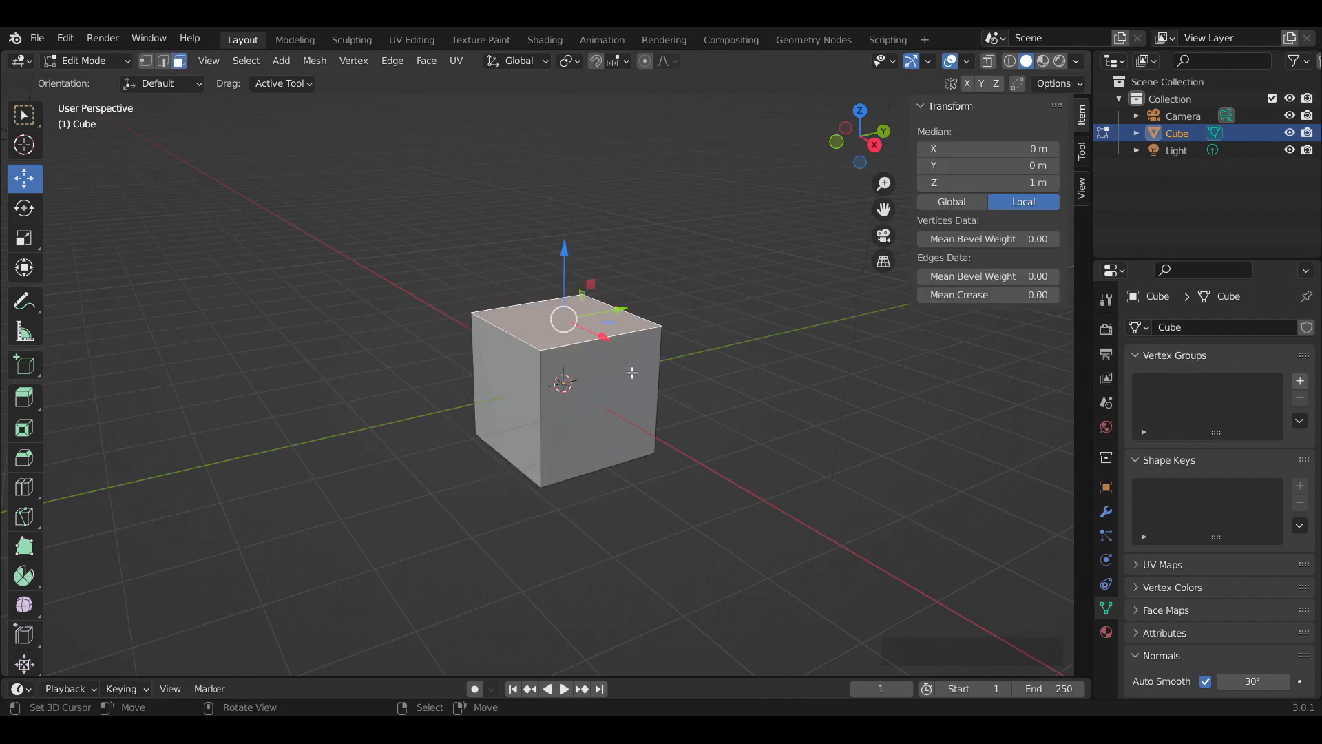
key("e")
left_click(625, 321)
key("s")
left_click(661, 344)
Extrude the flared top's front corner vertex outward and downward in vertex select mode.
middle_click_drag(661, 344, 672, 313)
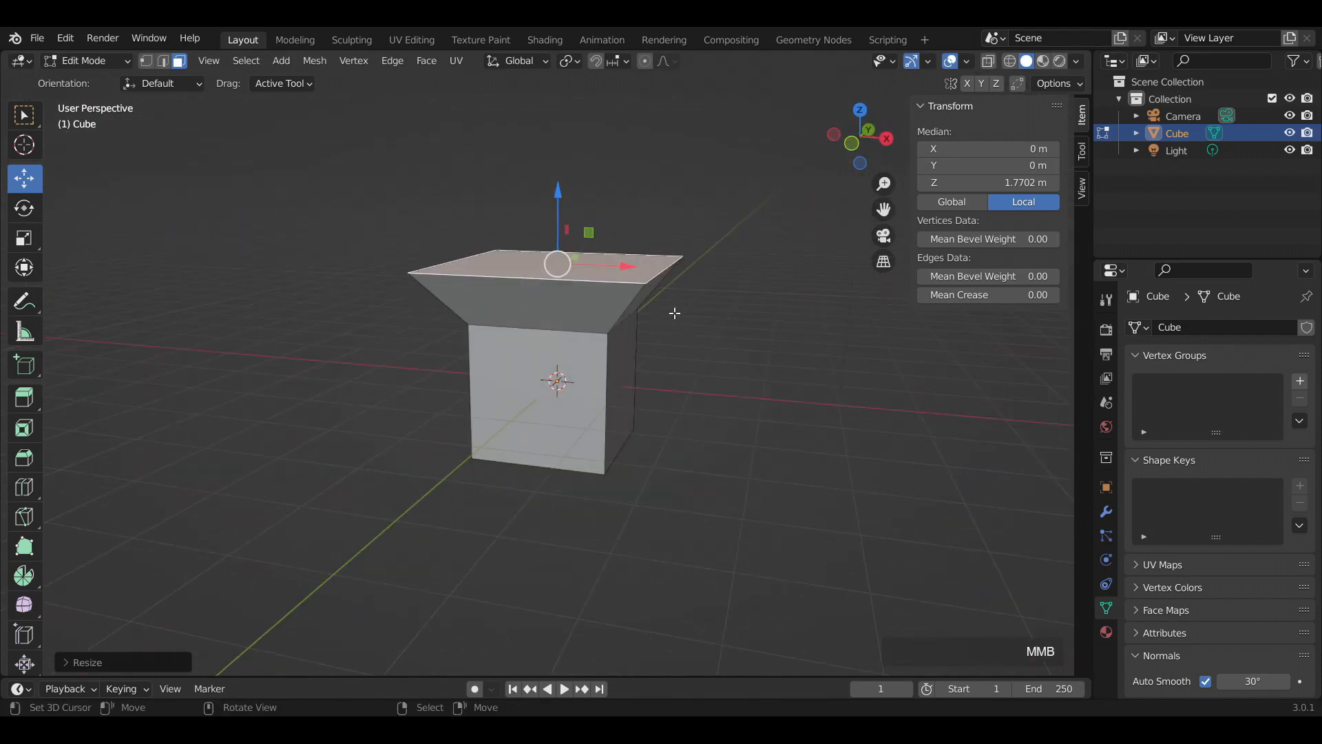
key("1")
right_click(647, 286)
key("e")
left_click(759, 354)
Extrude the flared top's side edge outward into a flat flap in edge select mode.
key("2")
right_click(666, 268)
key("e")
left_click(789, 265)
middle_click_drag(793, 280, 774, 383)
Switch to face select mode and extrude the flared top face upward about 0.82 m.
right_click(651, 324)
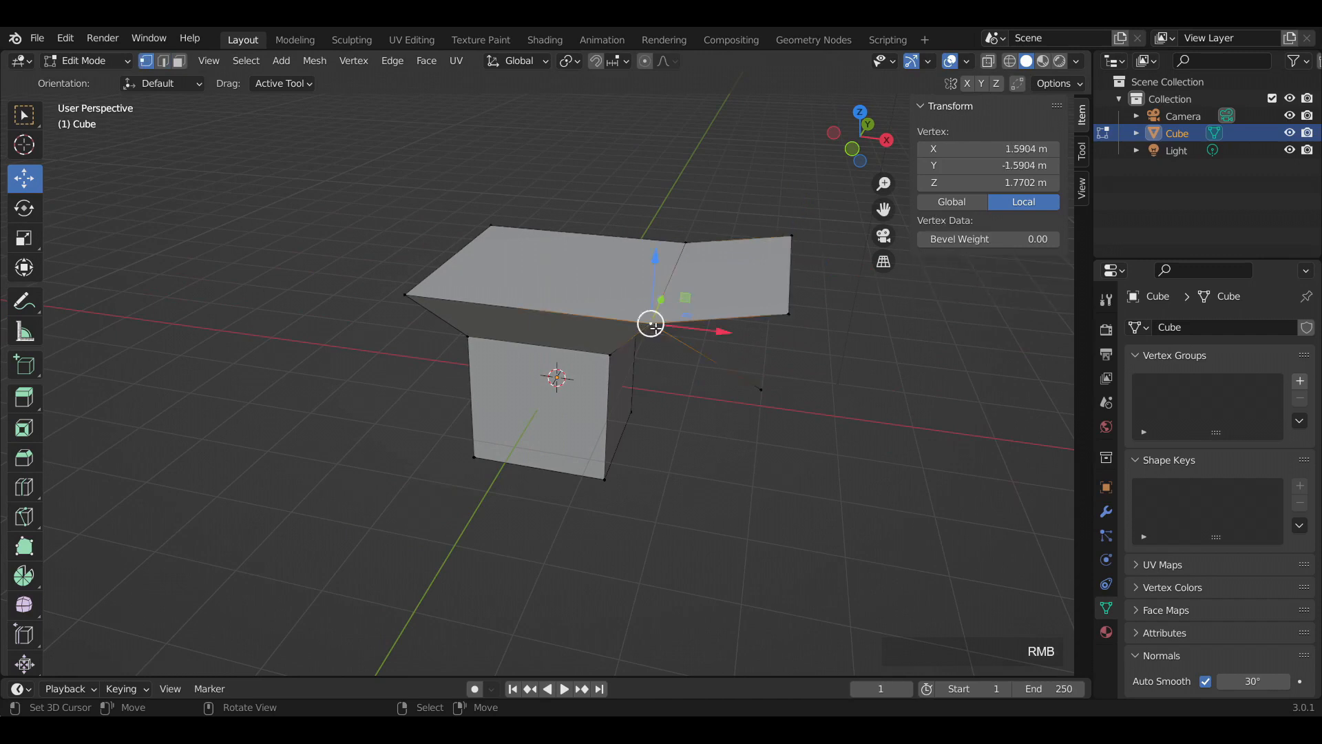
key("3")
right_click(599, 330)
middle_click_drag(599, 330, 620, 306)
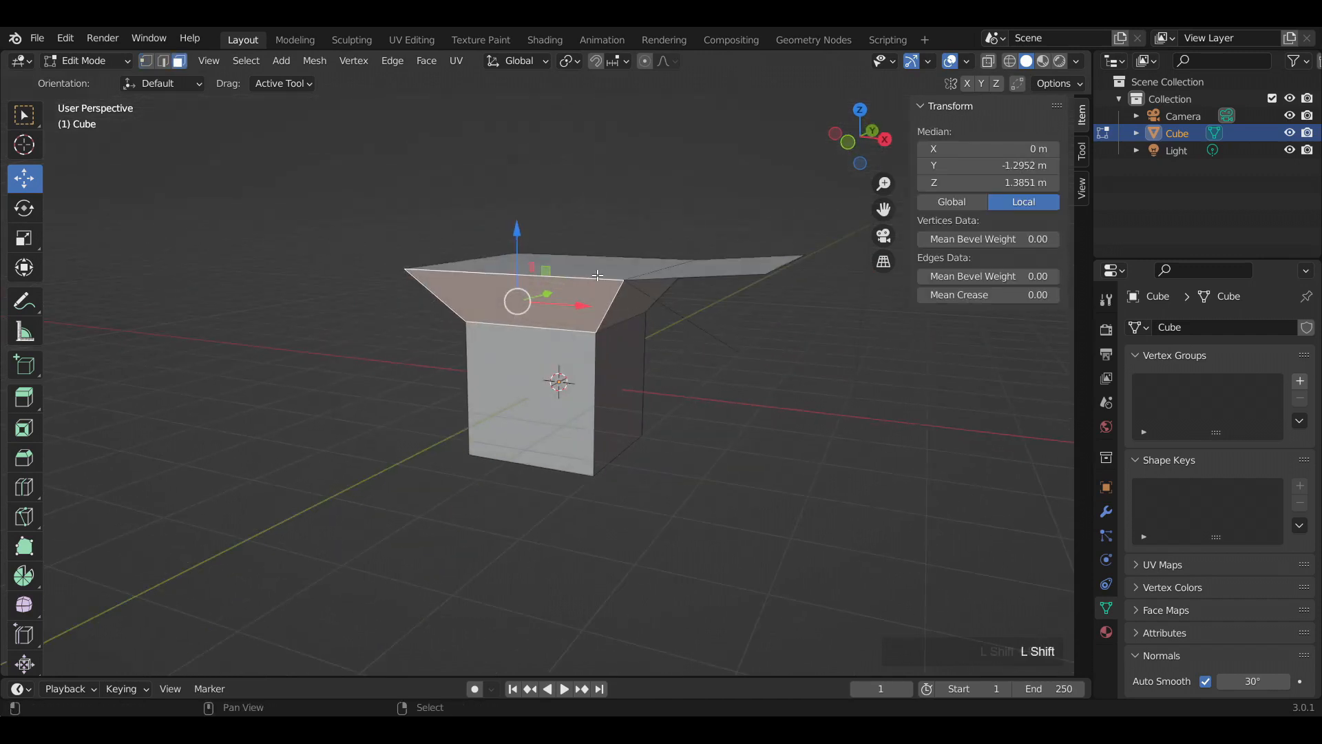
right_click(619, 306, "shift")
right_click(628, 298)
right_click(606, 268)
key("e")
left_click(611, 207)
Extrude the upper block's two adjoining side faces together along their normals, about 0.91 m outward.
right_click(640, 243)
right_click(606, 244, "shift")
middle_click_drag(717, 289, 723, 344)
key("alt+e")
left_click(723, 359)
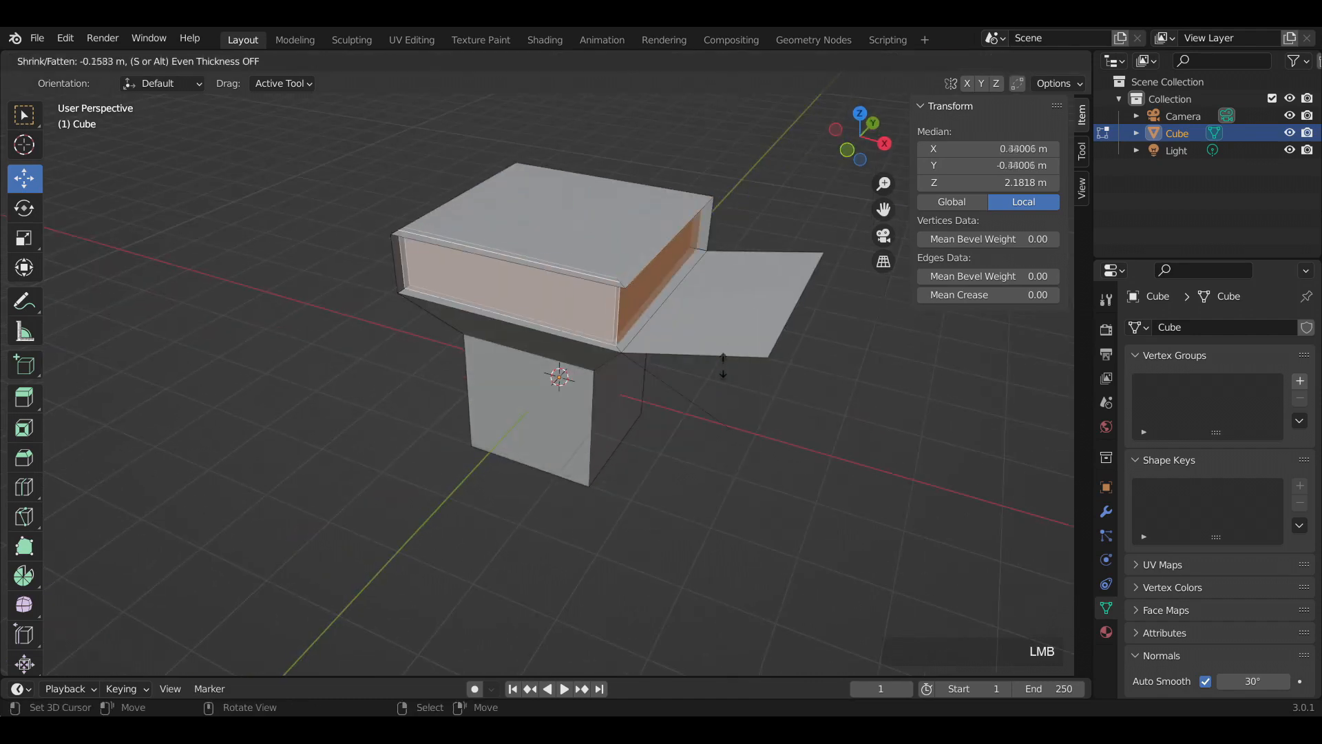
left_click(727, 322)
Extrude the two outer side faces of the upper block as individual faces, about 1.35 m outward.
right_click(772, 372)
mouse_move(772, 371)
middle_mouse_down()
mouse_move(732, 364)
mouse_move(762, 365)
mouse_move(748, 378)
middle_mouse_up()
right_click(652, 374)
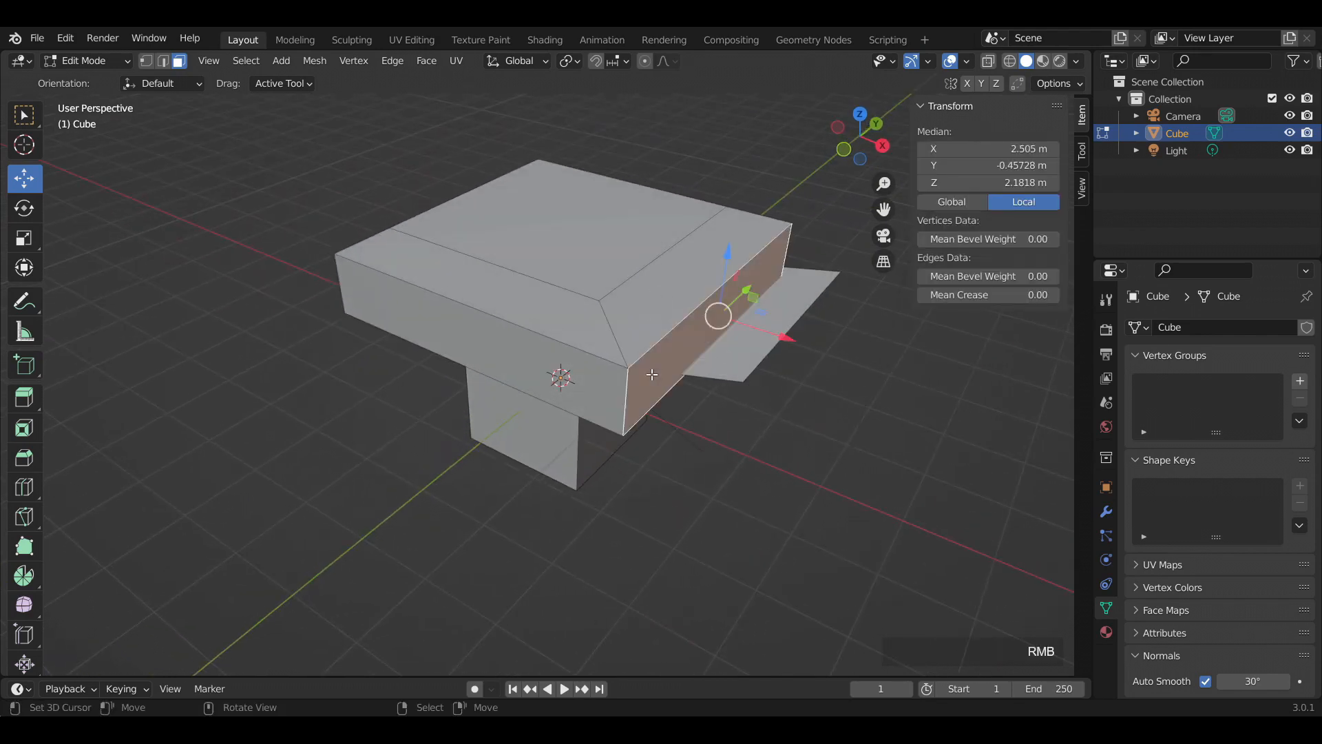
right_click(604, 370)
right_click(650, 373, "shift")
key("alt+e")
left_click(706, 387)
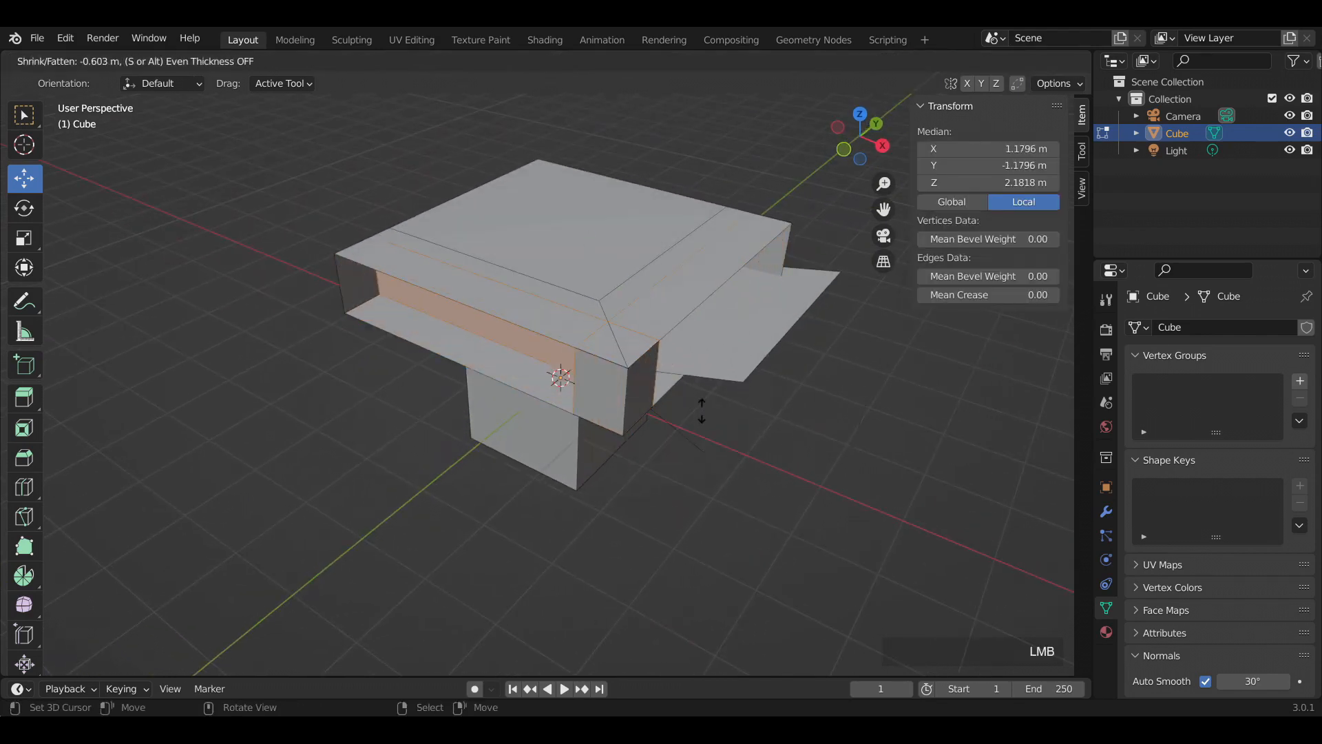
left_click(702, 320)
Return to Object Mode and turn on the face orientation overlay.
scroll(741, 177, "down", 3)
key("Tab")
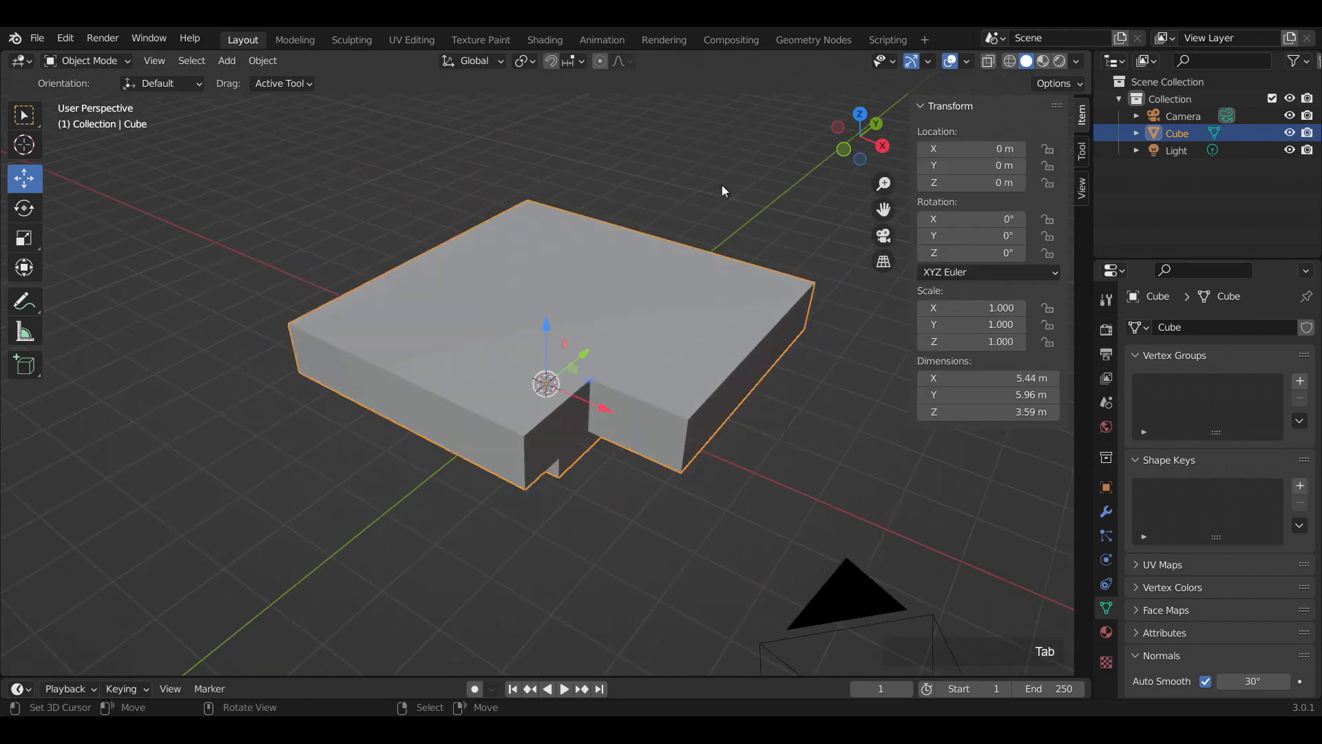
left_click(967, 61)
left_click(863, 370)
Return to Edit Mode and delete the protruding edge flap in edge select mode, checking it in wireframe shading.
key("Tab")
mouse_move(679, 349)
middle_mouse_down()
mouse_move(661, 237)
mouse_move(681, 271)
middle_mouse_up()
key("shift+z")
middle_click_drag(680, 271, 654, 303, "shift")
key("shift+z")
middle_click_drag(654, 303, 676, 285)
key("2")
key("shift+z")
right_click(676, 295)
key("shift+z")
left_click_drag(687, 243, 690, 346)
middle_click_drag(691, 347, 661, 357)
key("x")
left_click(720, 366)
Delete the stray extruded vertex in vertex select mode and return to Object Mode.
key("1")
right_click(527, 349)
key("x")
left_click(573, 327)
mouse_move(612, 296)
middle_mouse_down()
mouse_move(638, 333)
mouse_move(661, 326)
mouse_move(632, 307)
middle_mouse_up()
key("Tab")
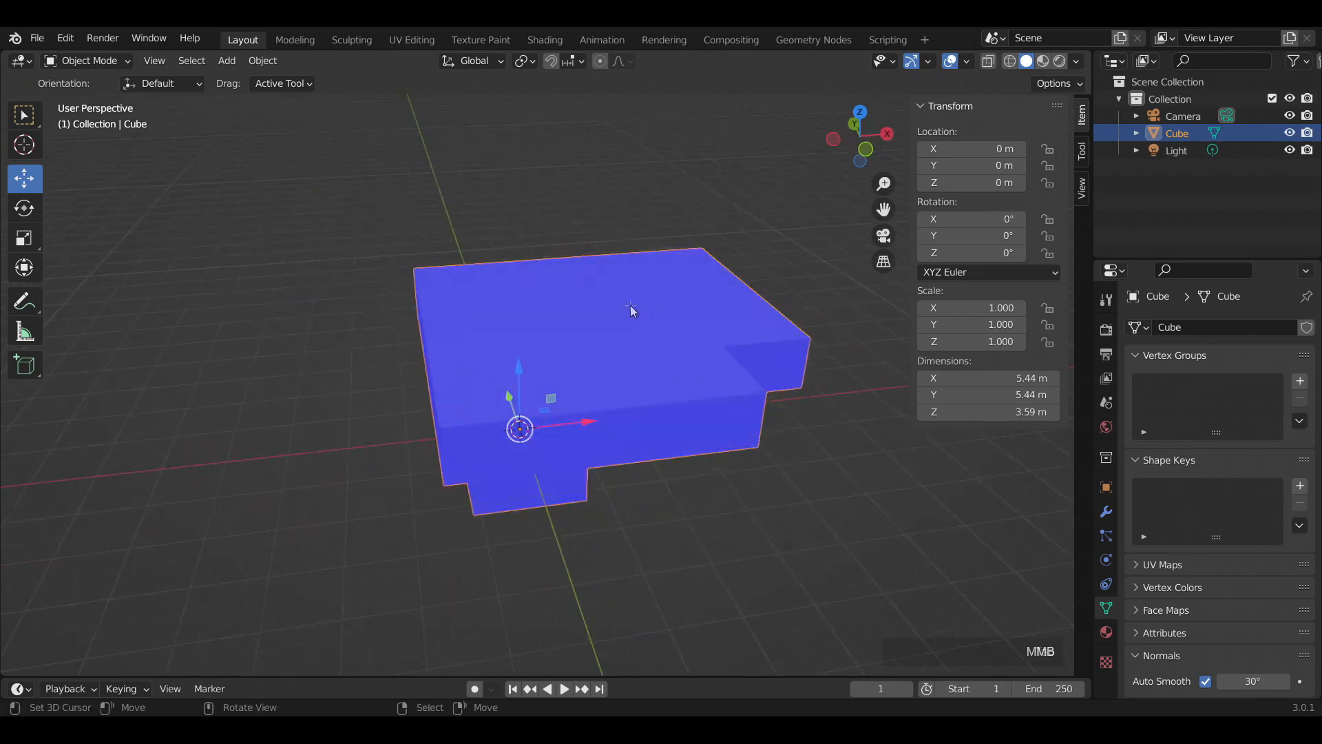
In Edit Mode, delete the large square face on the block's top and recalculate all the normals.
key("Tab")
key("3")
right_click(561, 317)
key("x")
left_click(624, 362)
middle_click_drag(625, 363, 673, 360)
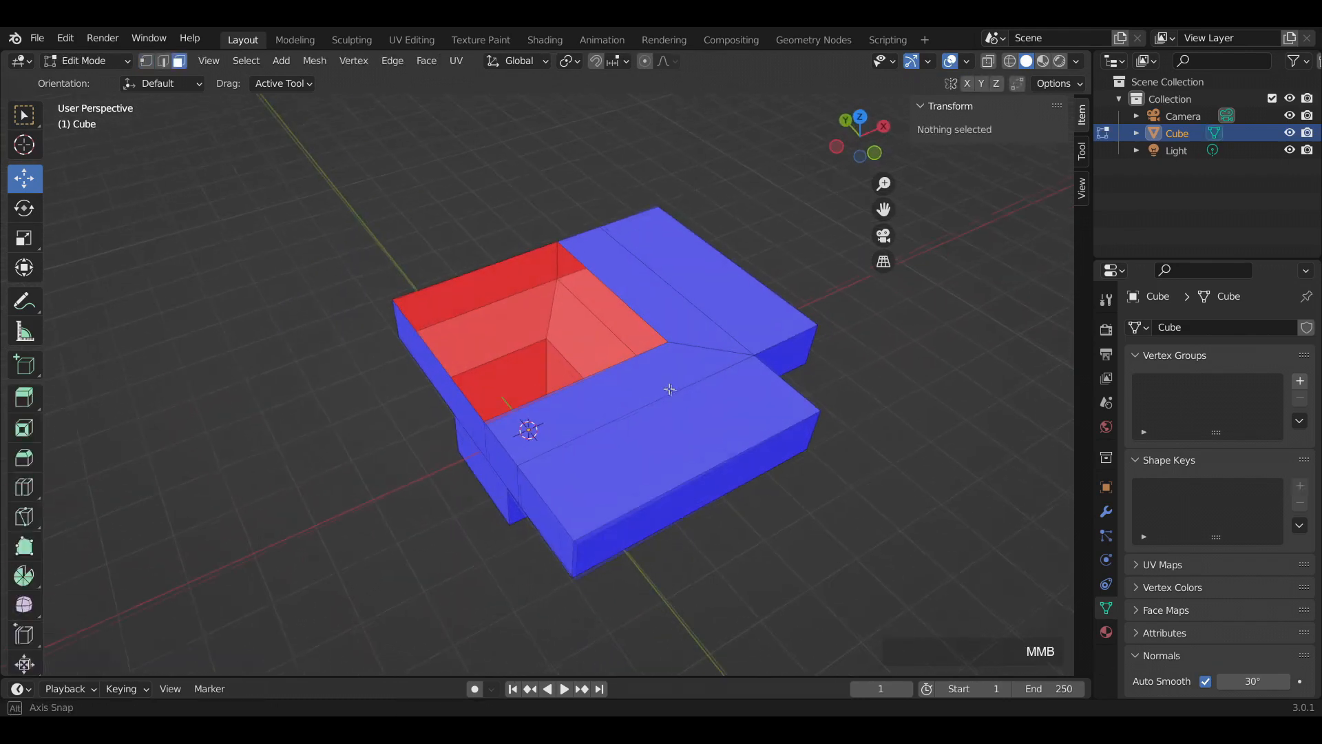
key("a")
key("shift+n")
Select an edge bordering the top opening in edge select mode and fill the opening with a face.
key("1")
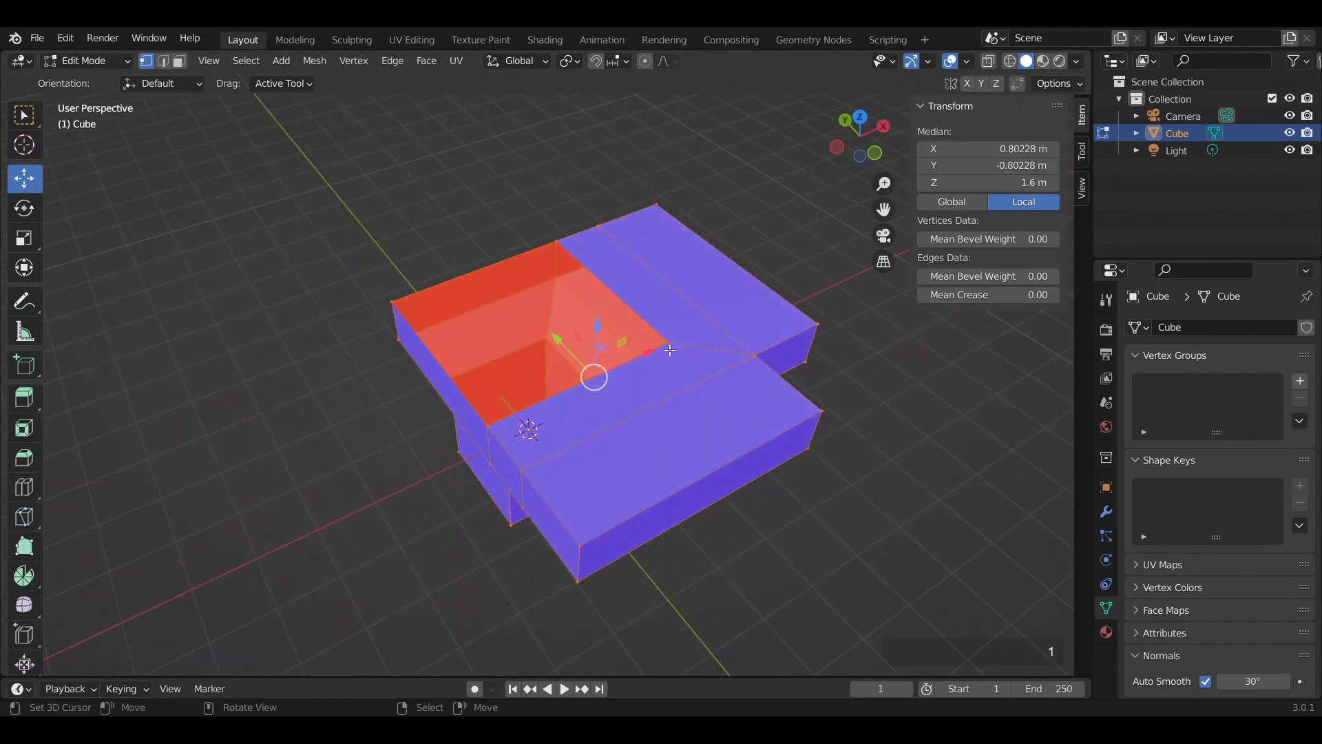
right_click(671, 350)
key("2")
right_click(659, 366)
key("f")
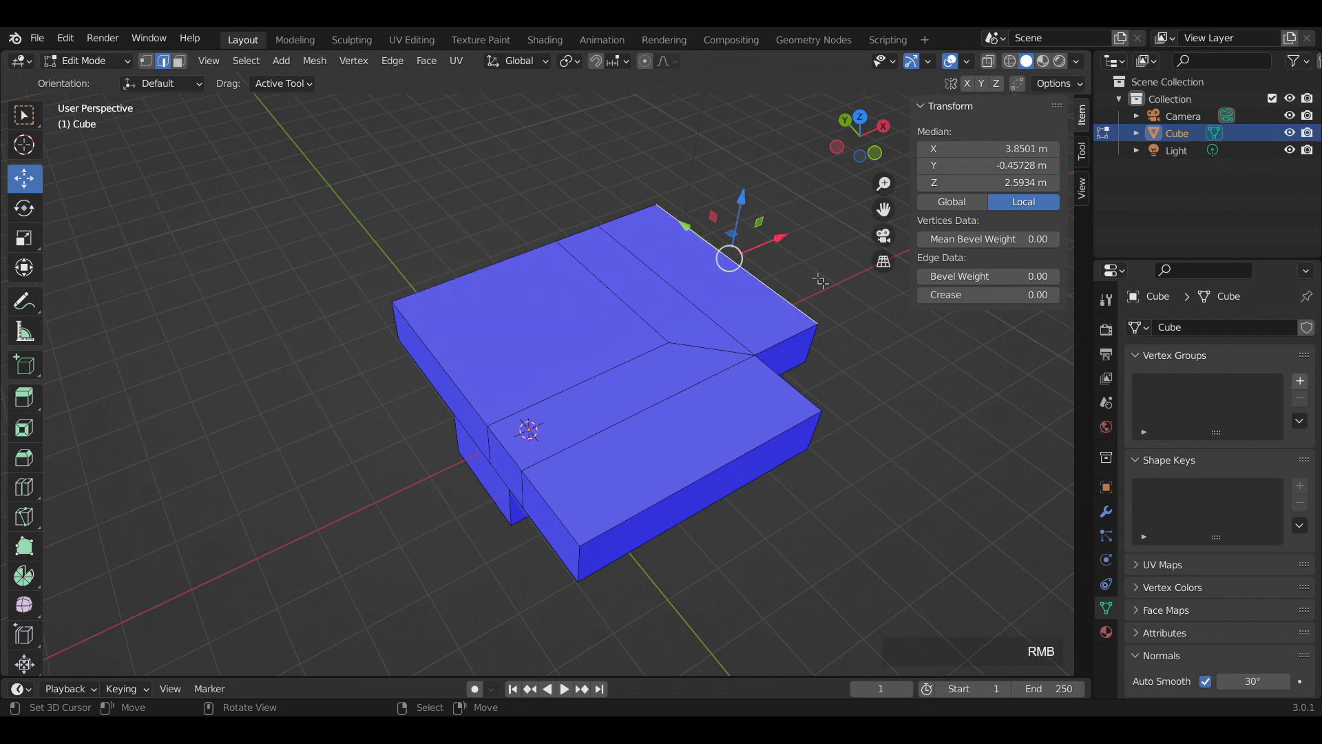
Delete the large square top face again in face select mode.
middle_click_drag(821, 281, 693, 248)
right_click(541, 264)
key("3")
right_click(590, 311)
middle_click_drag(540, 275, 733, 342)
key("x")
left_click(591, 312)
Bridge opposite corners of the top opening with a diagonal edge and fill both halves with triangular faces.
right_click(683, 325)
right_click(682, 312)
right_click(399, 349, "shift")
key("f")
right_click(519, 248, "shift")
middle_click_drag(525, 256, 631, 361)
key("f")
right_click(549, 338)
right_click(715, 302)
key("f")
Select the two triangular top faces in face select mode and try joining them into a quad.
key("alt+a")
key("3")
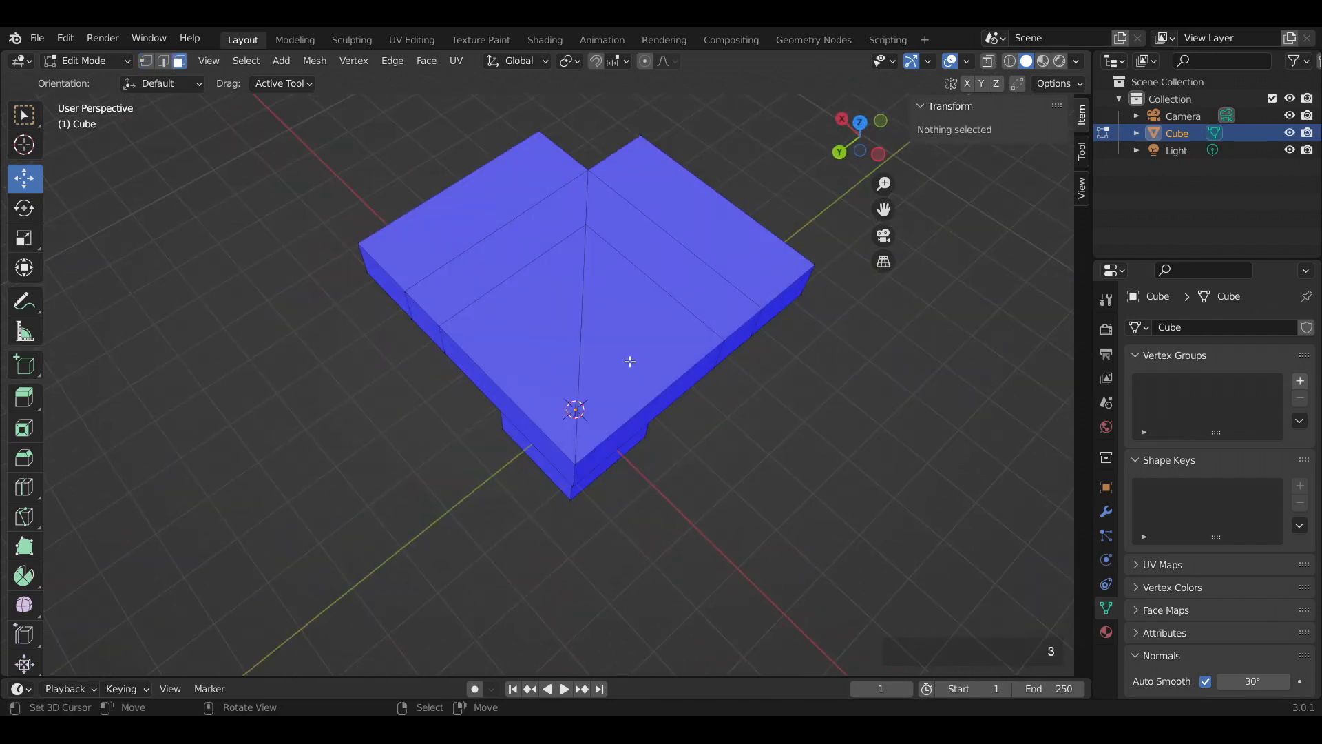
right_click(631, 362)
right_click(619, 358, "shift")
right_click(544, 330, "shift")
right_click(628, 365, "shift")
middle_click_drag(634, 413, 638, 362)
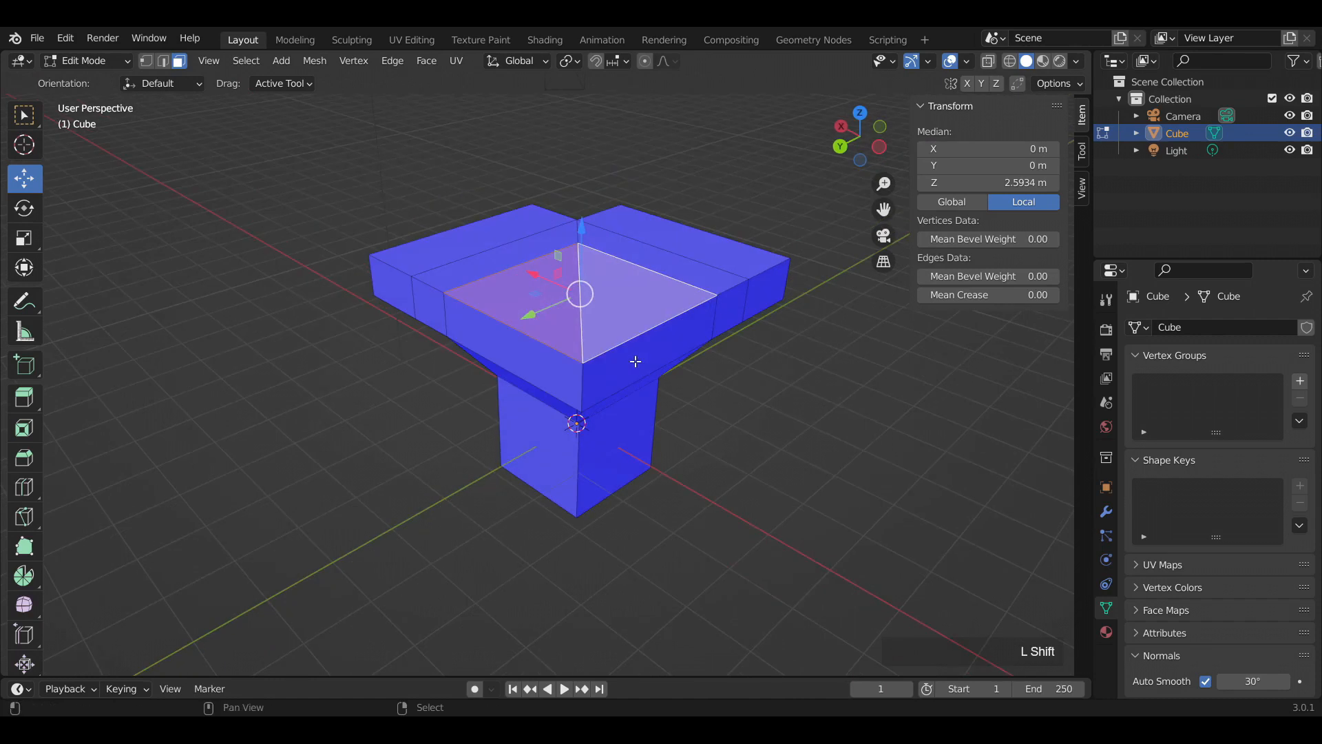
key("alt+j")
Try insetting the selected faces as one connected region.
key("i")
left_click(751, 377)
key("ctrl+z")
Inset the two top triangles and the two adjoining side faces individually by about 0.22 m, and clear the selection.
key("i")
key("i")
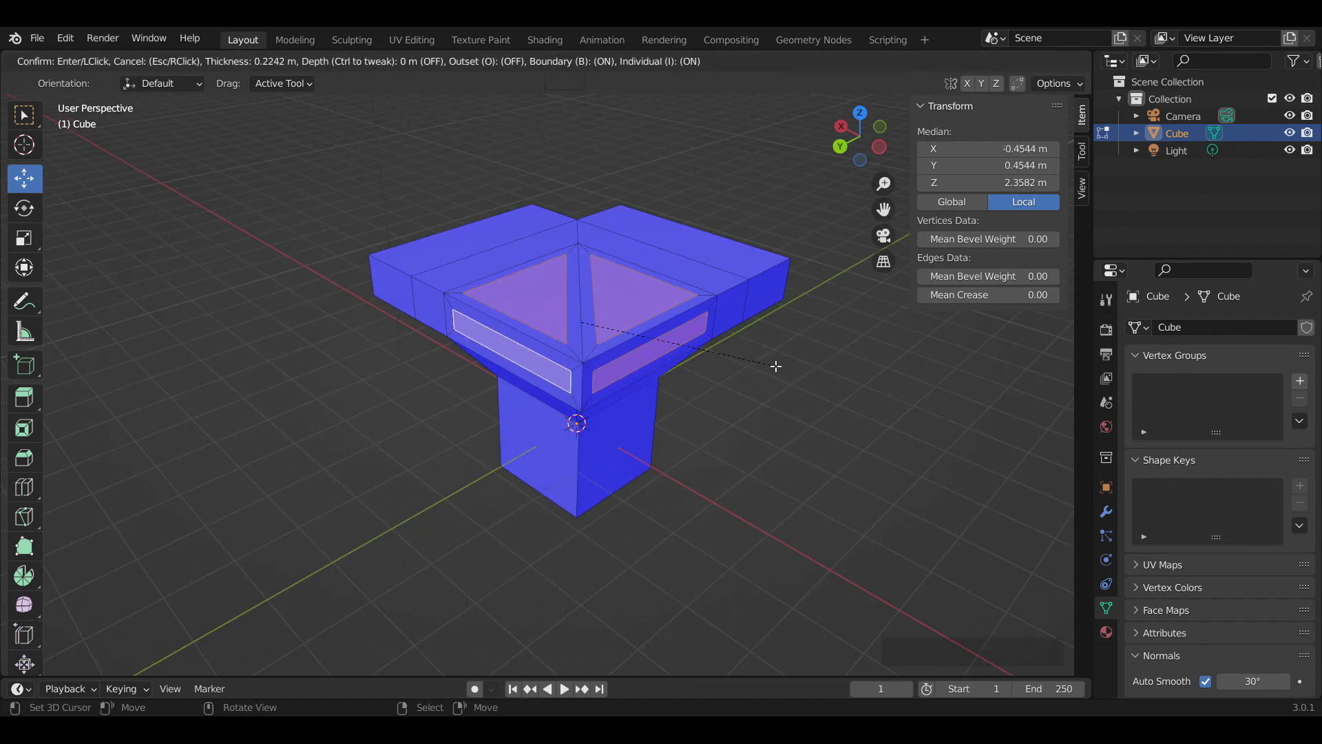
left_click(776, 366)
key("alt+a")
Try freehand knife cuts looping over the top and down around the stem.
middle_click_drag(732, 354, 377, 556)
middle_click_drag(553, 655, 655, 408)
key("k")
left_click(579, 481)
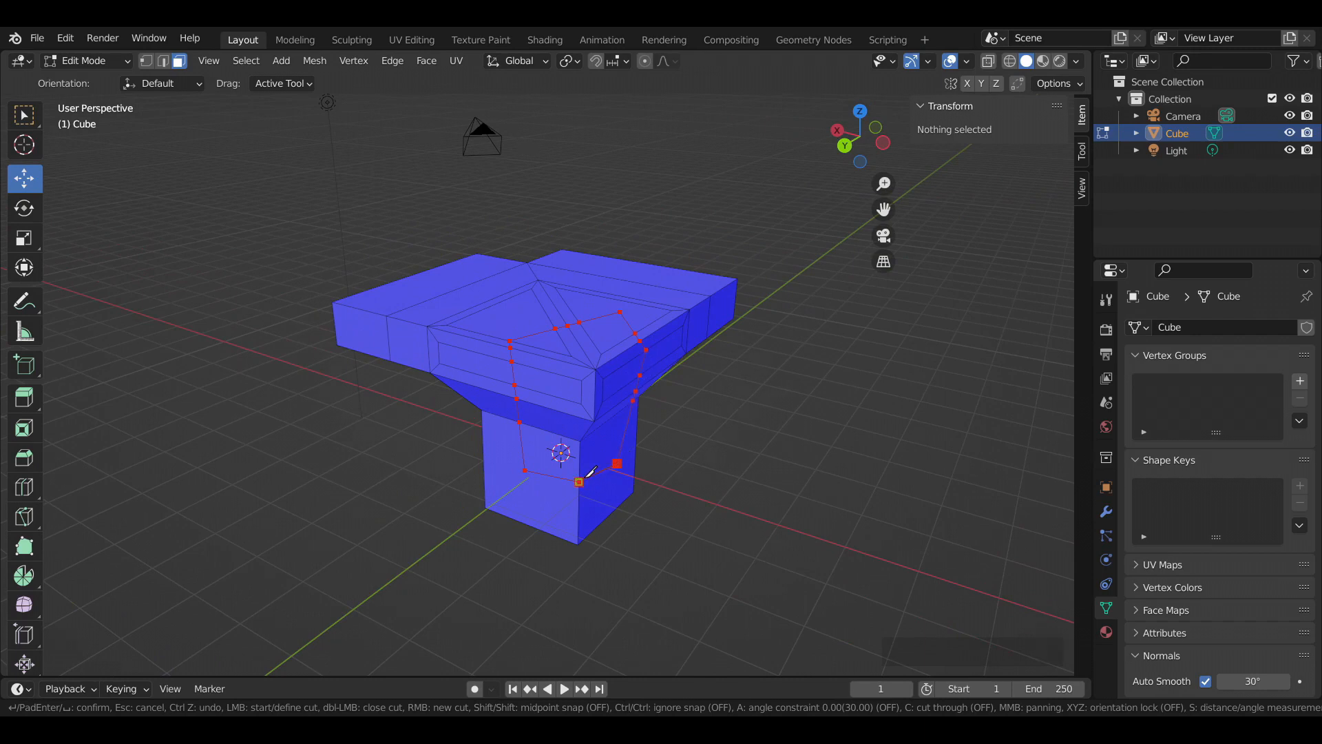
key("Return")
middle_click_drag(623, 468, 556, 452)
key("k")
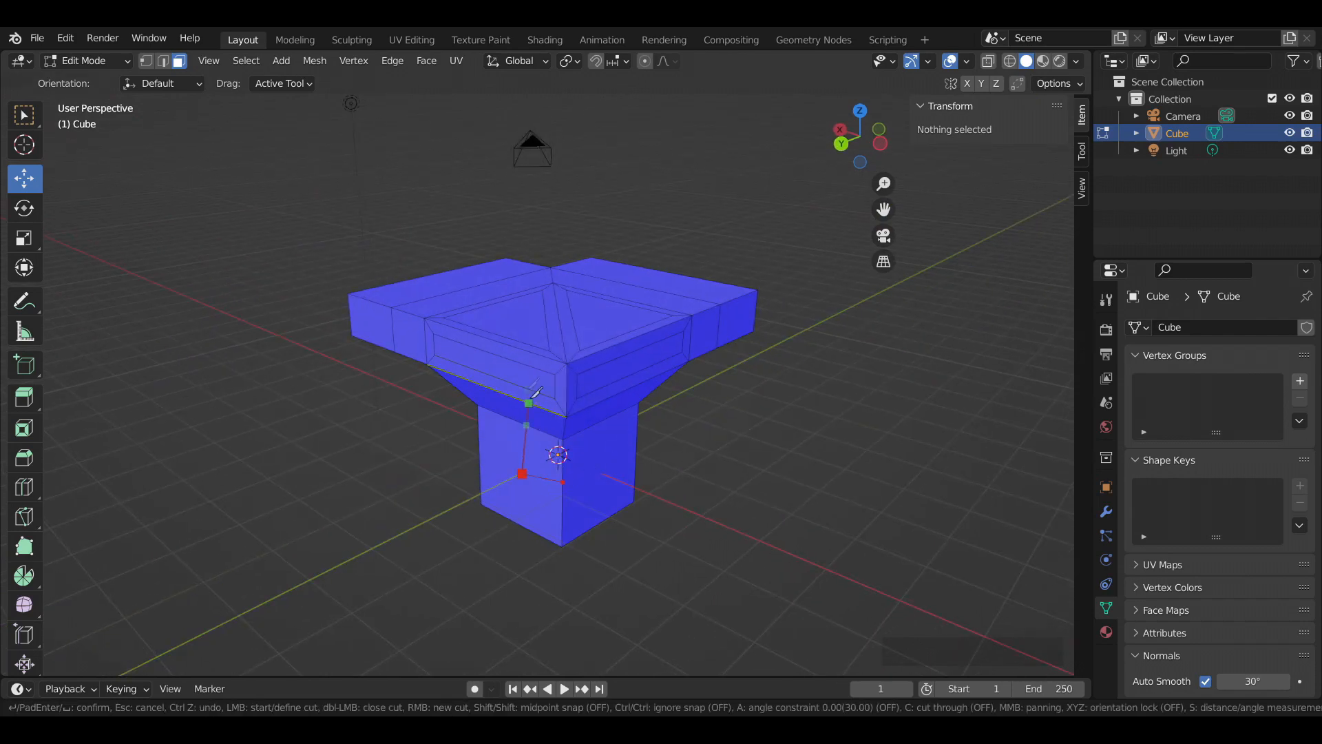
key("Escape")
Knife-cut the stem from its front vertical edge across one side face and up, with measurements shown and axis constraints.
key("k")
left_click(563, 492)
key("s")
key("x")
key("z")
left_click(519, 413)
key("Return")
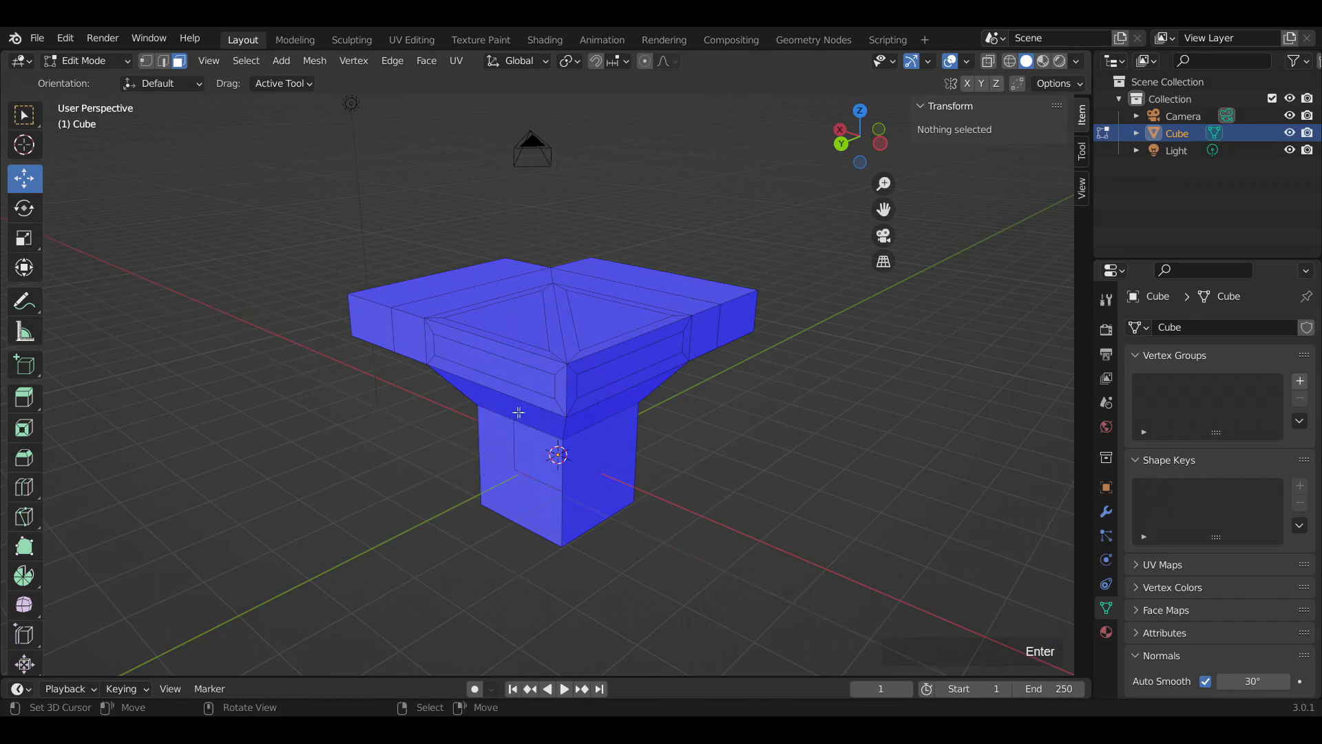
Knife-cut a vertical line across the inset panel on the block's front side, using the angle constraint.
middle_click_drag(520, 411, 559, 408)
key("k")
left_click(513, 377)
key("a")
key("a")
left_click(514, 353)
key("Return")
Knife-cut from the stem's top edge straight up the block's front side and across its top, with a 30° screen angle constraint.
middle_click_drag(618, 370, 629, 334)
key("k")
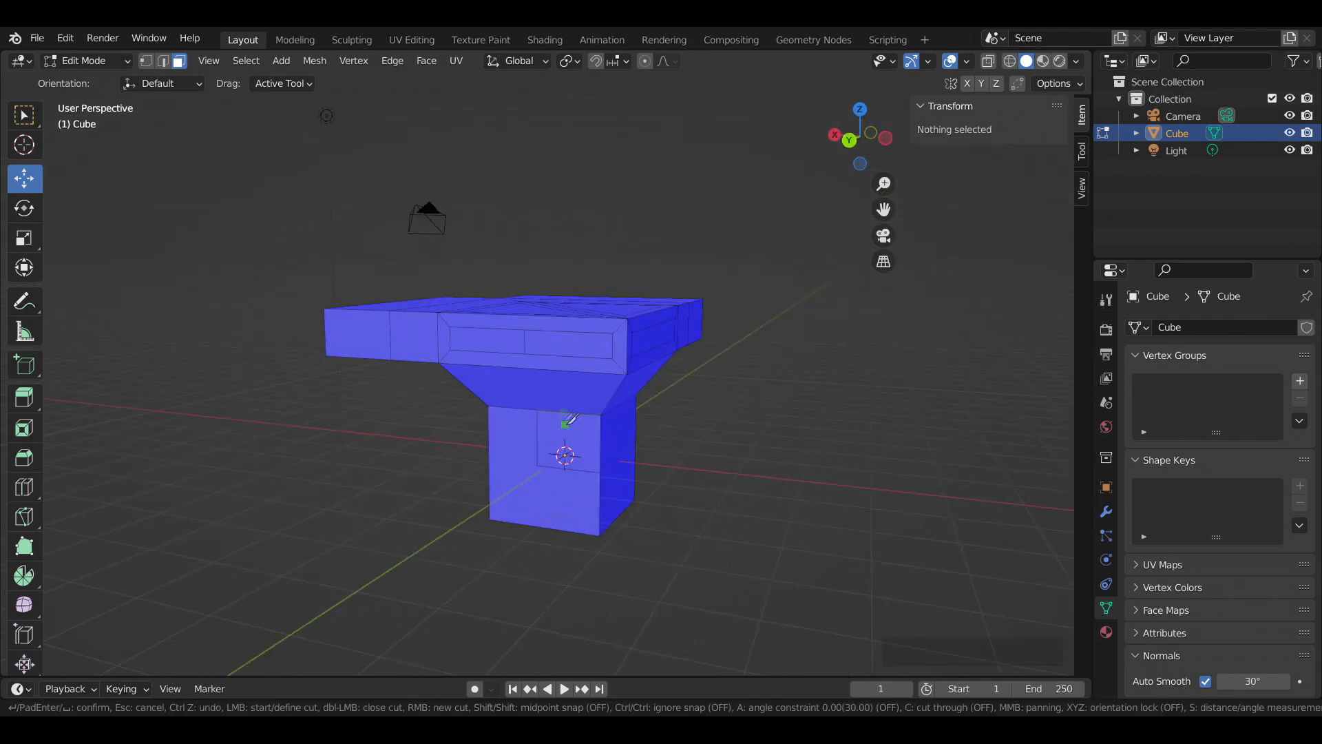
key("a")
key("a")
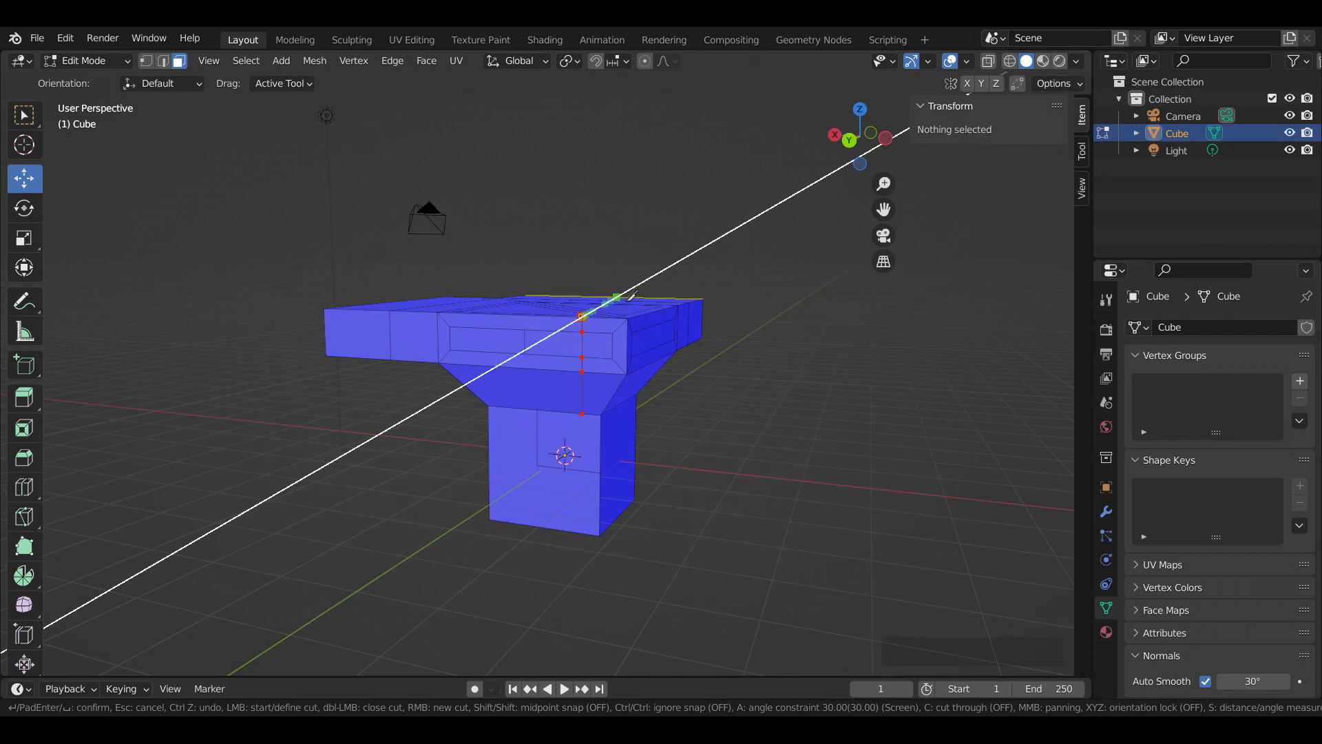
key("Return")
Check the pending knife cut on the block's top in wireframe and confirm it.
key("shift+z")
mouse_move(674, 281)
middle_mouse_down()
mouse_move(673, 295)
mouse_move(486, 327)
mouse_move(464, 319)
middle_mouse_up()
key("shift+z")
mouse_move(465, 319)
middle_mouse_down()
mouse_move(756, 345)
mouse_move(665, 359)
middle_mouse_up()
scroll(665, 359, "up", 2)
key("k")
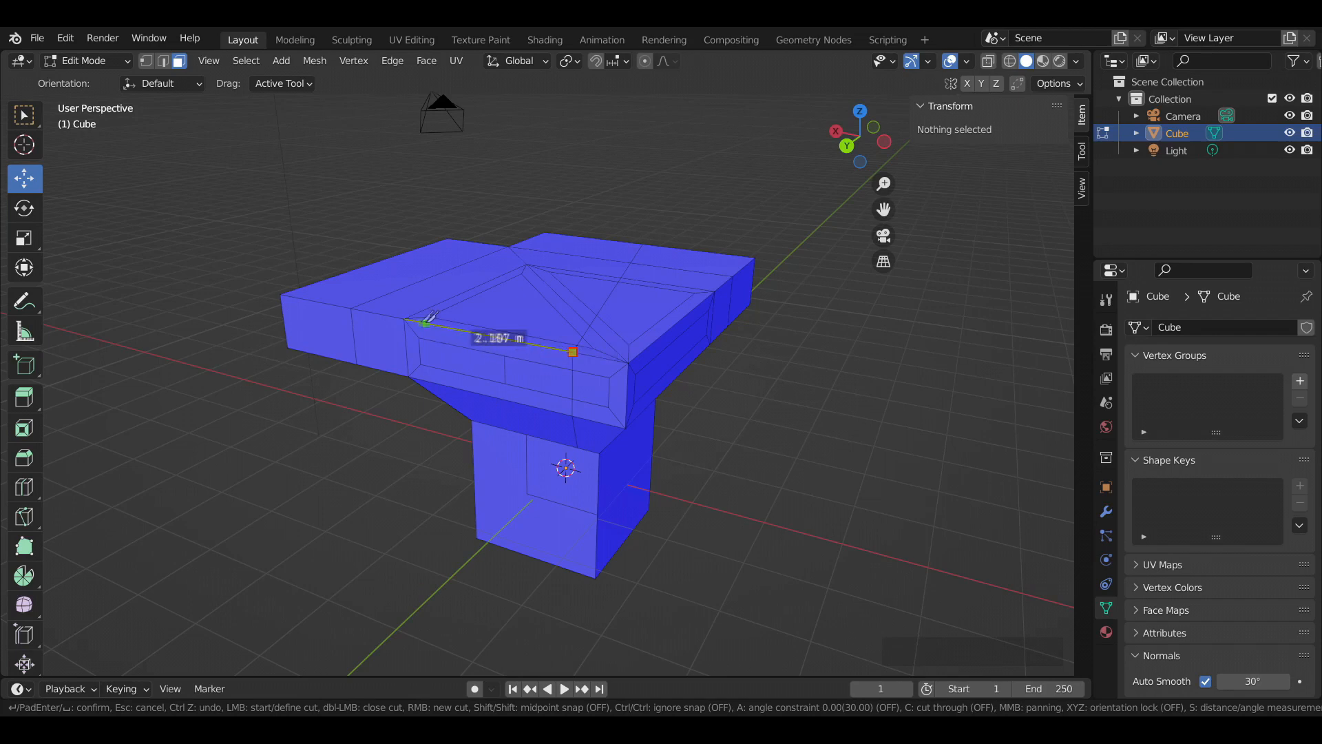
key("Return")
middle_click_drag(412, 321, 567, 340)
Bevel the long outer edge at the block's end with a single segment.
key("2")
right_click(353, 405)
middle_click_drag(478, 416, 688, 427)
scroll(634, 400, "up", 2)
scroll(726, 437, "up", 1)
key("ctrl+b")
scroll(725, 441, "up", 4)
scroll(727, 445, "down", 4)
left_click(730, 449)
Vertex-bevel the two end corners of the chamfered edge with a width of about 0.36 m.
key("1")
right_click(631, 375)
middle_click_drag(630, 447, 525, 374)
right_click(399, 308, "shift")
key("ctrl+shift+b")
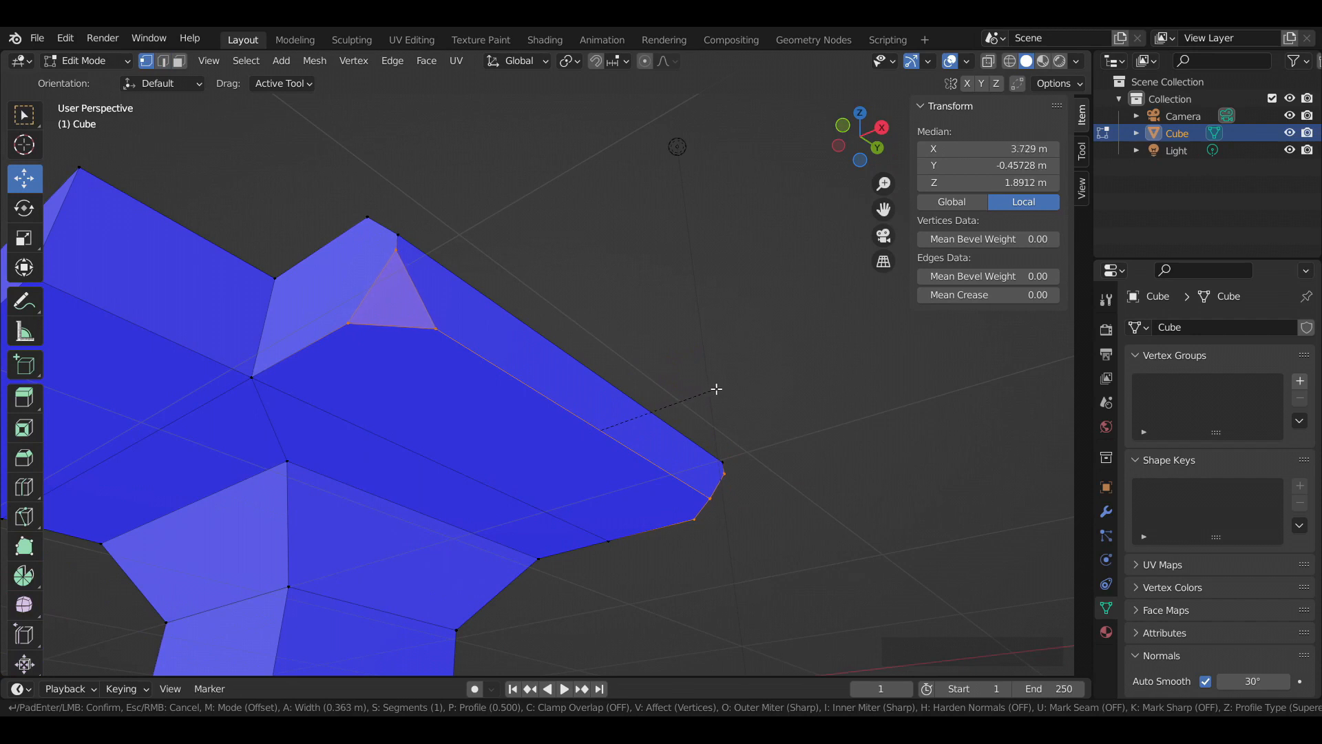
left_click(716, 389)
right_click(740, 368)
Try a loop cut across the top and chamfered end of the block.
middle_click_drag(620, 413, 571, 489)
scroll(296, 592, "down", 1)
middle_click_drag(237, 521, 688, 519, "shift")
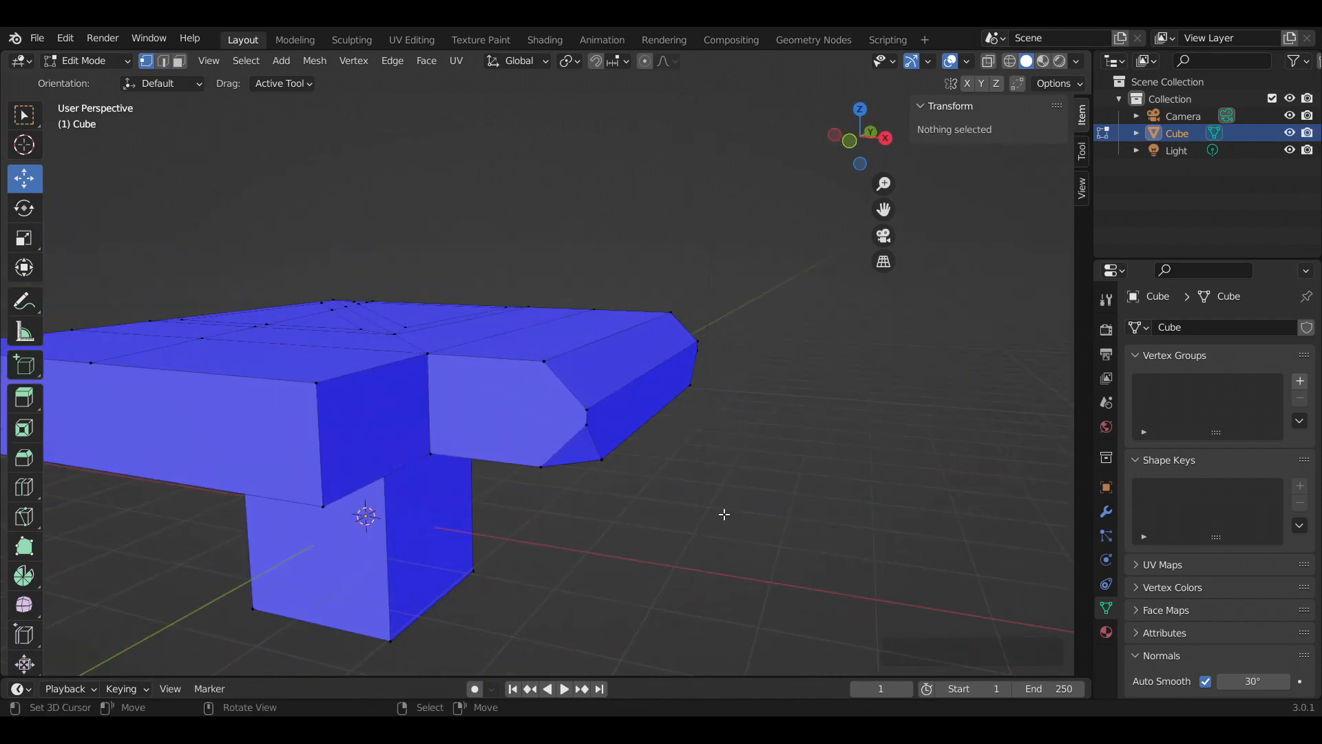
middle_click_drag(620, 453, 639, 413)
key("ctrl+r")
left_click(549, 373)
left_click(551, 373)
scroll(640, 413, "down", 1)
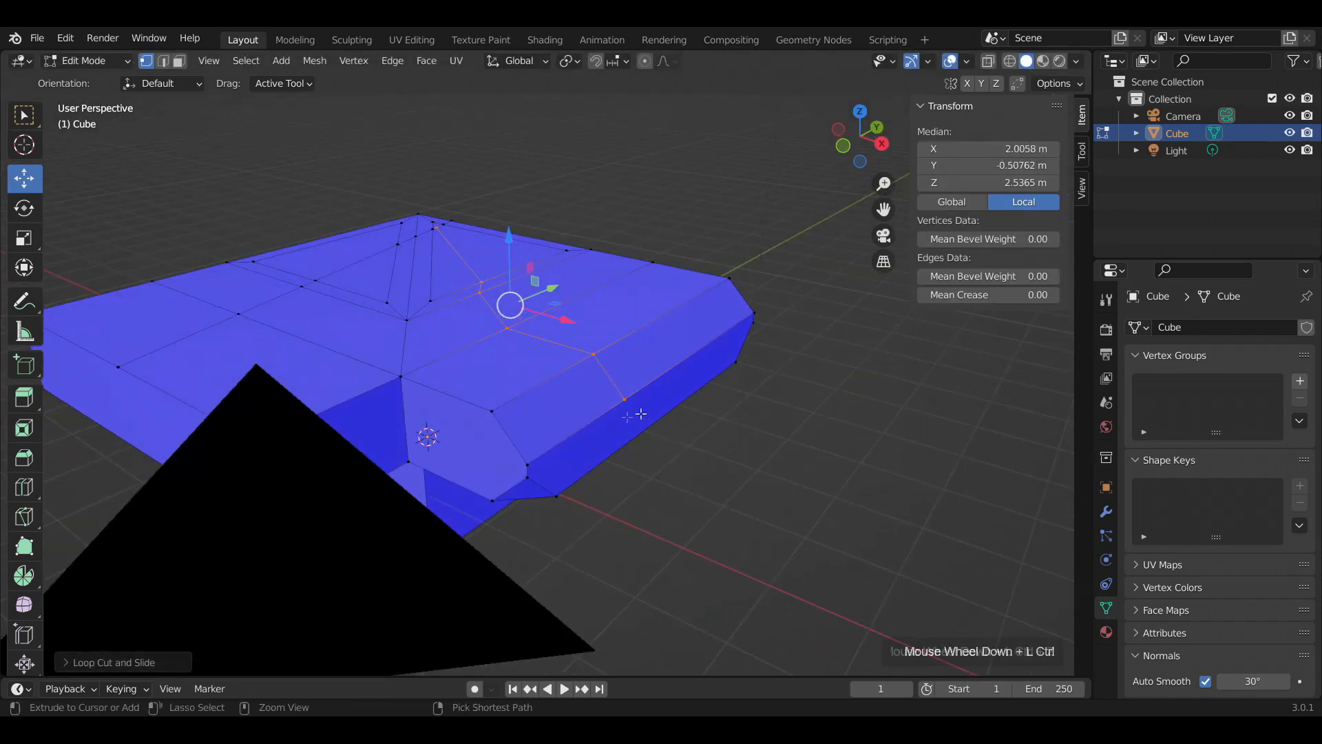
key("ctrl+z")
key("ctrl+z")
Add a loop cut across the block's protruding square end section and edge-slide it along that section.
middle_click_drag(365, 406, 389, 450)
key("ctrl+r")
left_click(456, 485)
left_click(454, 486)
middle_click_drag(455, 485, 501, 465)
key("g")
key("g")
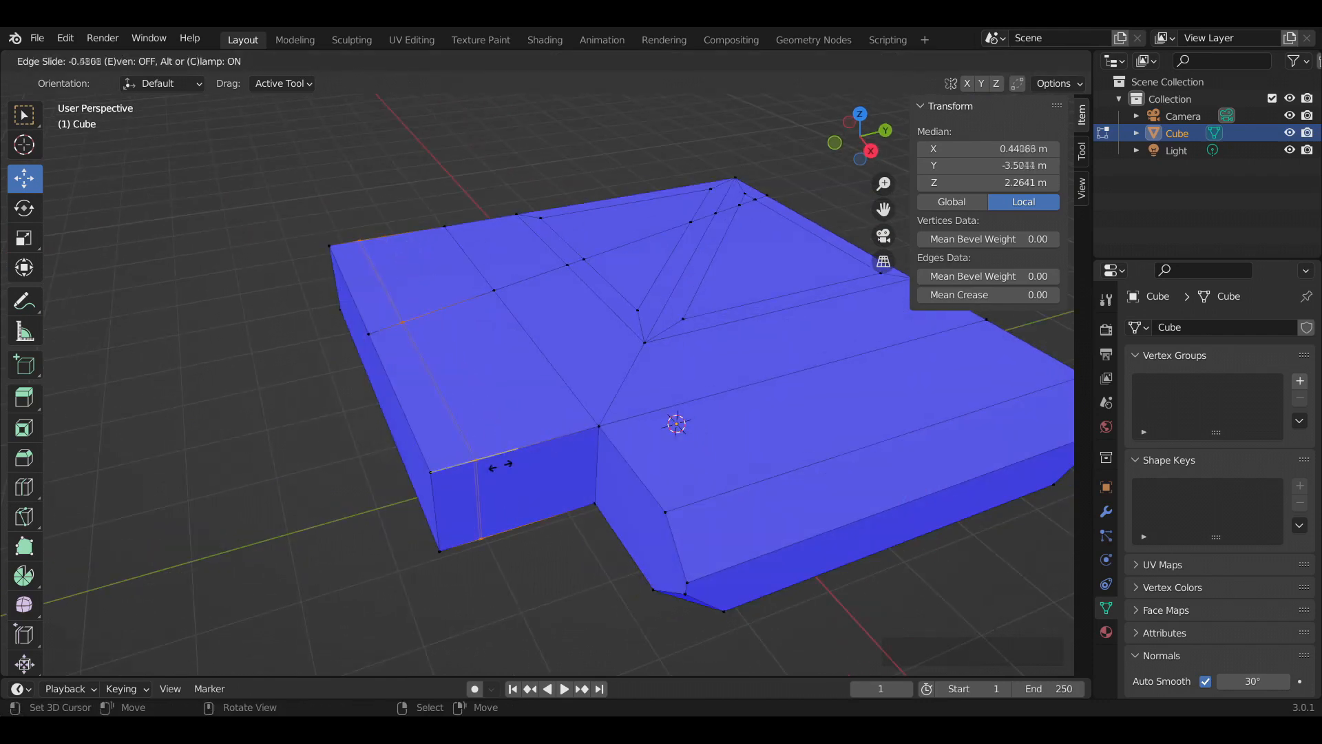
left_click(569, 455)
right_click(572, 593)
Try another loop cut on the block's side.
middle_click_drag(554, 504, 629, 517)
middle_click_drag(818, 485, 549, 500)
key("ctrl+r")
left_click(627, 503)
right_click(666, 495)
key("ctrl+r")
key("Escape")
scroll(603, 502, "down", 2)
middle_click_drag(608, 508, 534, 472)
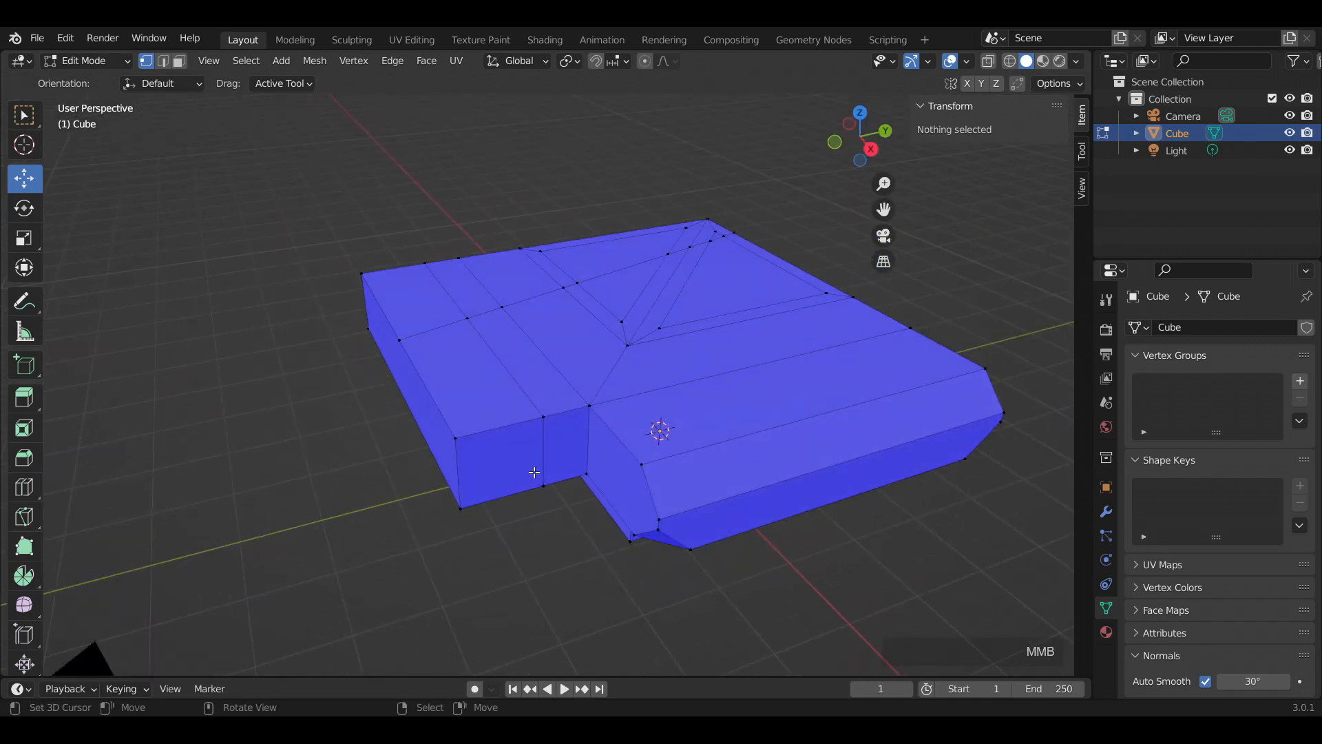
Select the whole edge loop around the square end section, starting from its vertical side edge.
right_click(548, 449)
left_click(245, 60)
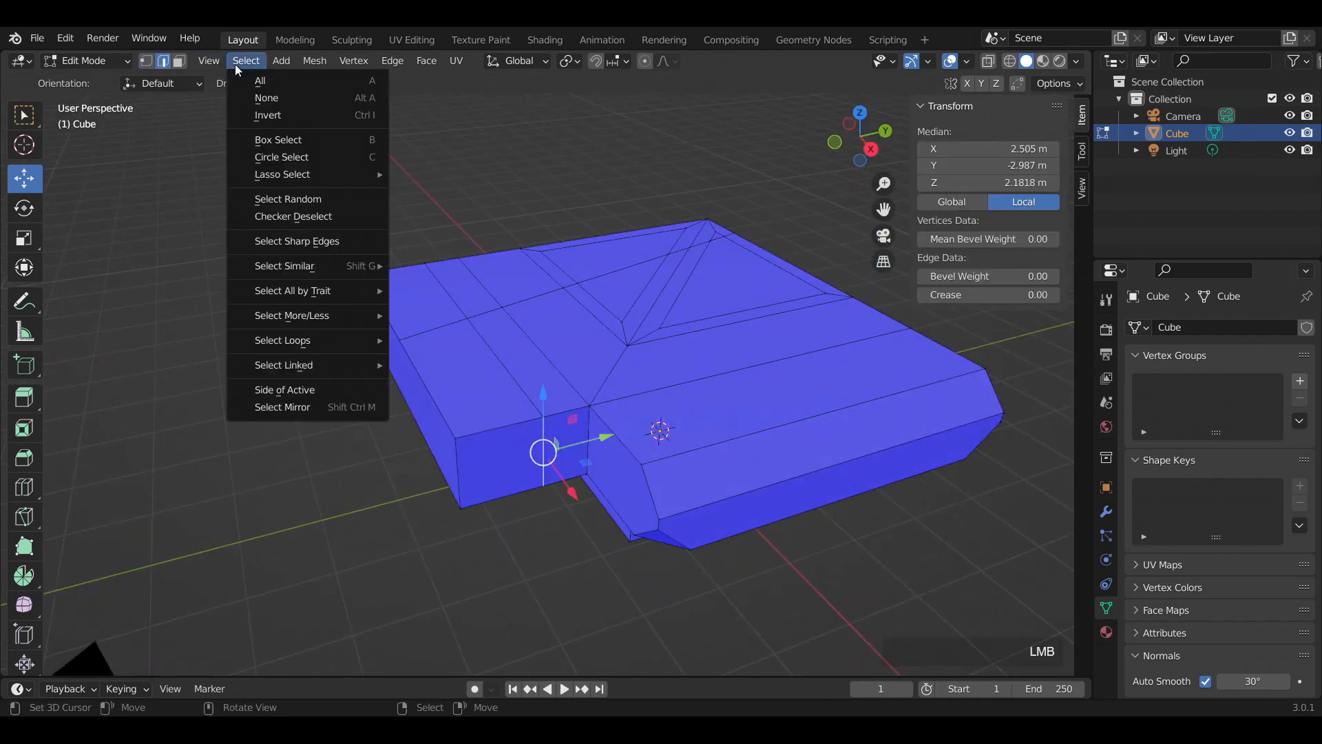
mouse_move(345, 341)
left_click(427, 337)
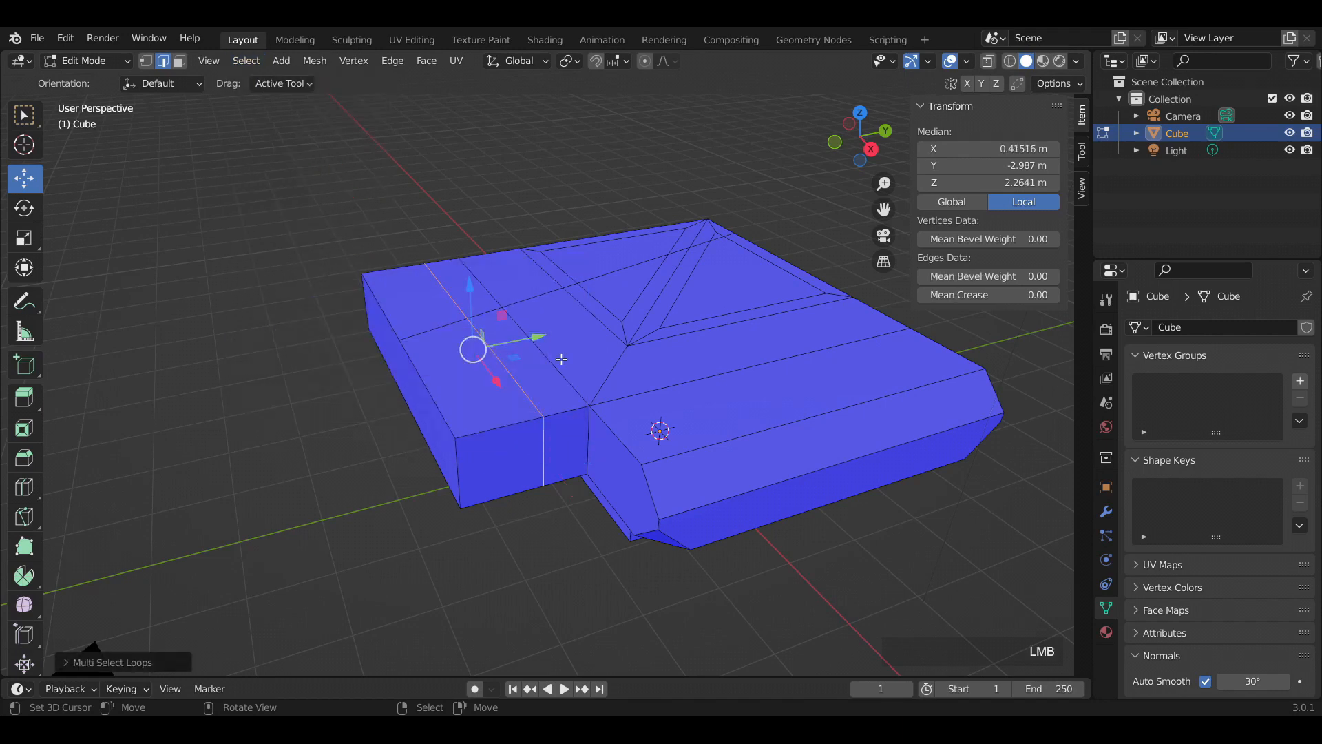
Add the Edge Loops selection command to Quick Favorites.
left_click(245, 61)
mouse_move(320, 342)
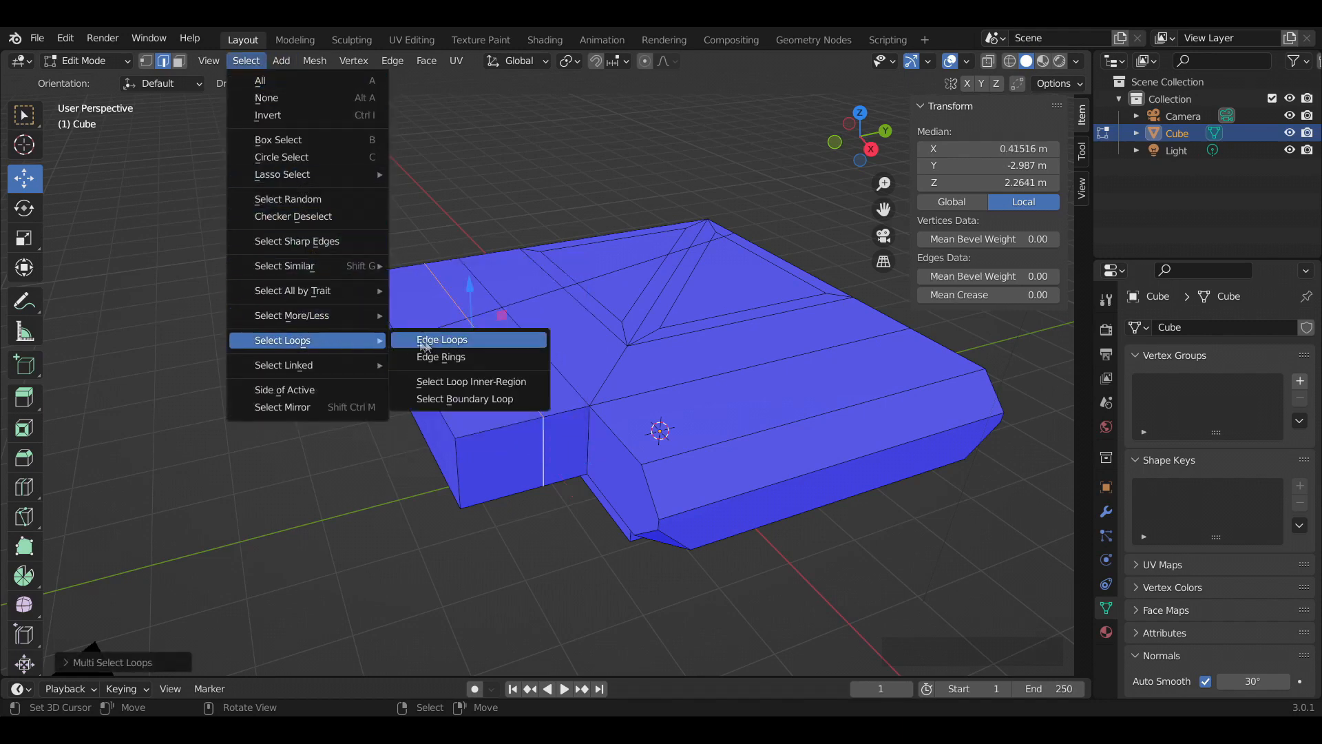
right_click(427, 341)
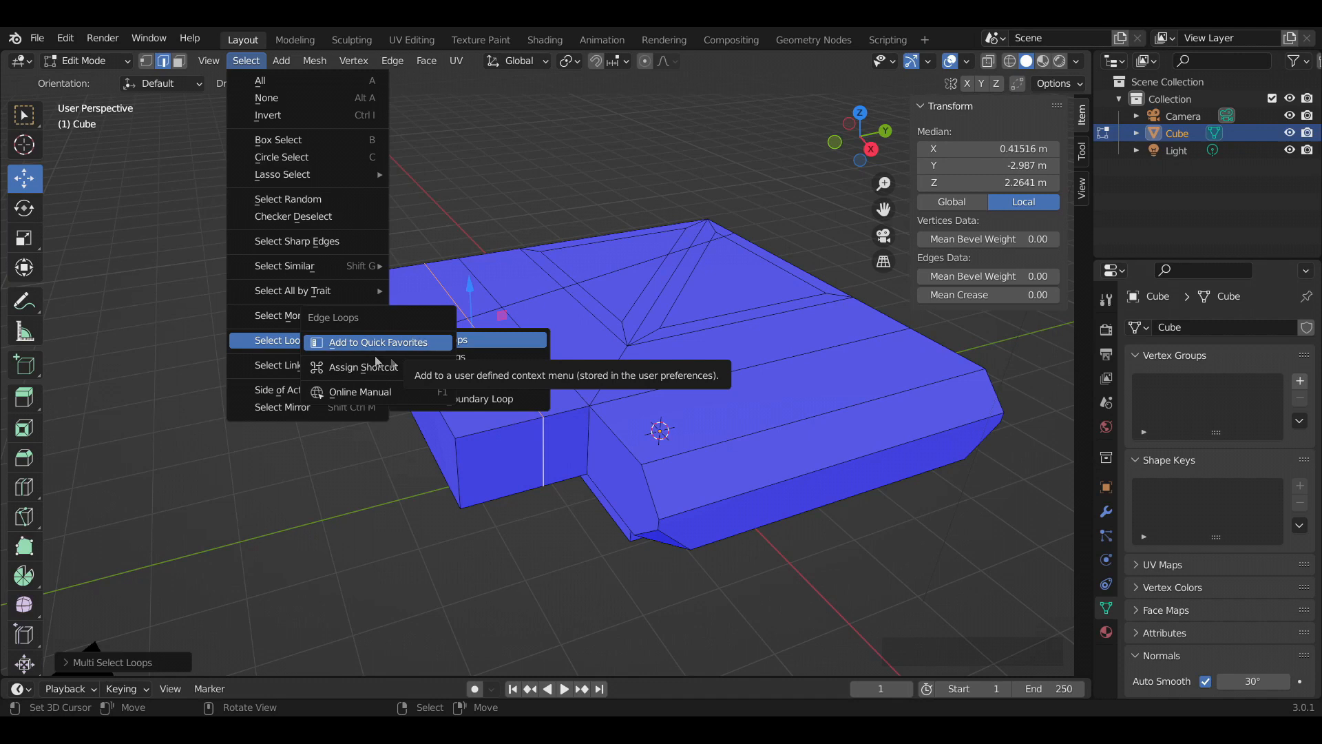
left_click(421, 351)
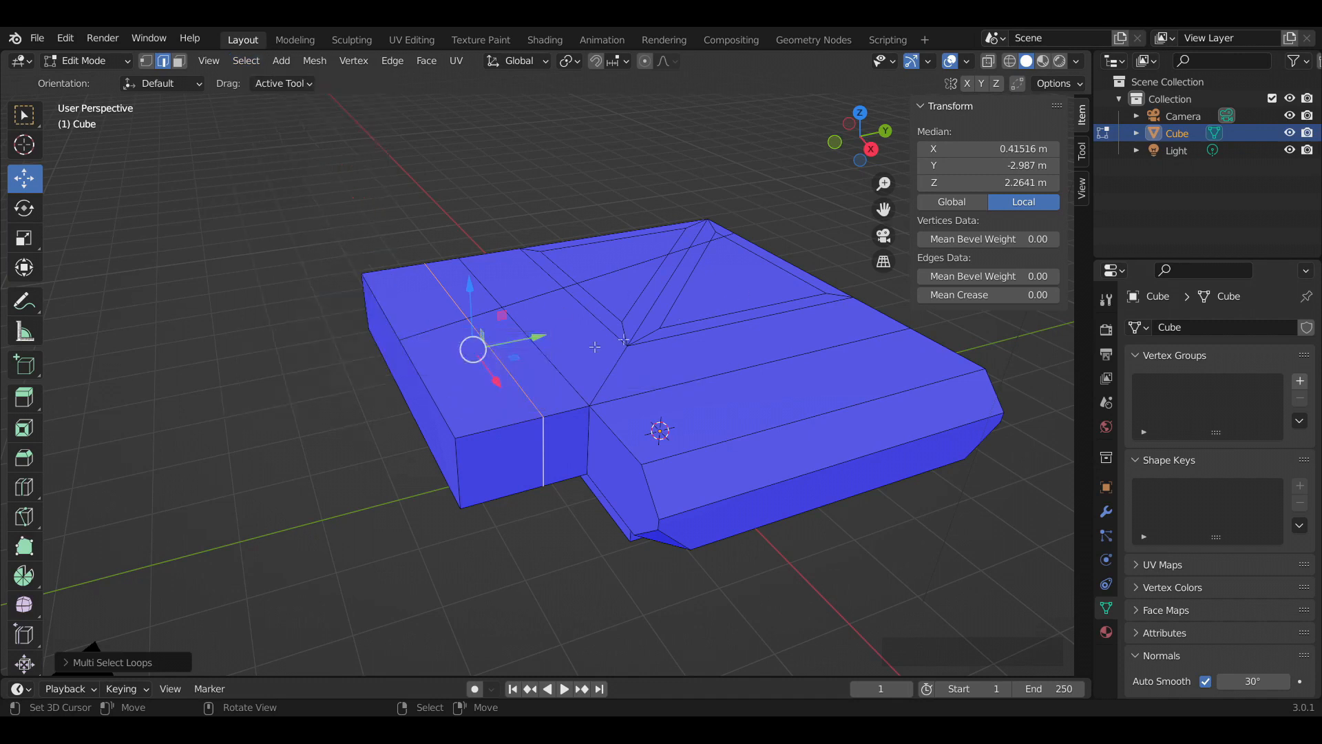
Select the loop's vertical side edge again and extend it with Edge Loops from Quick Favorites.
key("q")
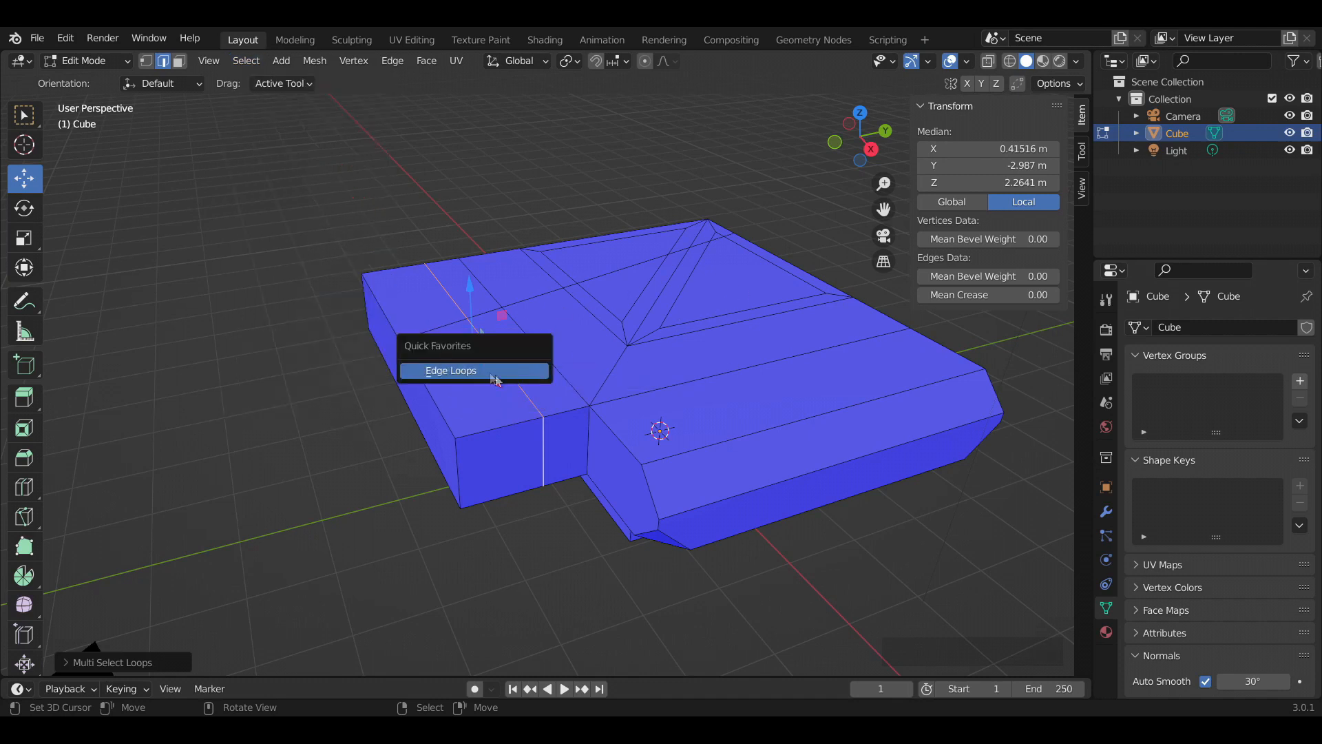
right_click(434, 392)
key("q")
right_click(528, 394)
key("q")
left_click(528, 395)
Edge-slide the selected loop towards the square section's outer end, to about Y -3.58 m.
middle_click_drag(528, 396, 551, 386)
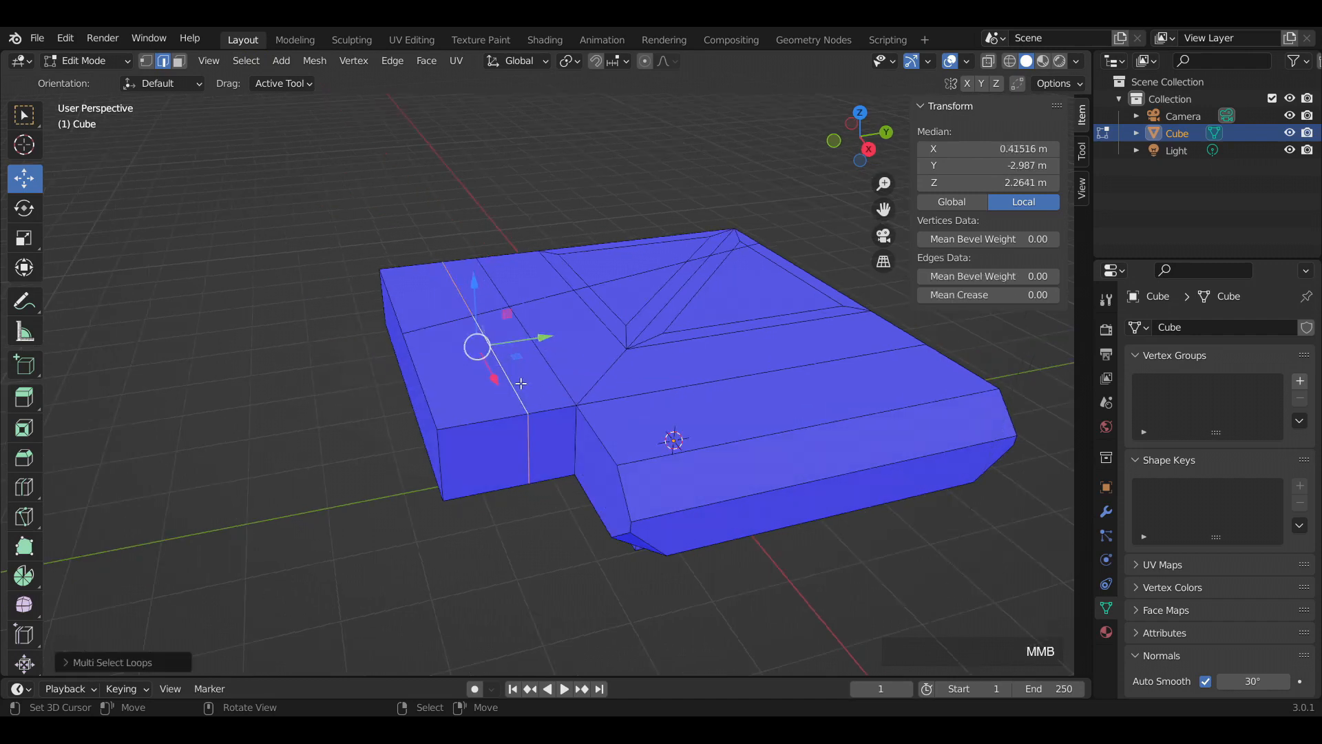
key("g")
key("g")
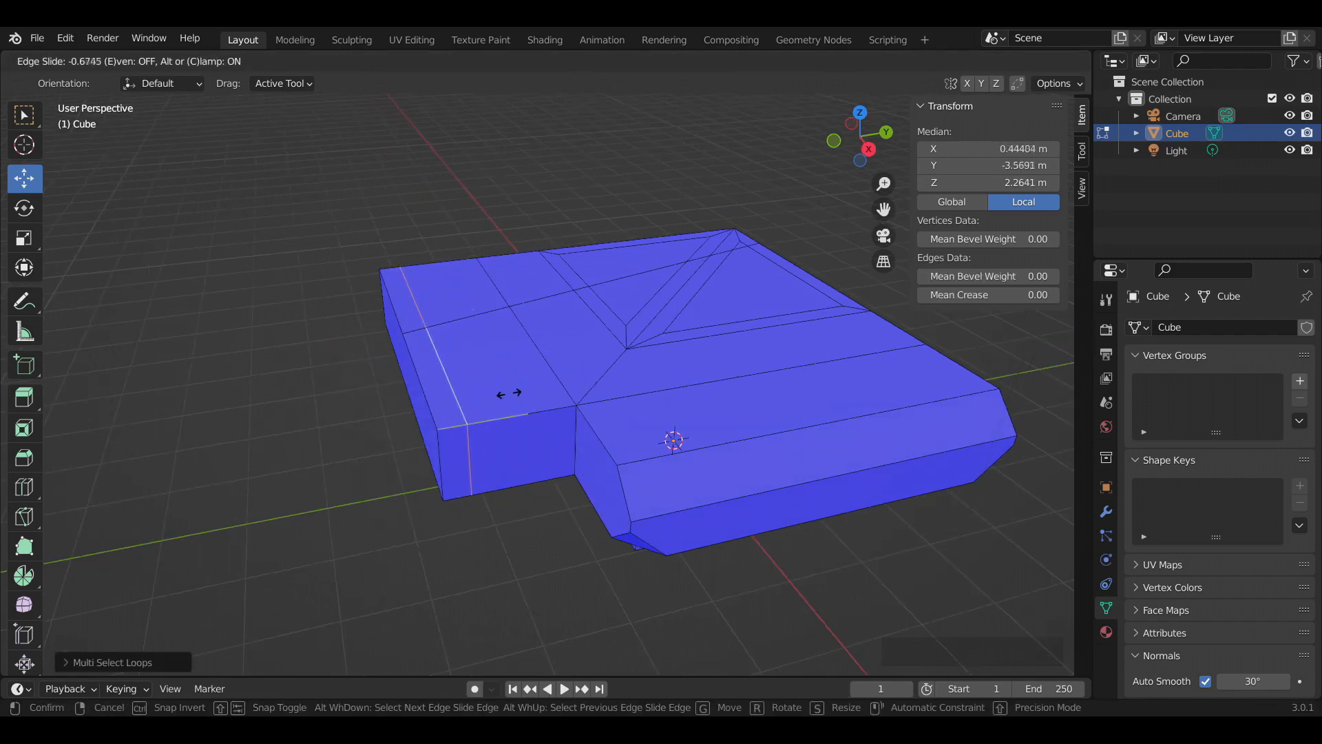
left_click(508, 393)
middle_click_drag(508, 394, 526, 420)
key("g")
key("g")
right_click(502, 397)
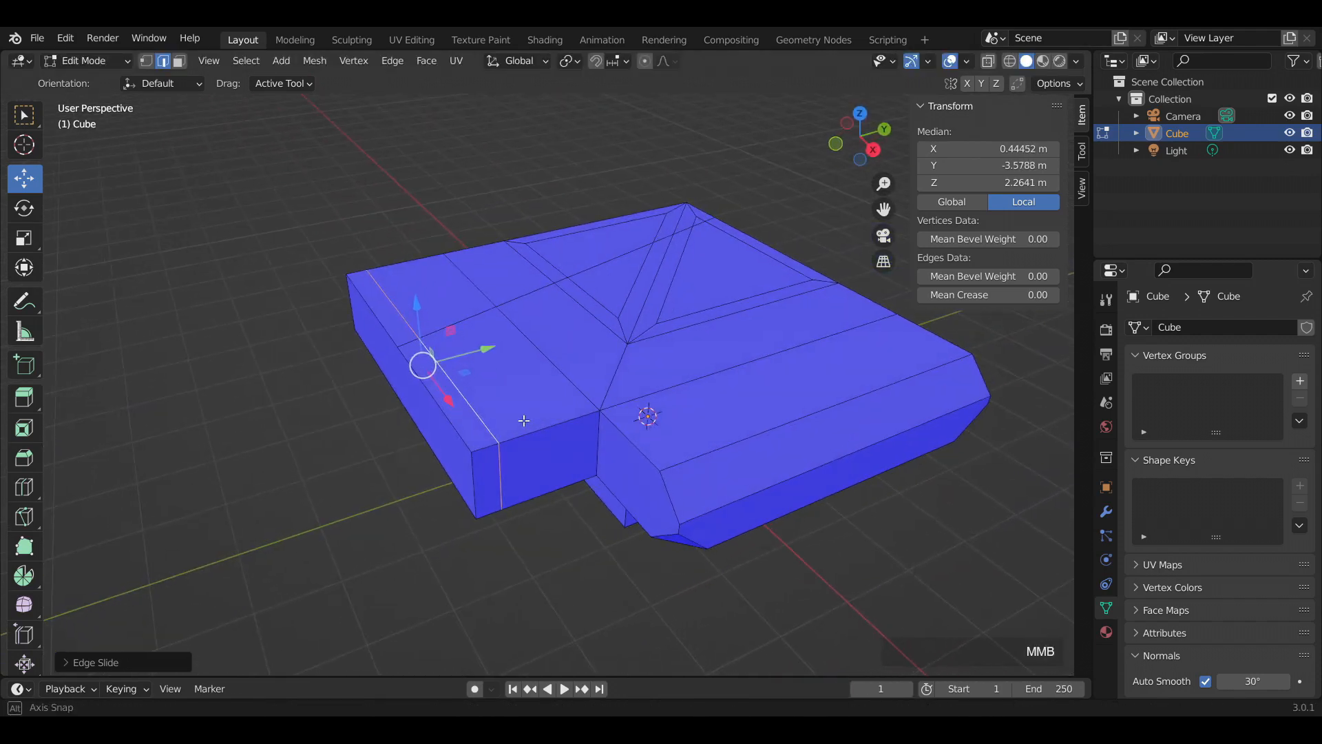
Align two neighbouring vertices on the block by scaling them to 0 along X.
scroll(497, 482, "down", 1)
middle_click_drag(496, 483, 771, 419)
scroll(548, 444, "up", 1)
key("1")
key("alt+a")
right_click(657, 458)
right_click(646, 438, "shift")
key("s")
key("x")
key("0")
key("Return")
key("alt+a")
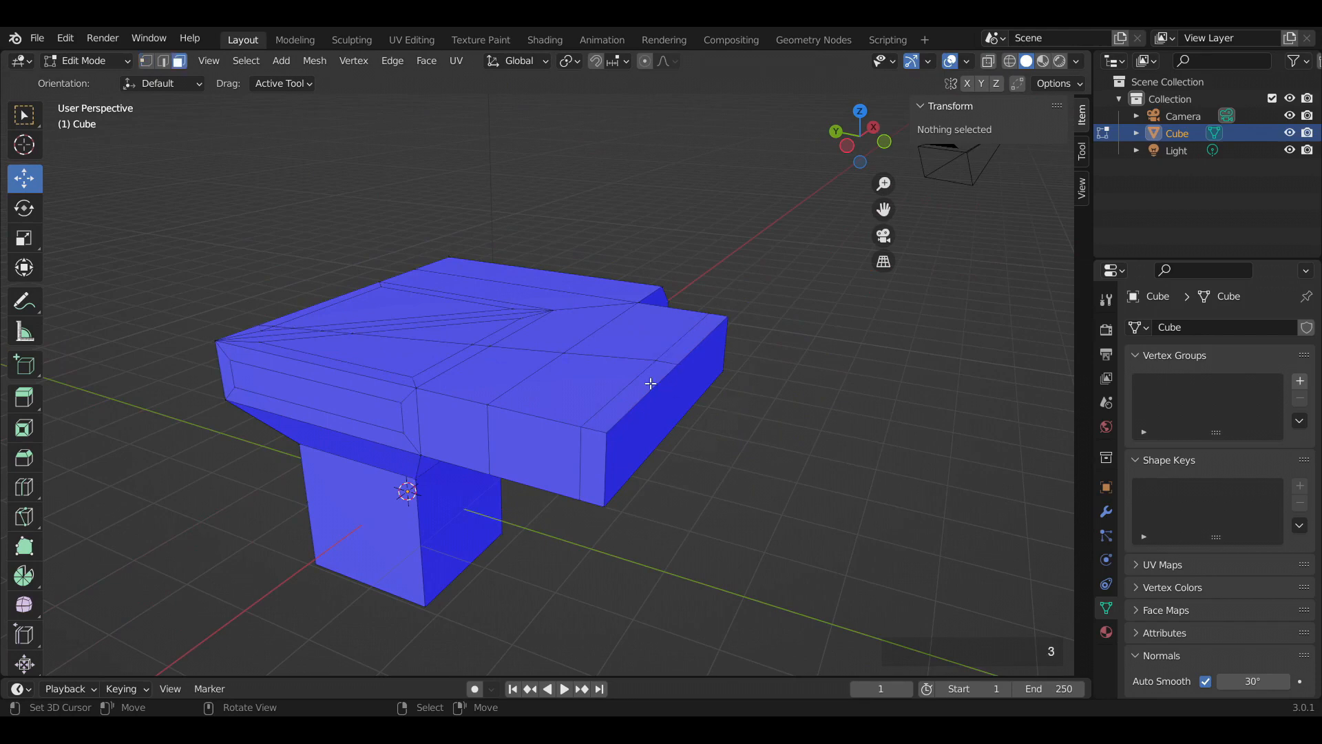
Activate the Spin tool for the narrow outer face on the block's top and snap the 3D cursor to its outer edge.
right_click(630, 387)
left_click(23, 575)
middle_click_drag(613, 407, 658, 393)
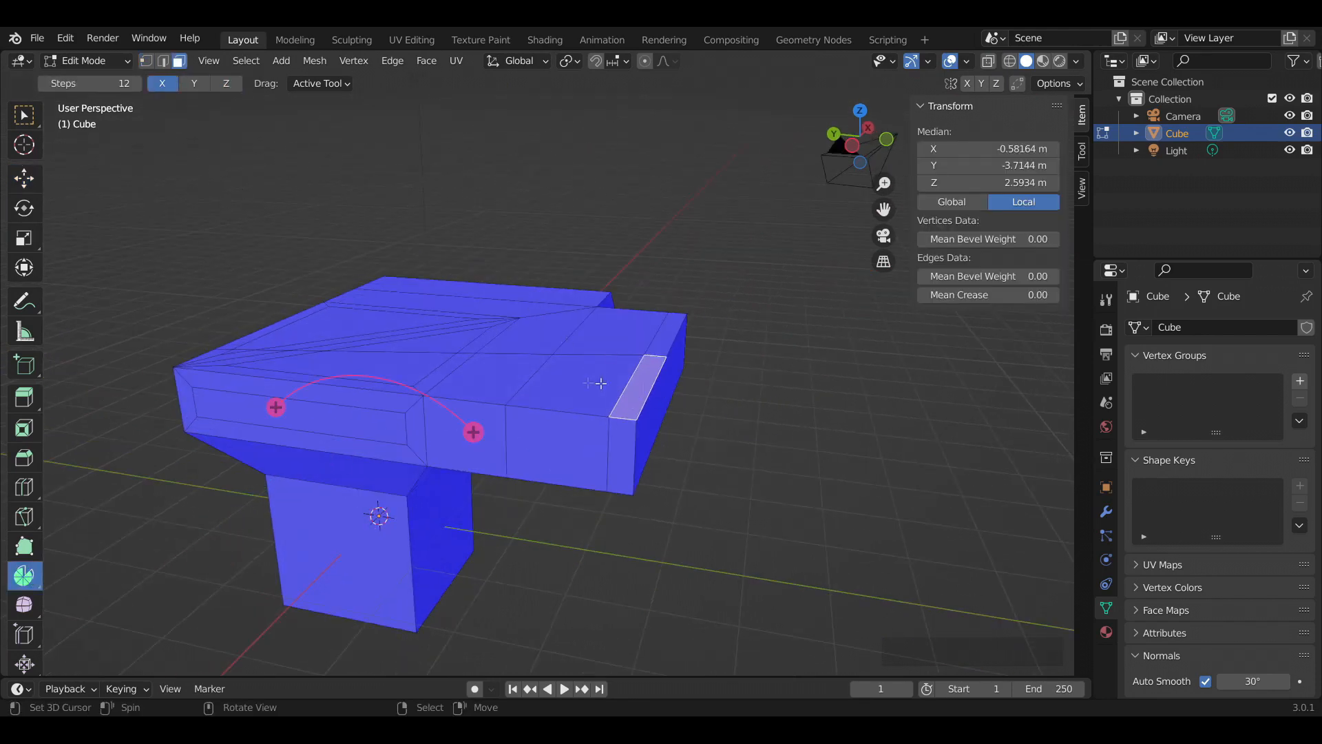
key("2")
right_click(649, 387)
key("shift+s")
left_click(779, 403)
Set the 3D cursor location to X 4.018 m and Y -4.25 m.
middle_click_drag(727, 370, 668, 359, "shift")
left_click(1083, 189)
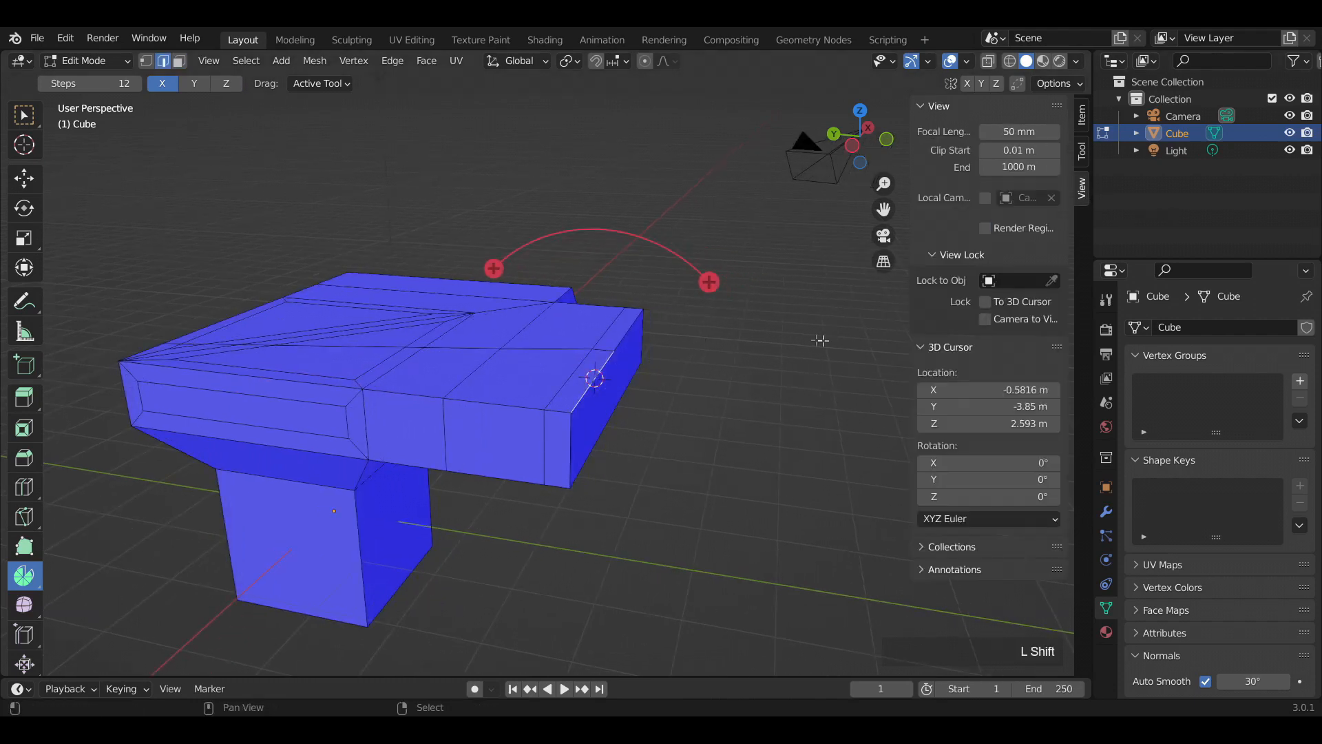
middle_click_drag(826, 340, 734, 335, "shift")
mouse_move(1047, 389)
left_mouse_down()
mouse_move(1108, 390)
mouse_move(1094, 405)
mouse_move(1044, 406)
left_mouse_up()
scroll(761, 350, "down", 1)
middle_click_drag(757, 352, 774, 345)
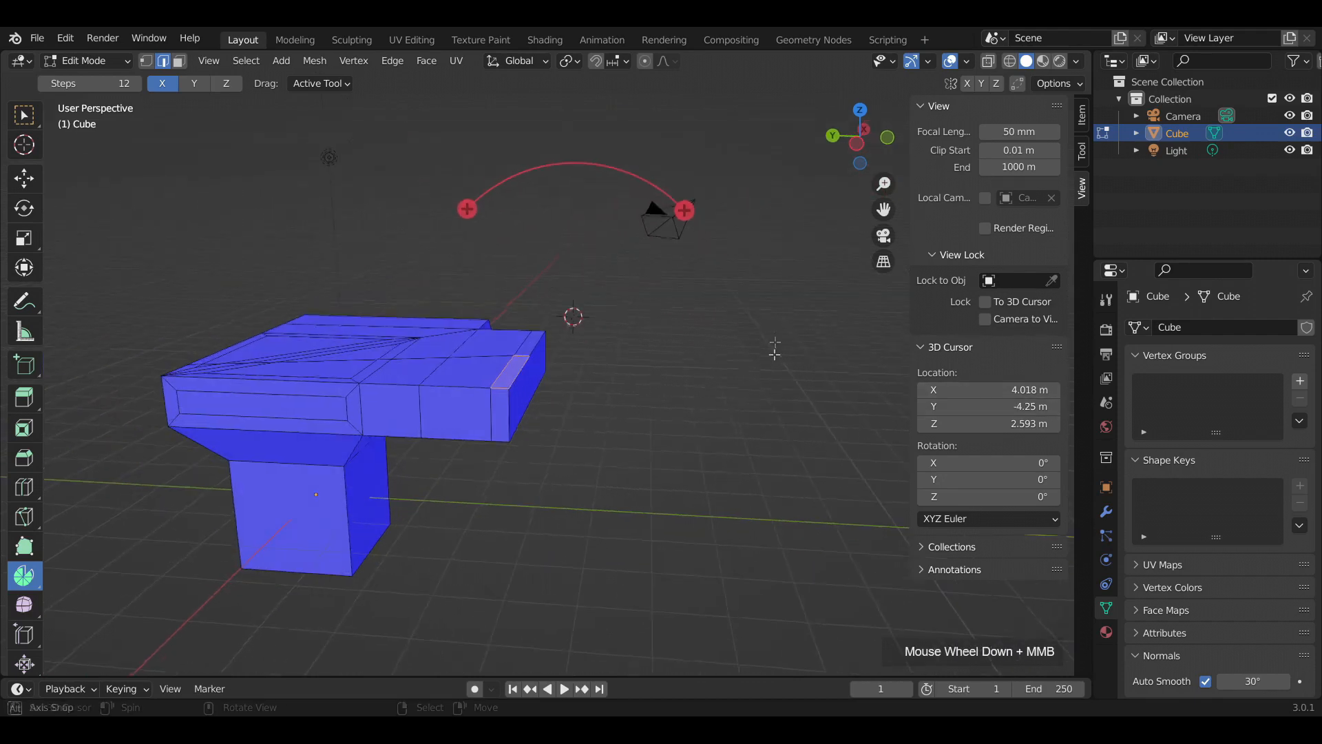
Spin the narrow top face 181° around the X axis in 12 steps and set the Spin tool's steps to 17.
left_click_drag(684, 210, 484, 367)
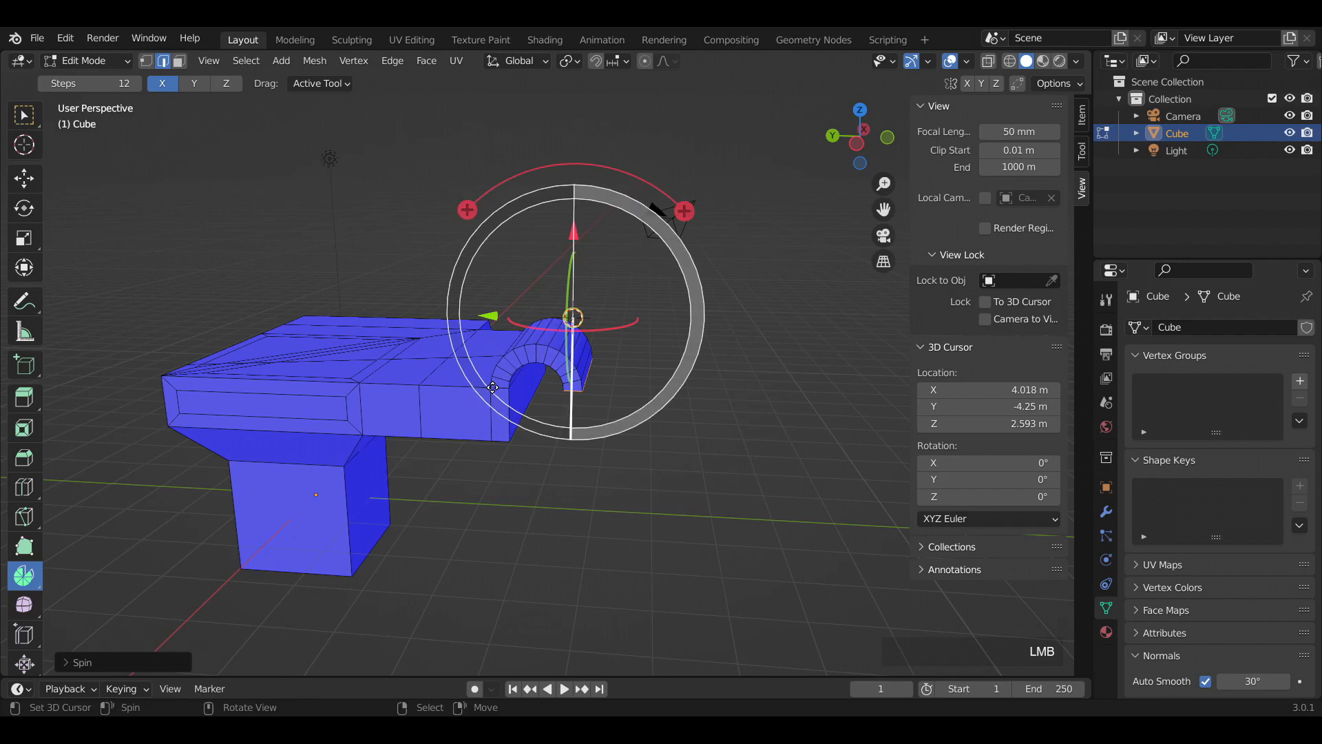
left_click(80, 662)
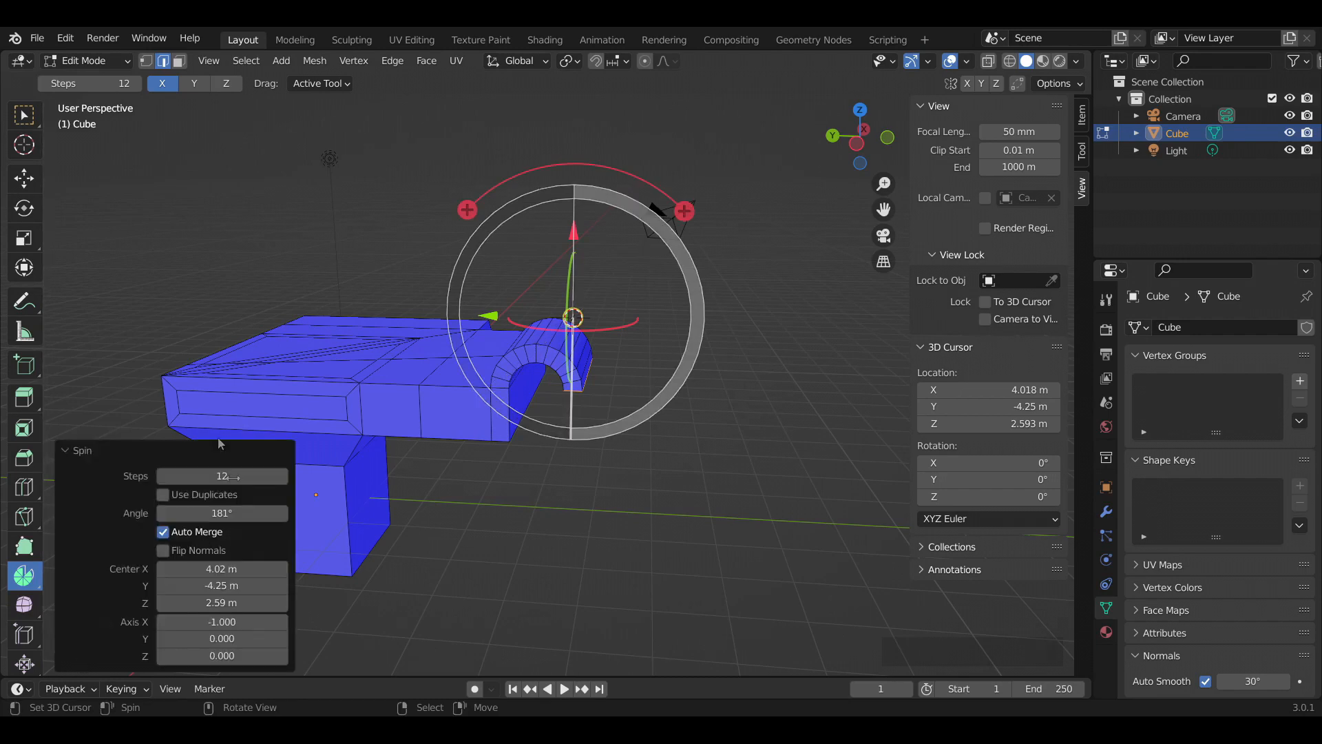
left_click(141, 88)
scroll(544, 288, "up", 2)
Try the spin's Use Duplicates option on and off.
left_click(169, 498)
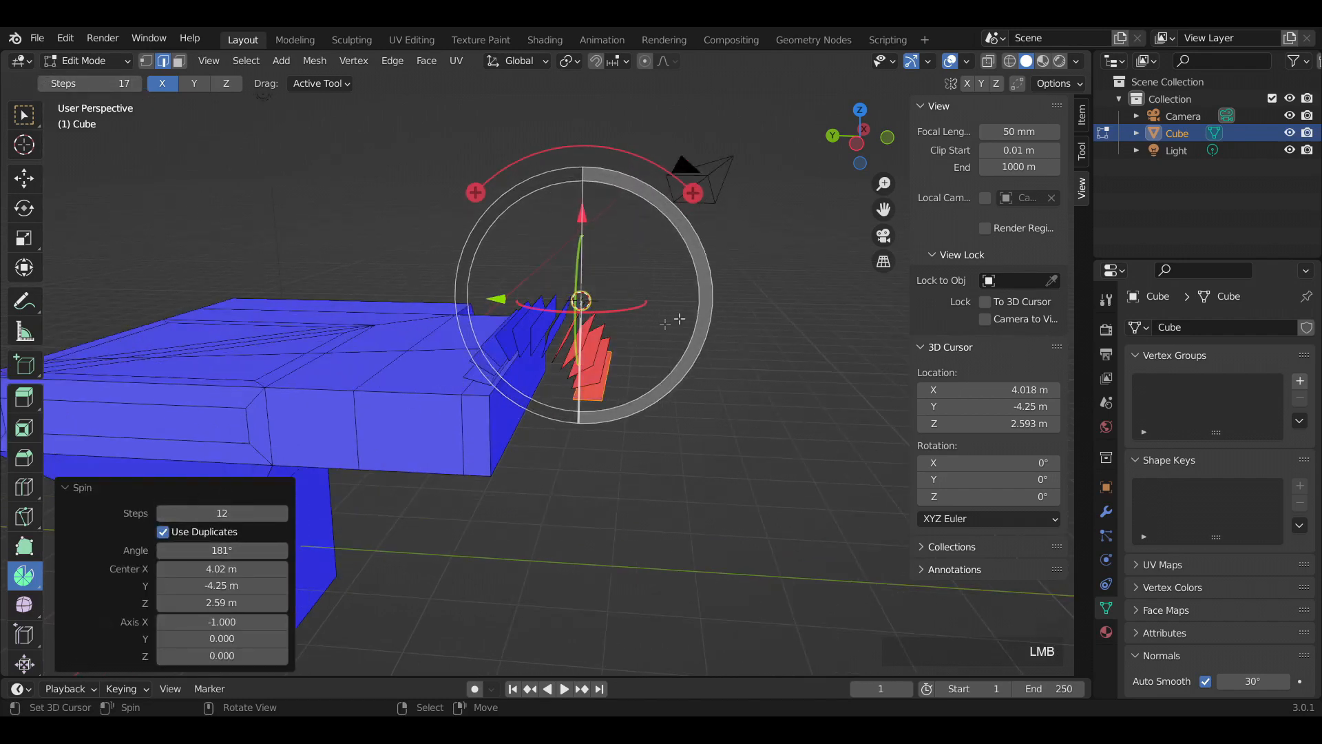
middle_click_drag(673, 319, 774, 286)
left_click(159, 534)
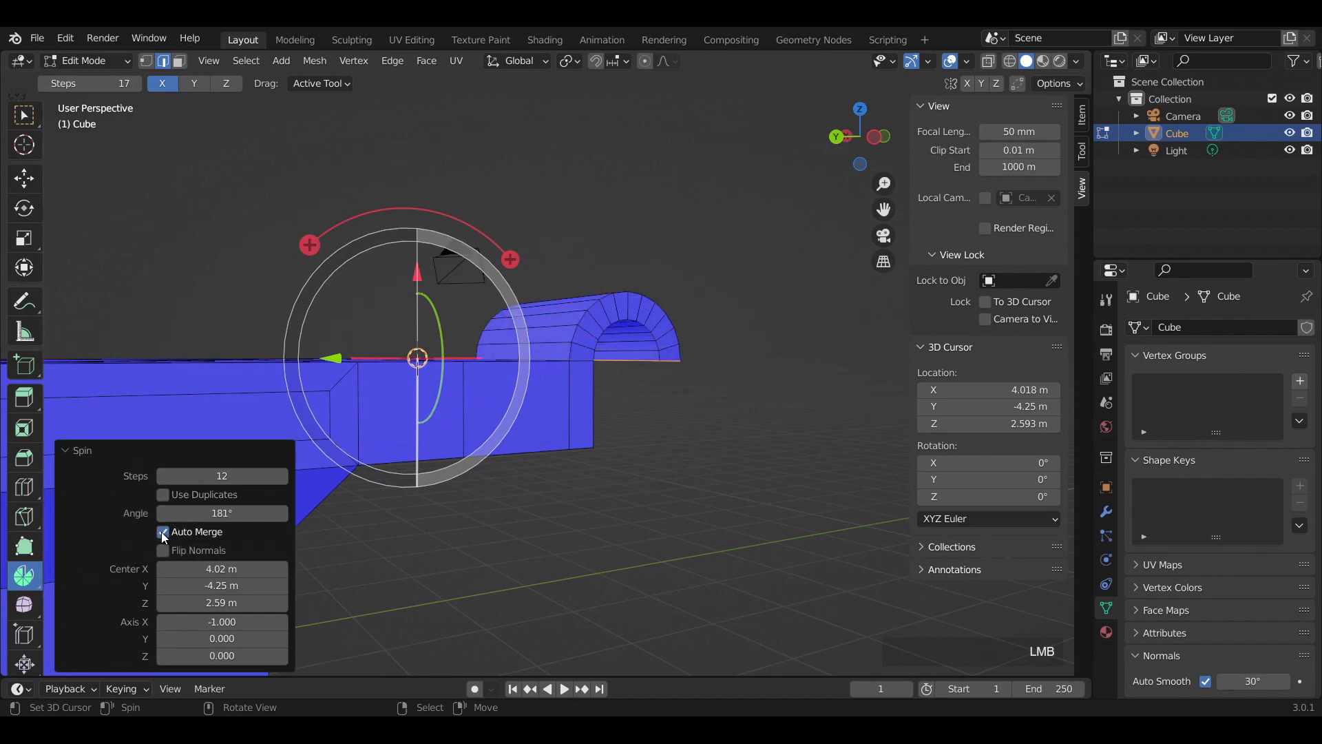
left_click(163, 495)
left_click(164, 495)
Duplicate the entire mesh and place the copy above and behind the original.
mouse_move(592, 396)
middle_mouse_down()
mouse_move(590, 422)
mouse_move(606, 409)
middle_mouse_up()
scroll(606, 409, "down", 4)
key("a")
key("shift+d")
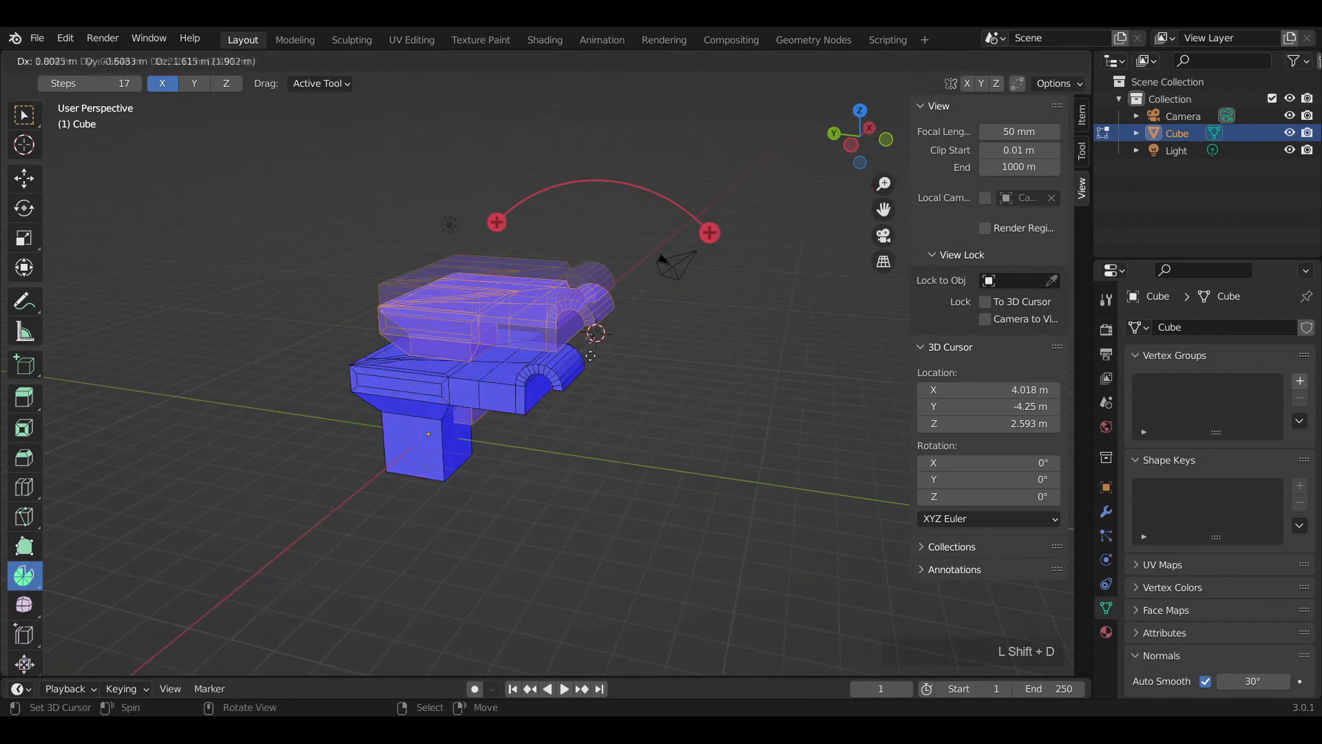
left_click(751, 265)
Select the original's linked geometry and merge its vertices by distance.
key("a")
scroll(558, 369, "up", 1)
key("m")
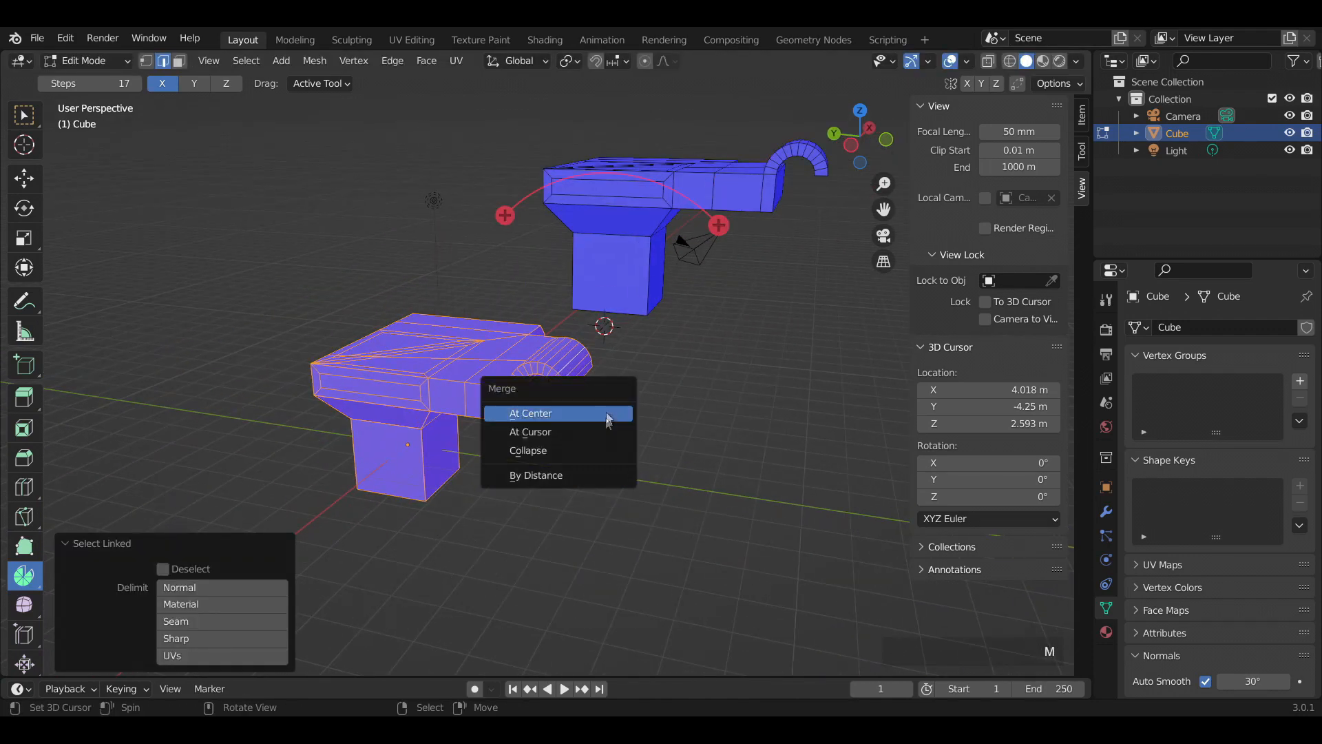
left_click(585, 478)
right_click(617, 474)
middle_click_drag(611, 461, 595, 458)
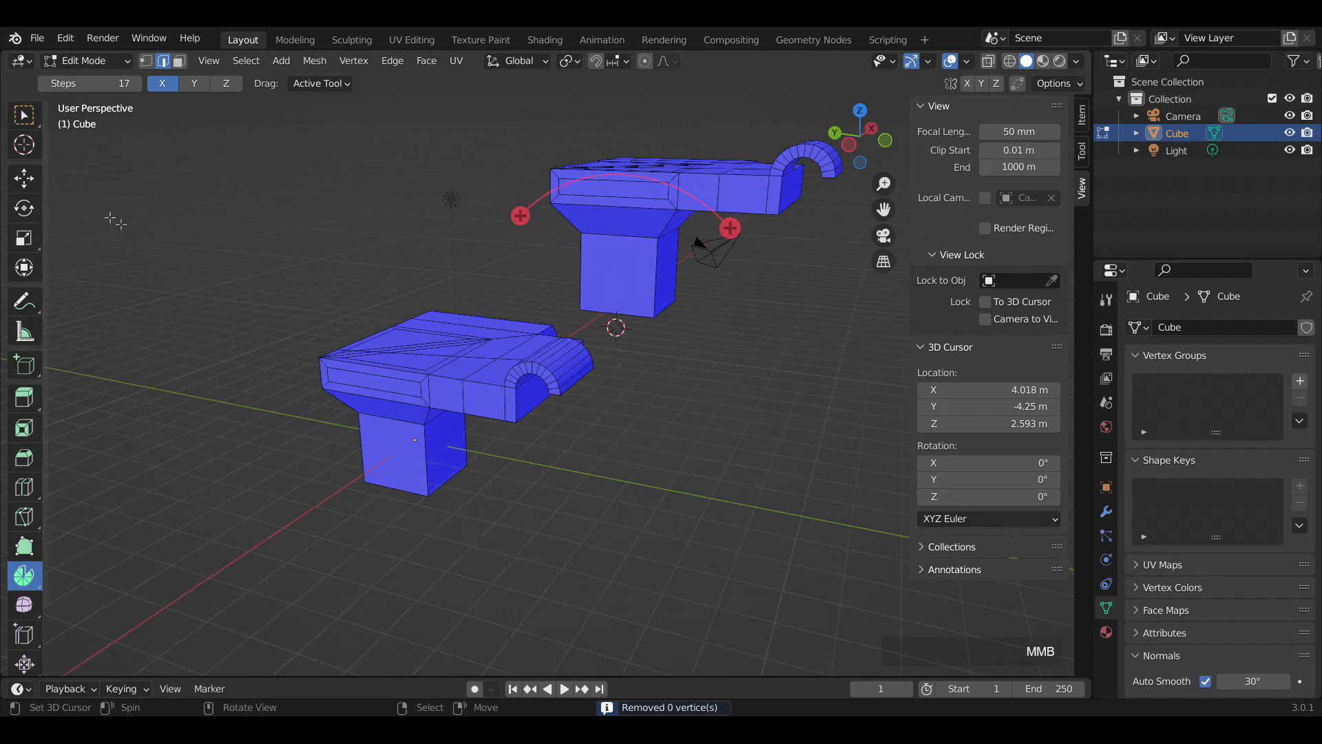
Activate the Move tool and undo the recent edits, including the merge and the mesh duplication.
left_click(29, 175)
key("ctrl+z")
key("ctrl+z")
key("ctrl+z")
key("ctrl+z")
key("ctrl+z")
key("ctrl+z")
key("ctrl+z")
Lasso-select all vertices of the upper block in wireframe and delete them, keeping only the cube-shaped stem.
mouse_move(490, 318)
middle_mouse_down()
mouse_move(497, 343)
mouse_move(639, 403)
middle_mouse_up()
key("alt+a")
middle_click_drag(639, 403, 634, 337)
key("1")
key("shift+z")
mouse_move(479, 424)
left_mouse_down("ctrl")
mouse_move(770, 401)
mouse_move(770, 433)
left_mouse_up("ctrl")
key("shift+z")
key("x")
left_click(755, 401)
Dissolve the knife-cut edges on the cube's front side.
mouse_move(623, 410)
middle_mouse_down()
mouse_move(612, 441)
mouse_move(488, 477)
middle_mouse_up()
key("2")
right_click(488, 477, "shift")
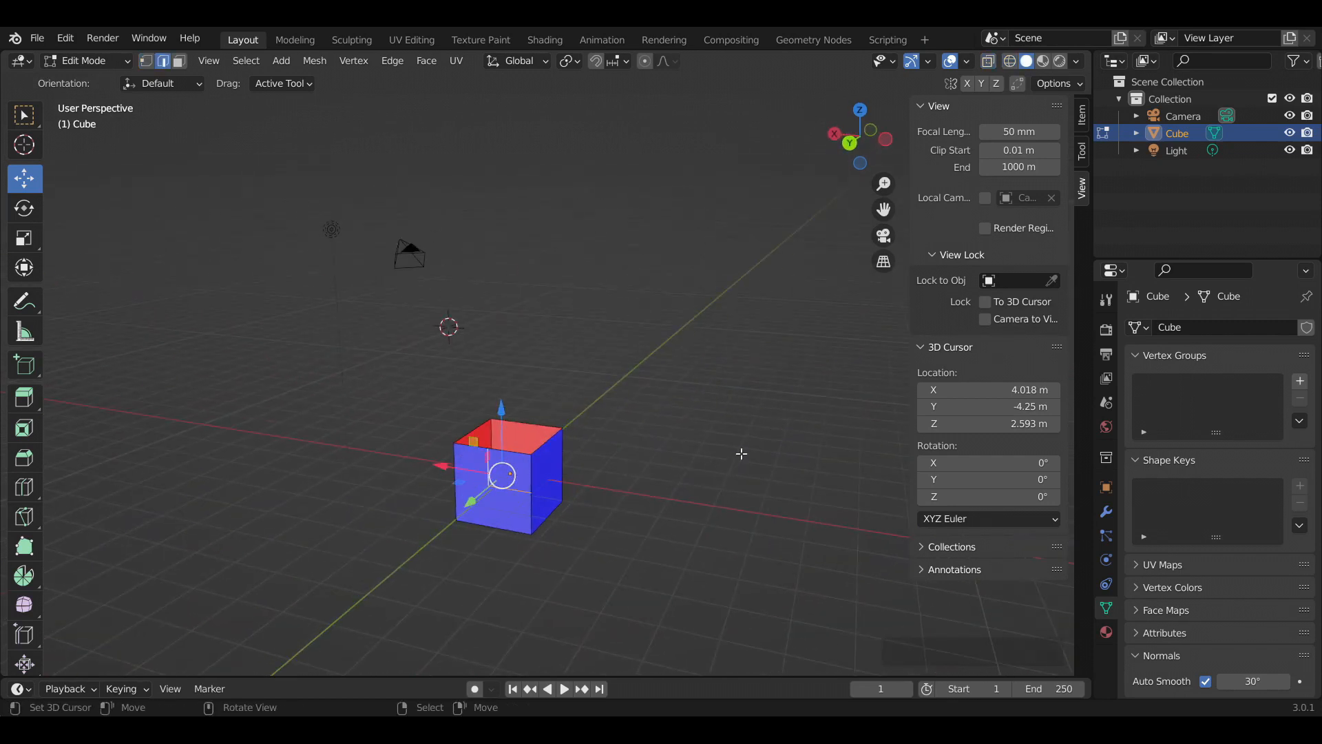
key("x")
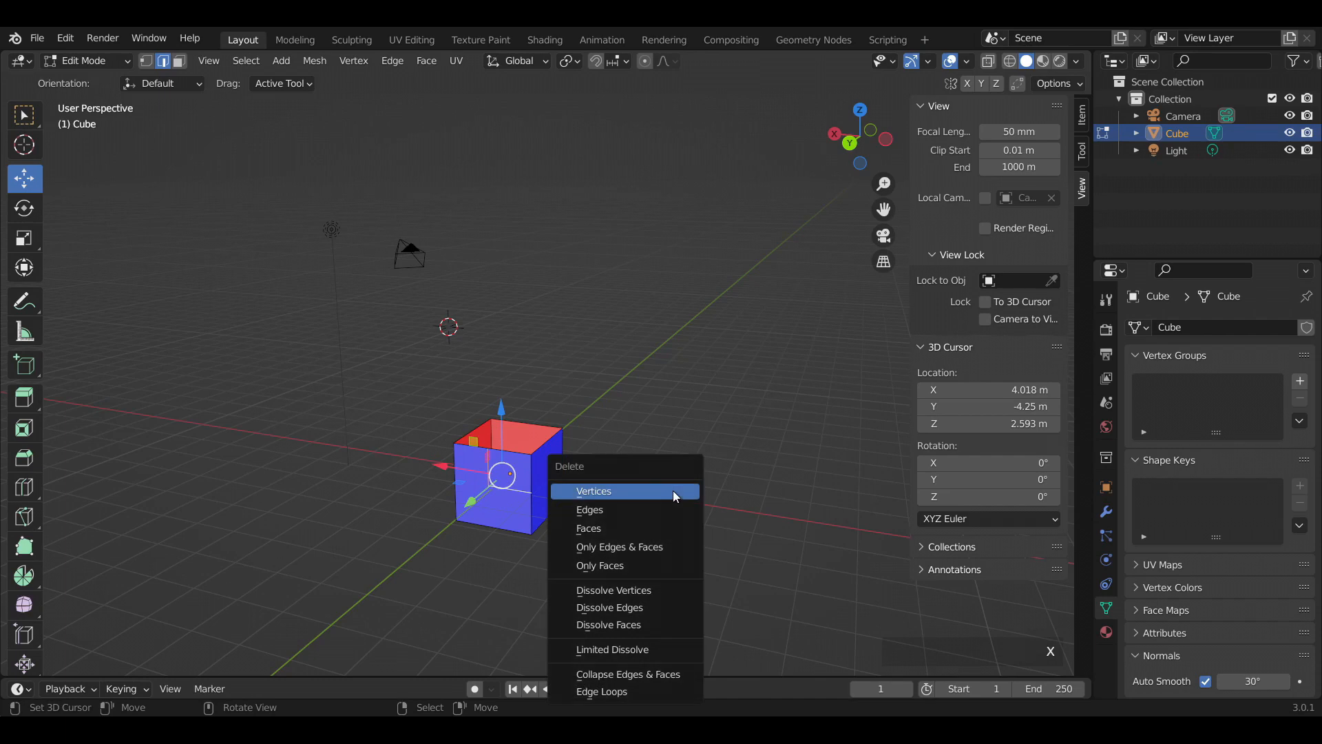
left_click(681, 605)
right_click(710, 443)
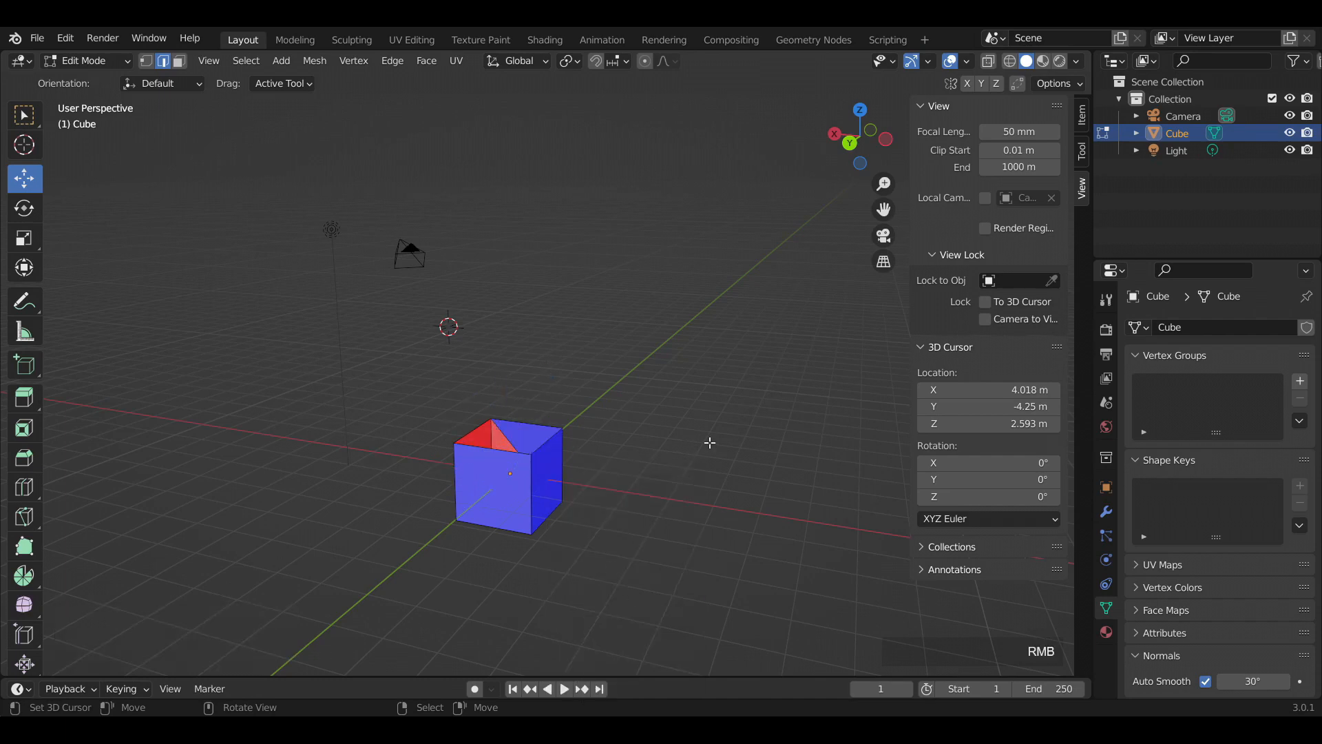
Dissolve the leftover knife-cut vertex on the cube.
middle_click_drag(528, 448, 564, 474)
key("1")
right_click(534, 472)
key("x")
left_click(628, 454)
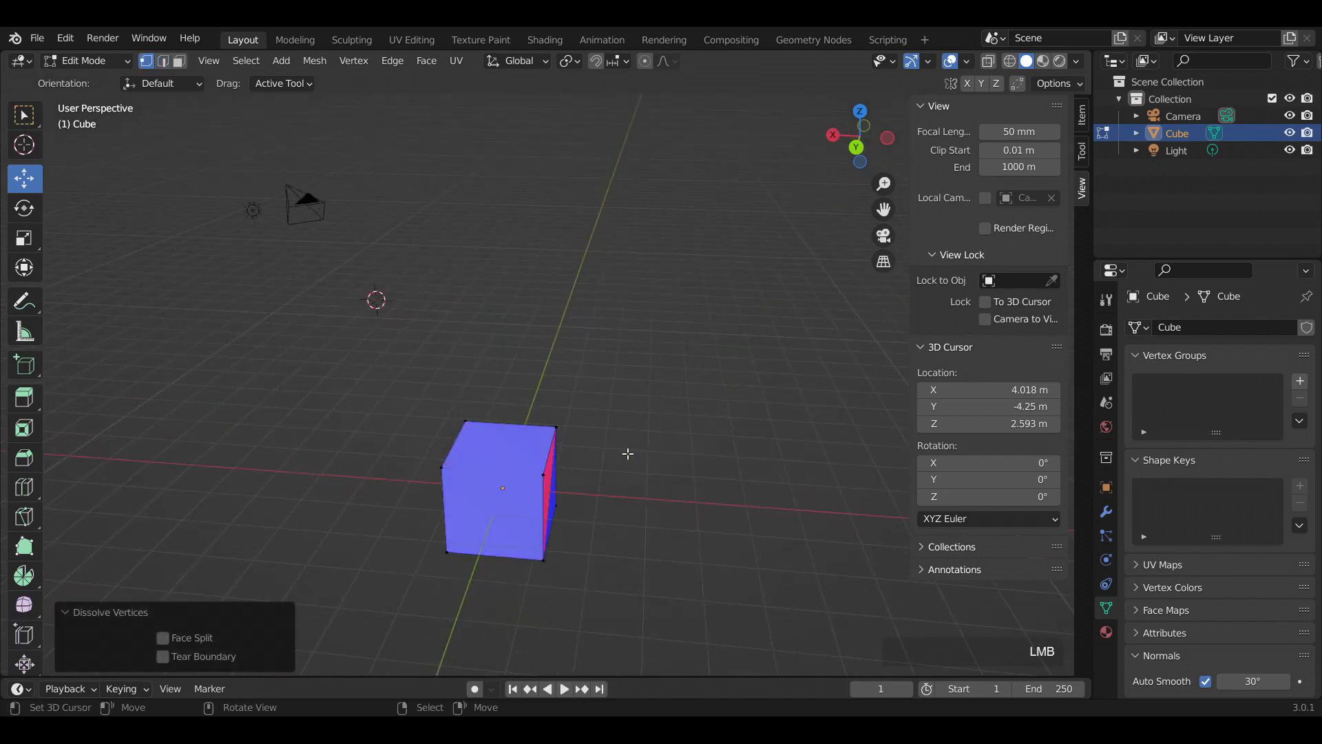
Select the two upper corner vertices on one side of the cube and return to Object Mode.
right_click(543, 473)
right_click(442, 468, "shift")
middle_click_drag(679, 470, 558, 461)
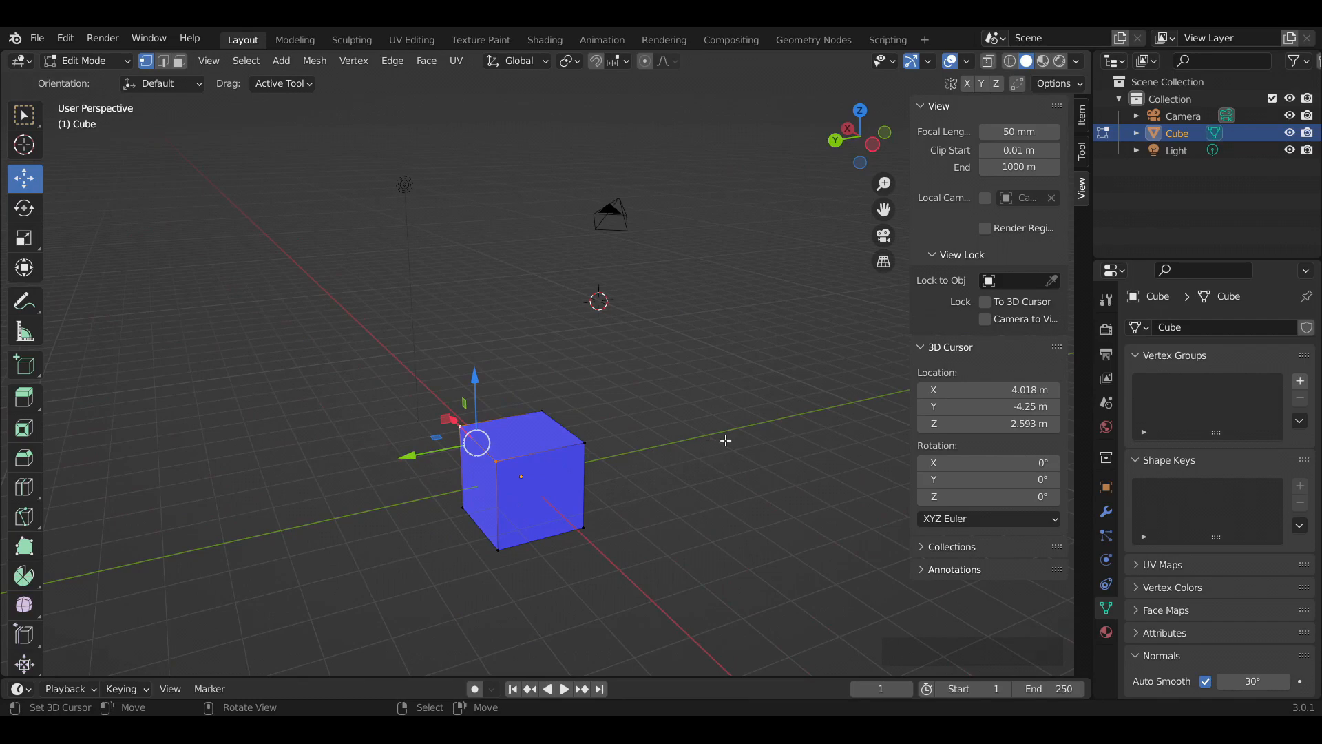
key("Tab")
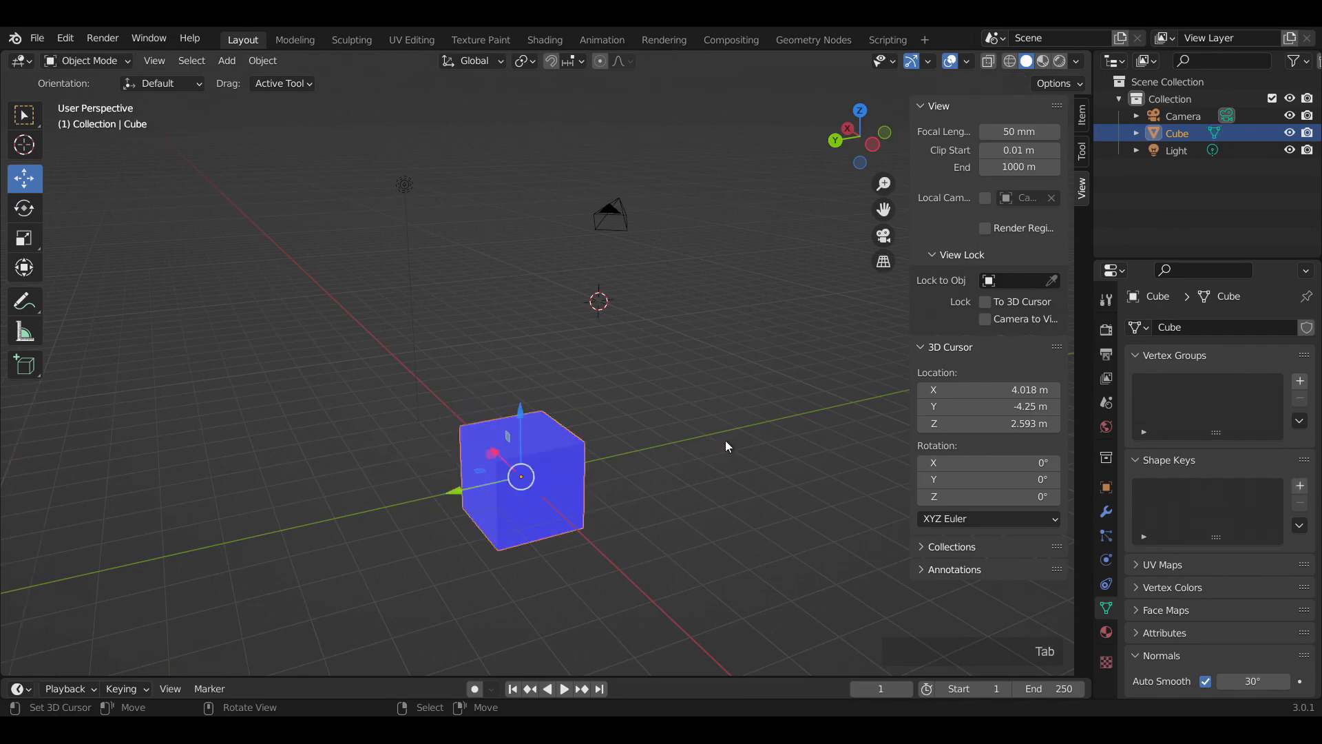
left_click(725, 440)
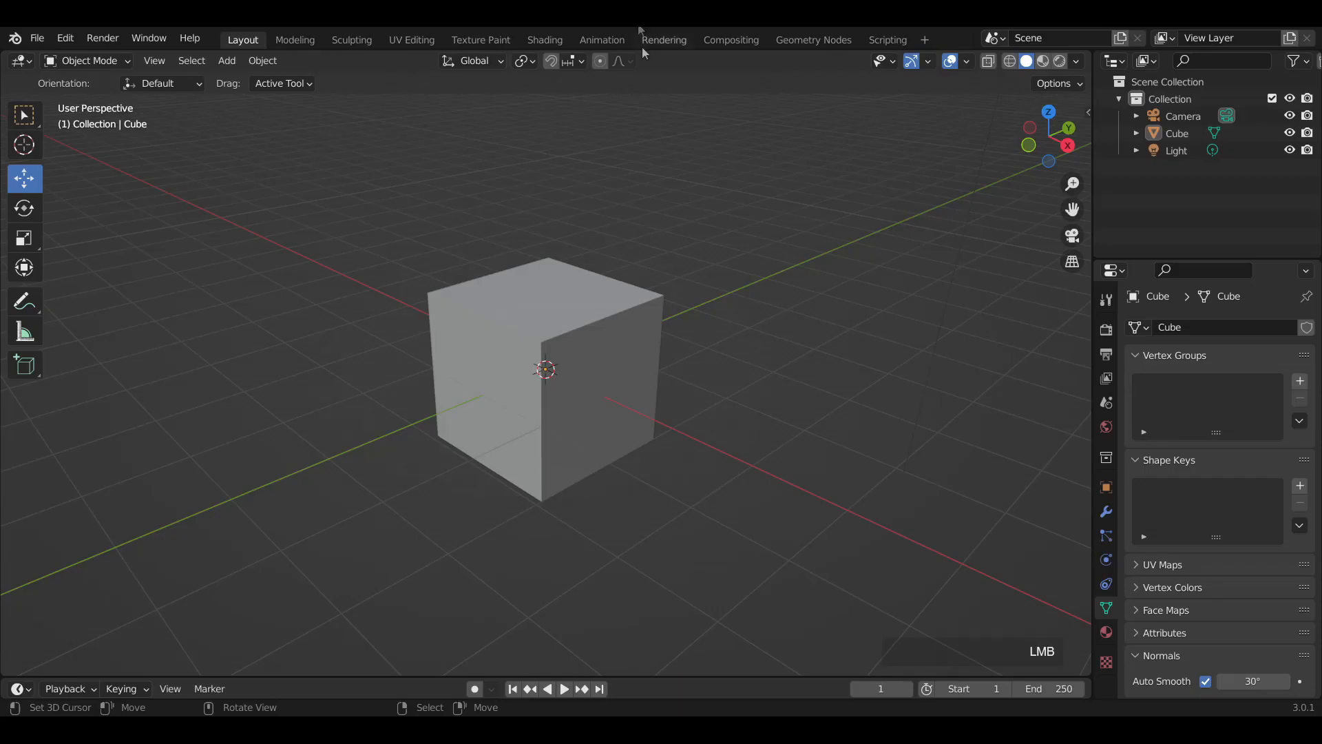
Duplicate the cube and place the copy about -3.58 m in X, -0.59 m in Y and 2.40 m in Z away.
left_click(638, 396)
scroll(639, 397, "down", 3)
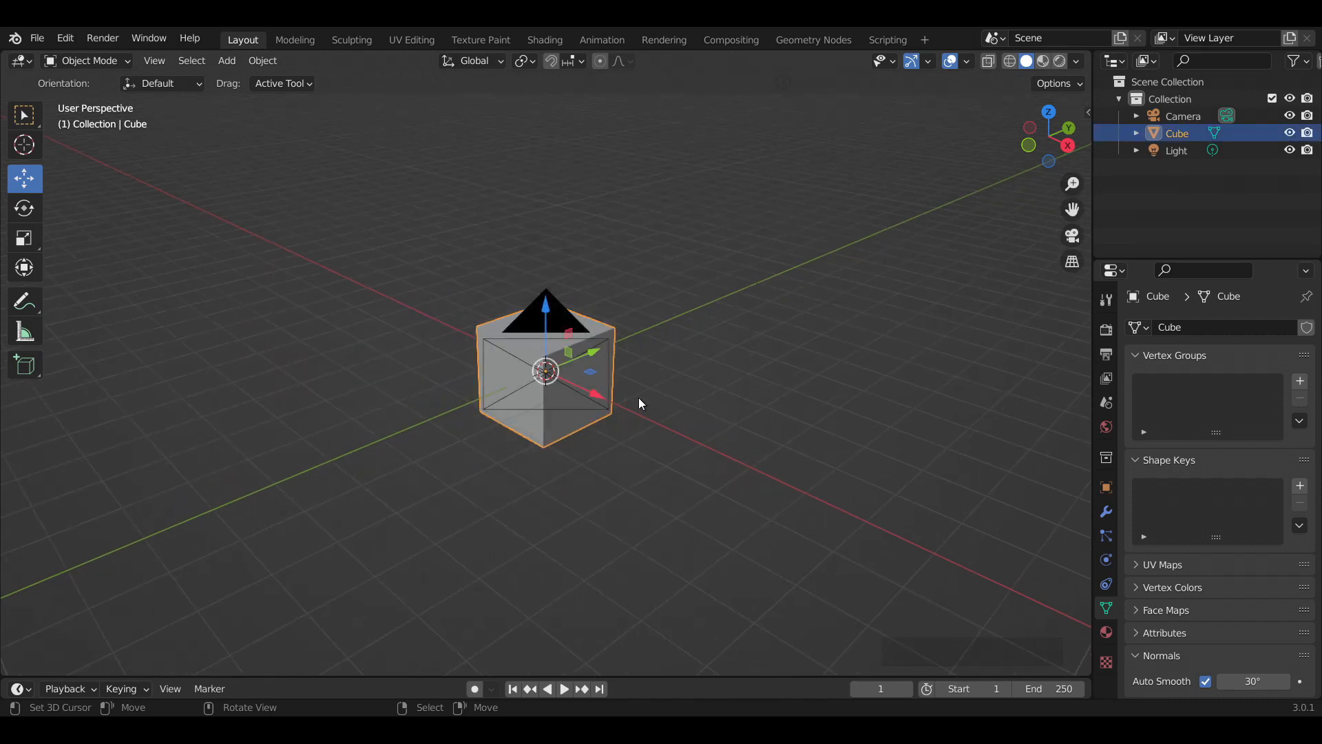
middle_click_drag(639, 398, 676, 399)
key("shift+d")
left_click(514, 270)
middle_click_drag(484, 307, 445, 313)
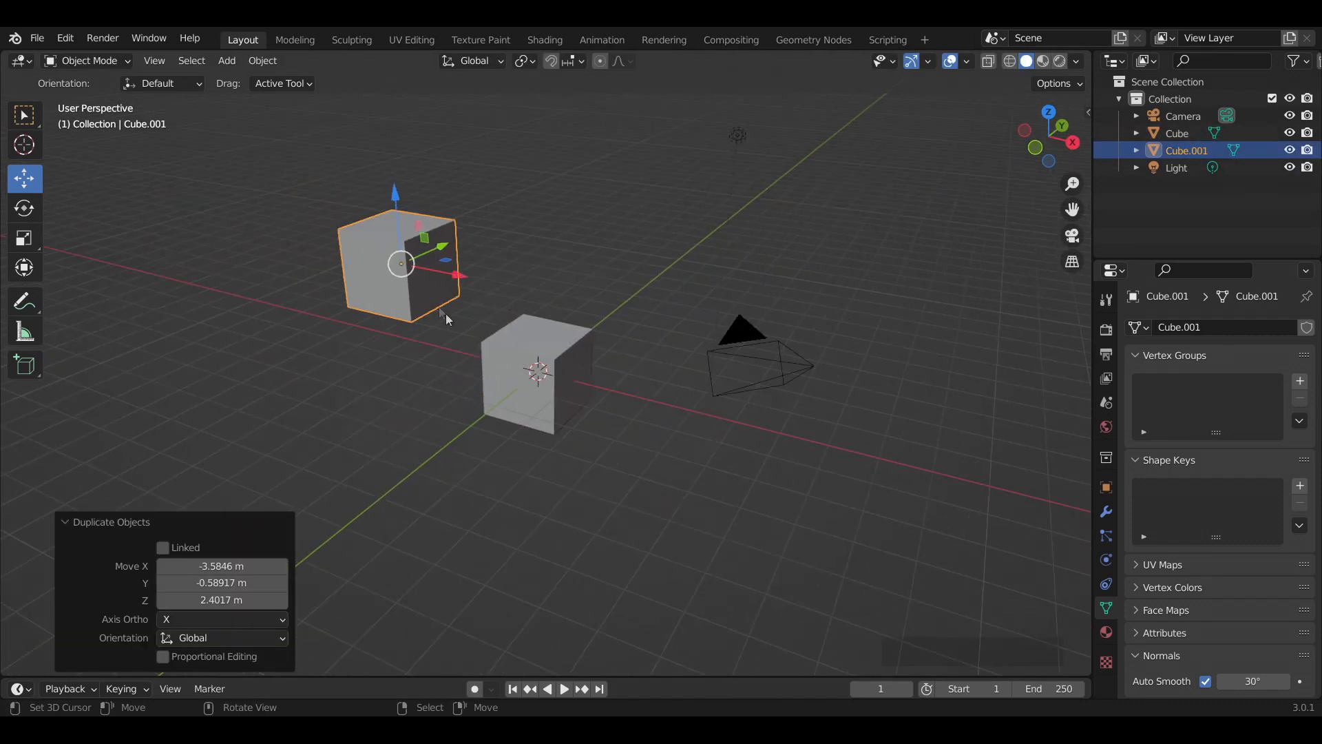
Make a linked duplicate of the copied cube and place it about 6.80 m in X, 1.46 m in Y and -3.98 m in Z away.
key("alt+d")
left_click(648, 451)
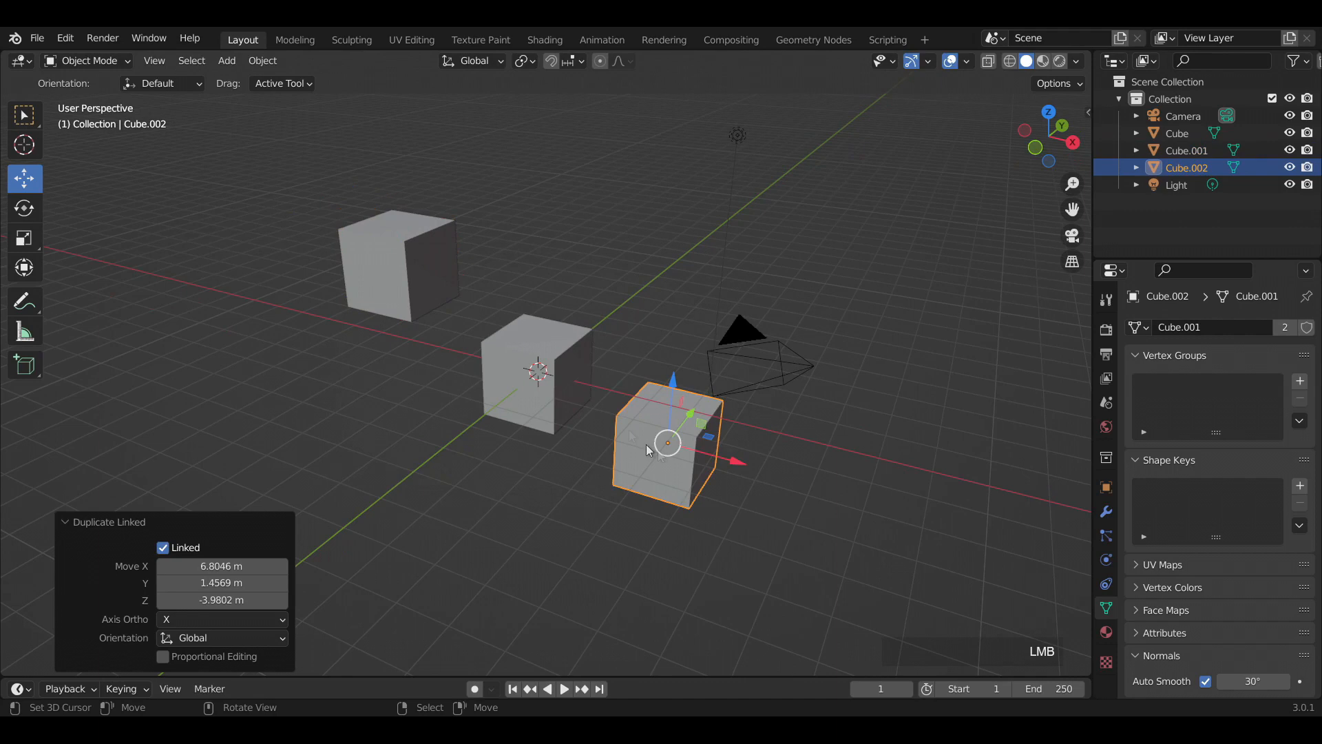
Extrude the top face of the linked duplicate upward by about 2.445 m.
key("Tab")
right_click_drag(687, 448, 681, 421)
right_click(708, 427)
key("2")
right_click(682, 419)
key("3")
right_click(679, 412)
key("e")
left_click(689, 323)
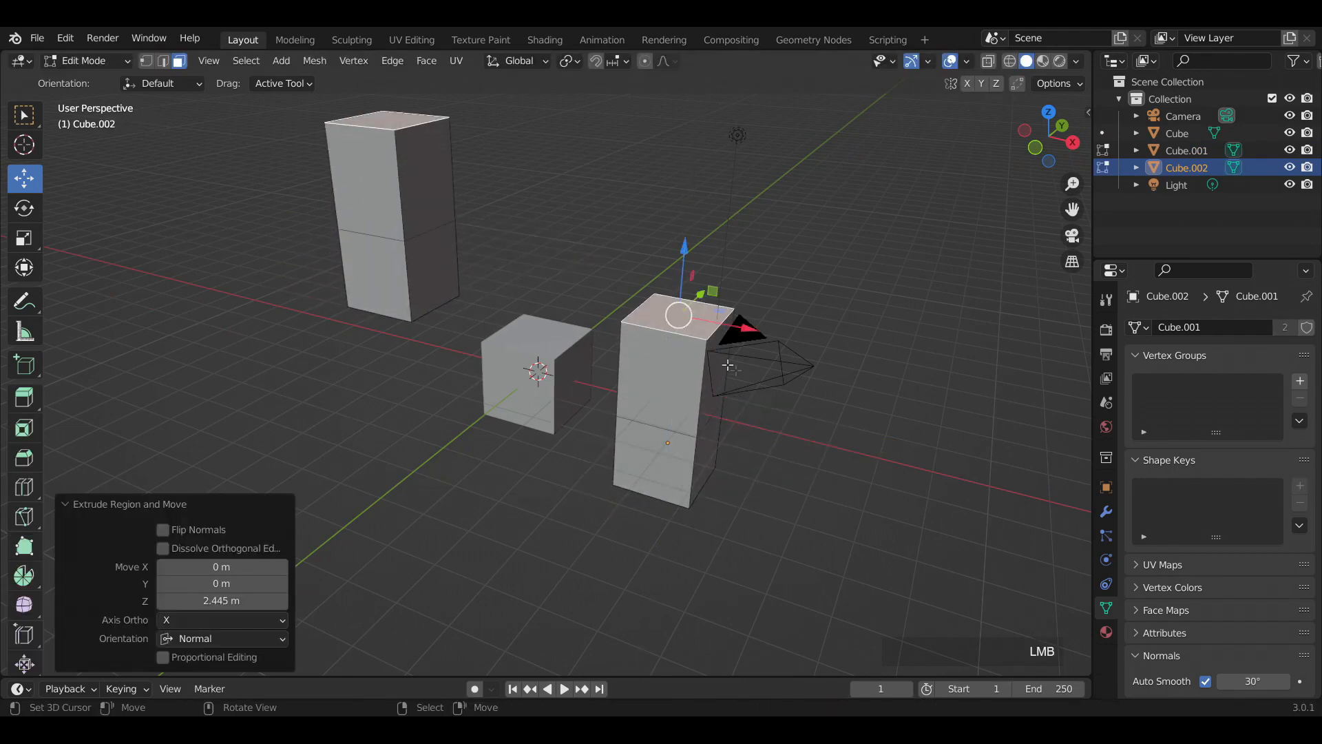
Extrude the upper side face of the linked duplicate outward along X into an L shape and return to Object Mode.
right_click(717, 369)
key("e")
left_click(855, 398)
middle_click_drag(608, 378, 681, 446)
key("Tab")
Move the linked duplicate about -0.56 m in X, -0.10 m in Y and 0.29 m in Z.
right_click(692, 441)
left_click_drag(707, 453, 850, 440)
right_click(851, 472)
middle_click_drag(819, 469, 898, 437)
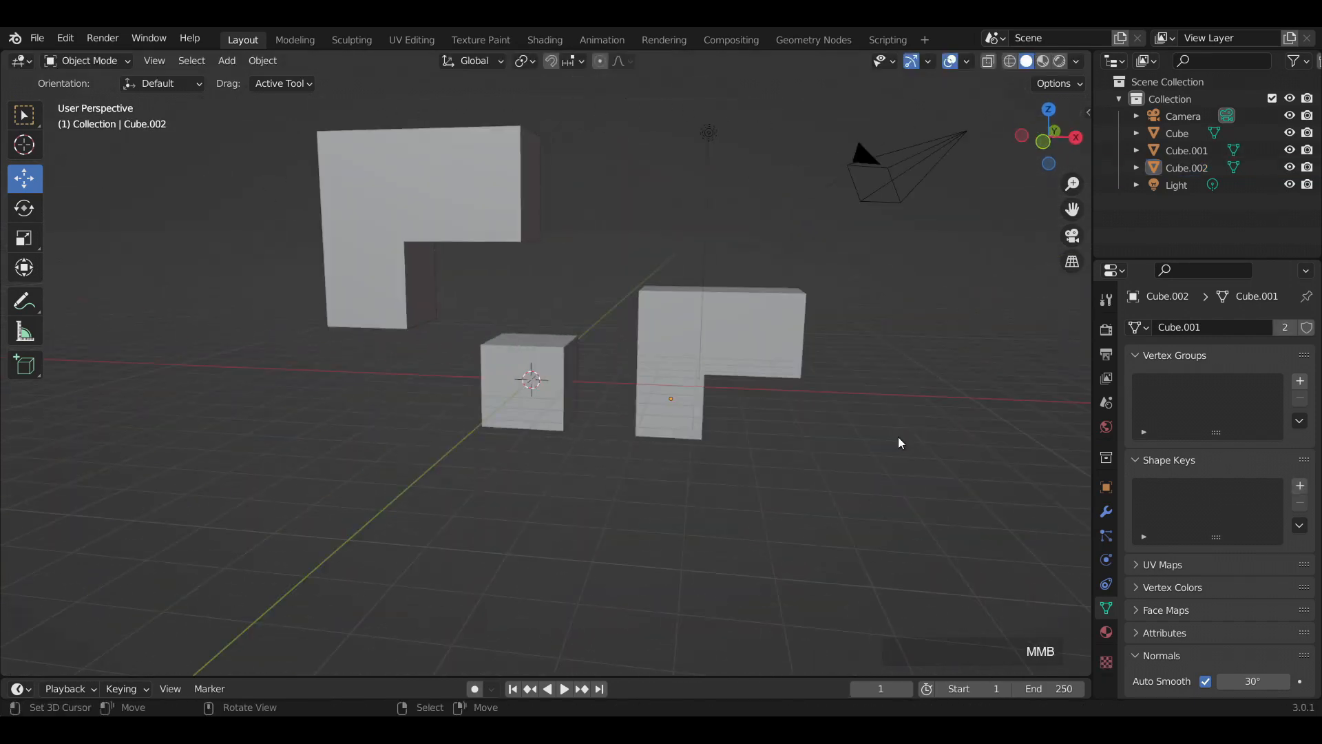
scroll(667, 374, "down", 2)
left_click(666, 374)
left_click_drag(650, 383, 634, 375)
middle_click_drag(634, 376, 620, 358)
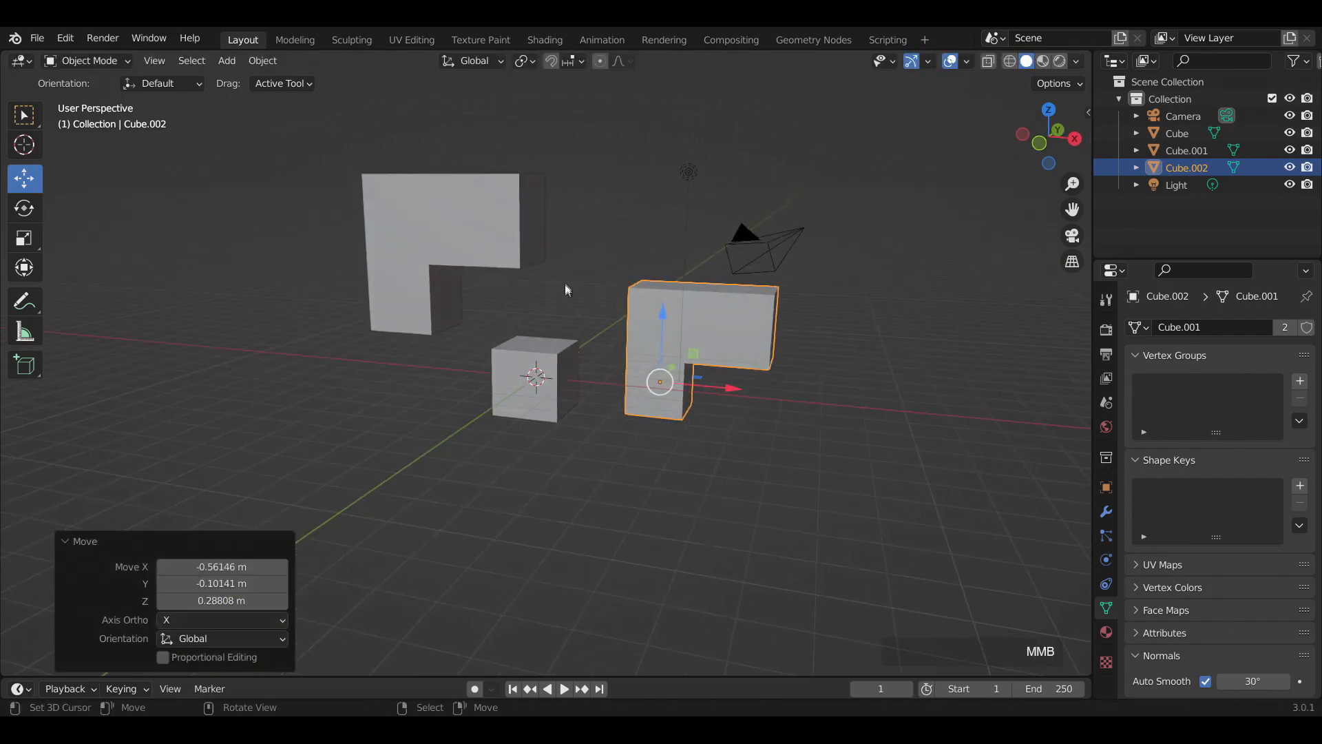
Parent both L-shaped objects to the small cube.
right_click(479, 236, "shift")
right_click(562, 355, "shift")
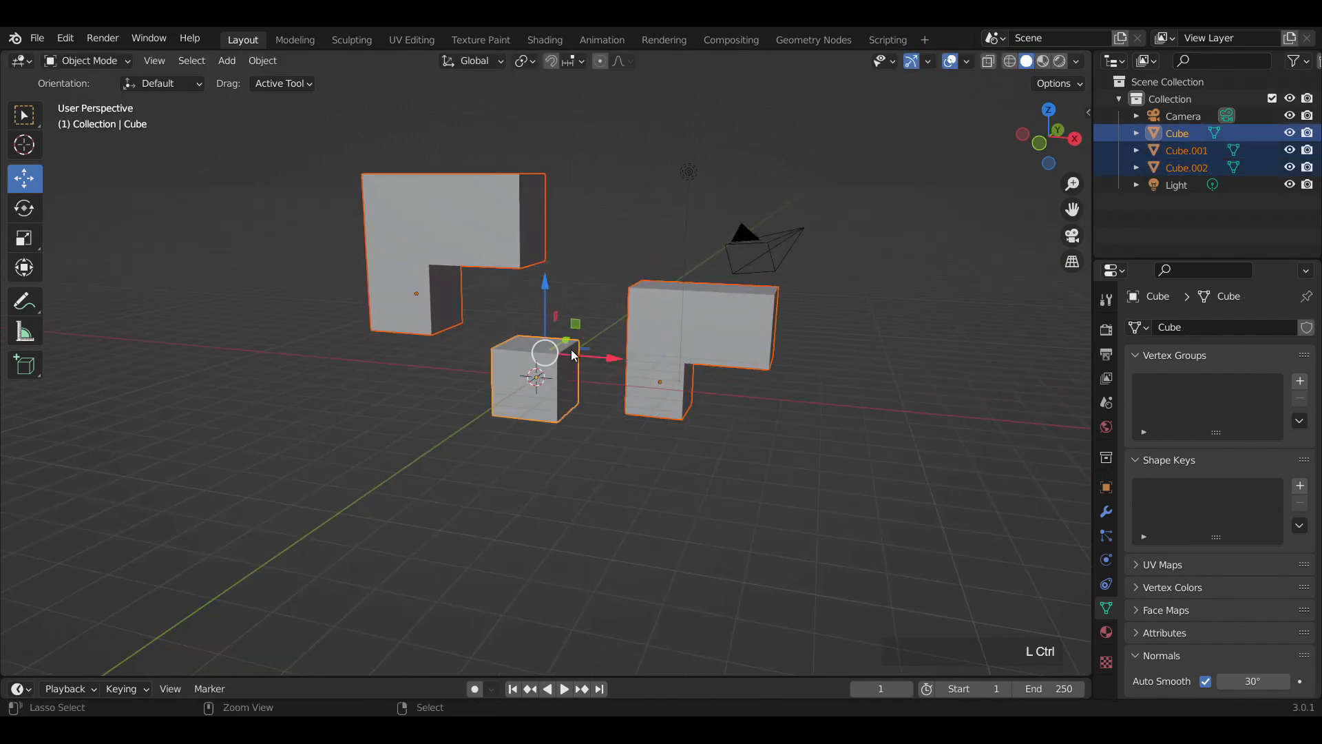
key("ctrl+p")
left_click(583, 344)
Try moving the parent cube and rotating it about the Z axis.
right_click(596, 370)
right_click(559, 373)
key("g")
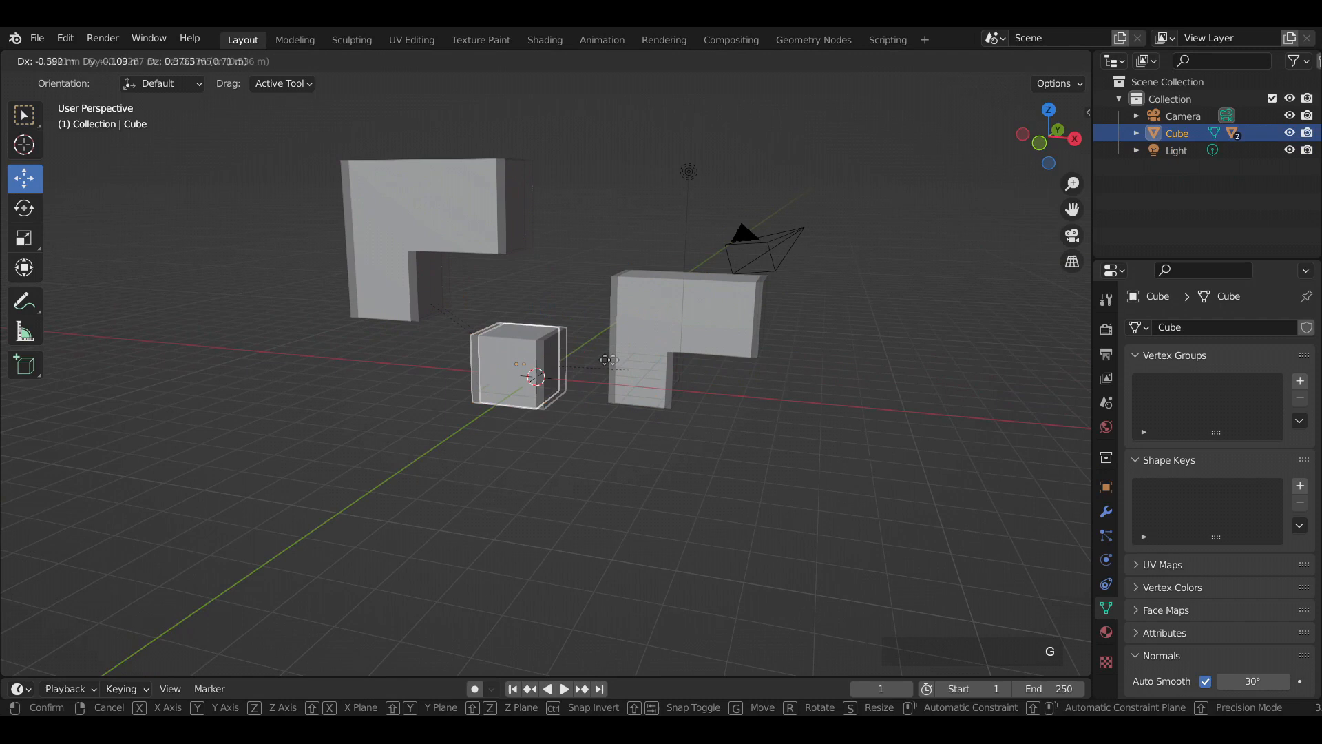
right_click(625, 387)
middle_click_drag(775, 371, 755, 370)
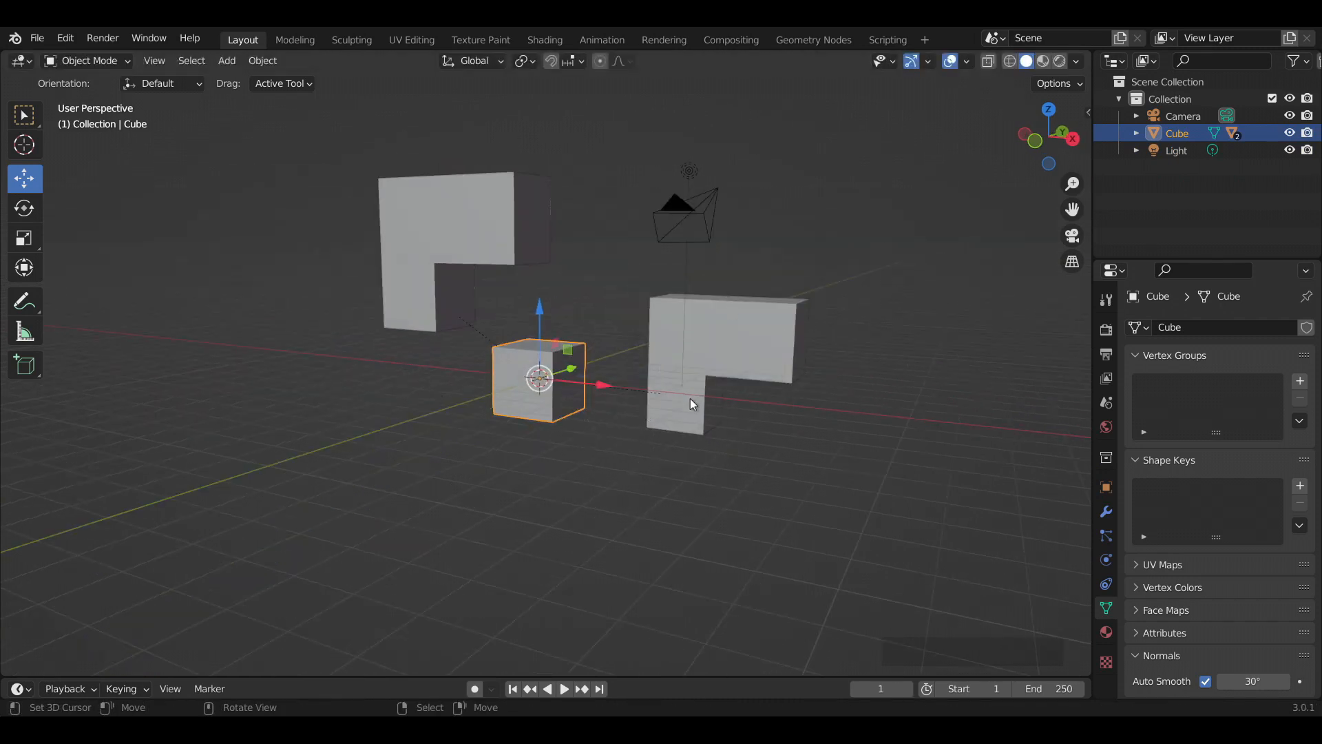
key("r")
key("z")
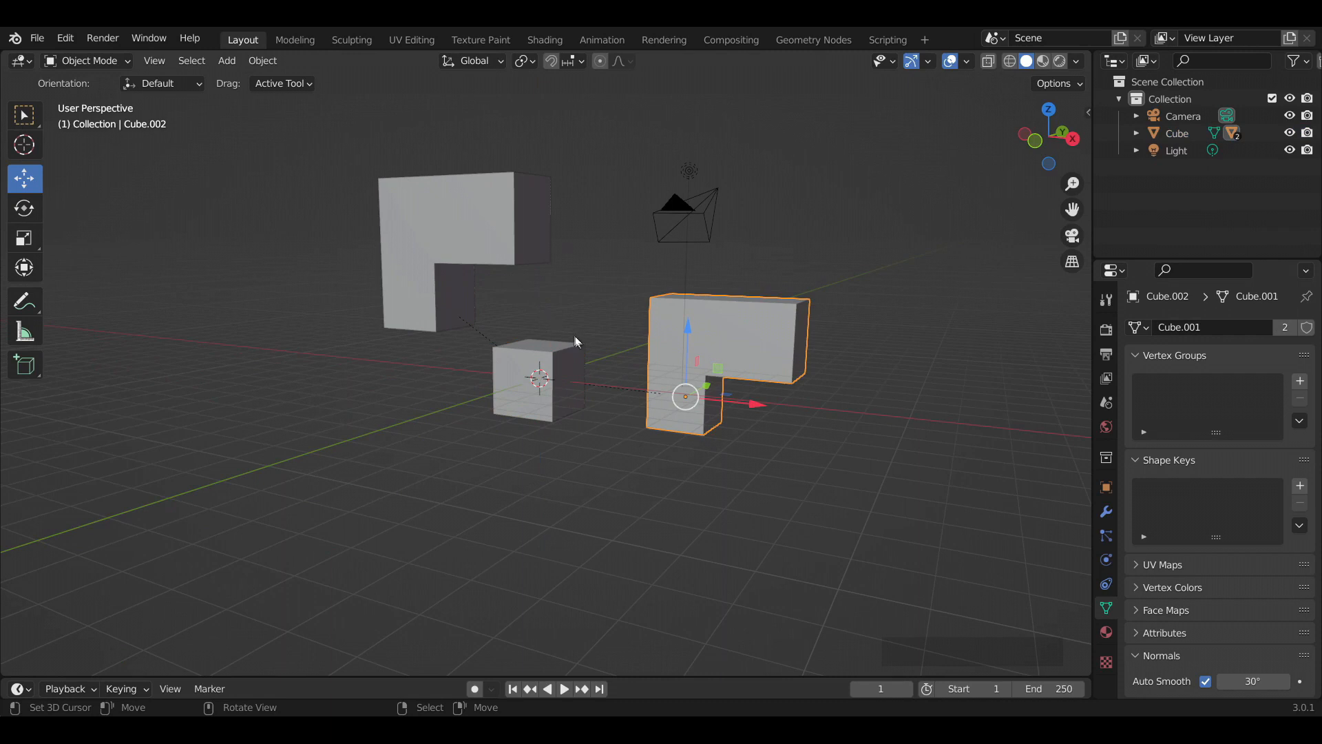
Clear the parent of the linked L-shaped duplicate.
key("alt+p")
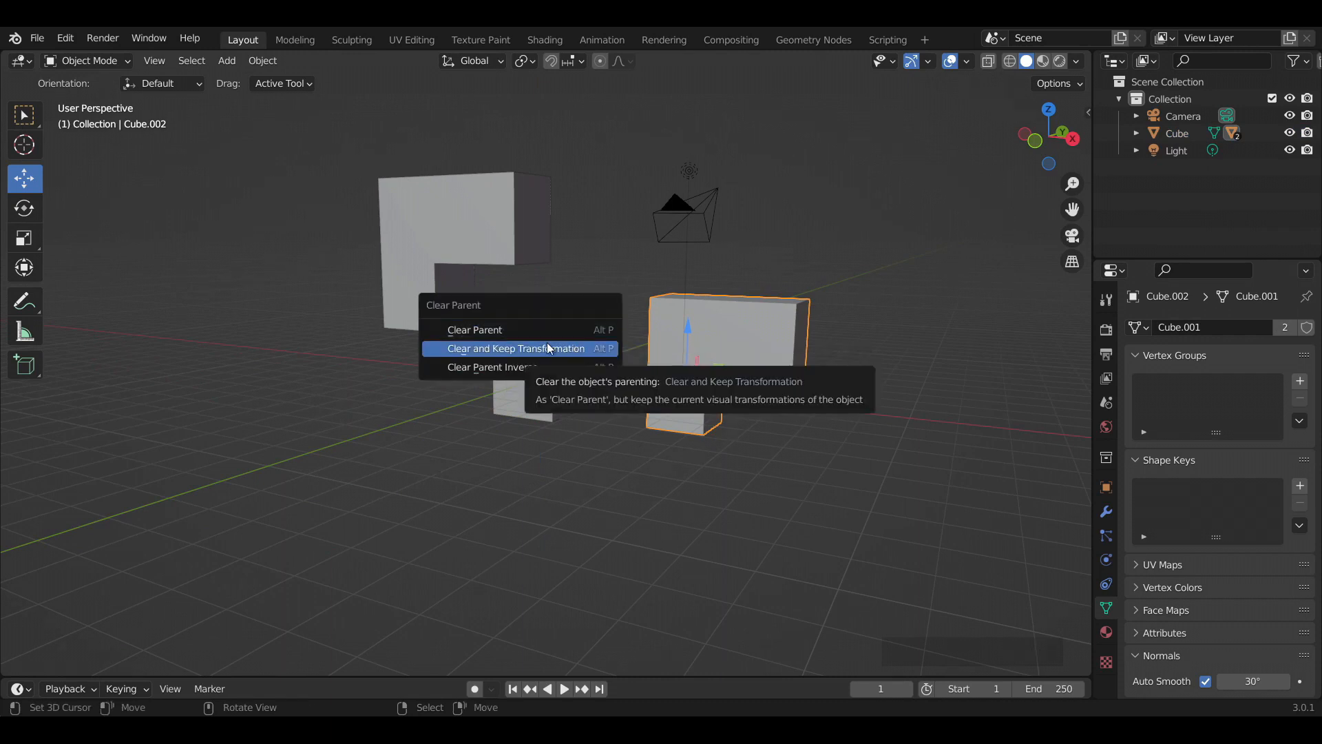
left_click(554, 334)
Try moving the parent cube and the L-shaped object that is still its child.
left_click(513, 375)
key("g")
right_click(455, 354)
right_click(455, 281)
key("g")
right_click(435, 294)
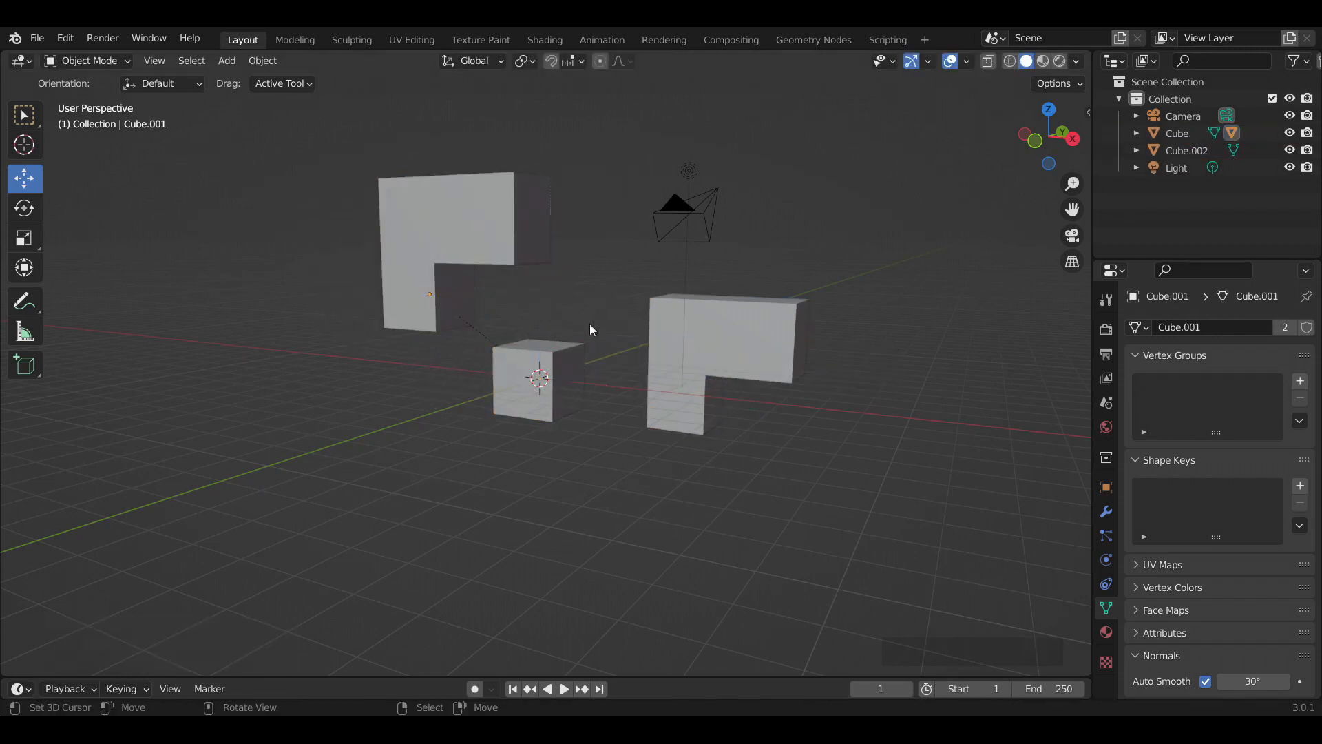
Join the child L-shaped object into the small cube and select all the joined geometry in Edit Mode.
left_click(462, 284)
left_click(510, 349, "shift")
key("ctrl+j")
key("Tab")
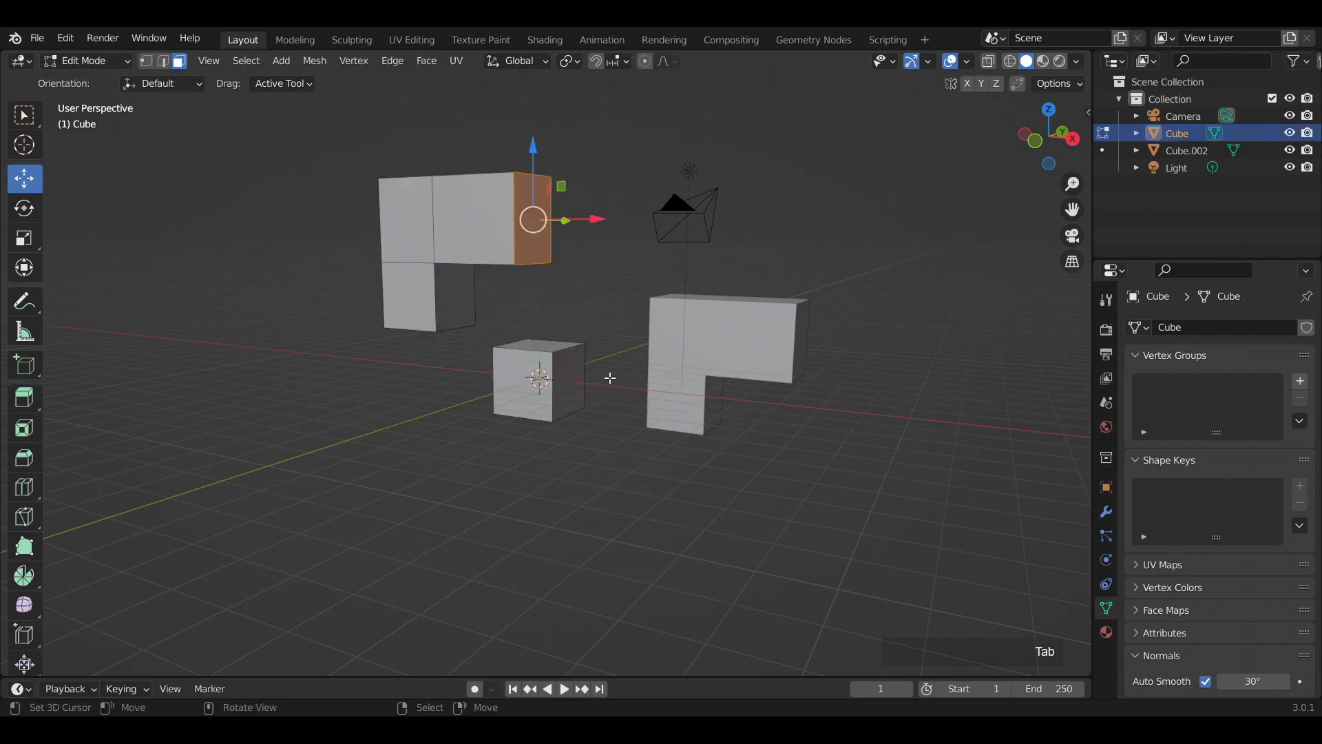
key("a")
key("Tab")
Try moving the joined object in Object Mode.
right_click(605, 472)
right_click(539, 386)
key("g")
right_click(507, 433)
right_click(631, 465)
mouse_move(532, 378)
middle_mouse_down()
mouse_move(565, 395)
mouse_move(533, 380)
middle_mouse_up()
right_click(534, 380)
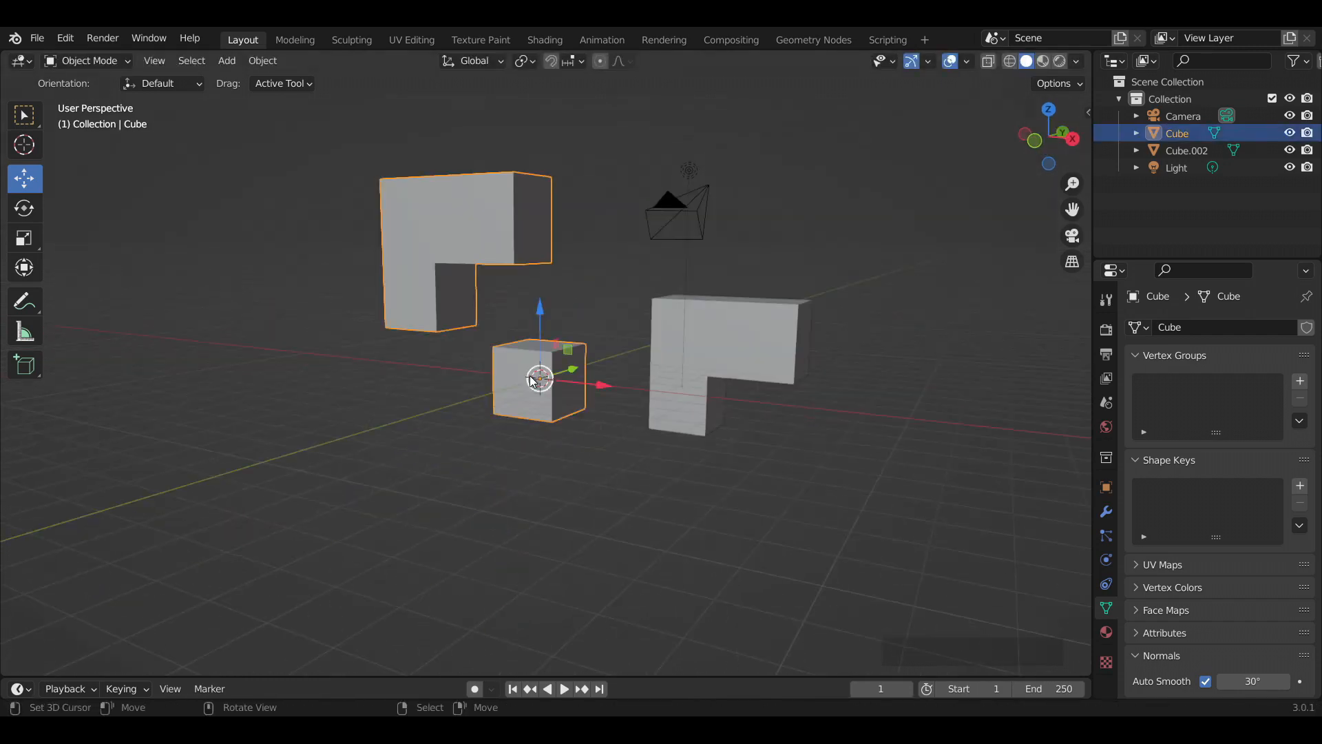
Select the linked L-shaped geometry of the joined mesh and separate it by Selection into its own object.
key("Tab")
right_click(630, 329)
key("l")
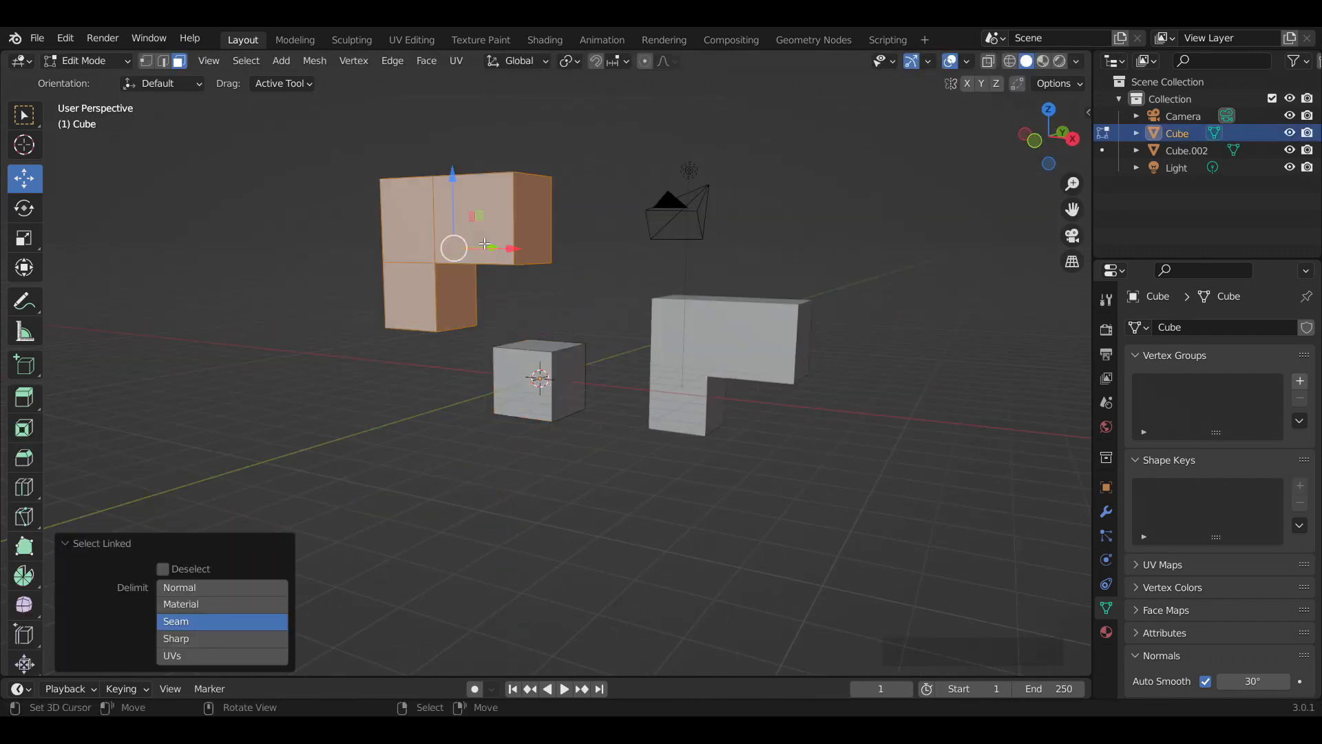
key("p")
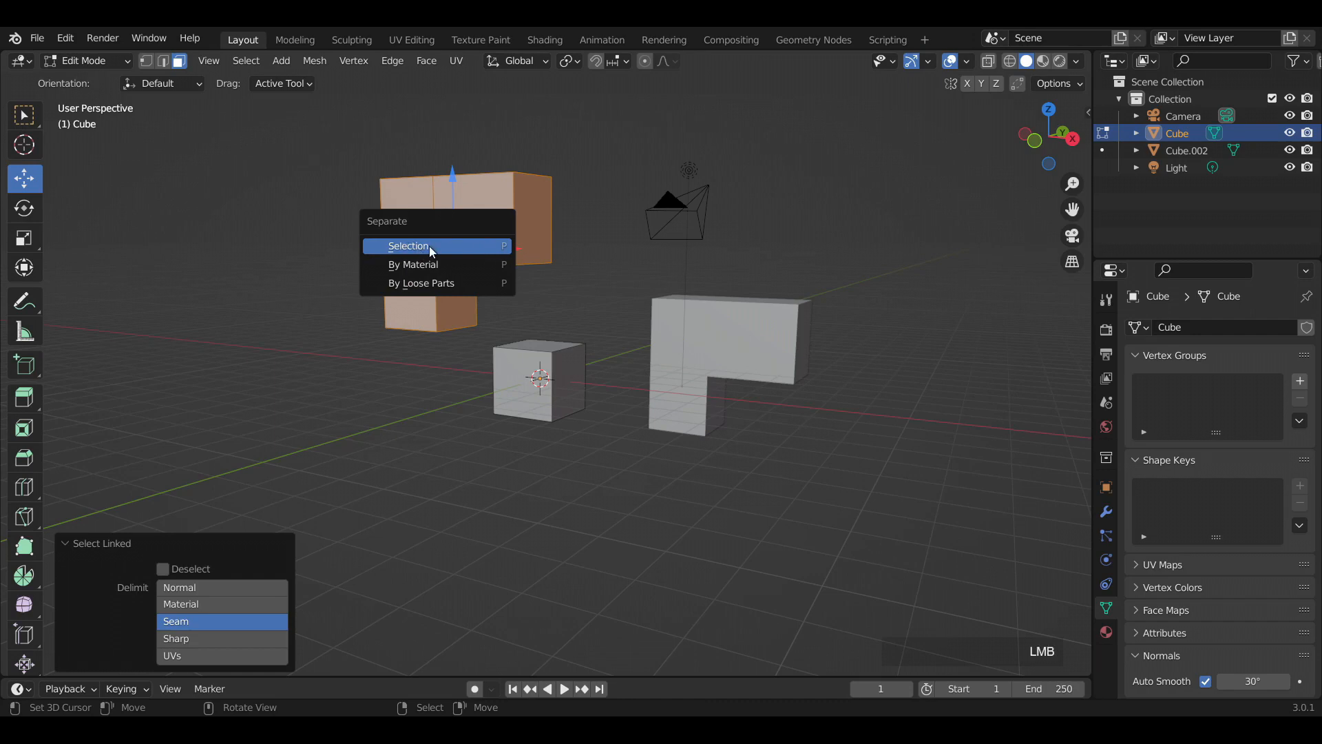
left_click(428, 246)
key("Tab")
Move the separated L-shaped object about -2.32 m in X, -1.17 m in Y and 0.50 m in Z.
left_click(482, 265)
right_click(477, 258)
key("g")
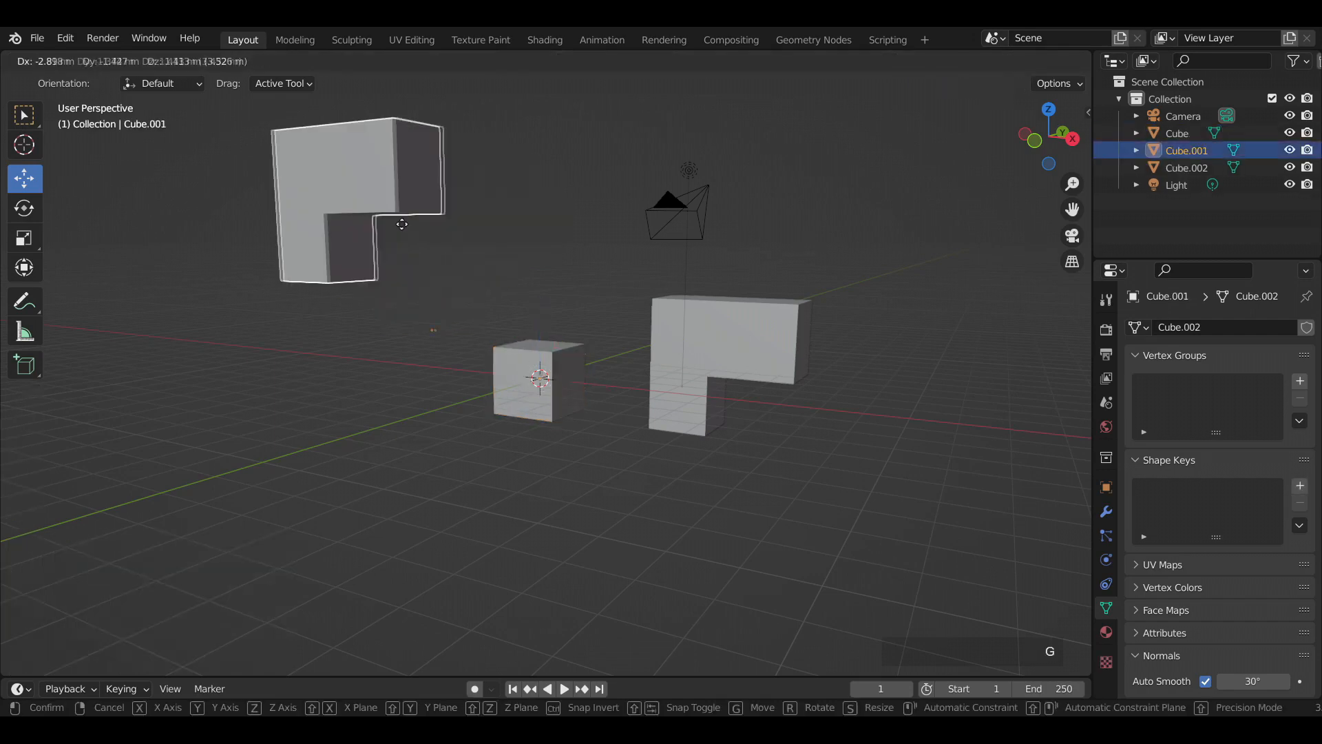
right_click(499, 275)
middle_click_drag(540, 307, 516, 281)
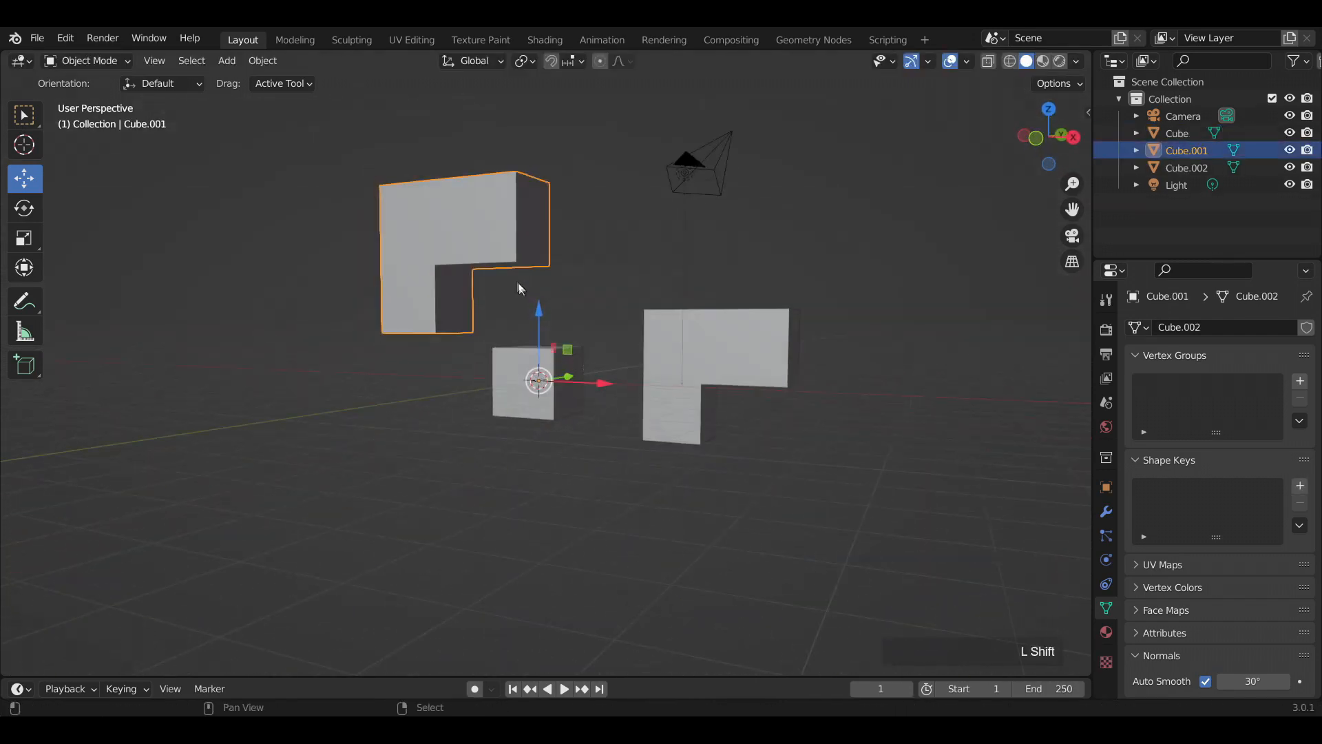
scroll(588, 321, "up", 2)
key("g")
left_click(485, 303)
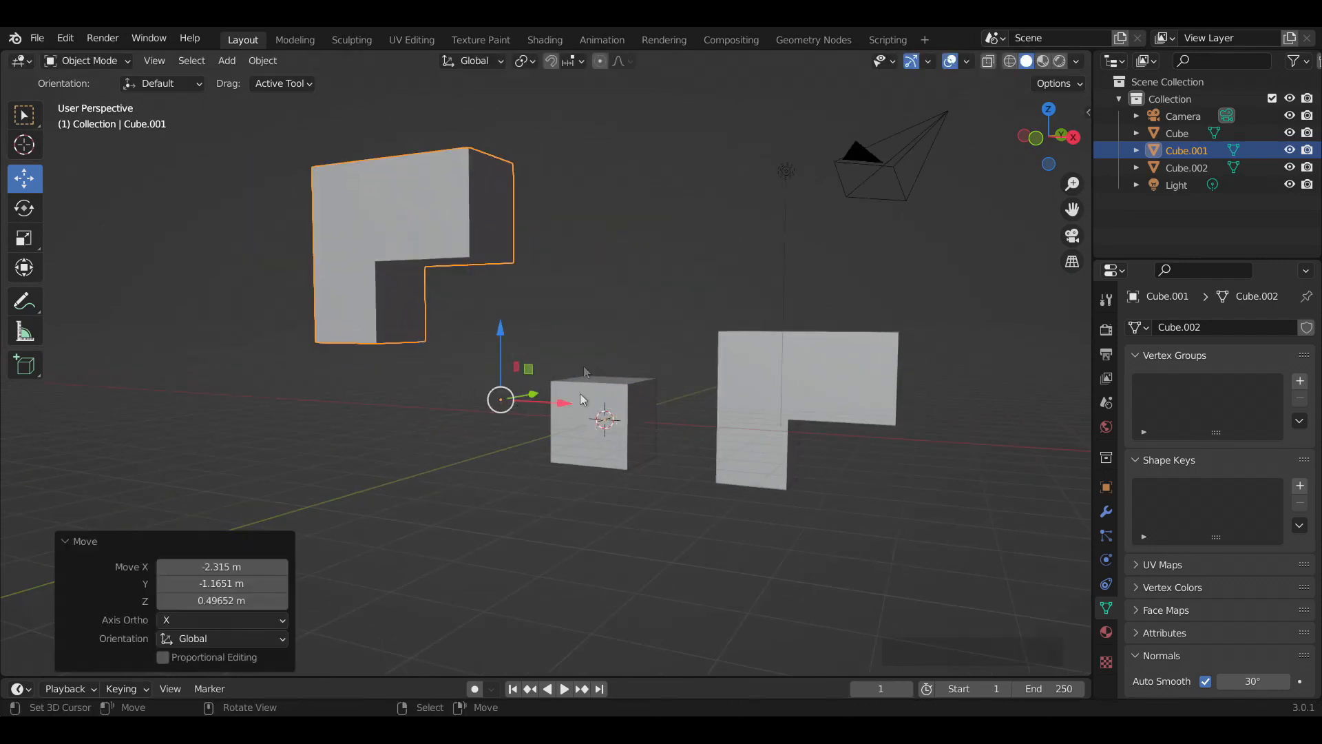
Set the origin of the separated L-shaped object to its Center of Mass (Surface).
middle_click_drag(440, 340, 596, 386, "shift")
left_click(267, 61)
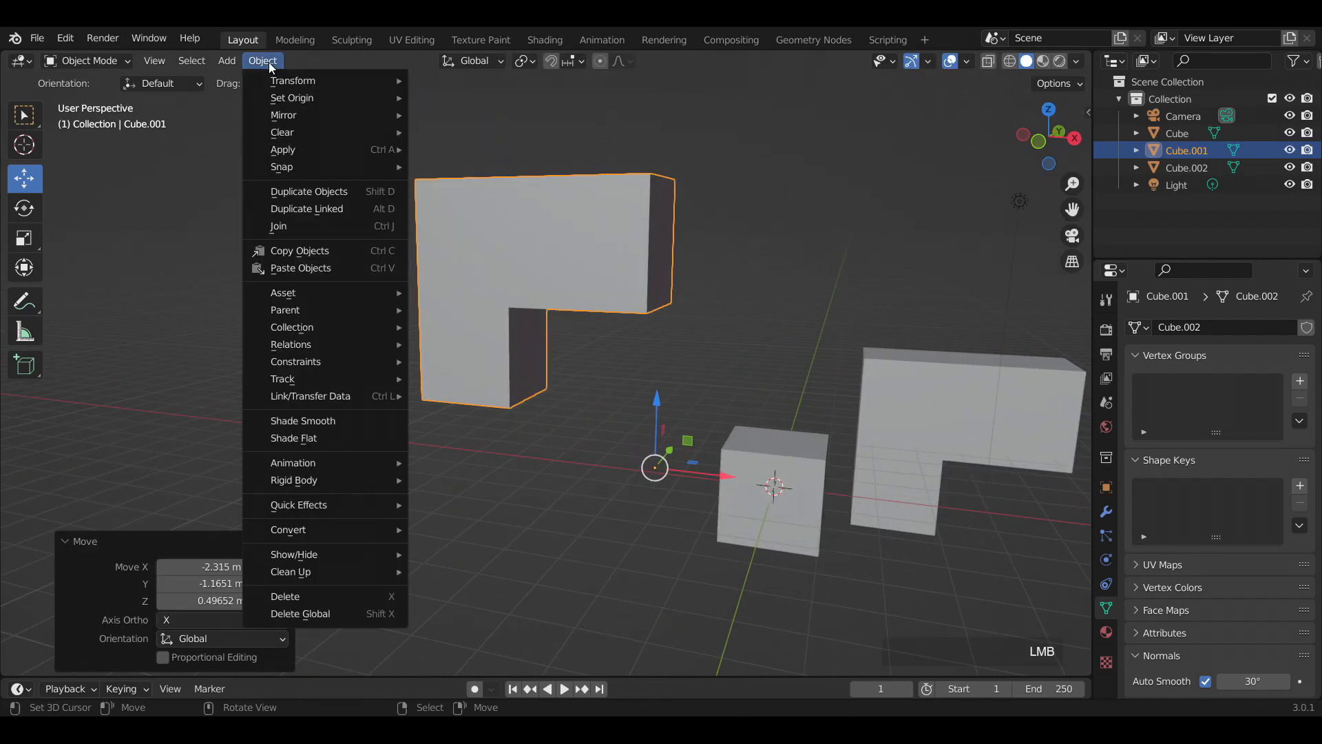
mouse_move(292, 98)
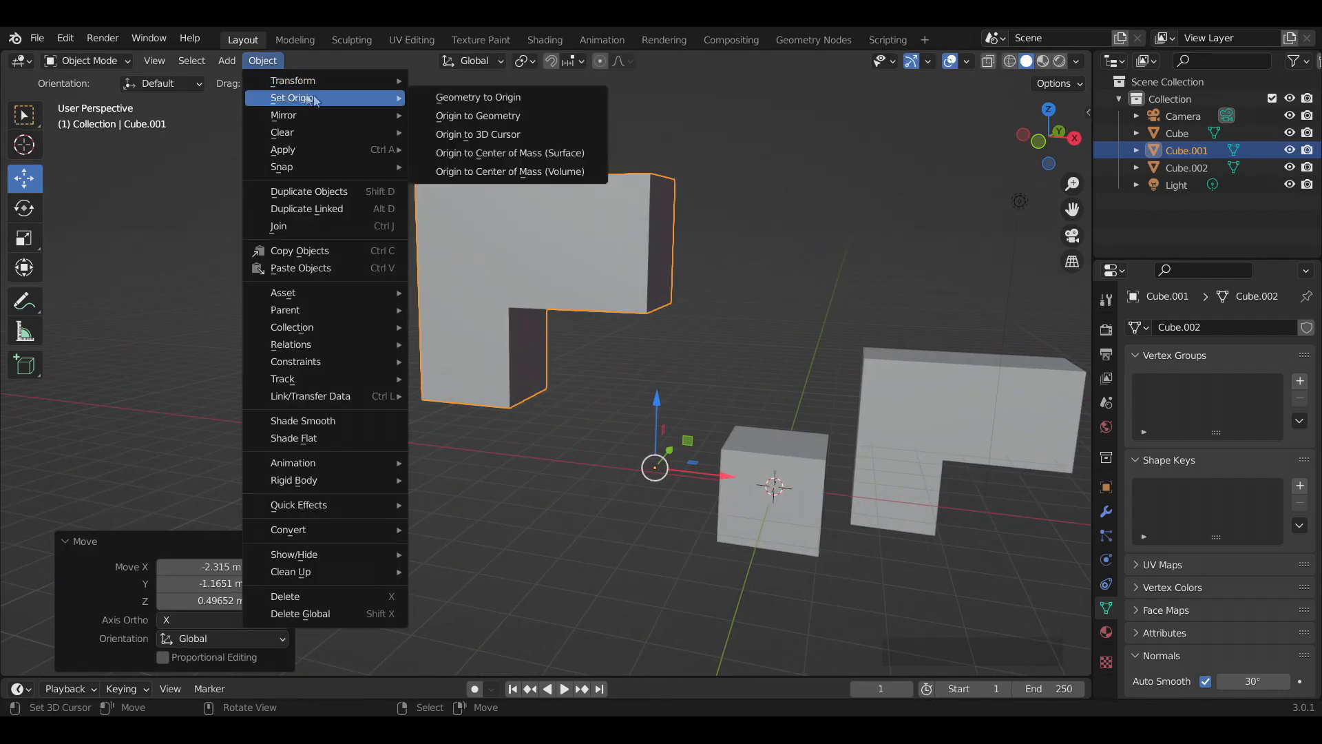
left_click(539, 155)
Place the 3D cursor on the lower block of the L-shaped object and set its origin to the 3D Cursor.
left_click(262, 61)
middle_click_drag(725, 288, 536, 308)
key("Tab")
left_click(433, 356, "shift")
key("Tab")
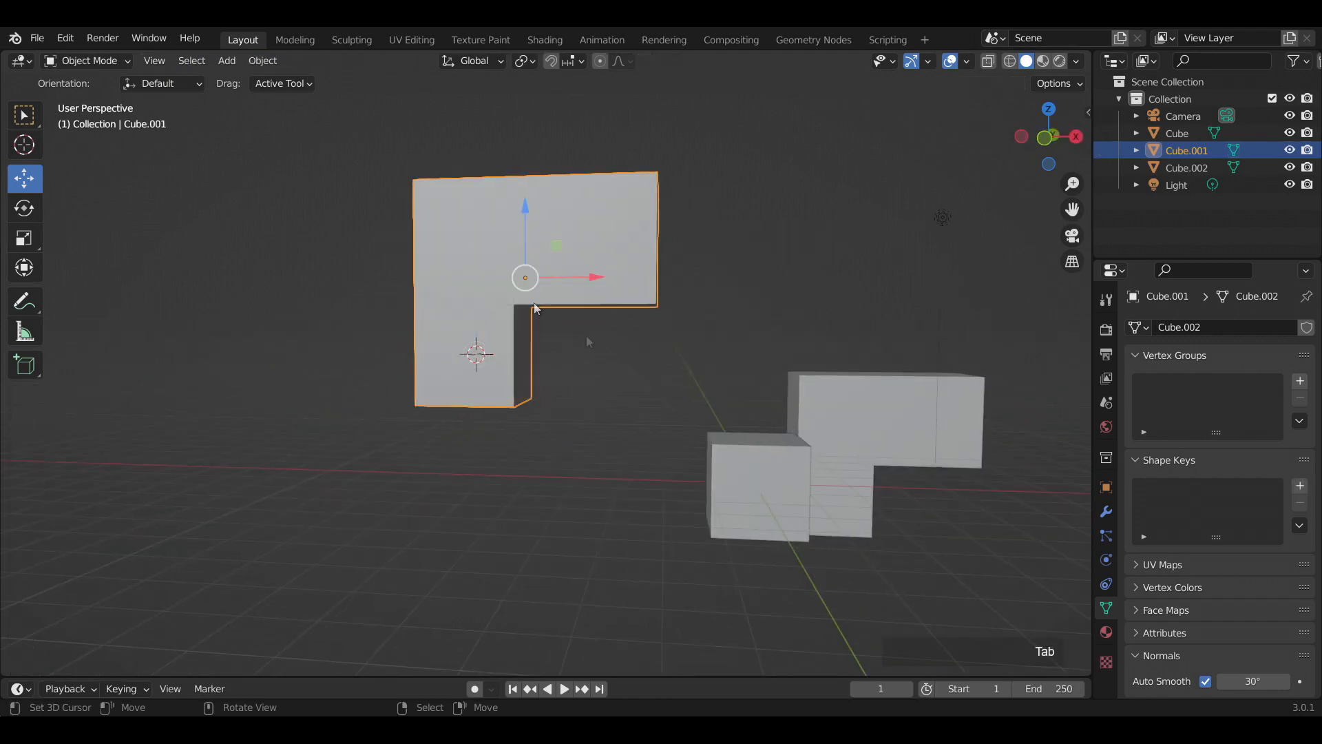
left_click(274, 61)
mouse_move(320, 101)
left_click(486, 134)
Hide the separated L-shaped object and reveal it again.
right_click(664, 372)
scroll(588, 397, "down", 2)
middle_click_drag(664, 372, 498, 329)
left_click(497, 329)
key("h")
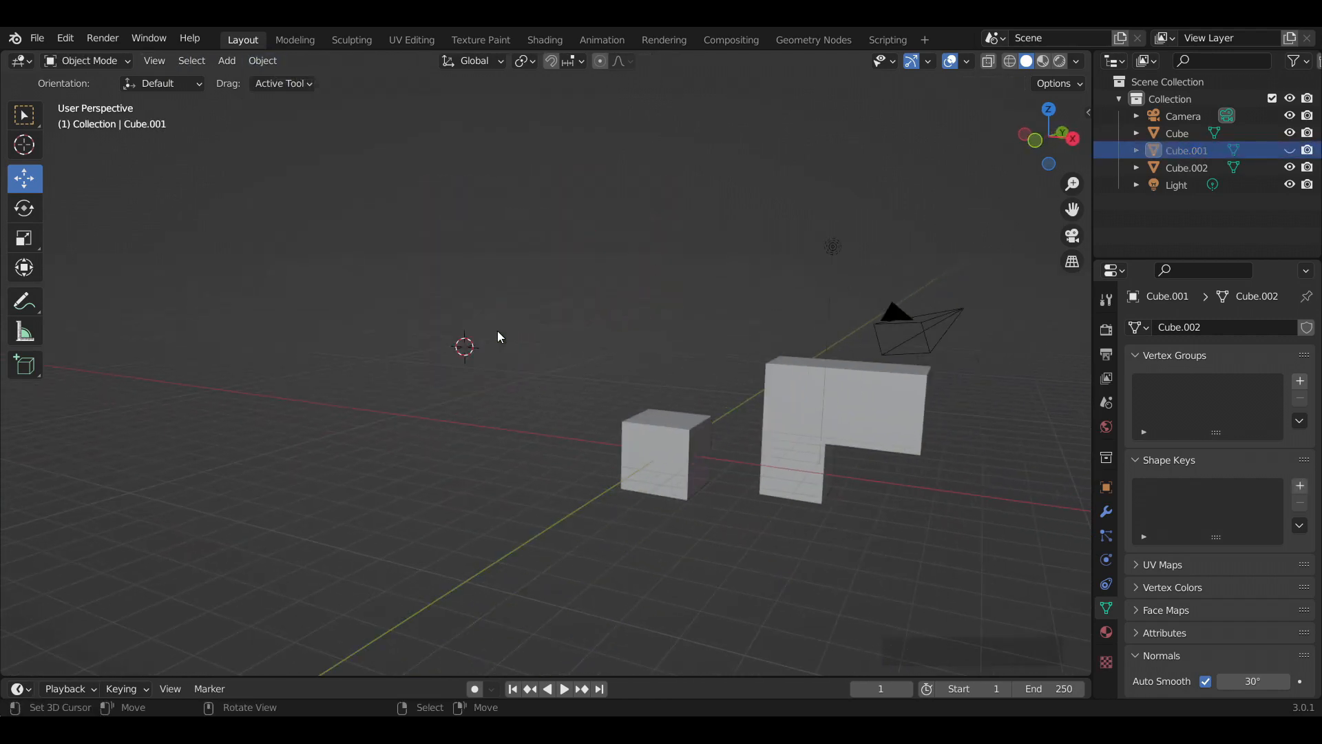
key("alt+h")
left_click(649, 387)
middle_click_drag(673, 378, 460, 339, "shift")
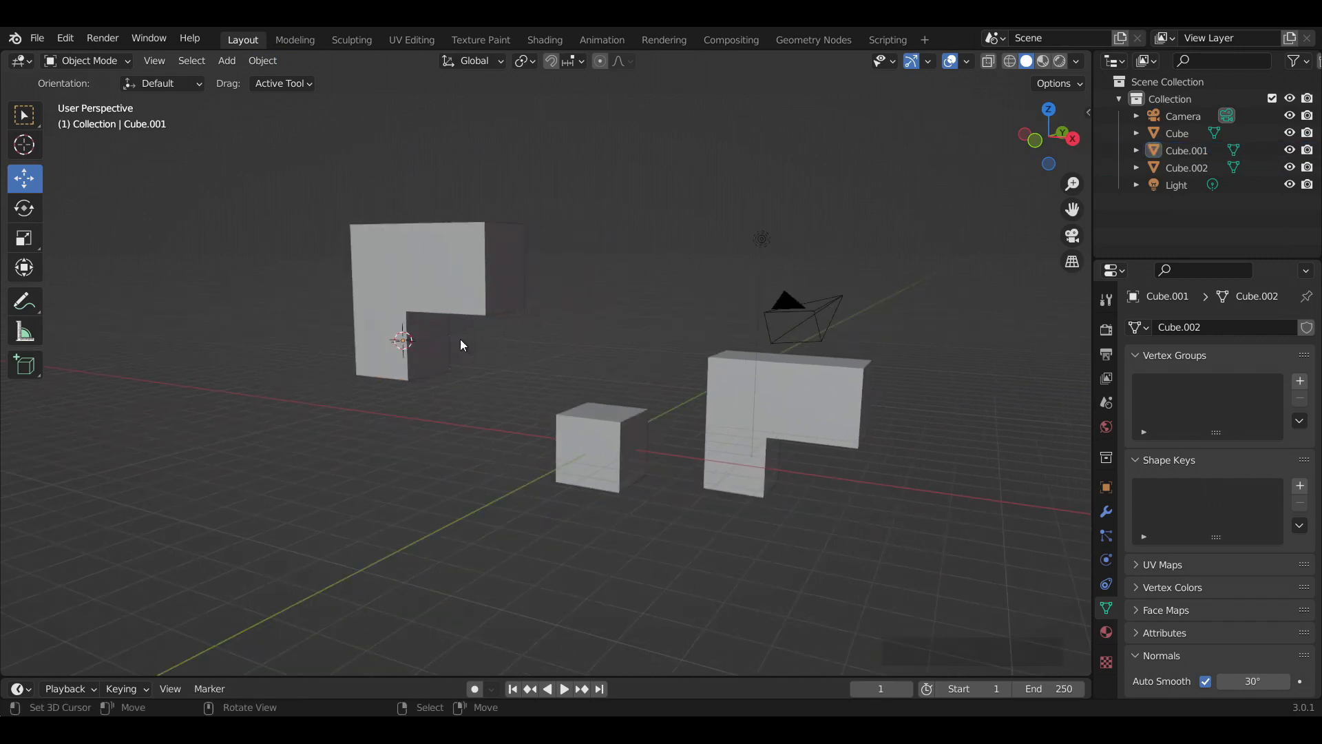
Hide every object except the small cube and reveal all the hidden objects again.
right_click(444, 337)
right_click(603, 432)
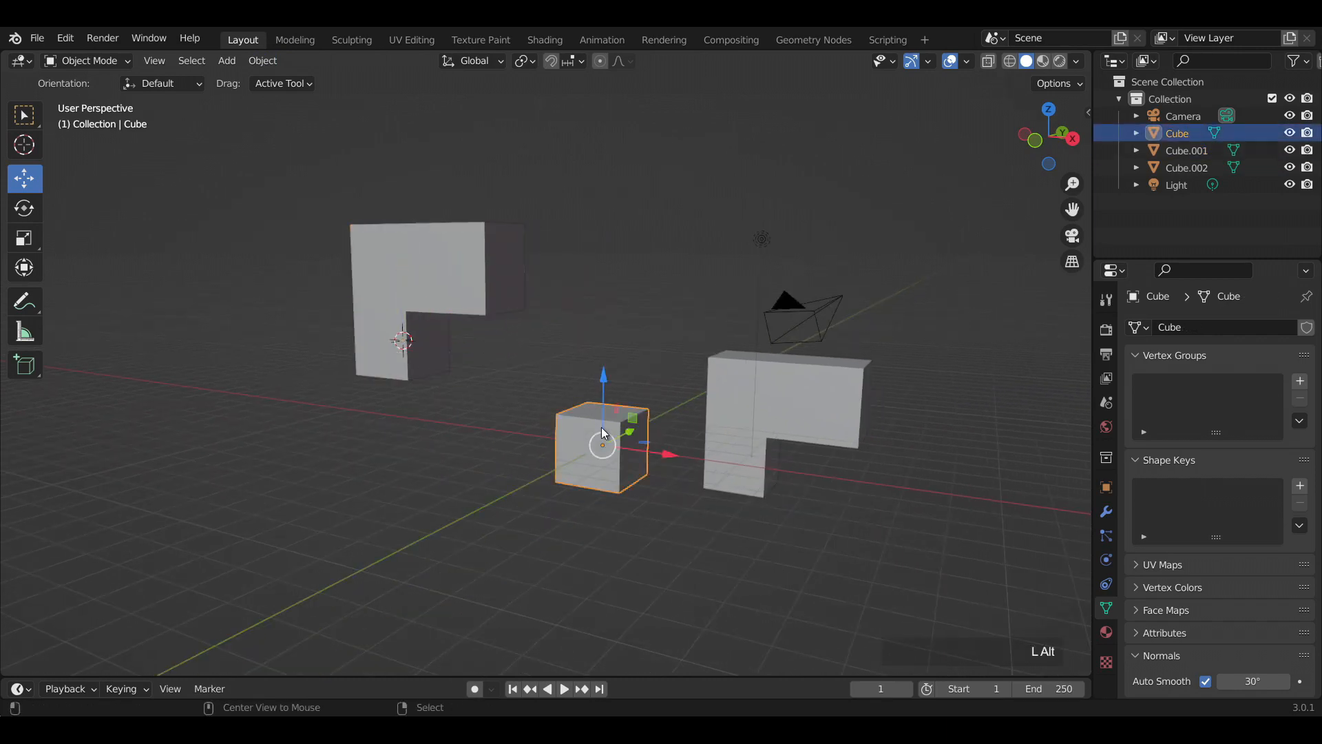
key("shift+h")
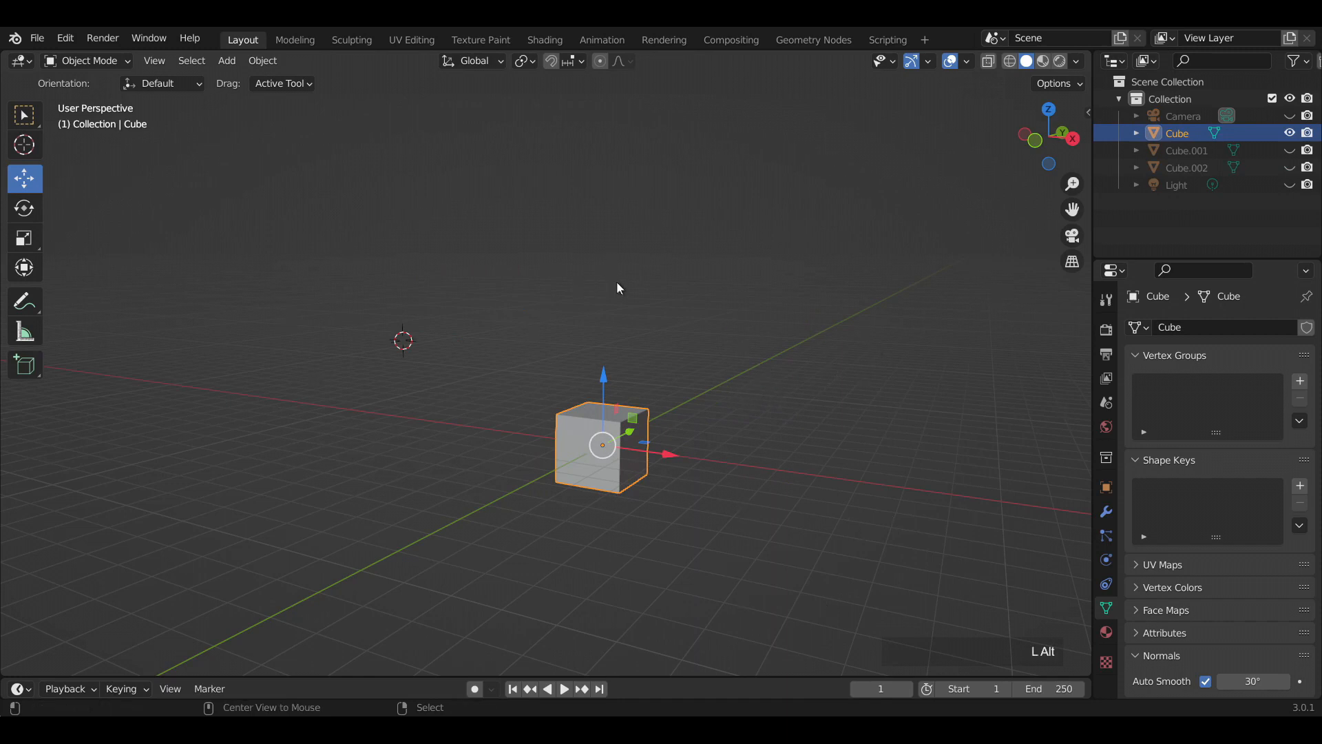
key("alt+h")
Open the small cube's object name for editing and leave it without entering a name.
right_click(618, 416)
key("F2")
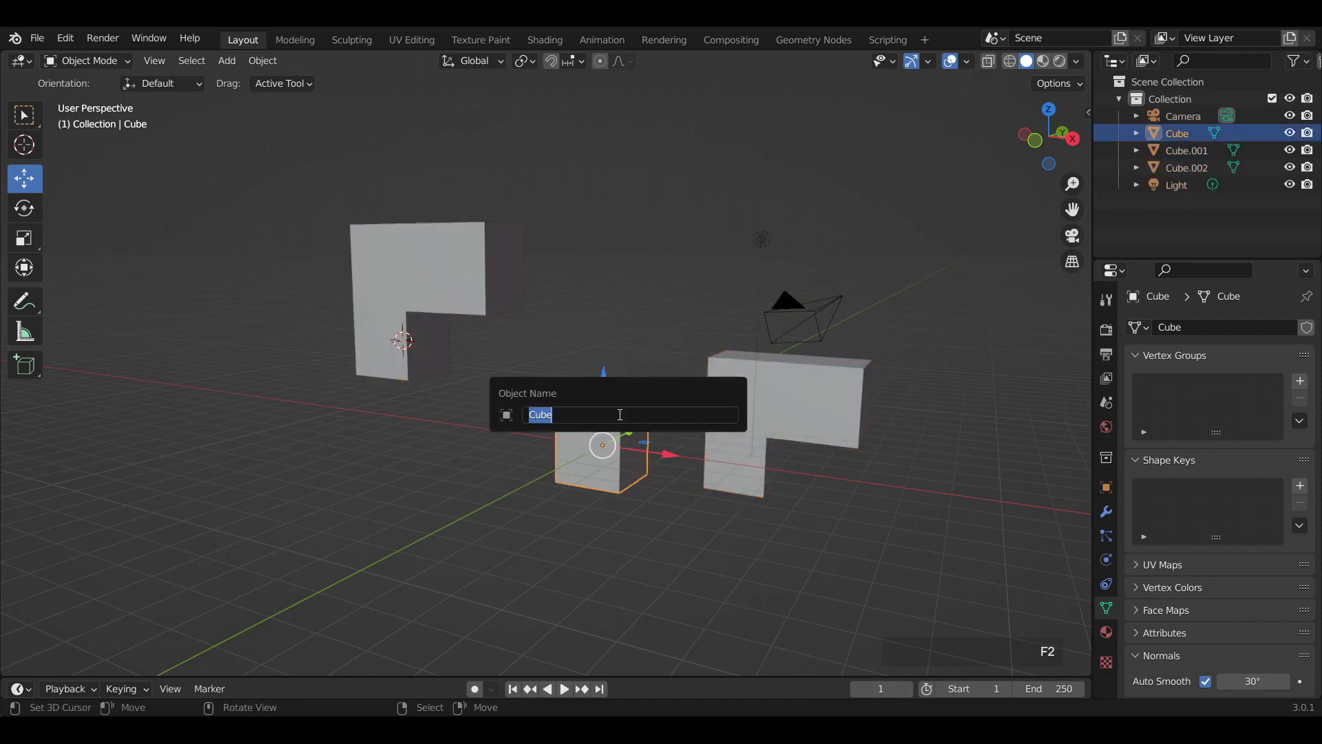
middle_click_drag(416, 310, 663, 400)
Search the commands for "add" and close the search without running anything.
key("F3")
type("add")
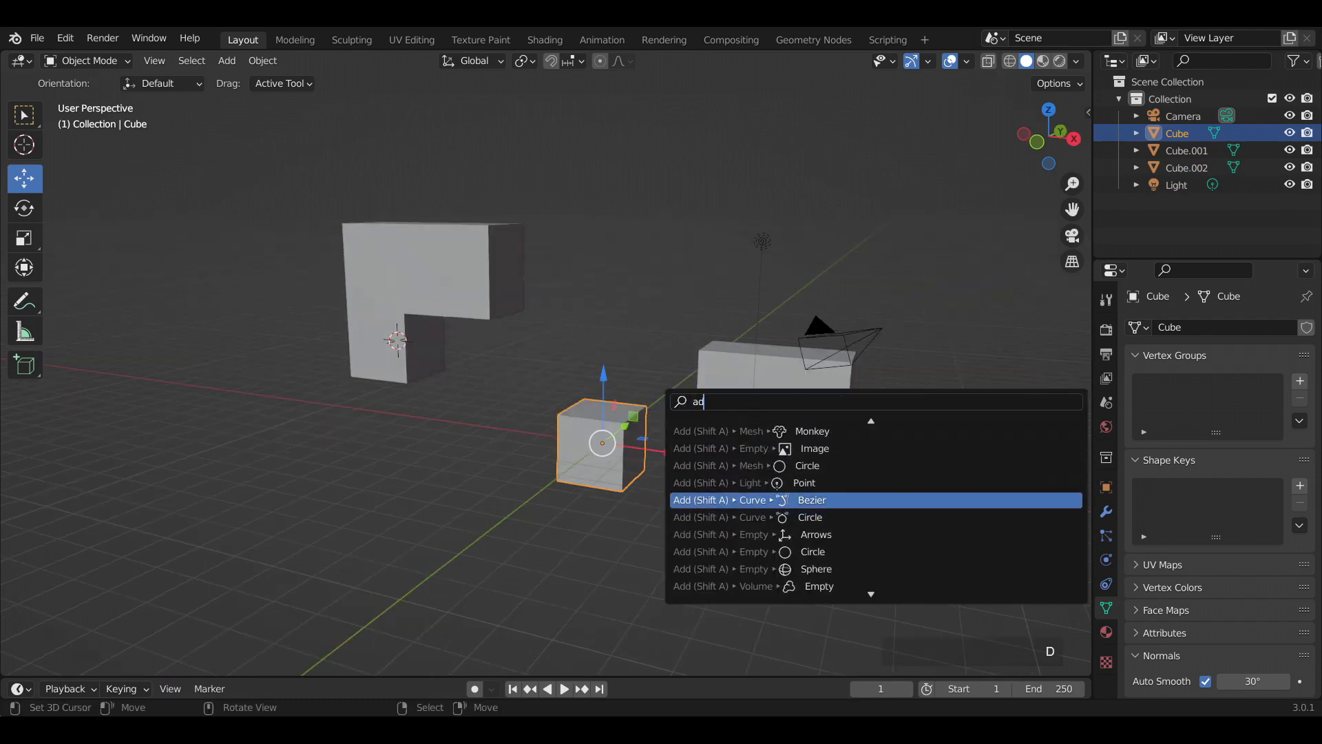
key("BackSpace")
key("BackSpace")
key("BackSpace")
key("Escape")
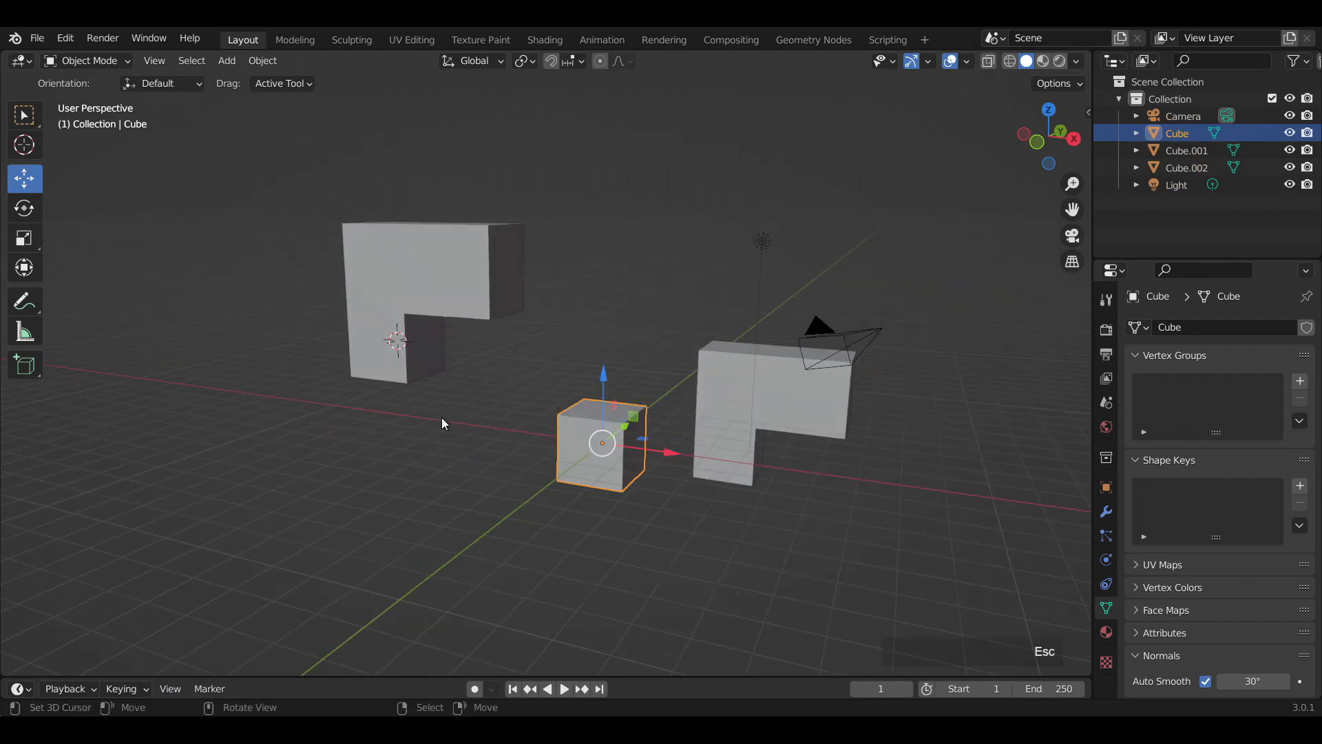
Select the small cube and both L-shaped objects and move them to a new collection named Collection 2.
key("m")
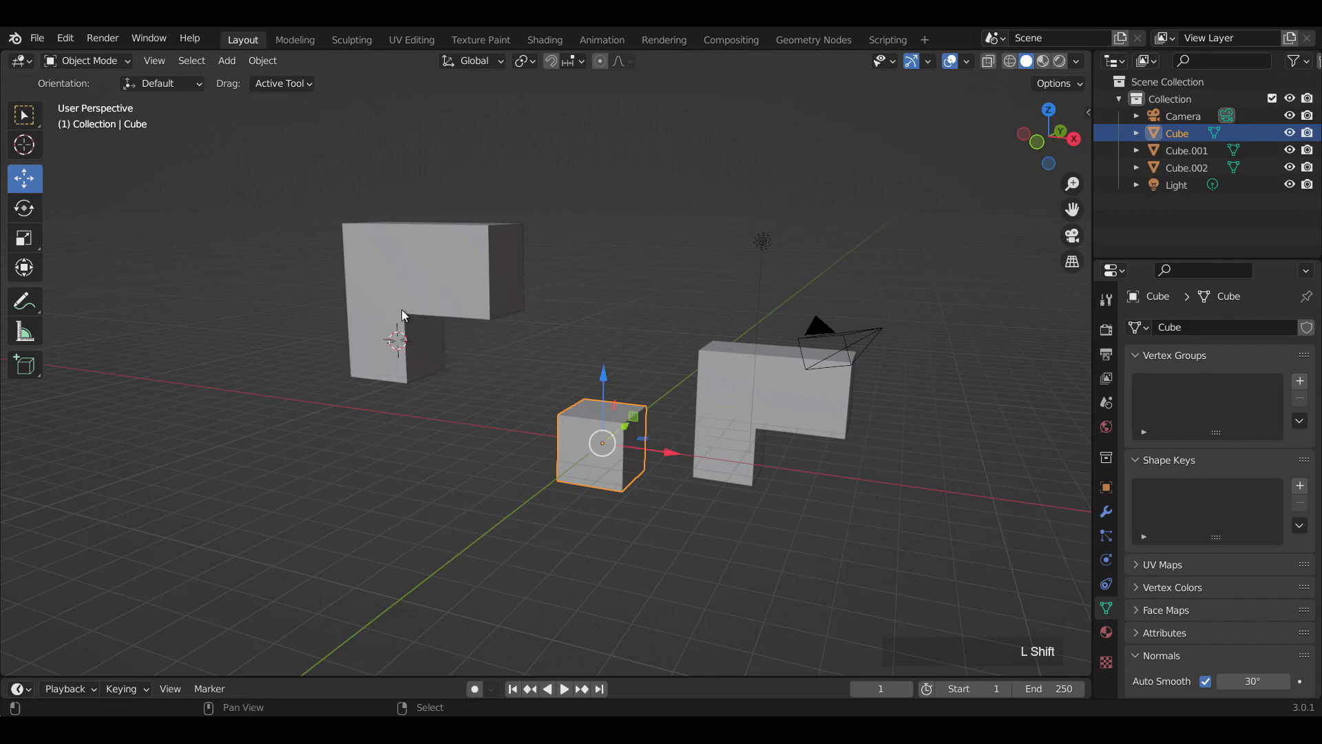
right_click(404, 319, "shift")
key("m")
right_click(774, 398, "shift")
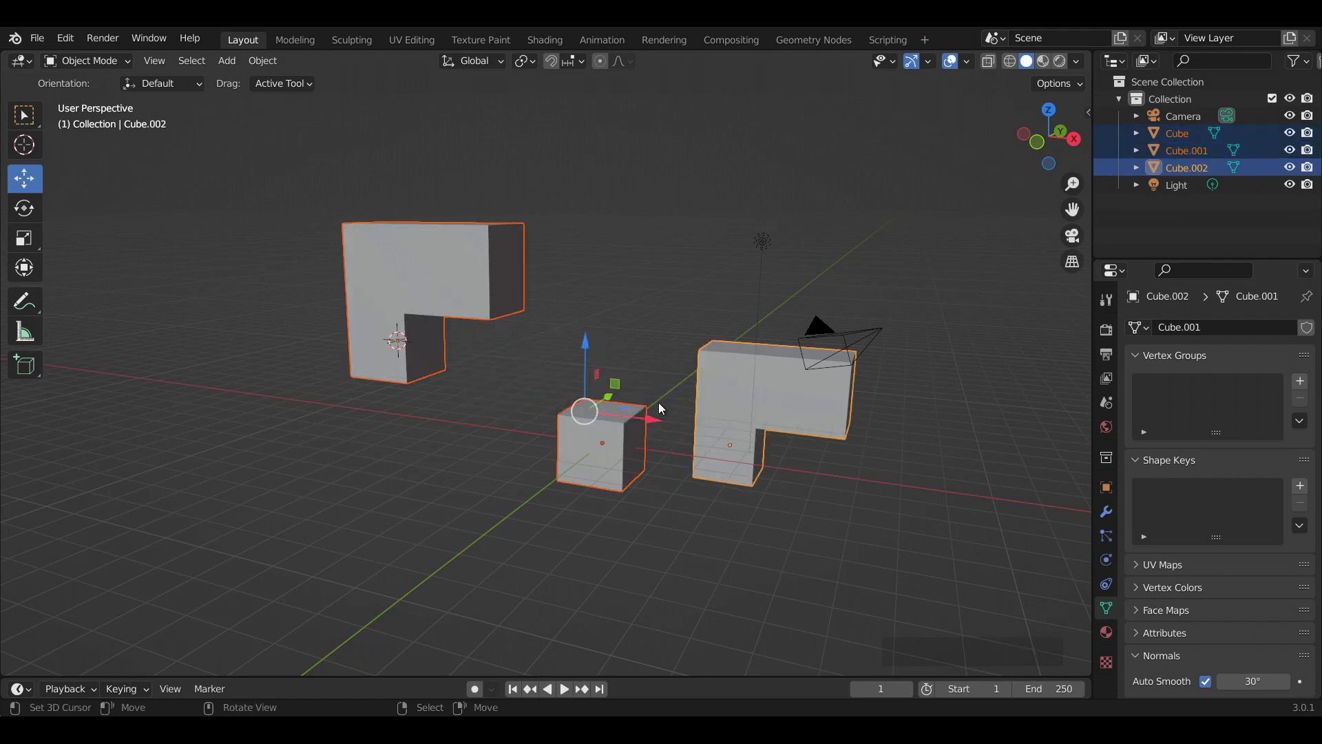
key("m")
left_click(638, 405)
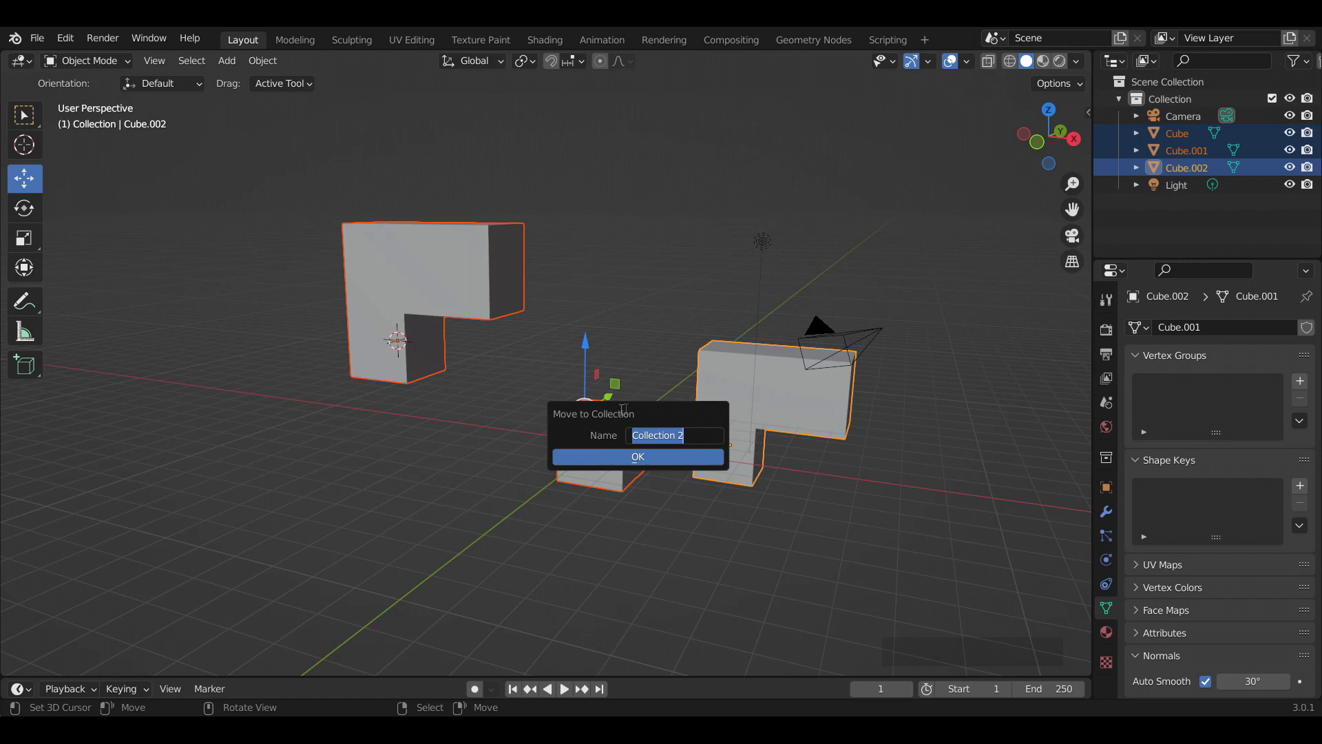
left_click(664, 458)
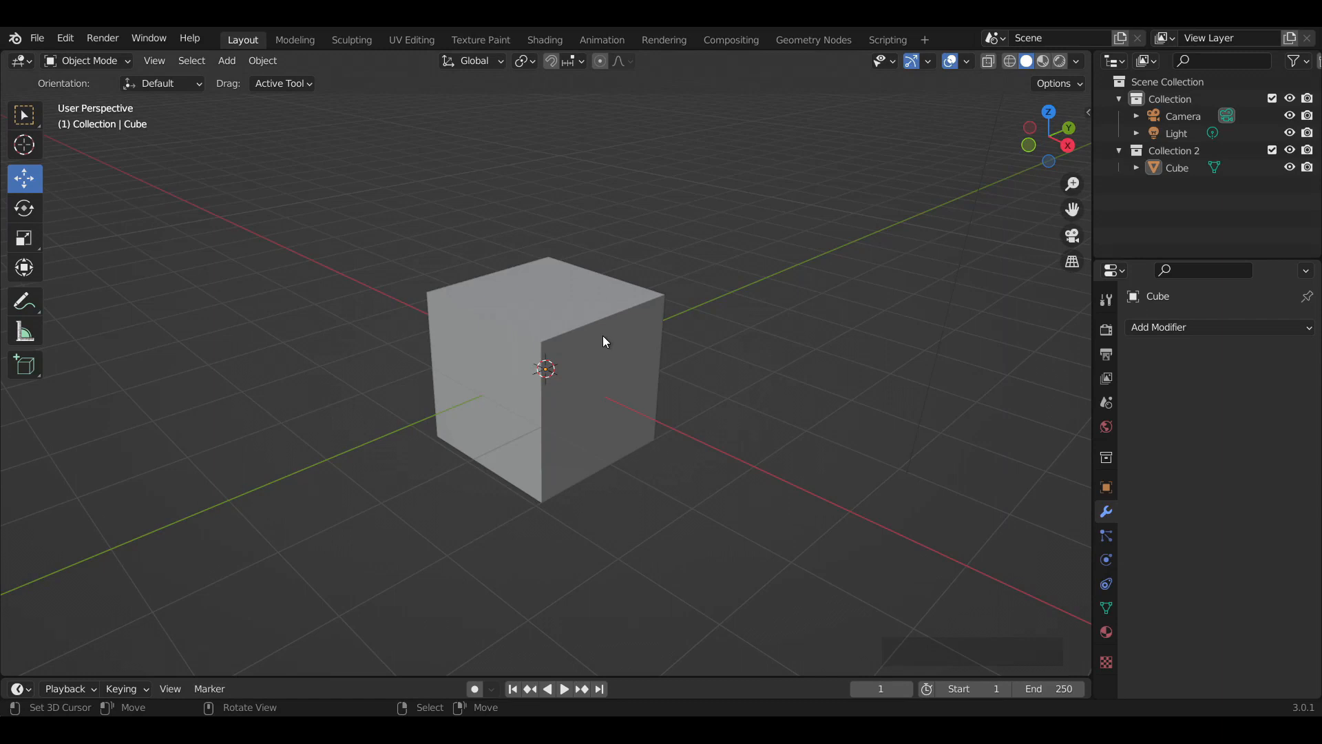
Add an Array modifier to the cube.
left_click(602, 337)
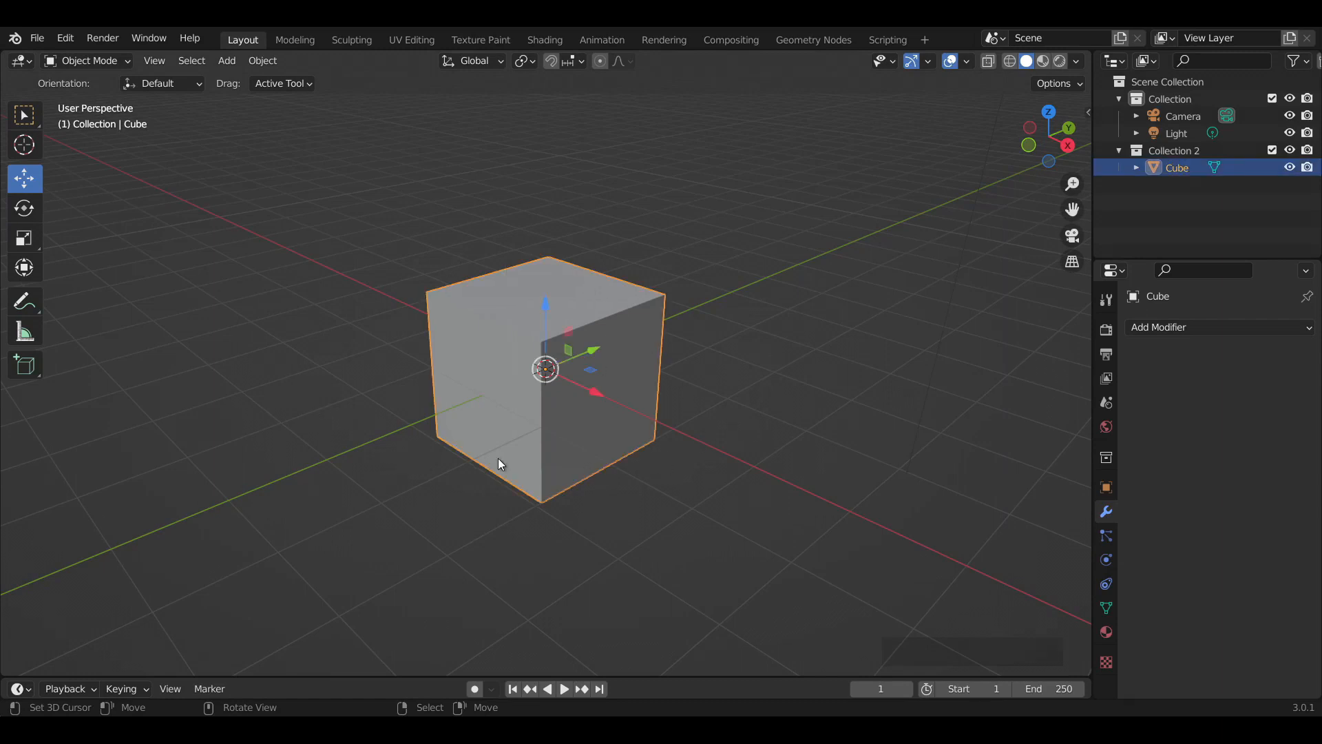
left_click(1106, 329)
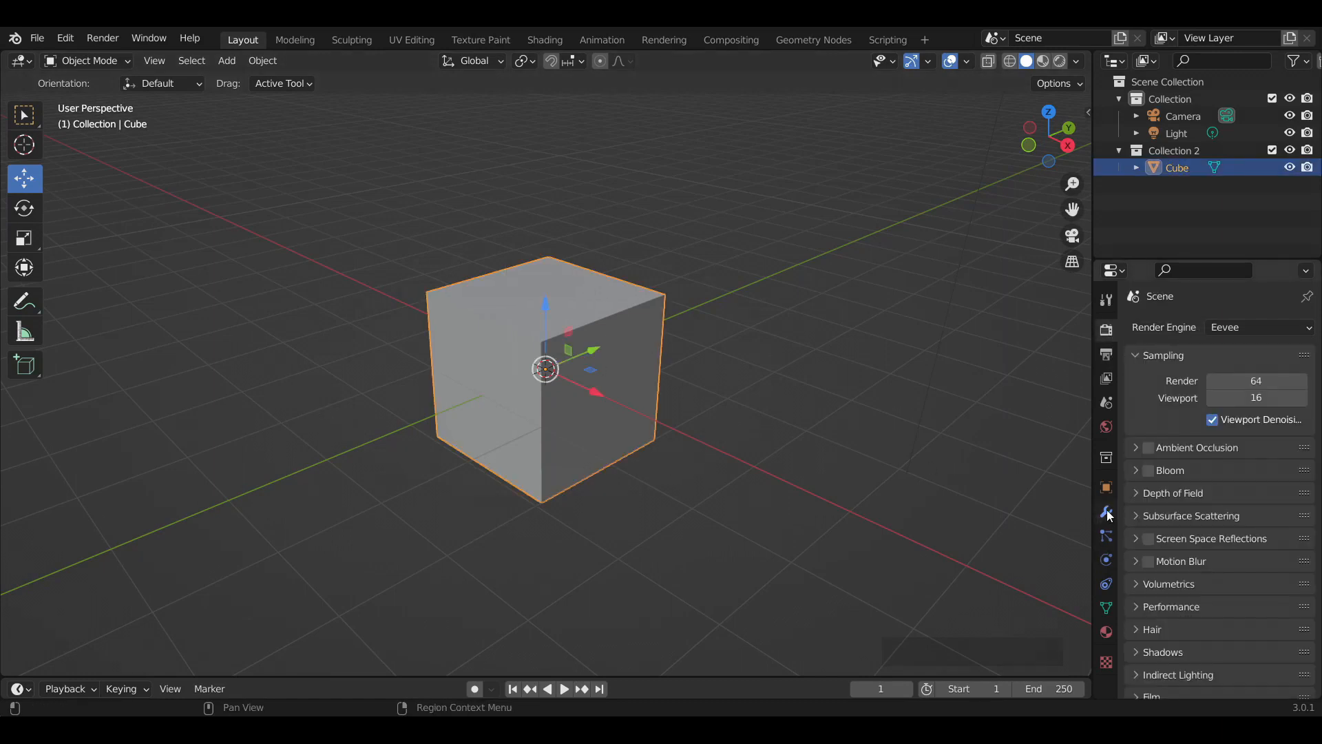
left_click(1107, 513)
left_click(1187, 330)
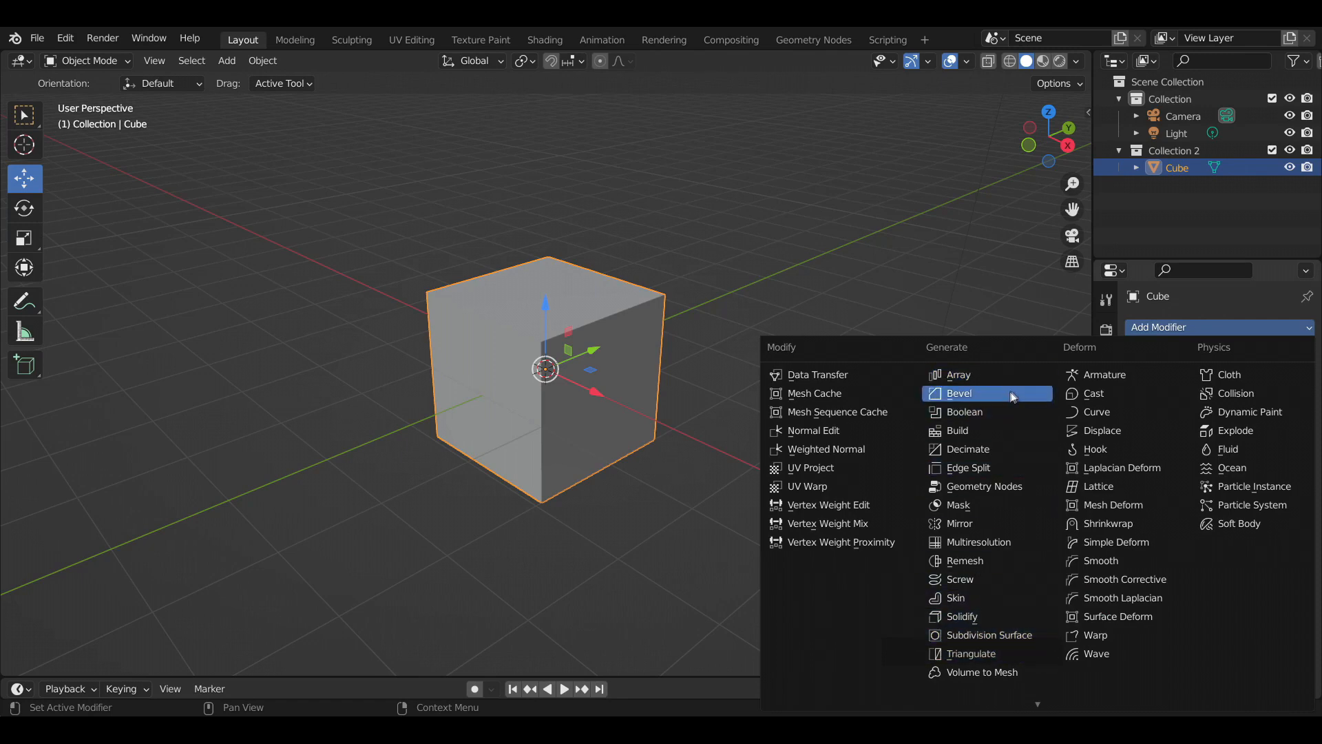
left_click(998, 378)
Try different copy counts in the cube's Array modifier and settle on a fixed count of 4.
scroll(655, 338, "down", 2)
middle_click_drag(662, 345, 819, 327)
left_click(1286, 403)
left_click(1286, 403)
left_click(1286, 403)
left_click(1286, 403)
middle_click_drag(945, 354, 891, 391)
left_click_drag(1244, 403, 1281, 402)
middle_click_drag(899, 351, 839, 359)
left_click_drag(1247, 404, 1208, 405)
middle_click_drag(978, 413, 926, 428)
Set the array's relative offset to 1.6 in X and -0.9 in Y, and switch from Relative Offset to Constant Offset.
left_click_drag(1254, 456, 1170, 472)
left_click(1160, 429)
left_click(1161, 515)
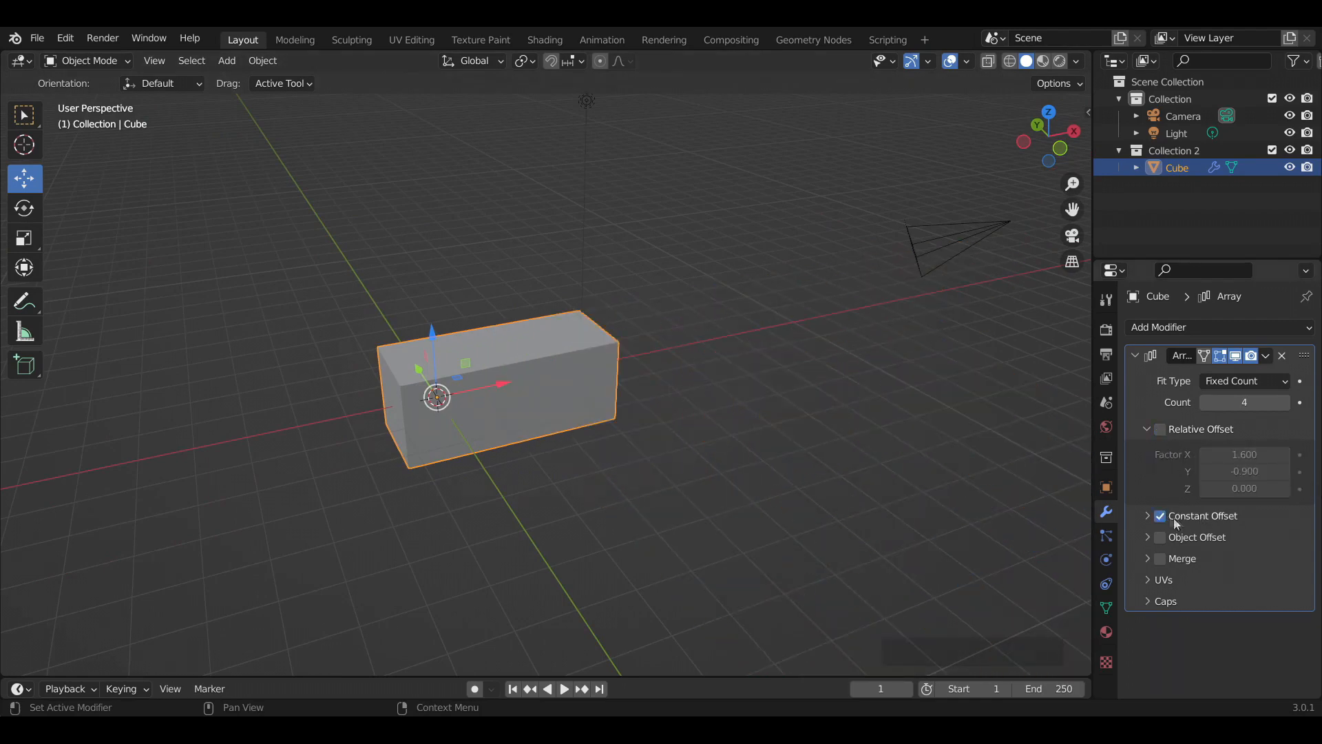
Set the array's constant offset to 3.29 m in X and -1.05 m in Y, and enable Merge.
left_click(1180, 523)
mouse_move(1244, 541)
left_mouse_down()
mouse_move(1273, 541)
mouse_move(1232, 541)
mouse_move(1312, 558)
mouse_move(1239, 558)
left_mouse_up()
middle_click_drag(580, 389, 628, 397)
left_click(1162, 624)
left_click(1149, 626)
left_click(1149, 626)
middle_click_drag(764, 475, 698, 444)
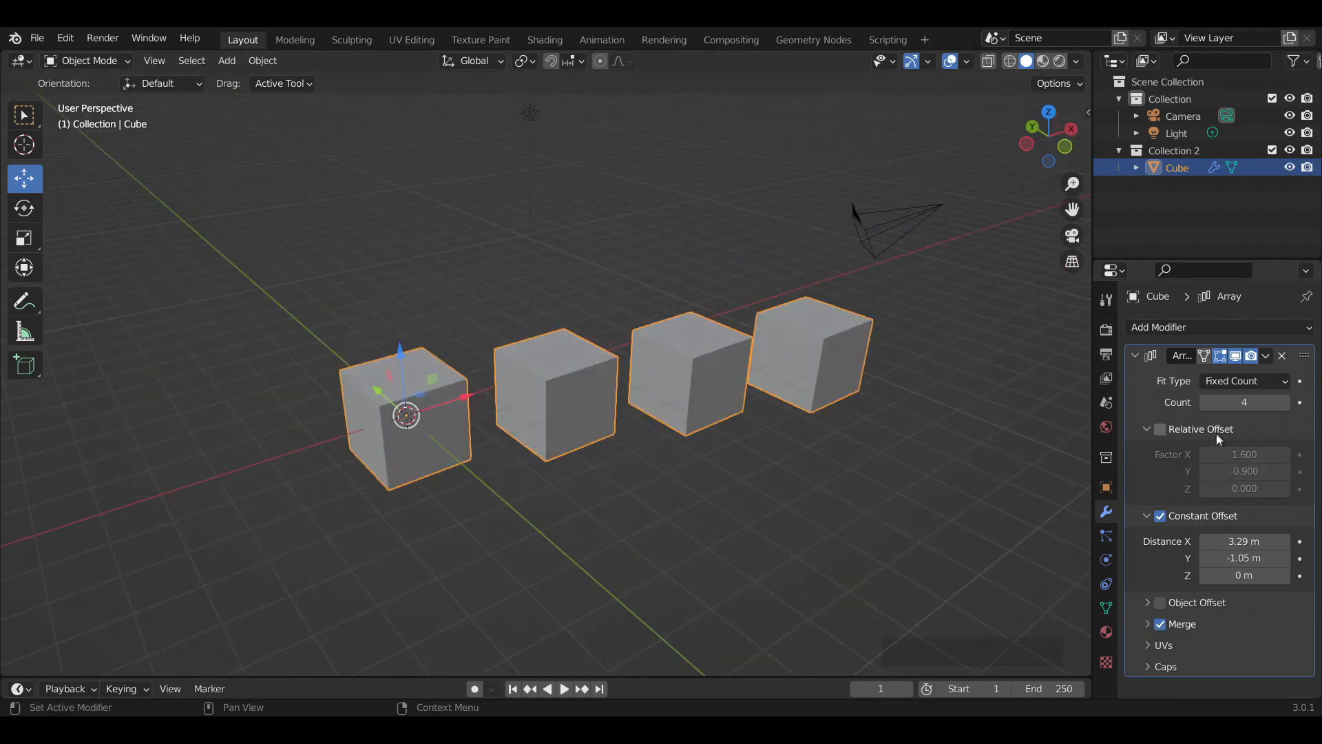
Apply the Array modifier, try moving the resulting mesh in Edit Mode, and undo back to the unapplied modifier.
key("ctrl+a")
key("Tab")
key("a")
key("g")
right_click(701, 509)
key("ctrl+z")
key("ctrl+z")
key("ctrl+z")
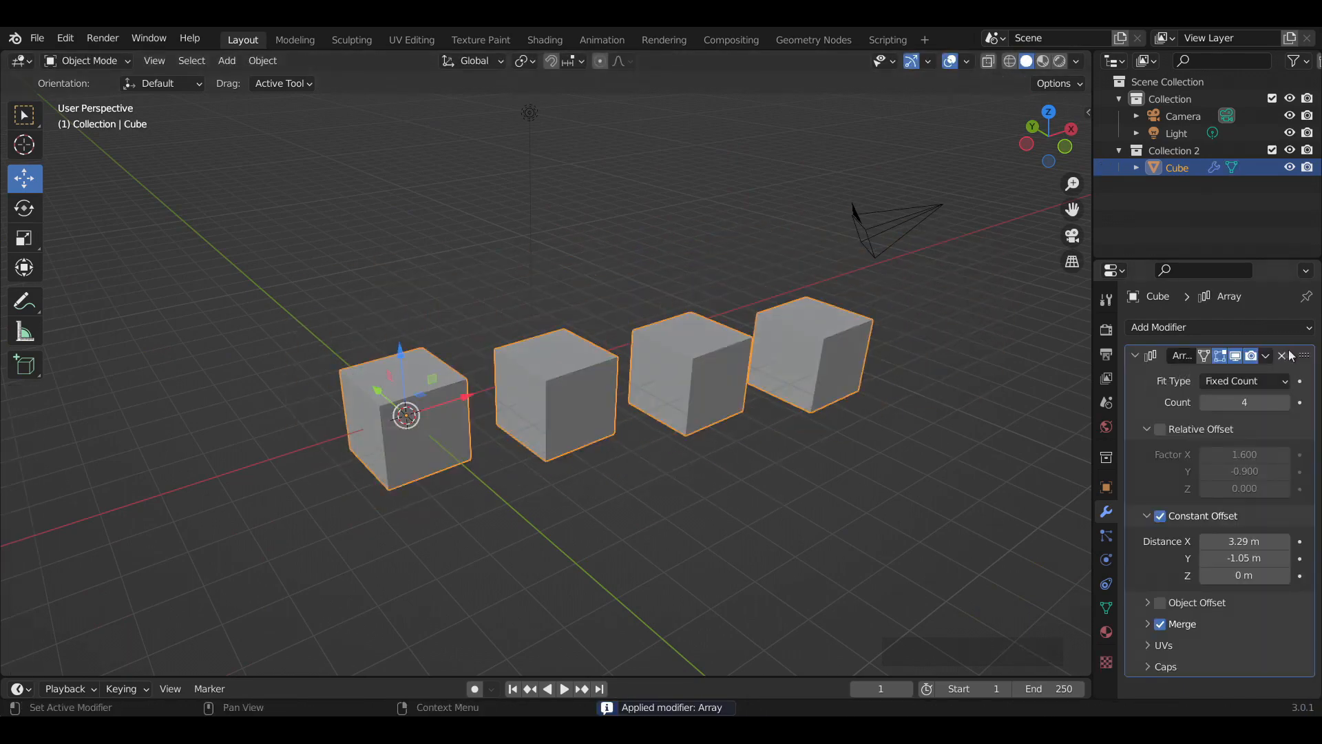
Remove the Array modifier from the cube and add a Solidify modifier.
left_click(1282, 356)
key("KP_Decimal")
scroll(684, 456, "down", 1)
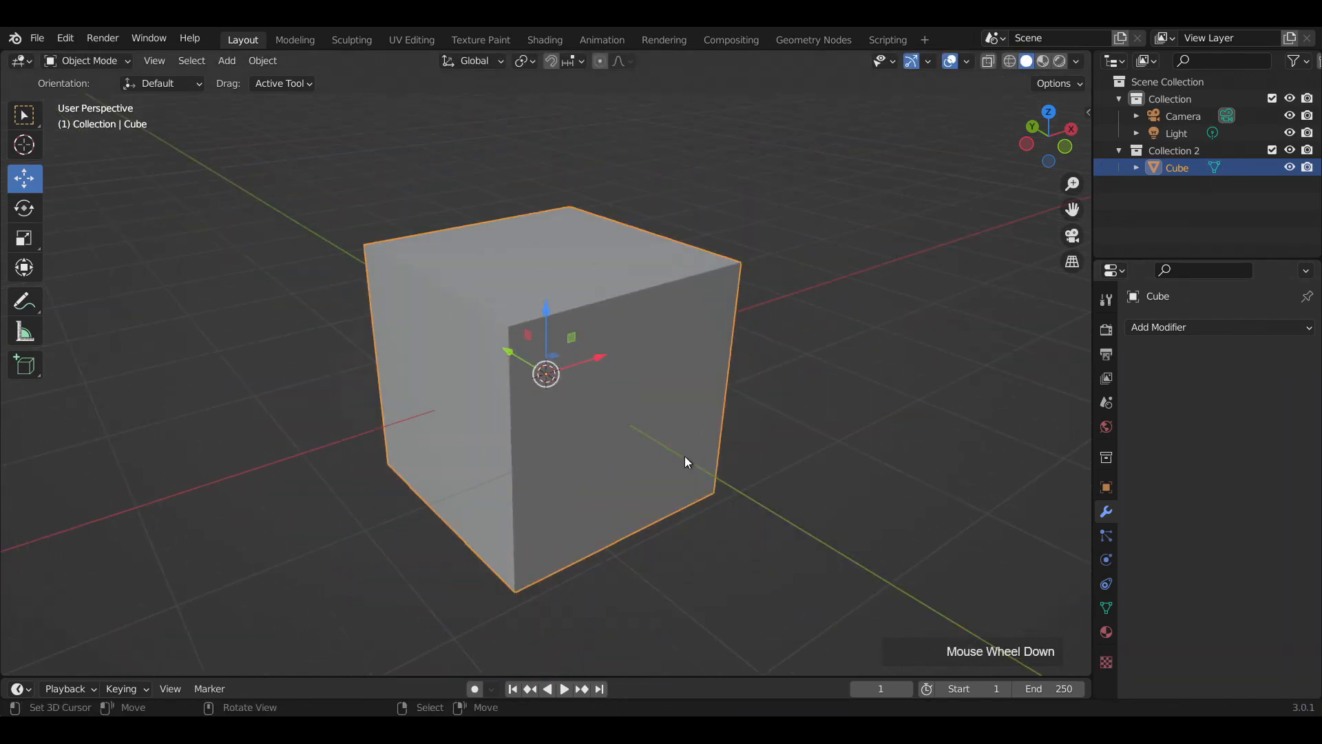
left_click(1256, 327)
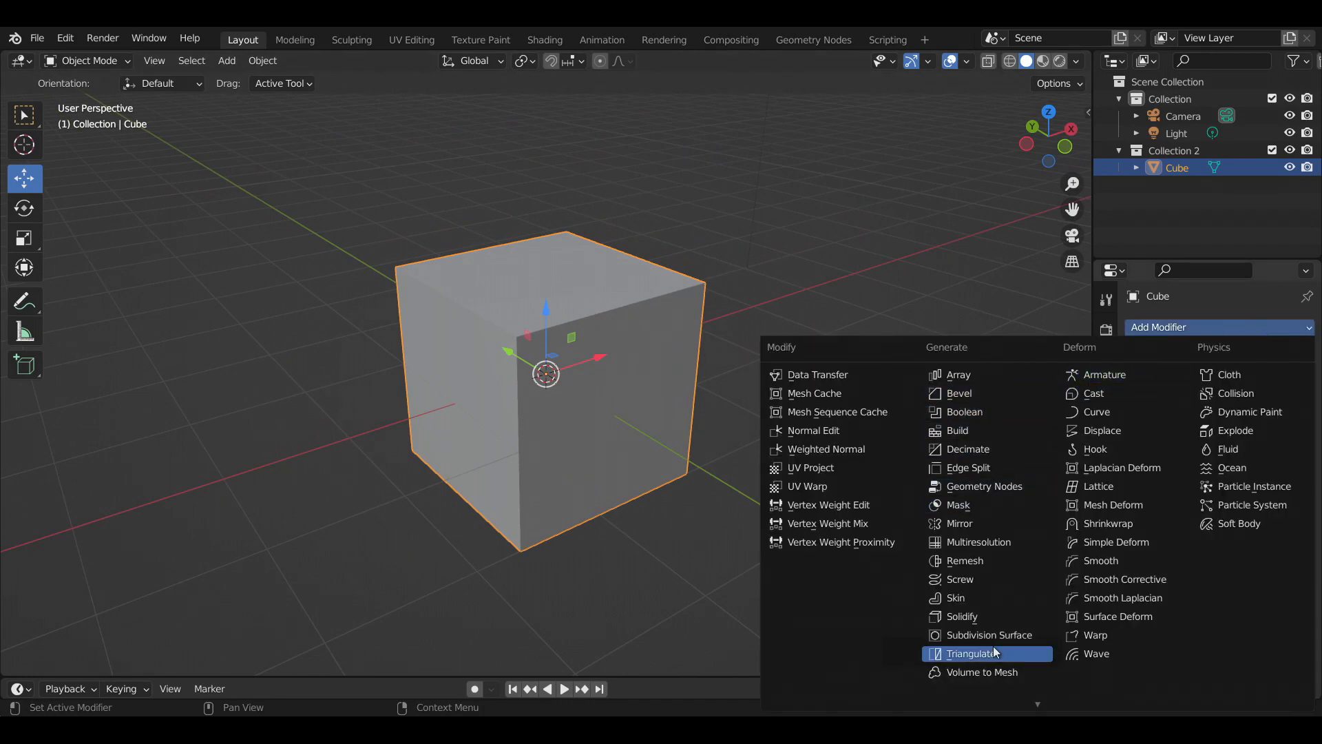
left_click(993, 618)
Delete the cube's top face in Edit Mode and return to Object Mode.
key("Tab")
right_click(600, 296)
key("x")
left_click(600, 296)
key("Tab")
Set the Solidify thickness of the open cube to 0.32 m and enable Even Thickness.
middle_click_drag(818, 337, 862, 396)
scroll(763, 368, "up", 3)
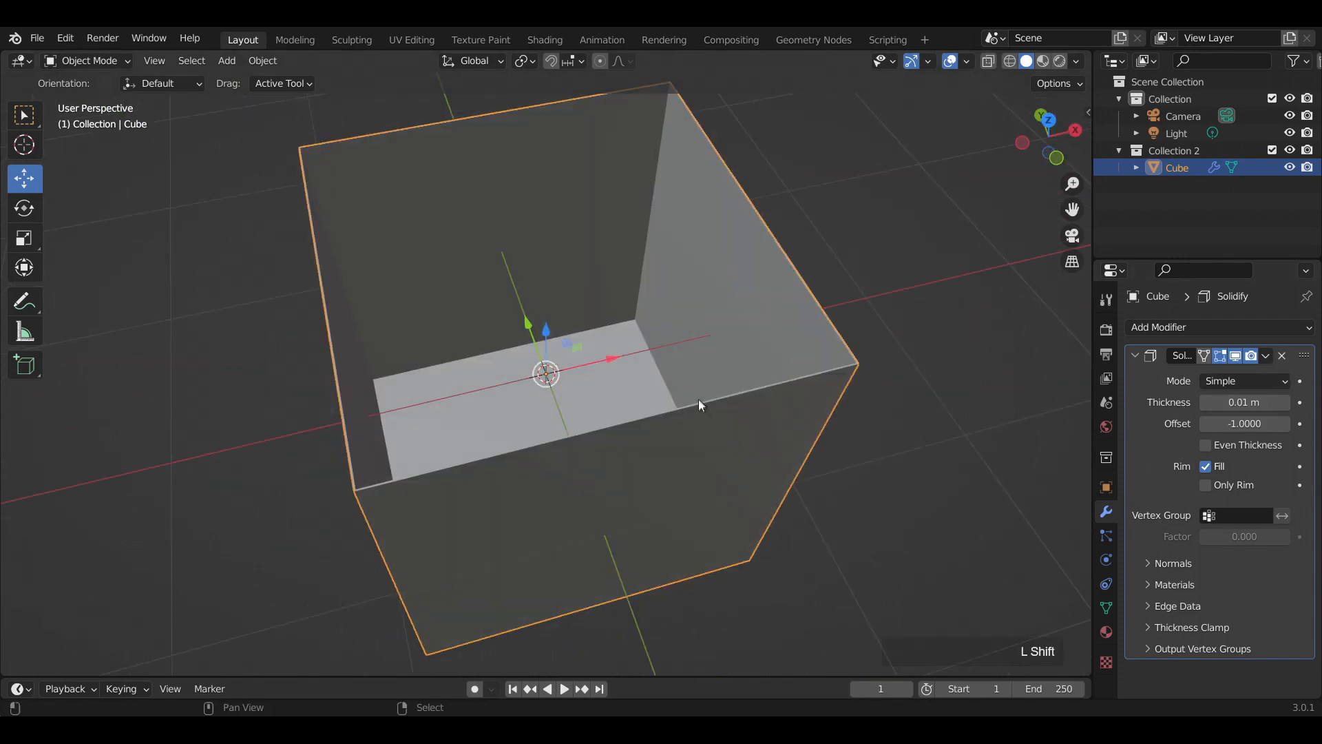
middle_click_drag(698, 405, 685, 423, "shift")
left_click_drag(1290, 407, 1312, 407)
middle_click_drag(903, 399, 847, 372)
middle_click_drag(703, 354, 747, 366)
scroll(692, 434, "down", 2)
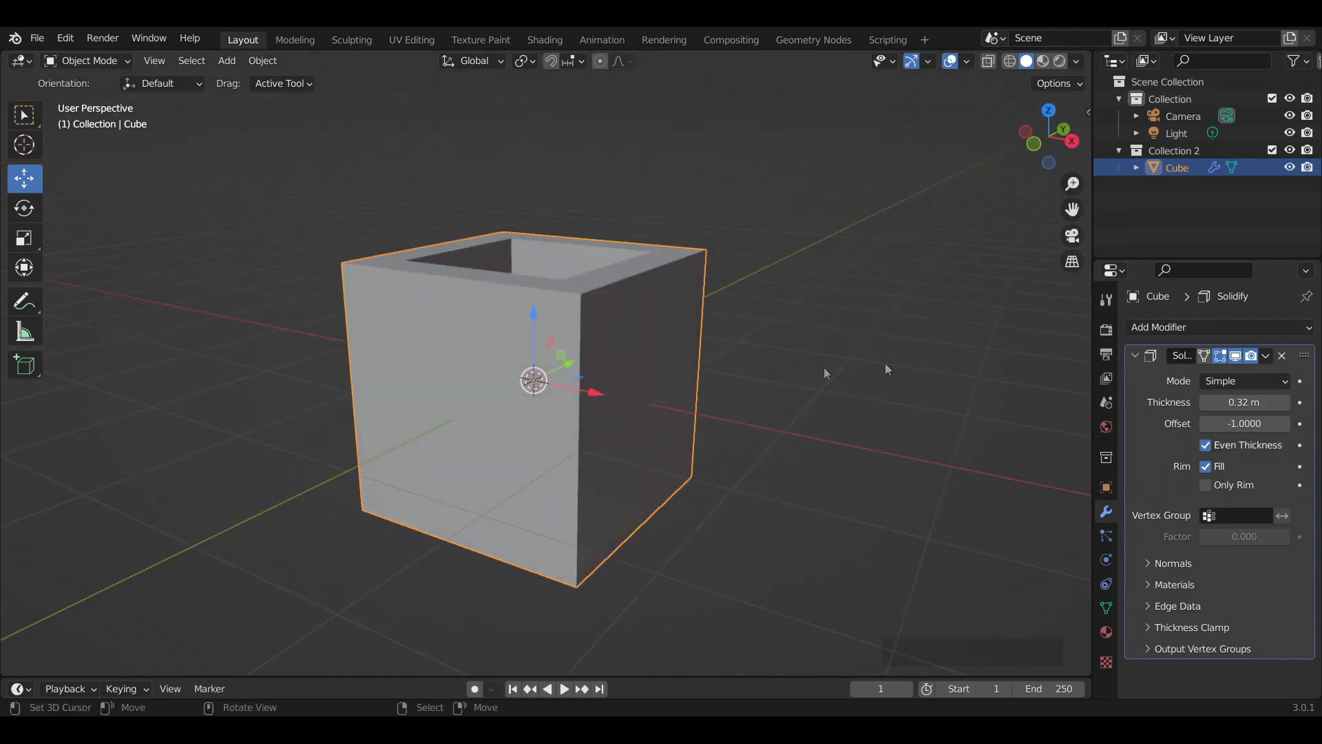
Add a Bevel modifier to the open cube and set the Solidify thickness to 0.31 m.
left_click(1183, 327)
left_click(1026, 394)
middle_click_drag(692, 312, 870, 329)
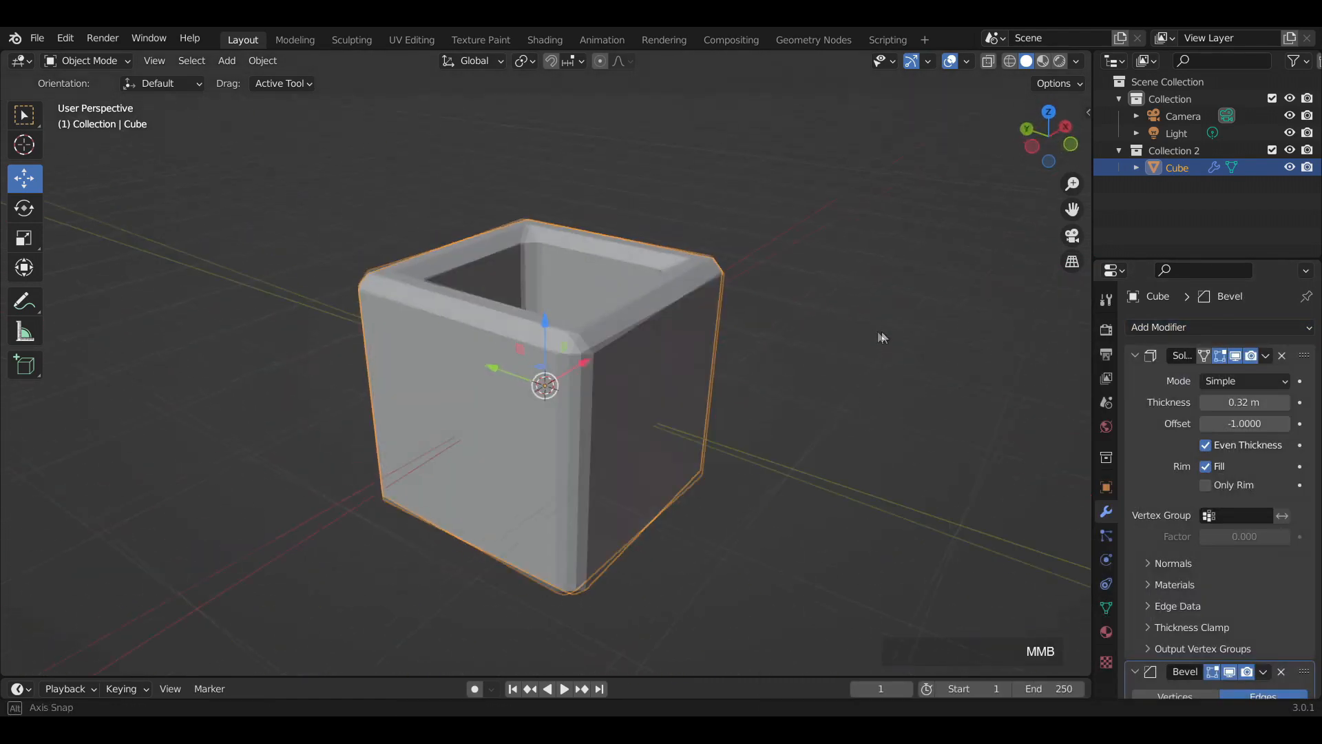
scroll(960, 369, "up", 3)
middle_click_drag(960, 370, 949, 395, "shift")
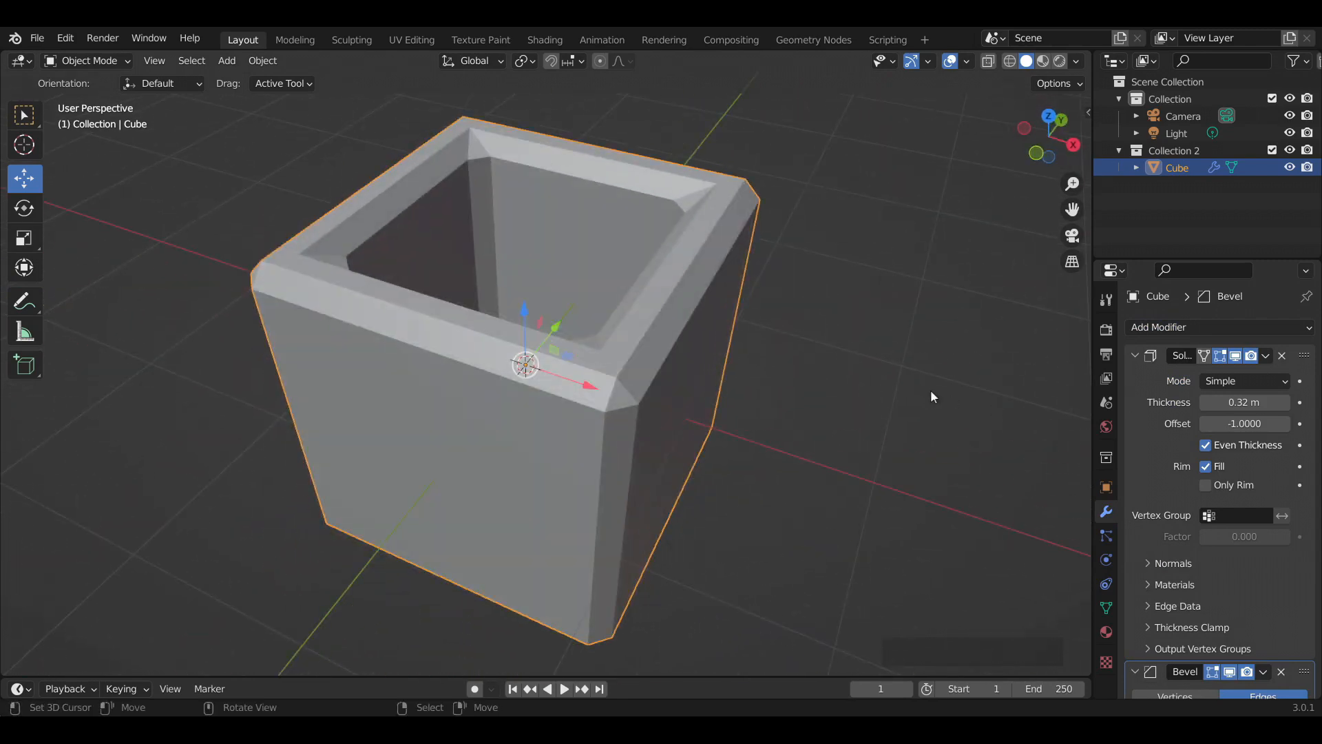
scroll(950, 394, "up", 3)
mouse_move(1199, 395)
left_mouse_down()
mouse_move(1179, 395)
mouse_move(1195, 396)
left_mouse_up()
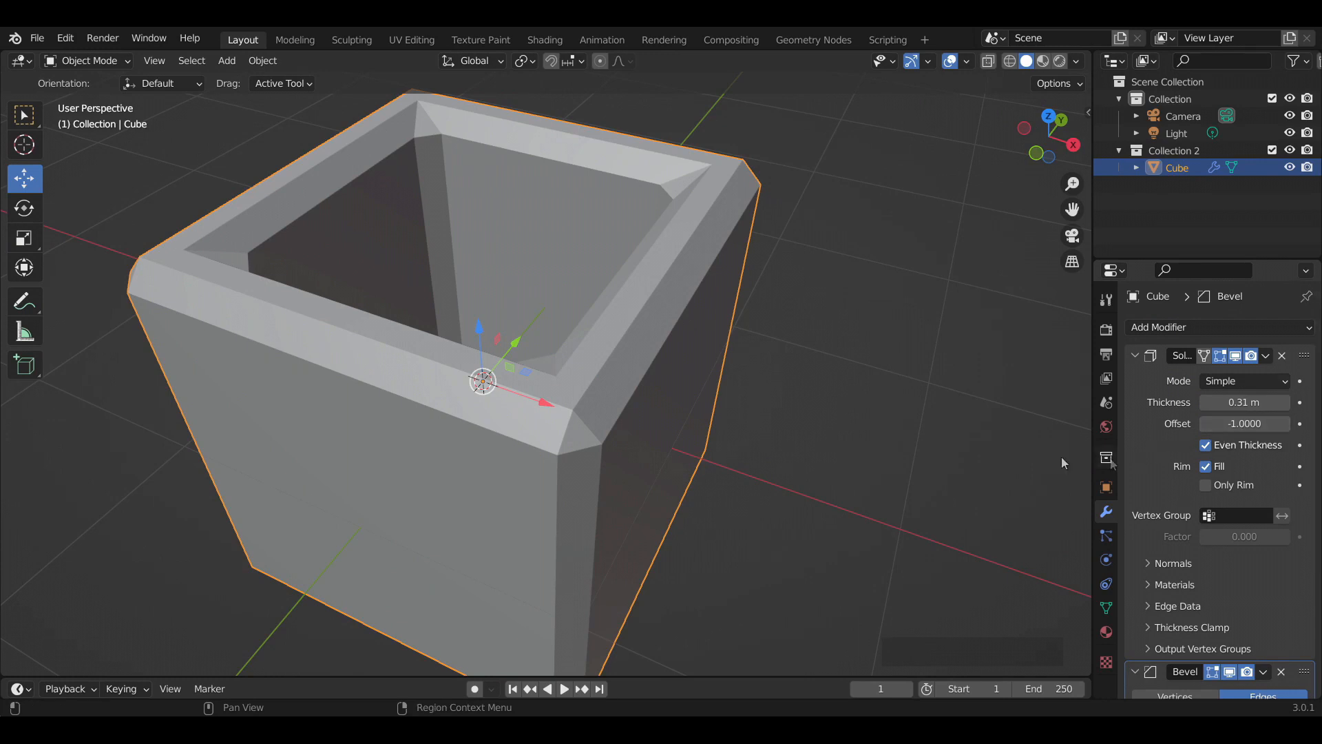
Try different segment counts for the bevel, settle on 1, and set its amount to 0.028 m.
scroll(849, 412, "down", 1)
scroll(1256, 533, "down", 6)
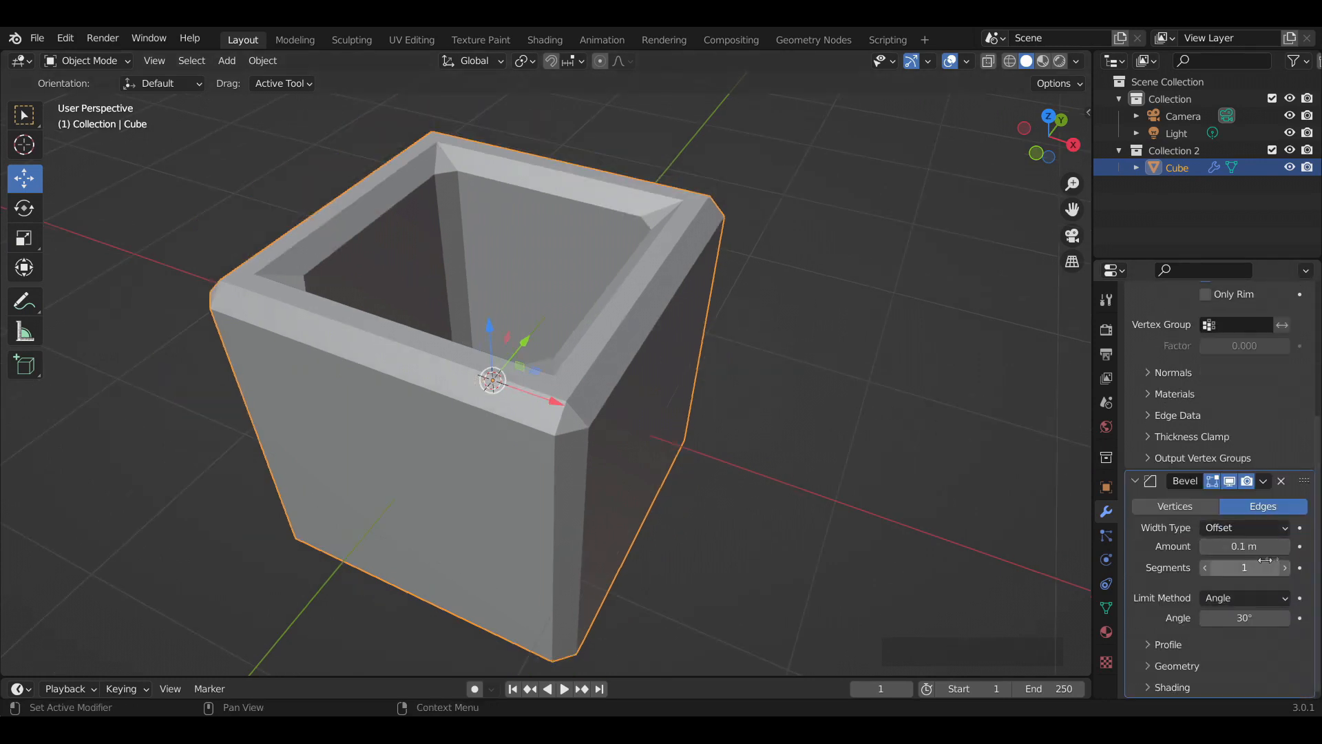
double_click(1285, 567)
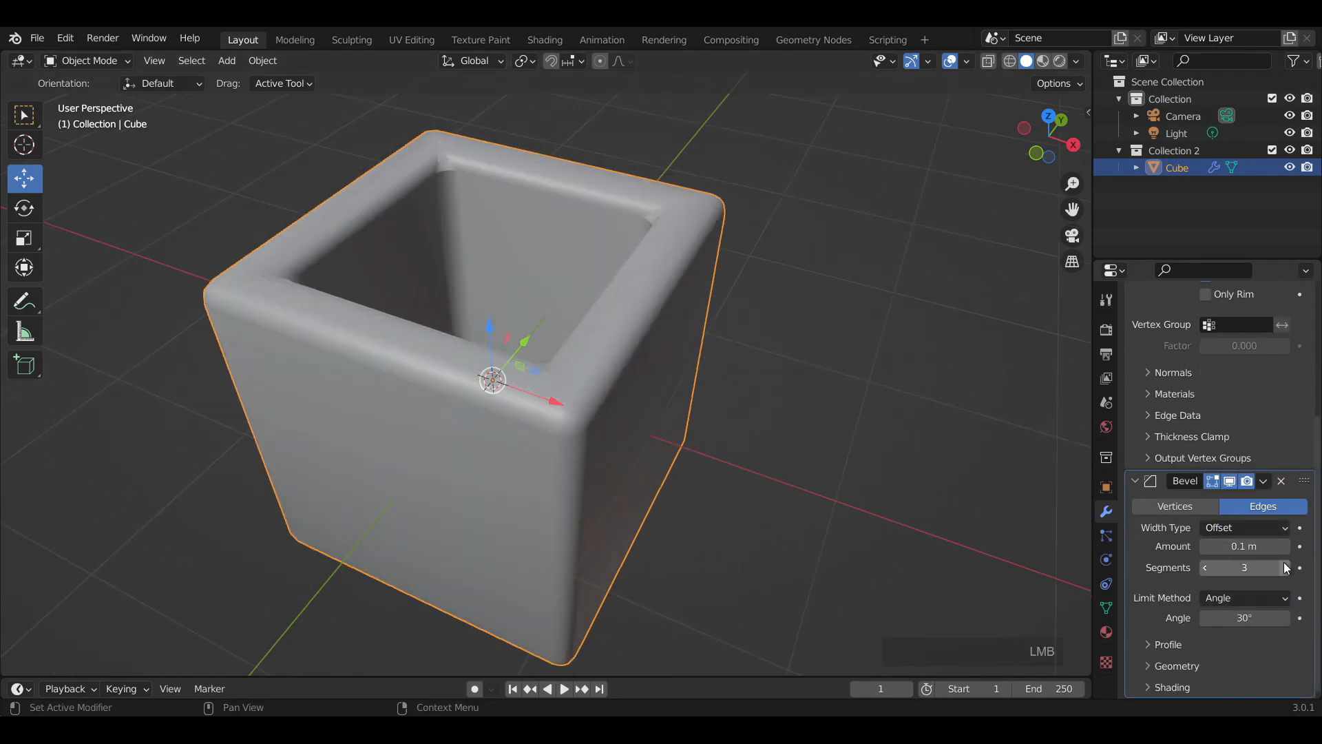
double_click(1204, 568)
left_click_drag(1201, 549, 1151, 548)
left_click(1285, 566)
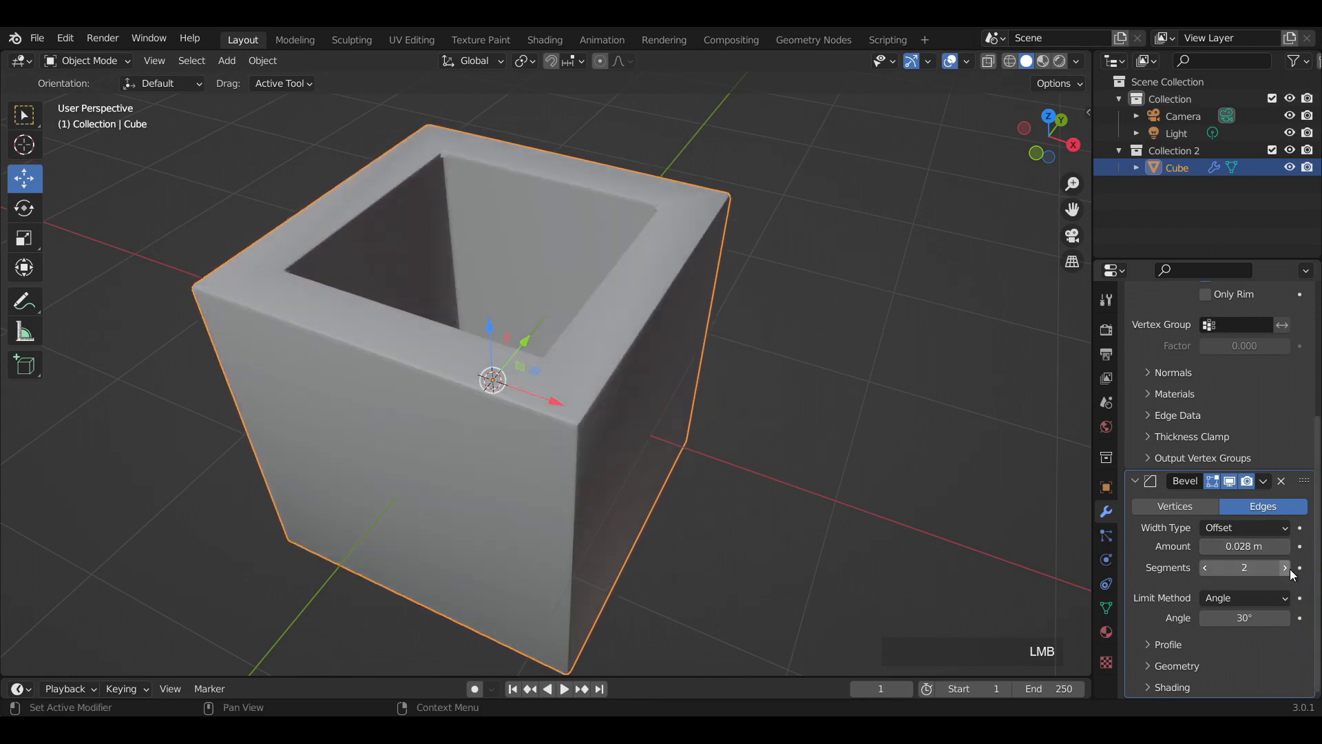
left_click(1205, 566)
Keep the bevel's limit method at Angle, set its amount to 0.021 m, and enable Harden Normals in its shading options.
left_click(1245, 597)
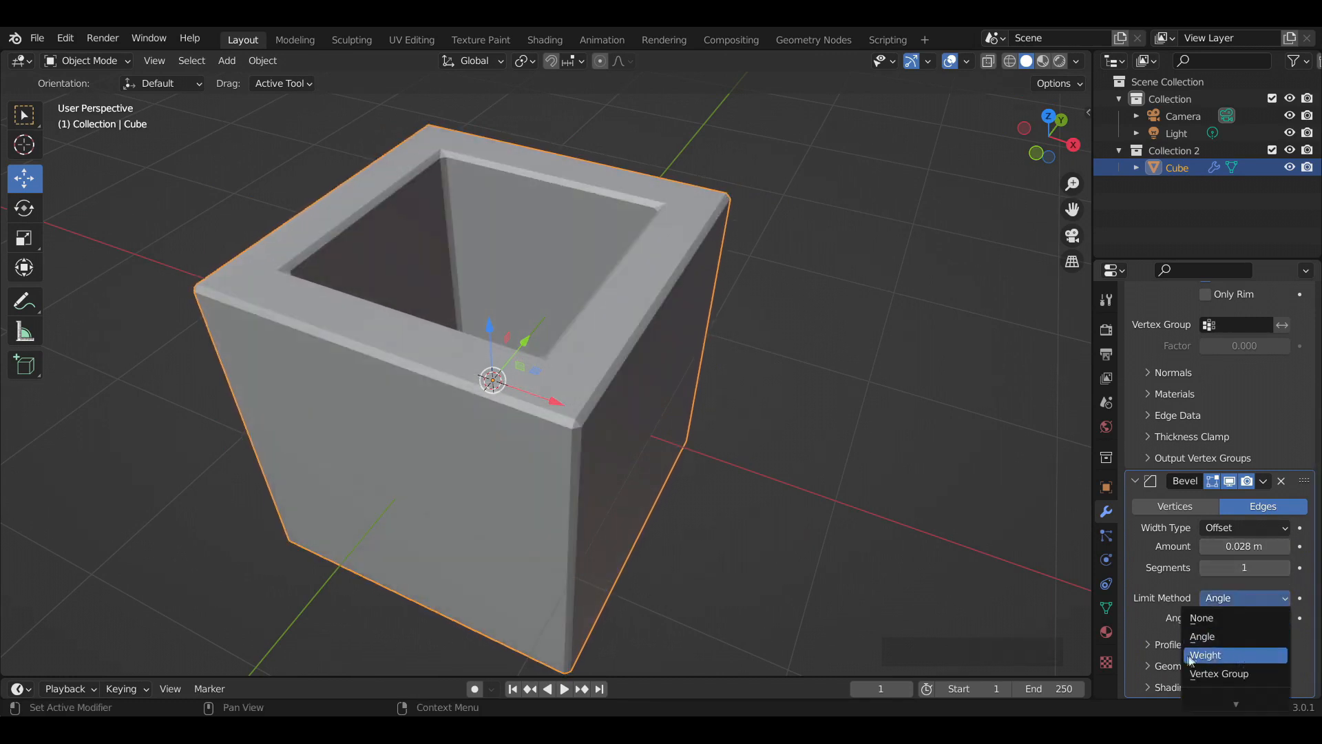
left_click(1253, 602)
middle_click_drag(916, 482, 578, 430)
scroll(734, 437, "up", 2)
scroll(738, 442, "down", 2)
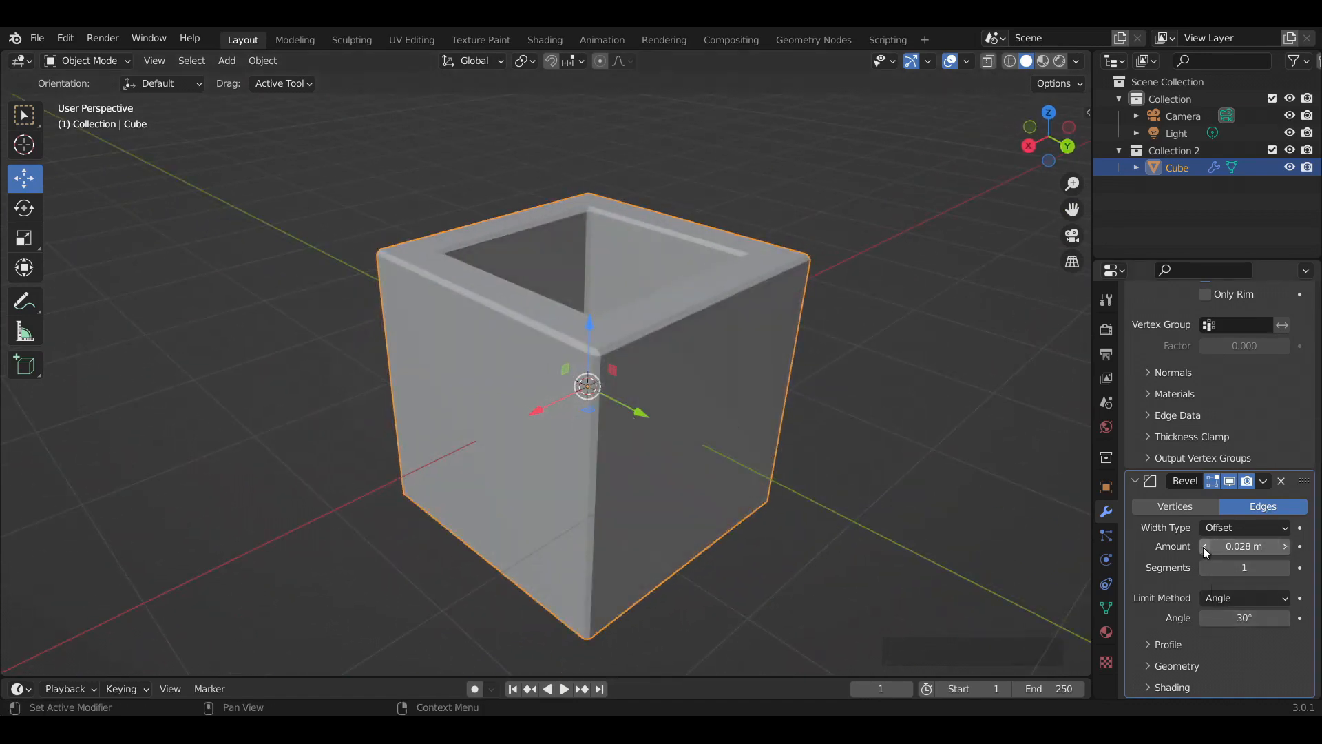
left_click_drag(1244, 546, 1216, 546, "shift")
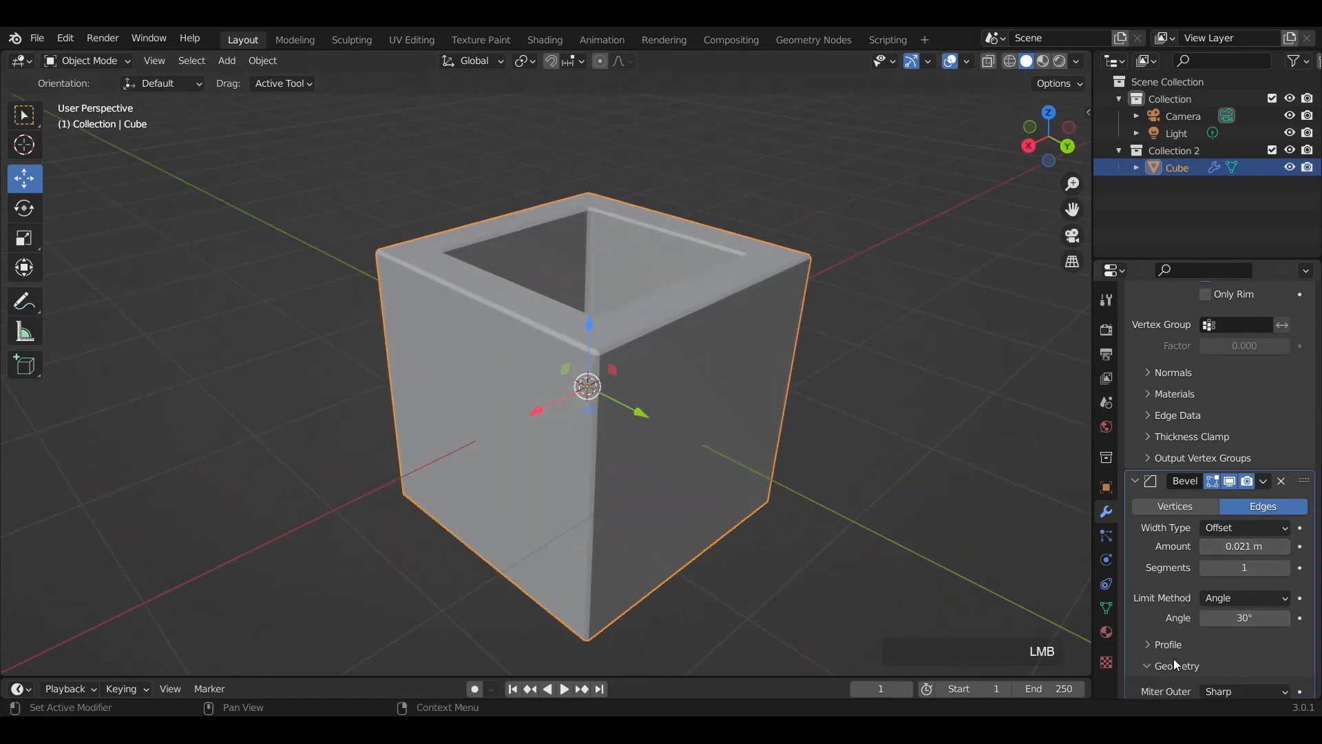
scroll(1167, 645, "down", 2)
left_click(1171, 590)
left_click(1171, 687)
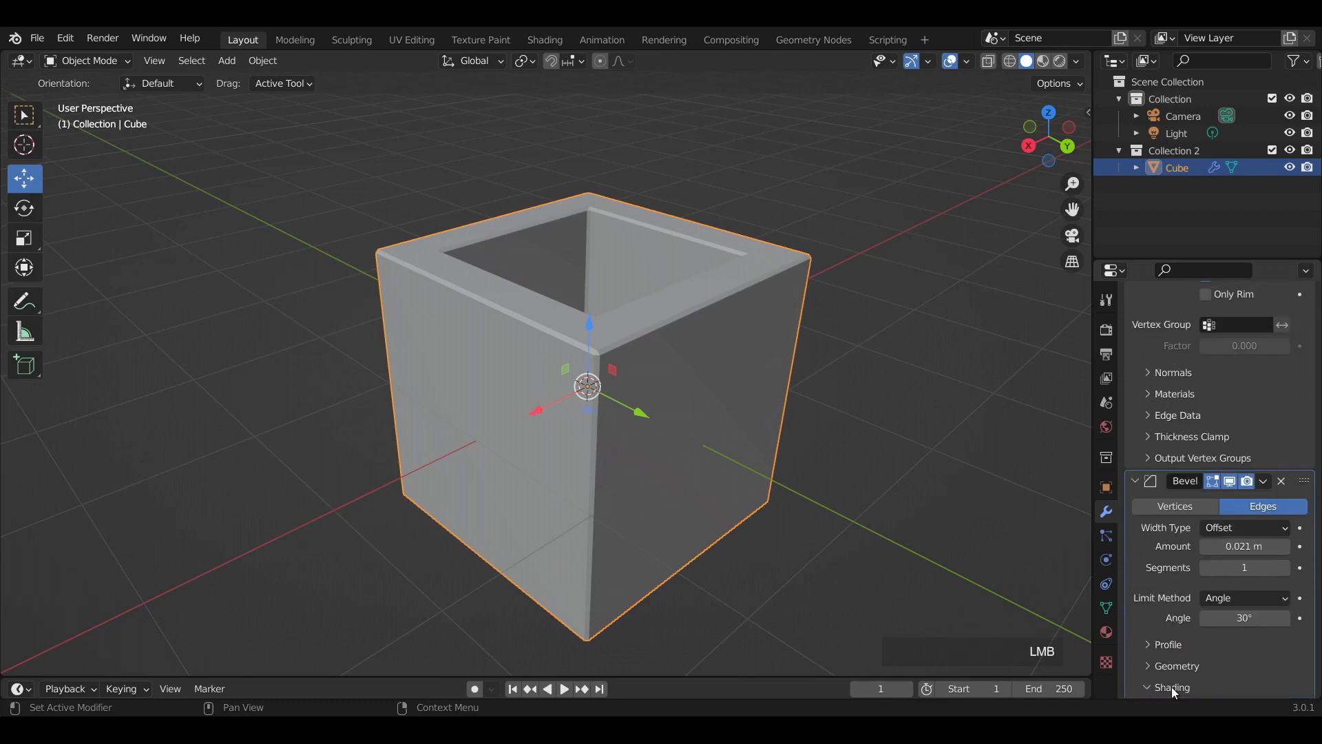
scroll(1172, 685, "down", 4)
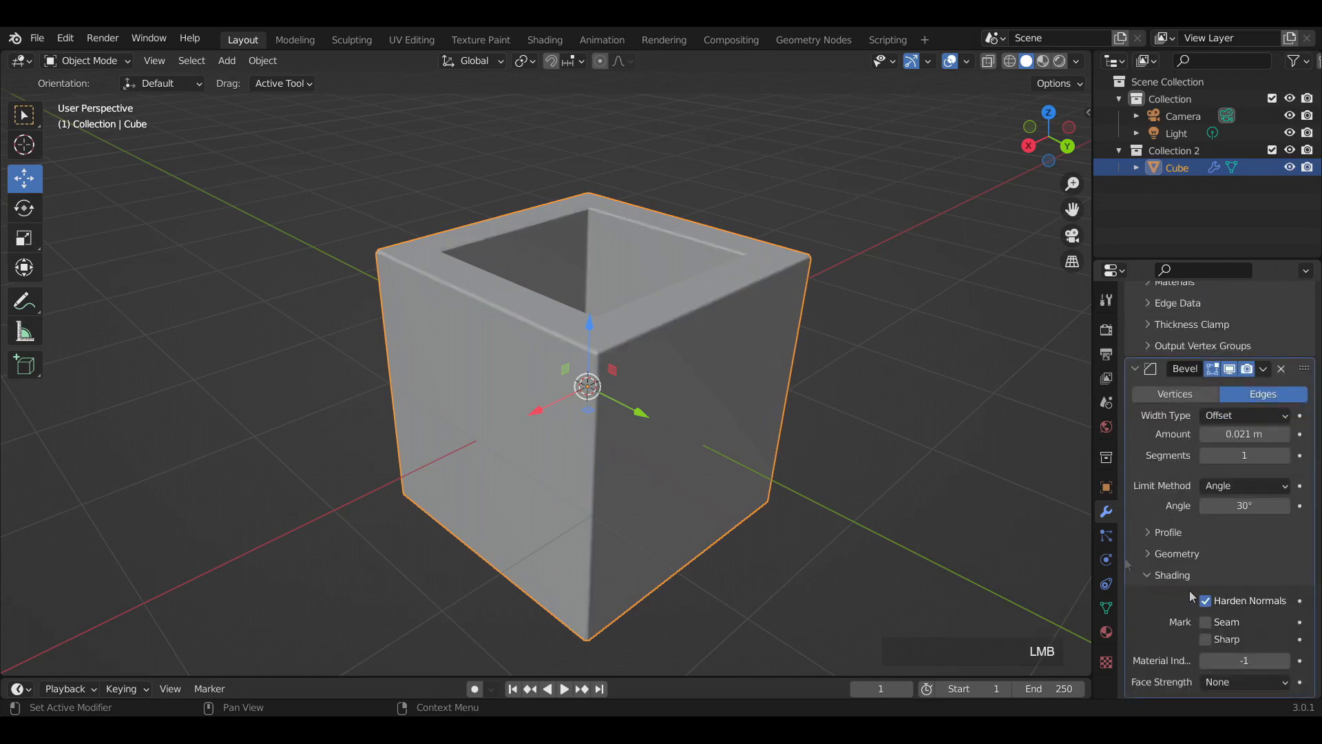
scroll(799, 448, "up", 6)
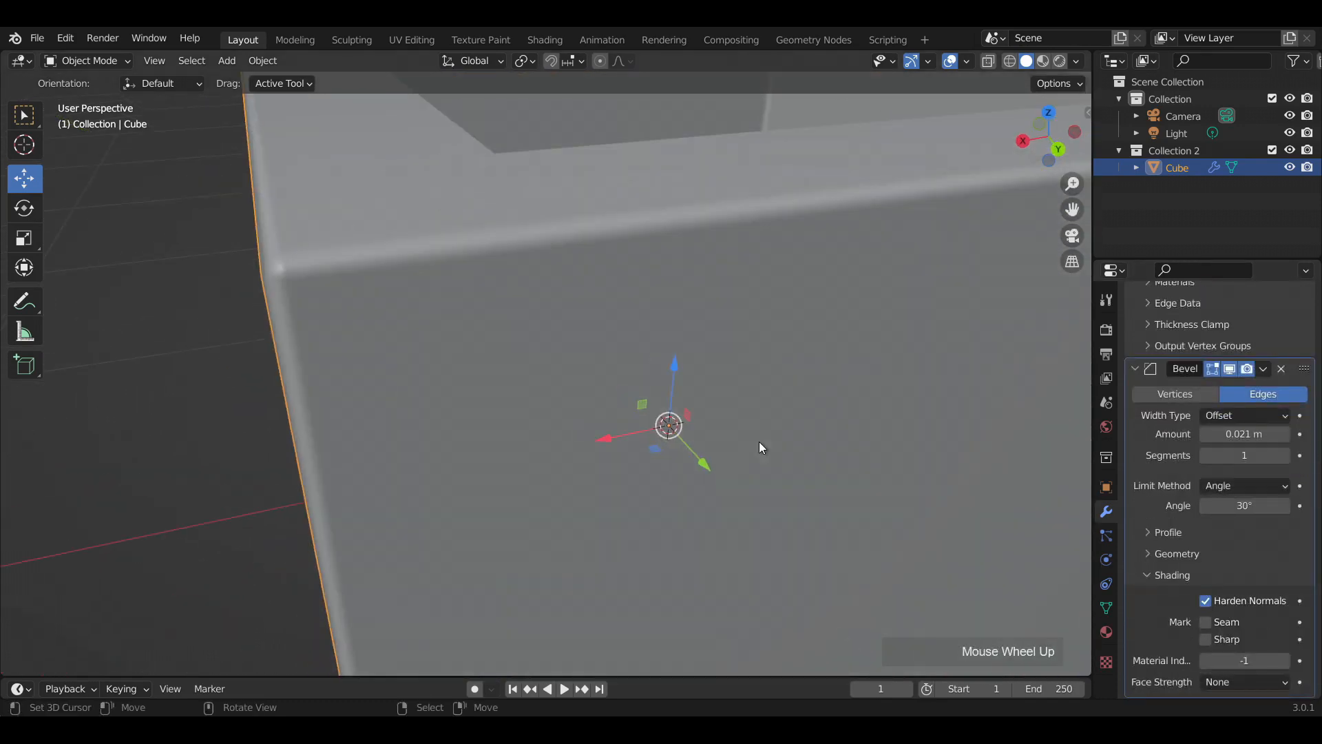
middle_click_drag(761, 448, 886, 407)
scroll(795, 454, "down", 6)
Delete the cube and add a Monkey mesh at the origin.
left_click(739, 394)
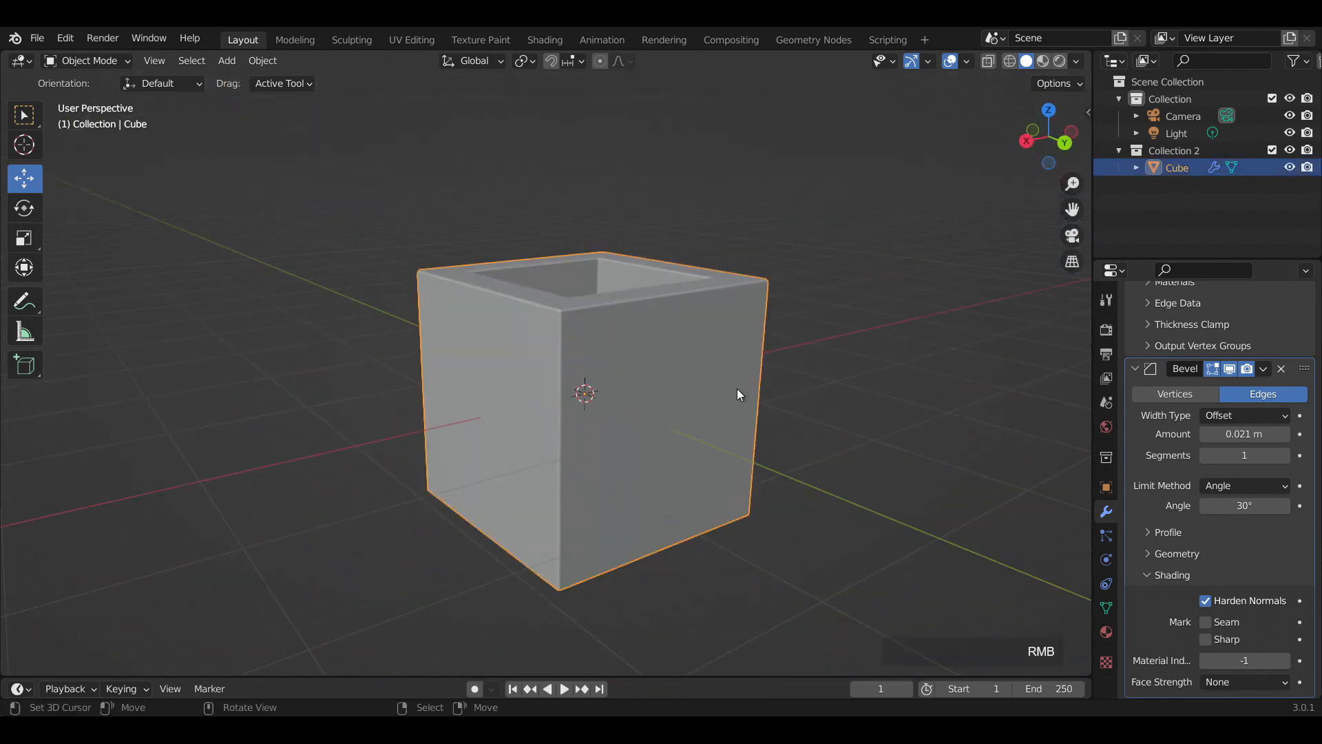
left_click(687, 406)
key("shift+a")
mouse_move(584, 350)
left_click(687, 510)
Add a Subdivision Surface modifier to the monkey head.
left_click(1178, 329)
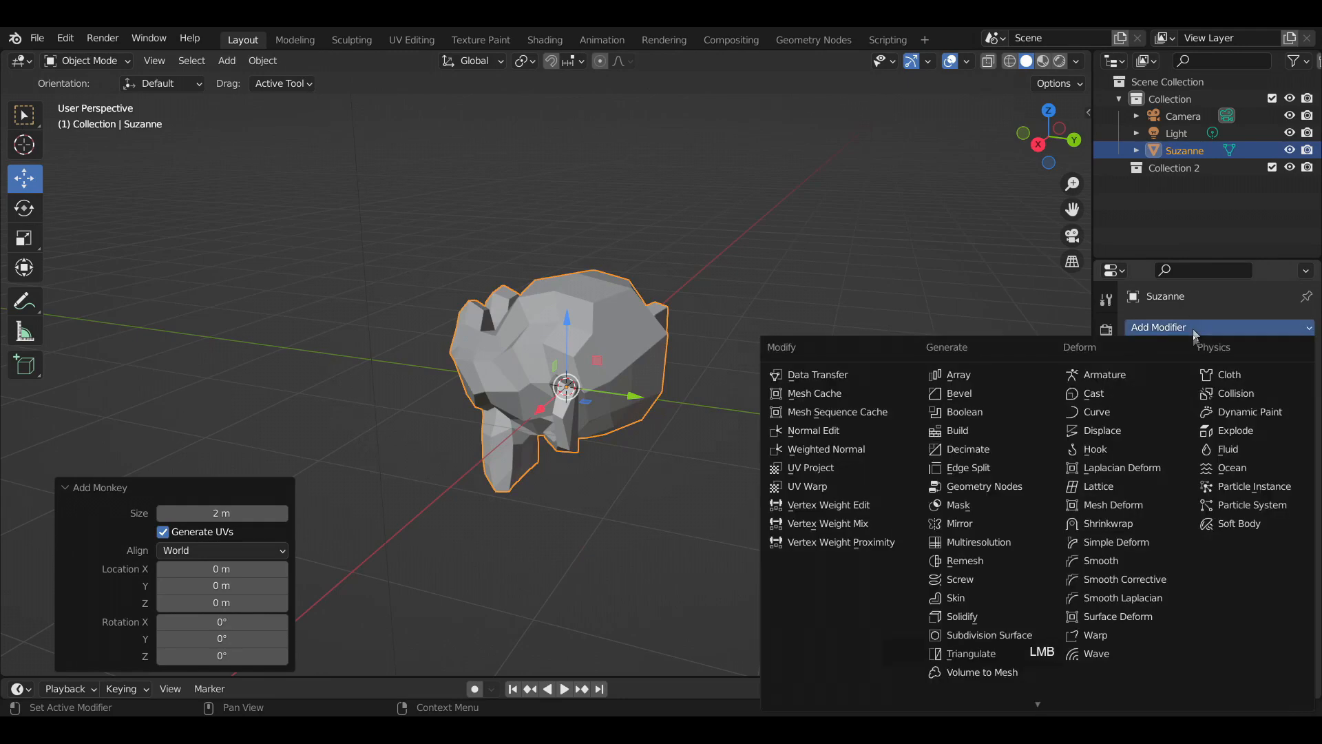
left_click(978, 617)
middle_click_drag(826, 358, 720, 352)
scroll(848, 332, "up", 2)
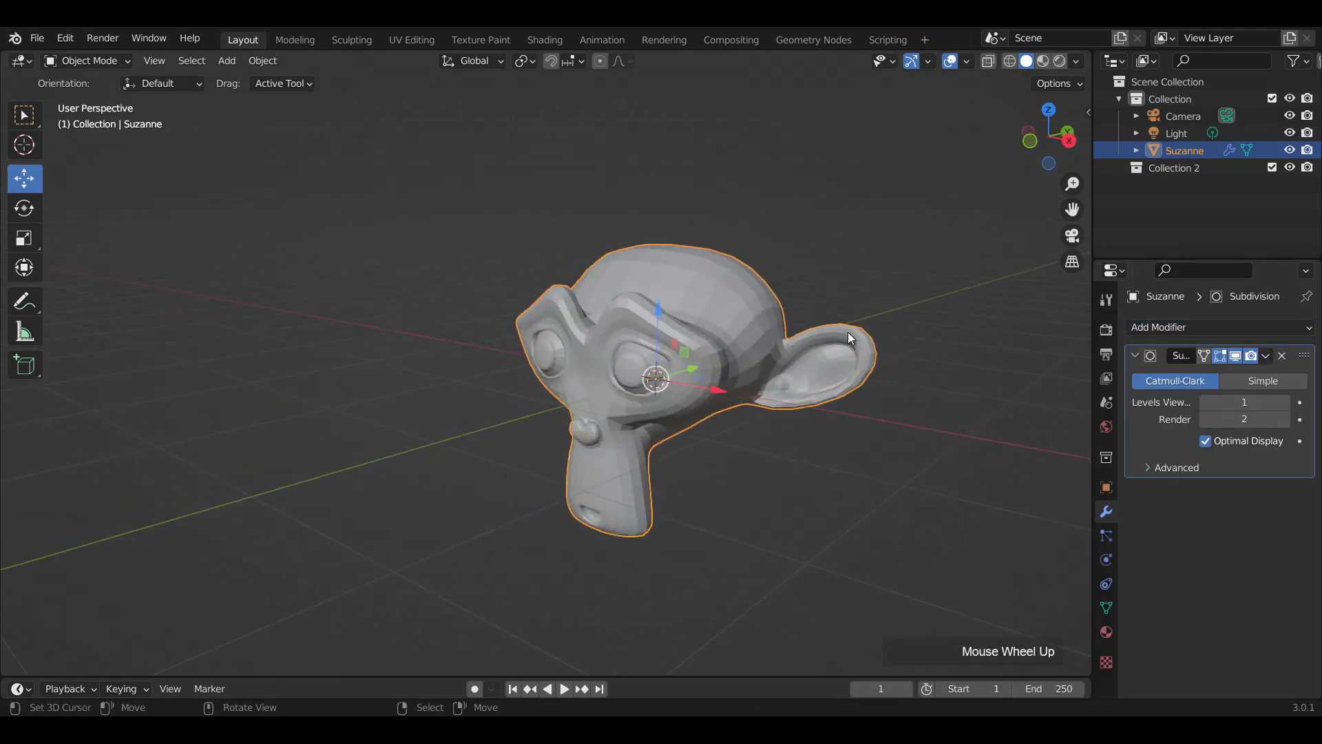
middle_click_drag(848, 331, 873, 303, "shift")
Apply Shade Smooth to the monkey head.
left_click(272, 61)
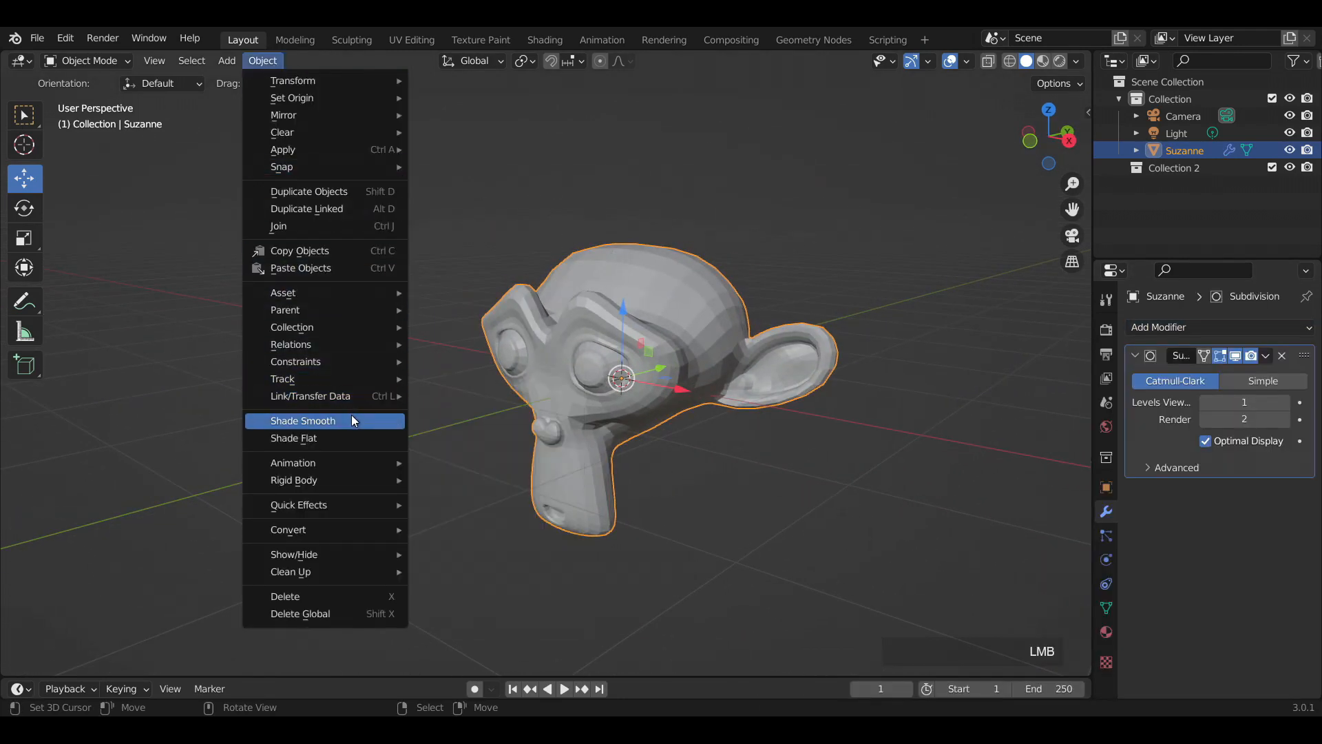
left_click(351, 420)
middle_click_drag(700, 288, 645, 268, "shift")
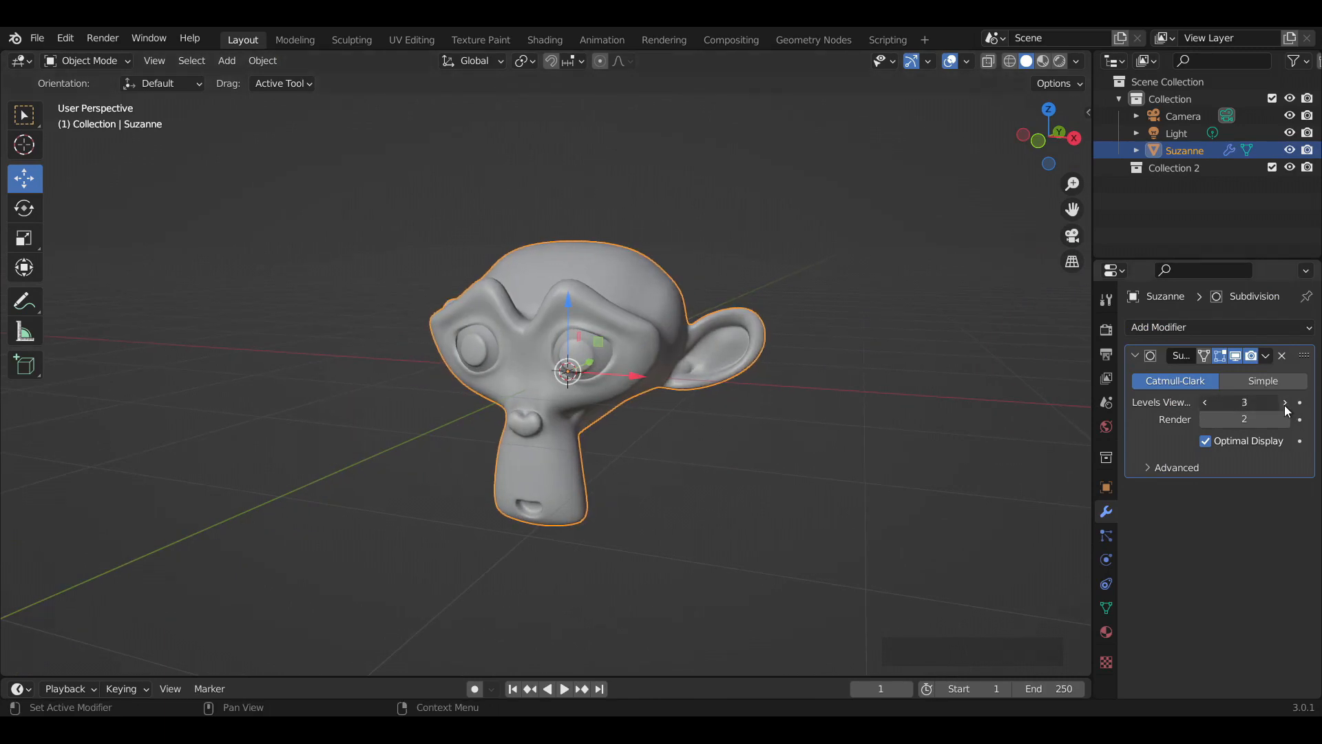
Set the viewport subdivision level of the monkey head to 6 and check its mesh in wireframe shading.
middle_click_drag(886, 381, 617, 358)
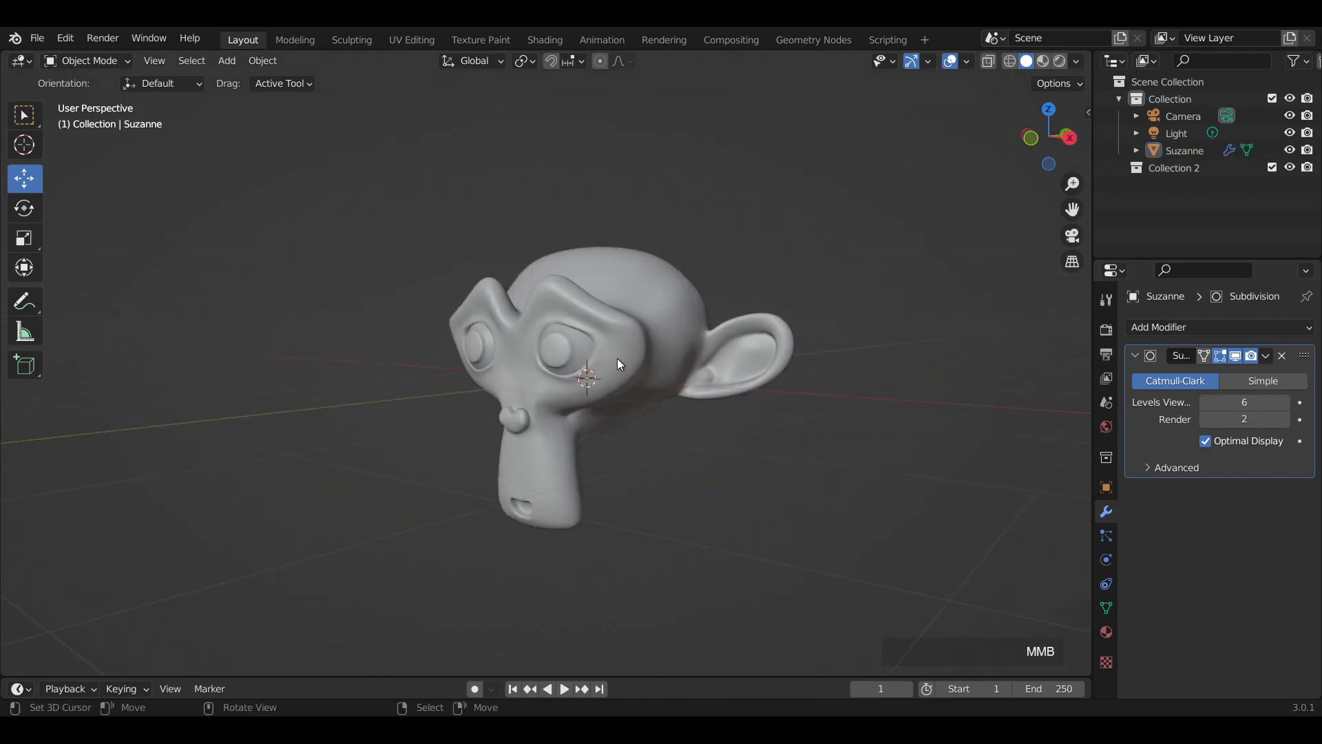
key("shift+z")
middle_click_drag(832, 377, 803, 390)
key("alt+a")
key("shift+z")
right_click(745, 372)
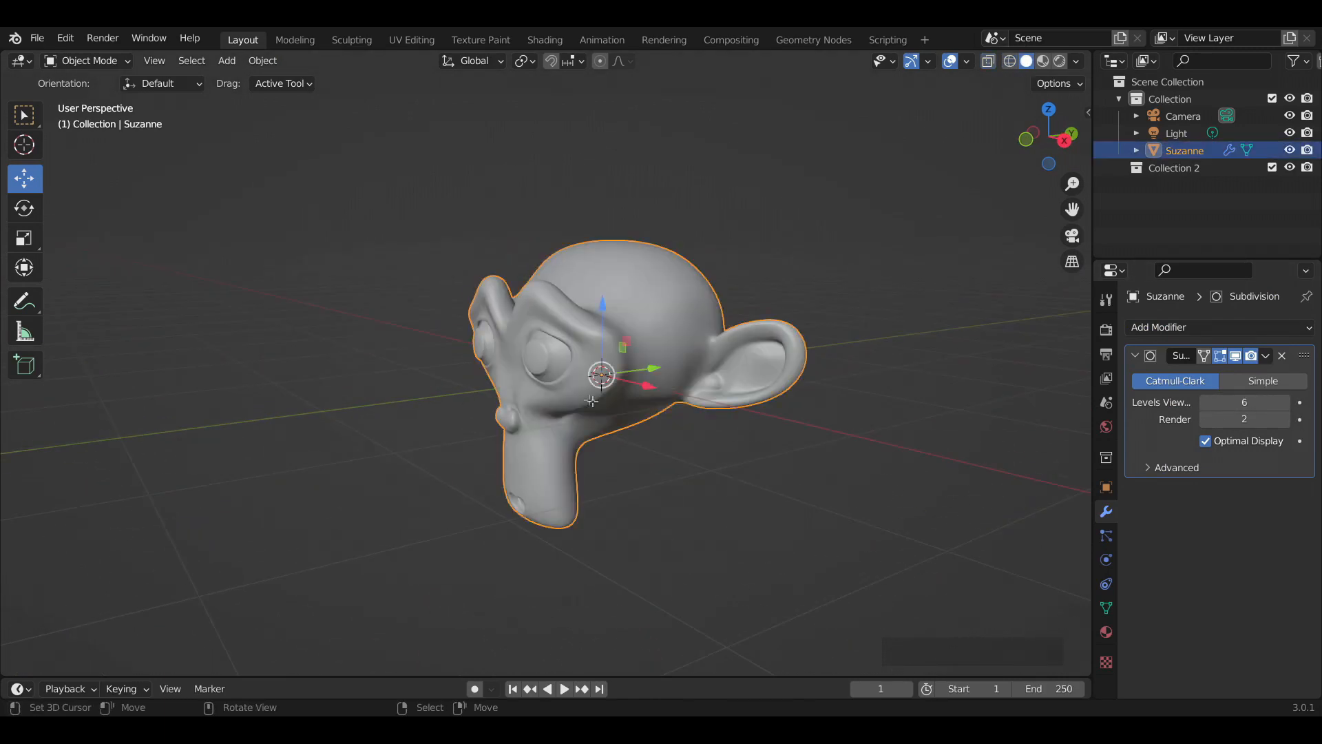
Examine the monkey head's base mesh in Edit Mode and its subdivided surface in Object Mode.
key("Tab")
key("alt+a")
key("Tab")
middle_click_drag(868, 243, 419, 359)
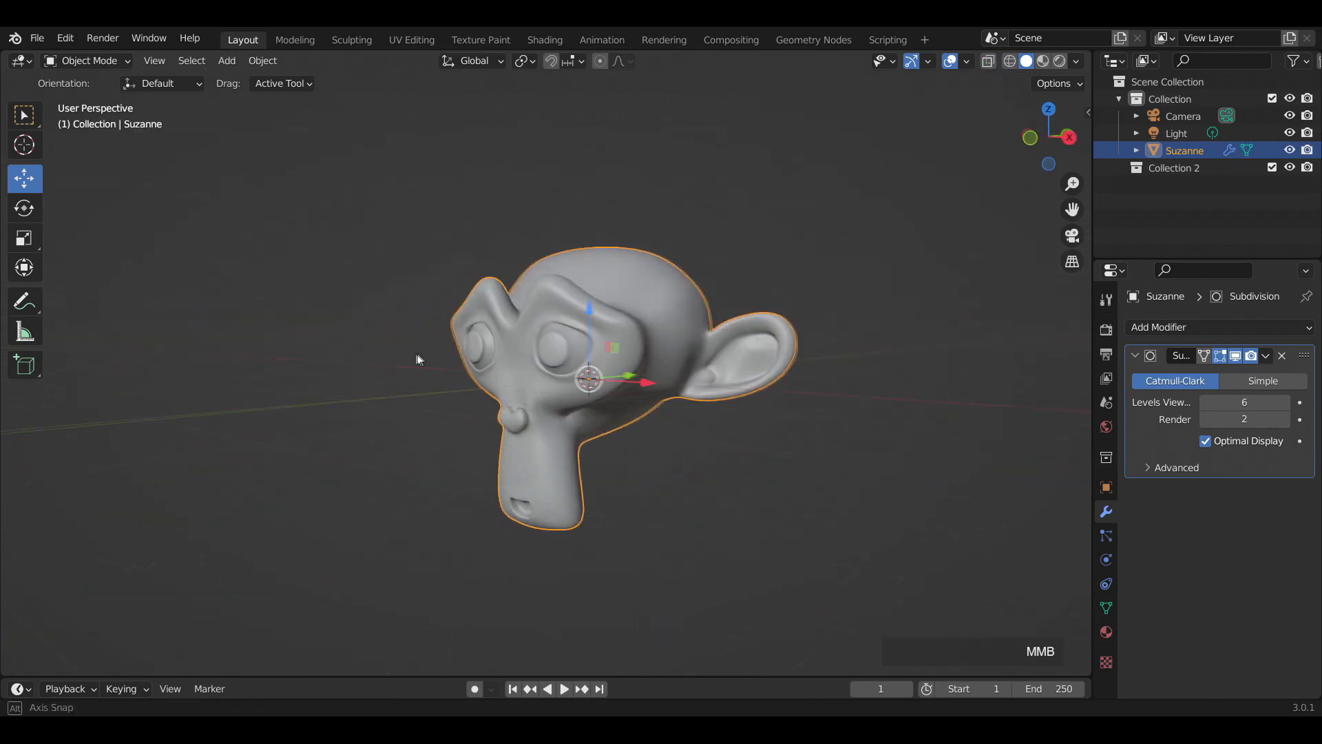
key("alt+a")
mouse_move(708, 451)
middle_mouse_down()
mouse_move(701, 437)
mouse_move(723, 443)
middle_mouse_up()
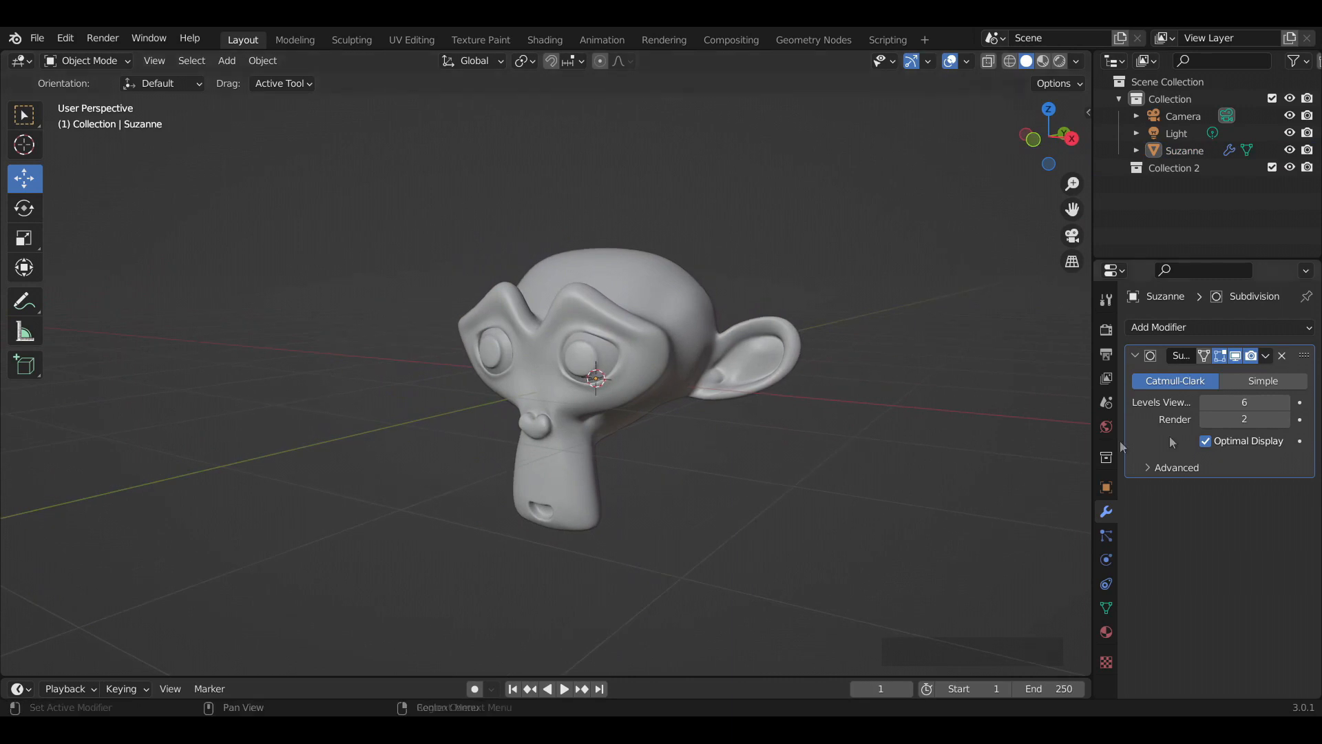
Set the viewport subdivision level to 2 and check the monkey head in wireframe shading.
left_click(1203, 401)
left_click(1289, 402)
left_click(1243, 380)
left_click(1193, 383)
mouse_move(802, 410)
middle_mouse_down()
mouse_move(373, 404)
mouse_move(824, 407)
mouse_move(708, 407)
middle_mouse_up()
key("shift+z")
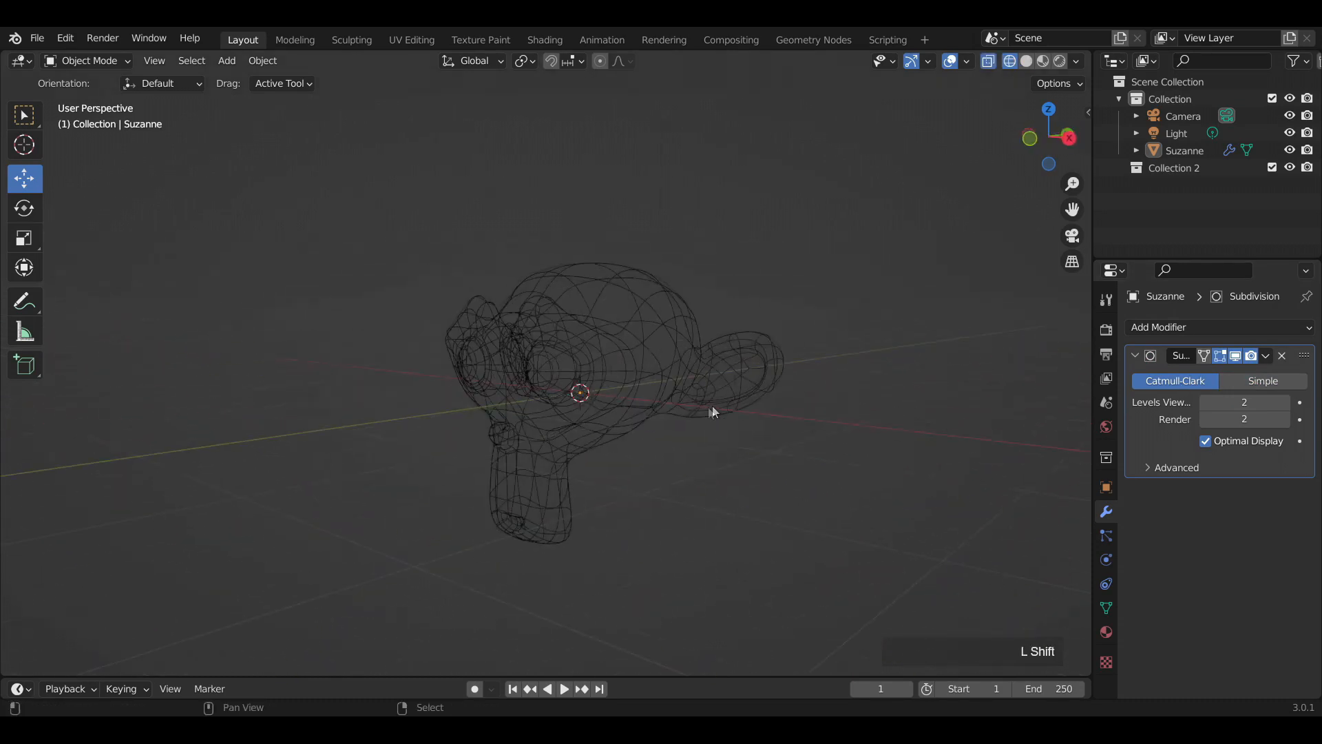
key("shift+z")
Try the Simple subdivision type on the monkey head and switch back to Catmull-Clark.
left_click(1263, 380)
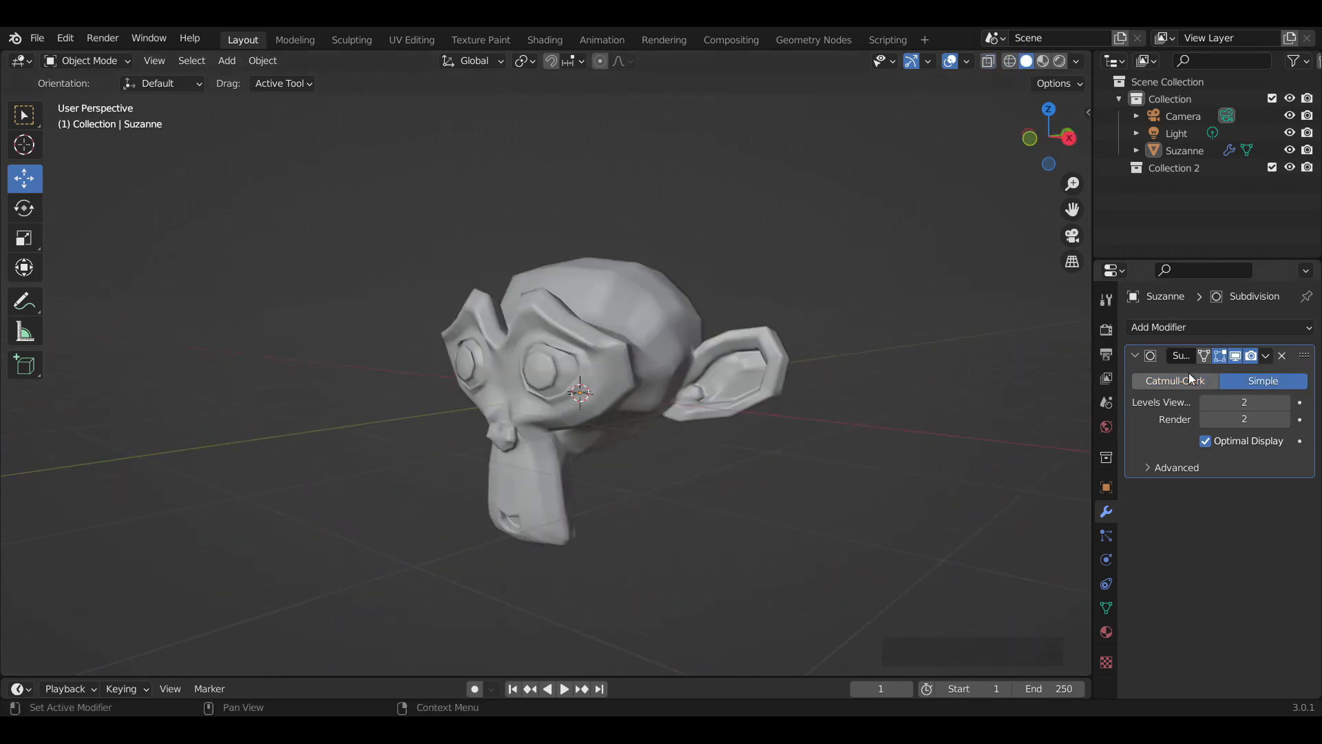
left_click(1189, 380)
middle_click_drag(785, 400, 810, 400)
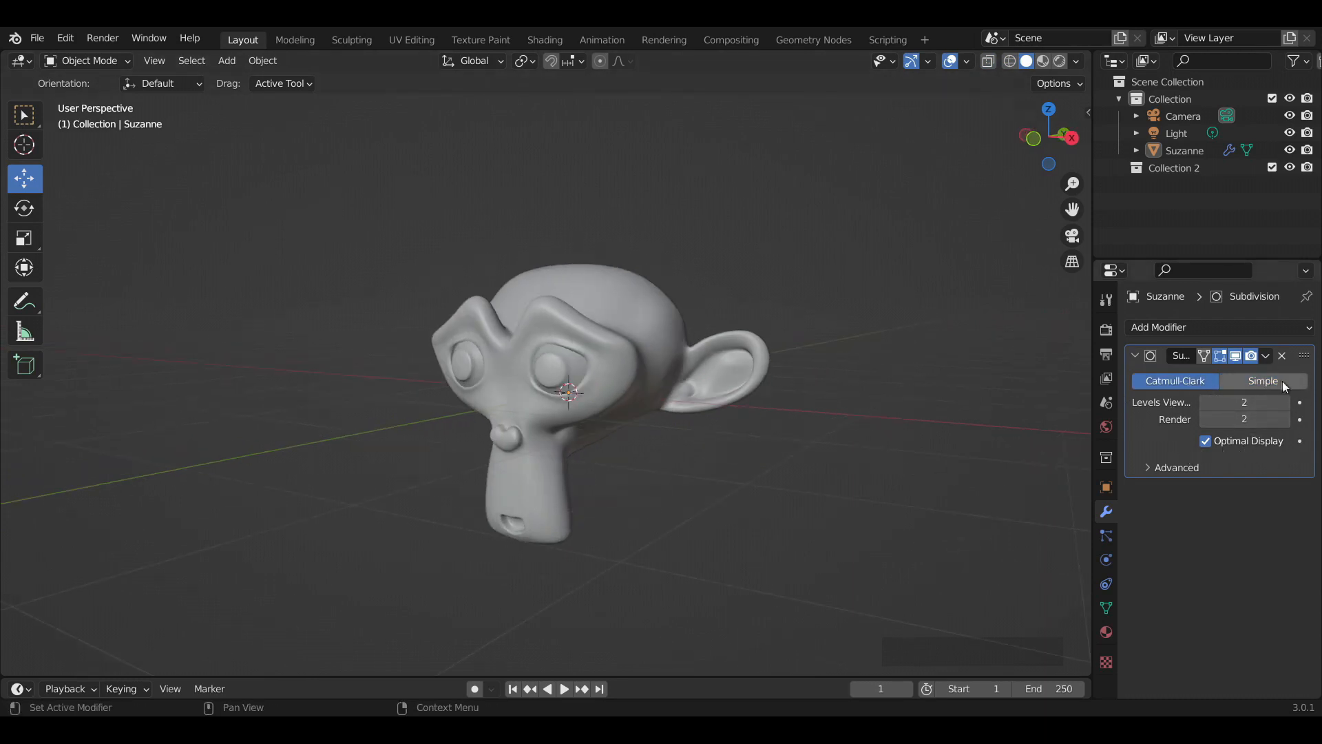
middle_click_drag(856, 437, 1033, 448)
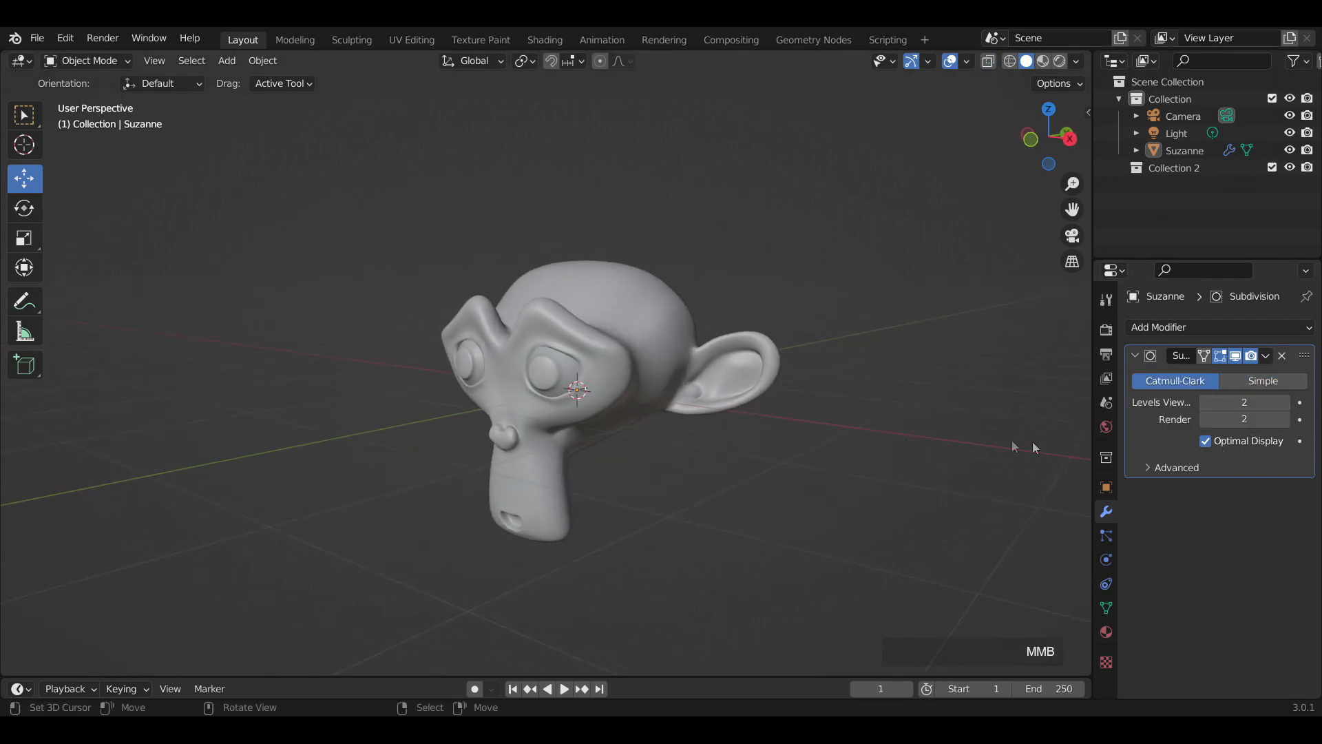
Toggle the subdivision modifier's Optimal Display option and compare the monkey head in wireframe shading.
key("shift+z")
middle_click_drag(762, 413, 1051, 425)
left_click(1206, 441)
middle_click_drag(913, 414, 621, 395)
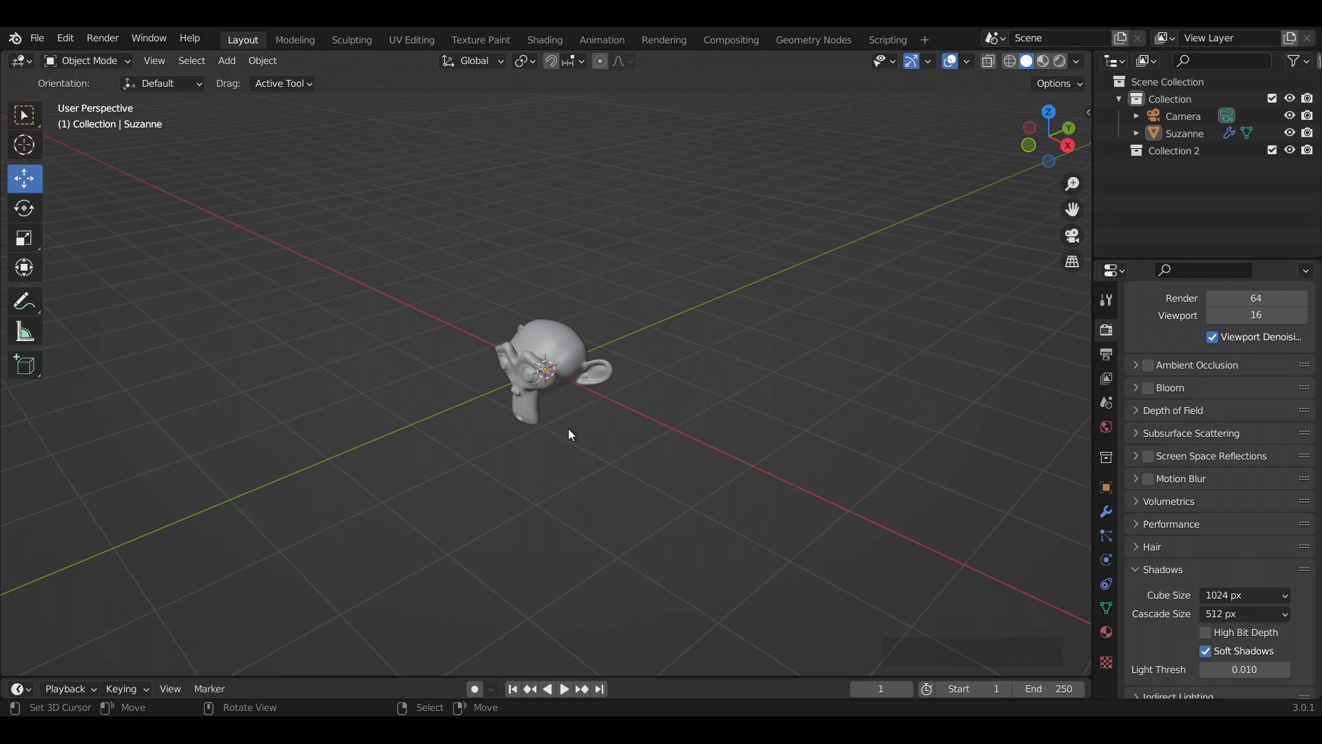
Select the monkey head and open its material settings.
right_click(576, 379)
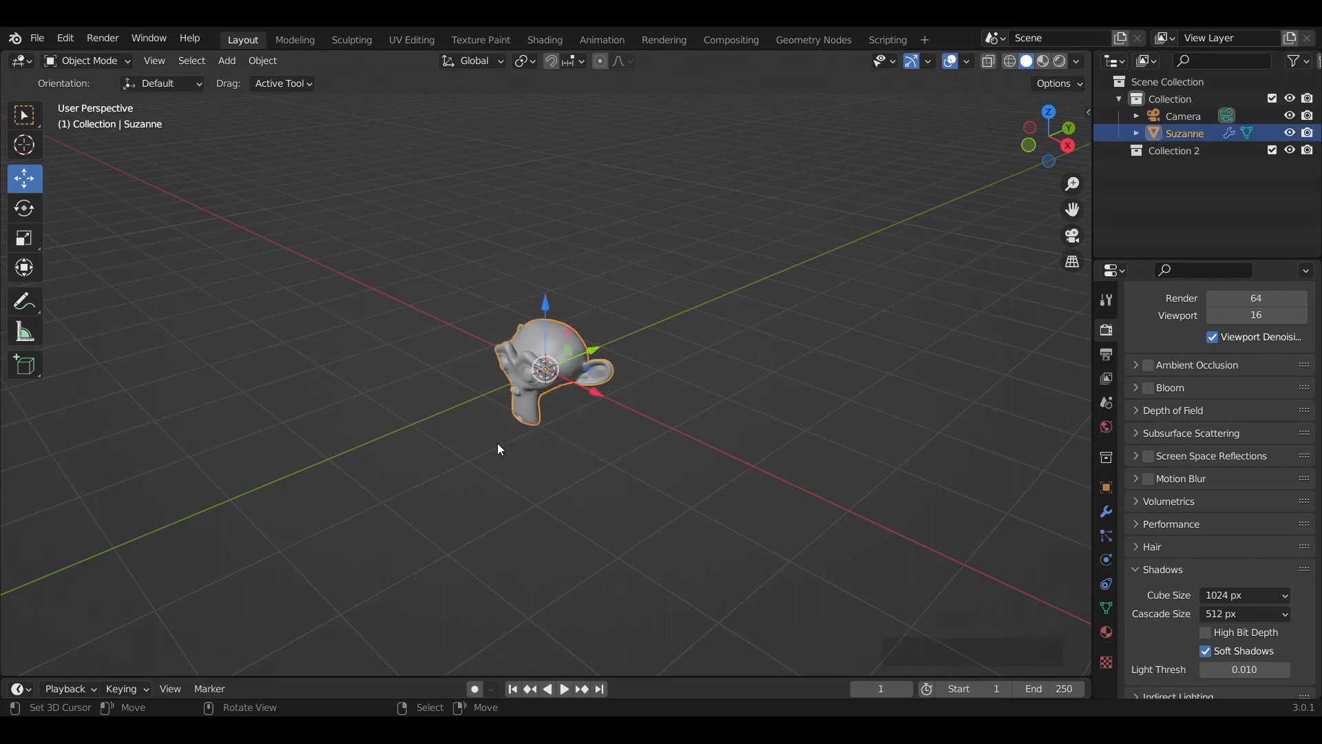
left_click(1106, 631)
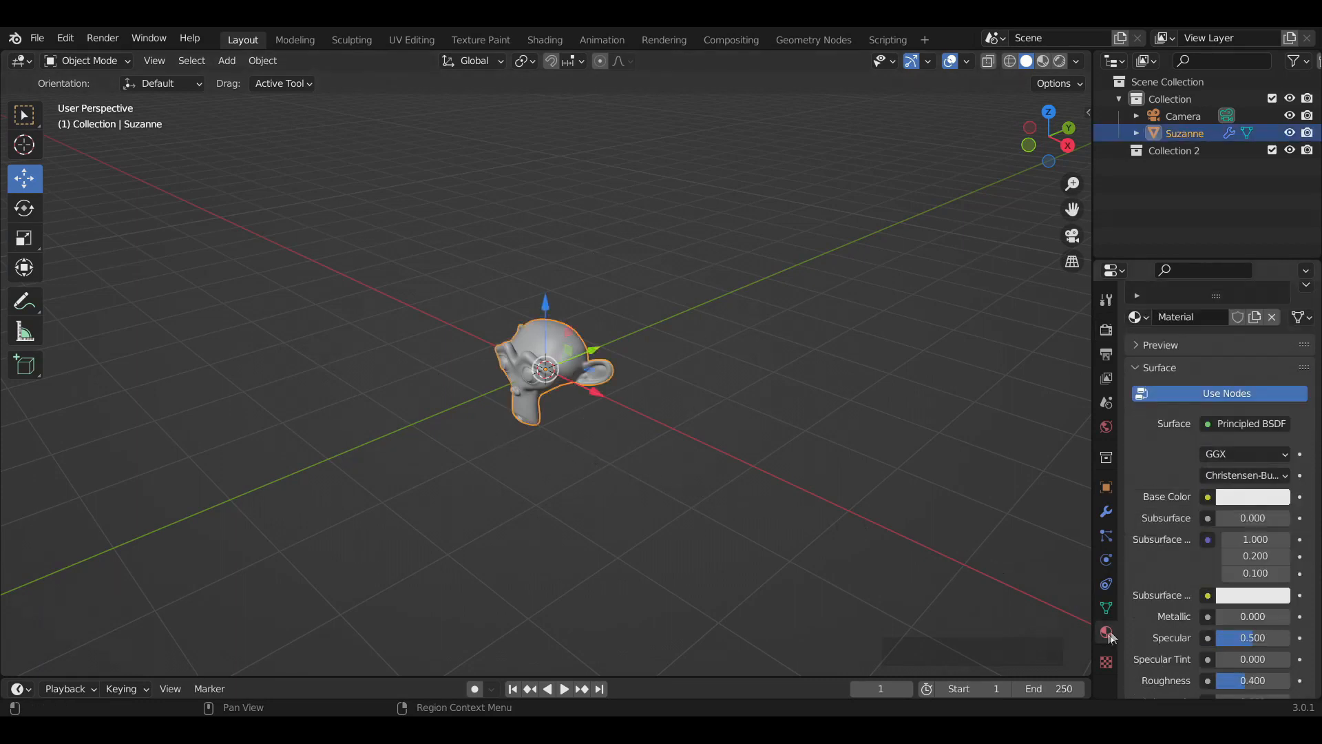
scroll(1184, 593, "up", 5)
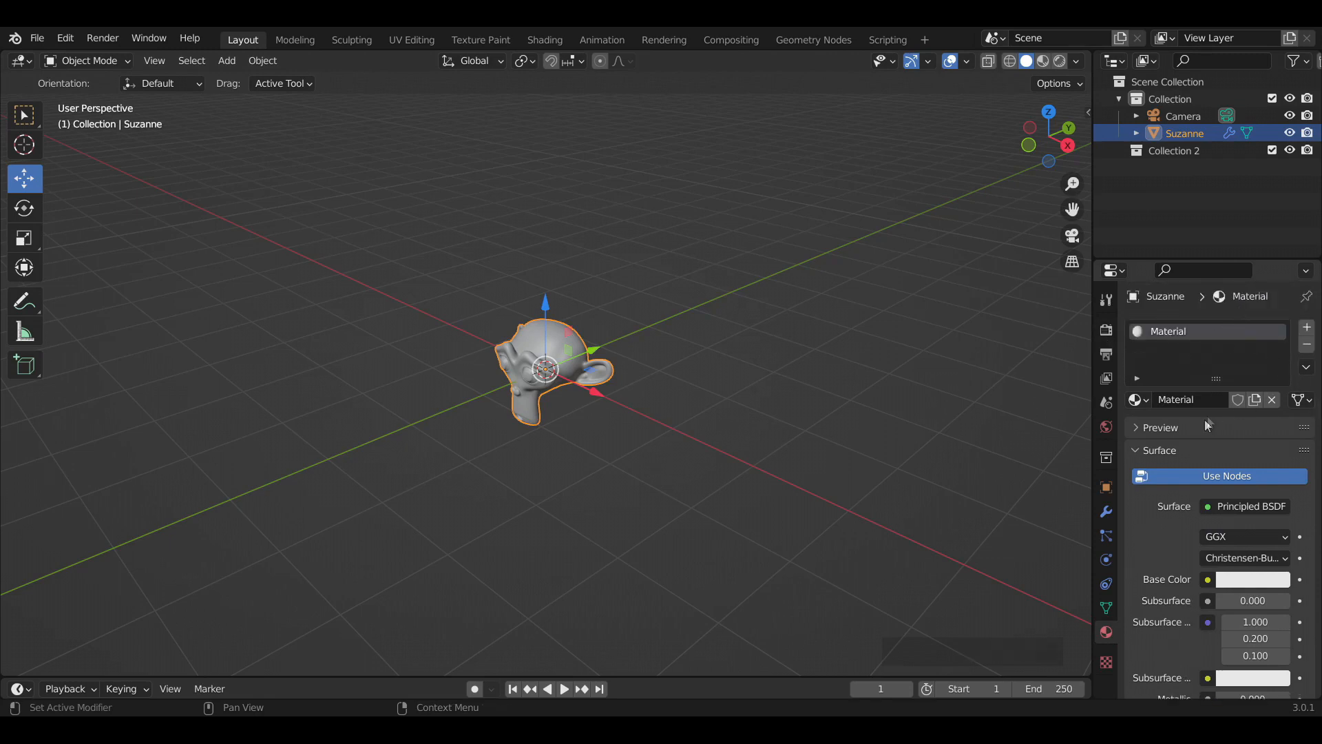
Remove the monkey head's current material slot and create a new material for it.
left_click(1307, 347)
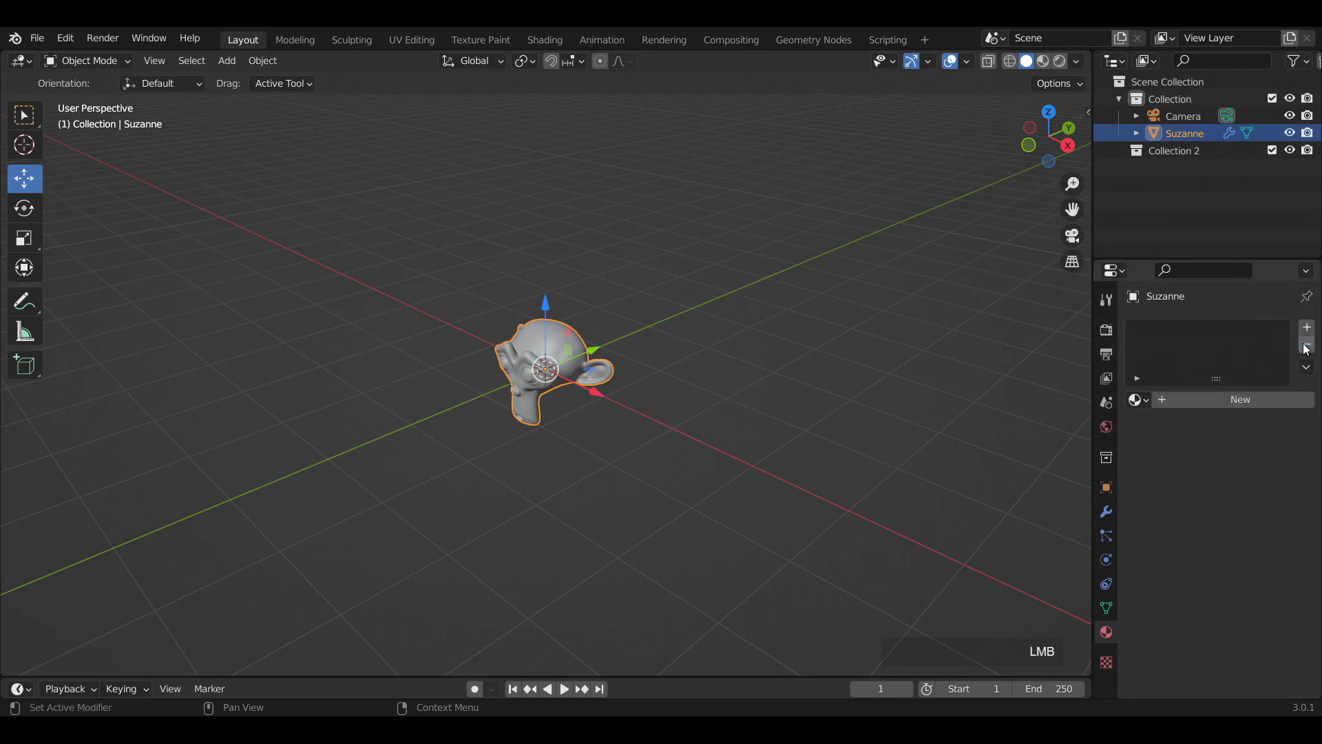
left_click(1255, 407)
Add a second material slot holding the existing Material and remove that slot again.
left_click(1306, 327)
left_click(1138, 433)
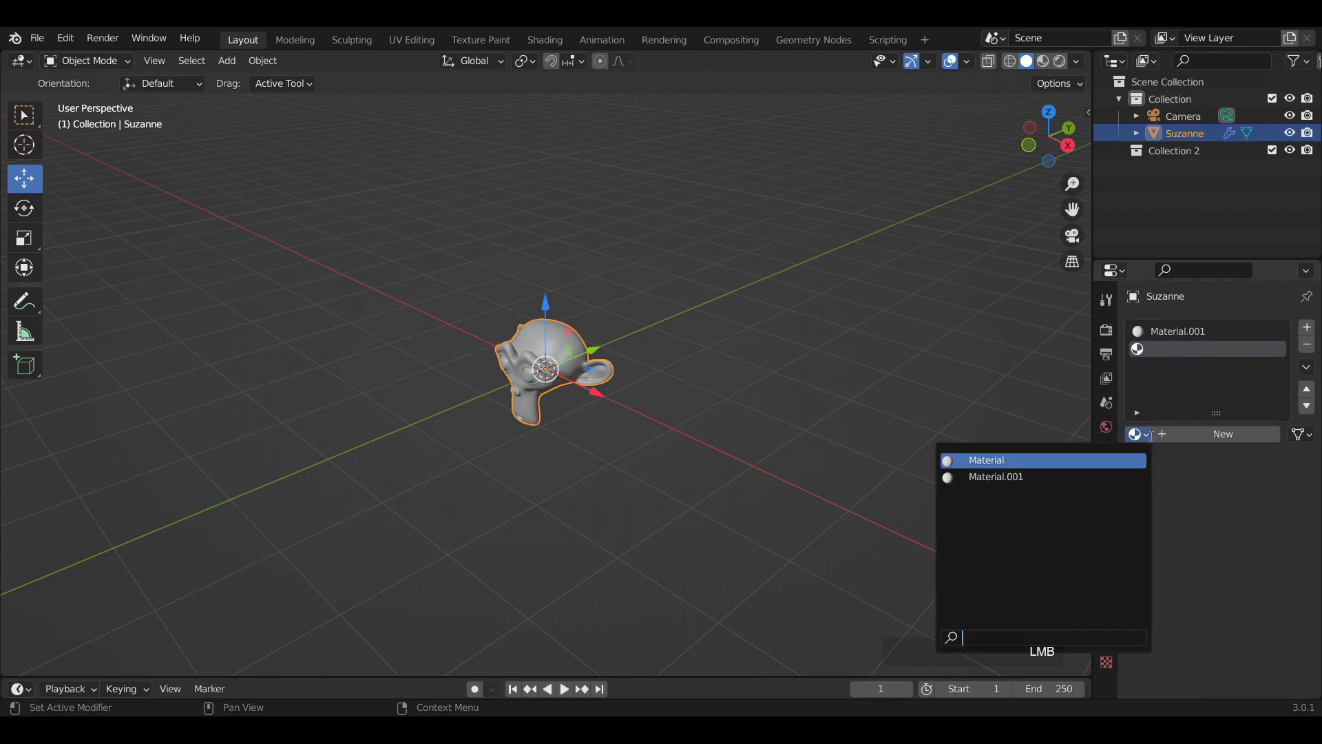
left_click(1093, 458)
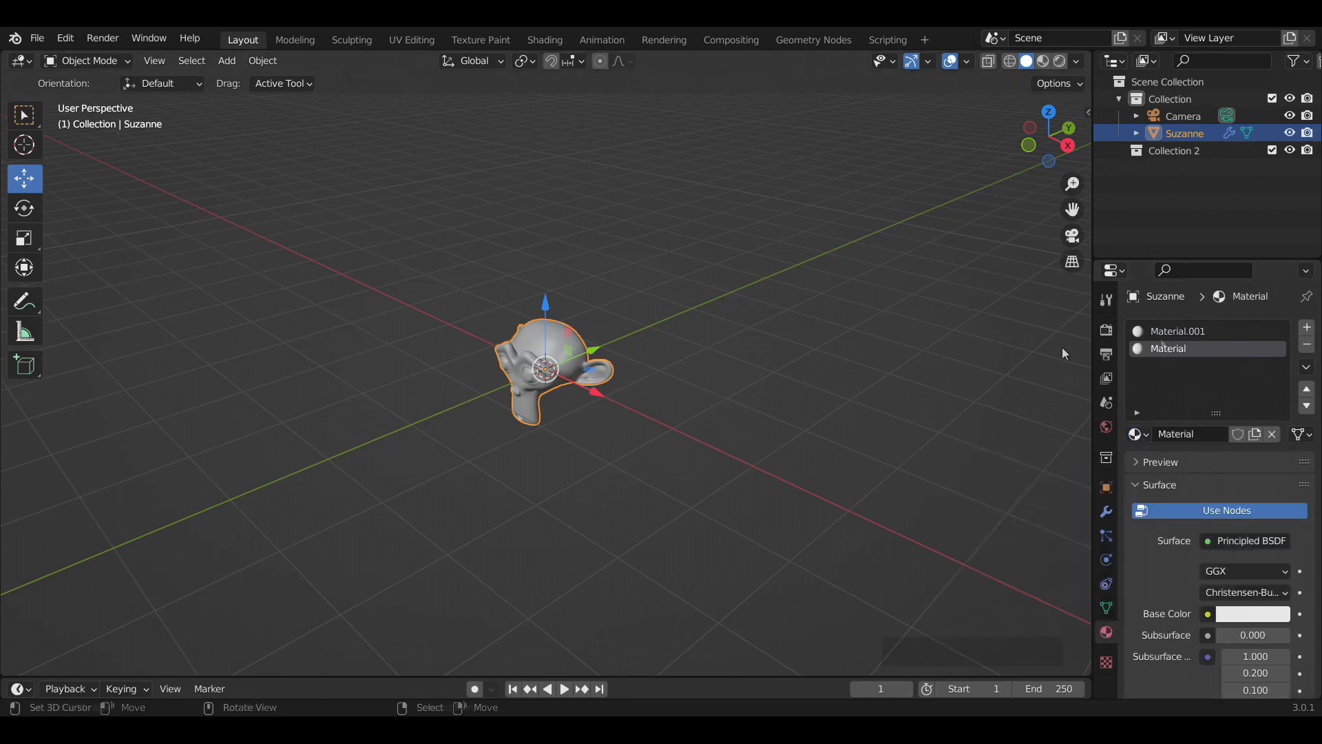
left_click(1306, 345)
Switch the viewport to Material Preview shading and set the new material's base color to orange.
scroll(617, 362, "up", 5)
middle_click_drag(613, 360, 657, 327)
scroll(642, 330, "up", 1)
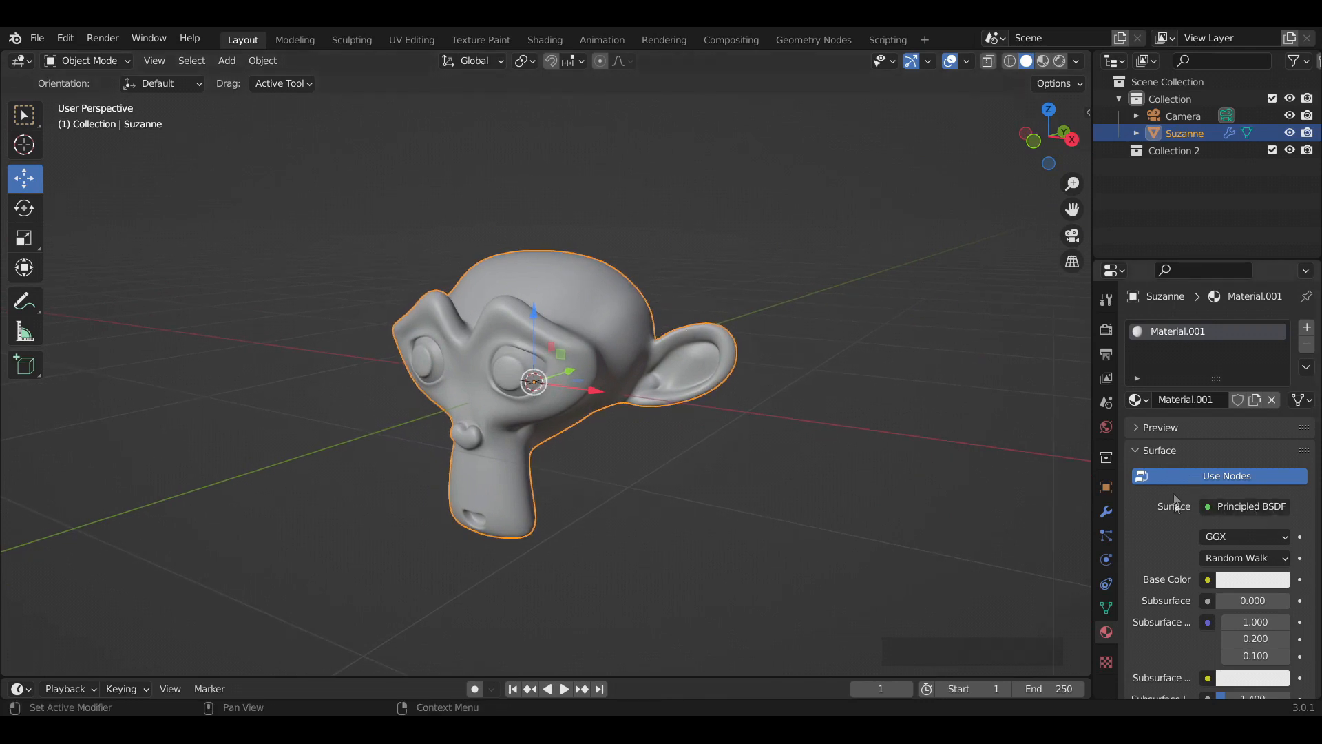
middle_click_drag(801, 424, 815, 420, "shift")
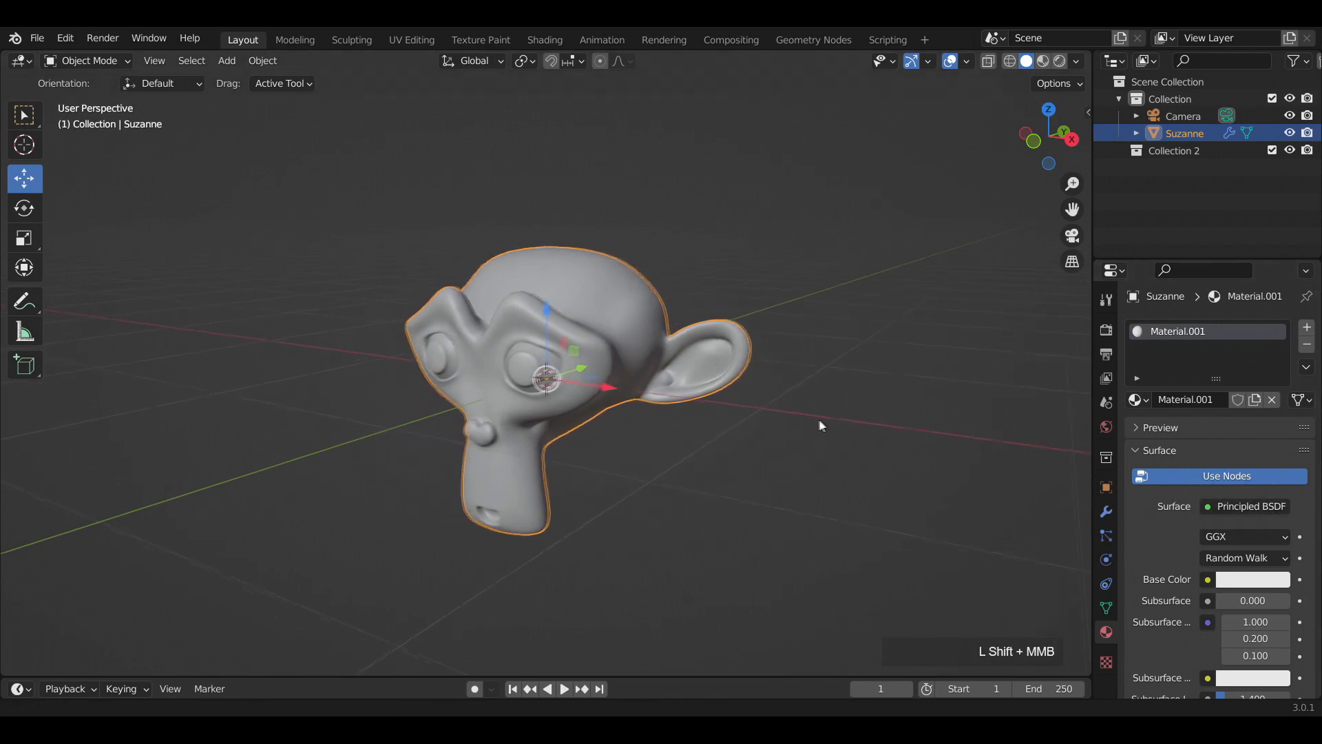
key("z")
left_click(1274, 580)
left_click_drag(1179, 431, 1150, 449)
middle_click_drag(844, 417, 835, 417)
Set the orange material's Metallic to 0.550, Specular to 1.000 and Roughness to 0.000.
scroll(1171, 538, "down", 7)
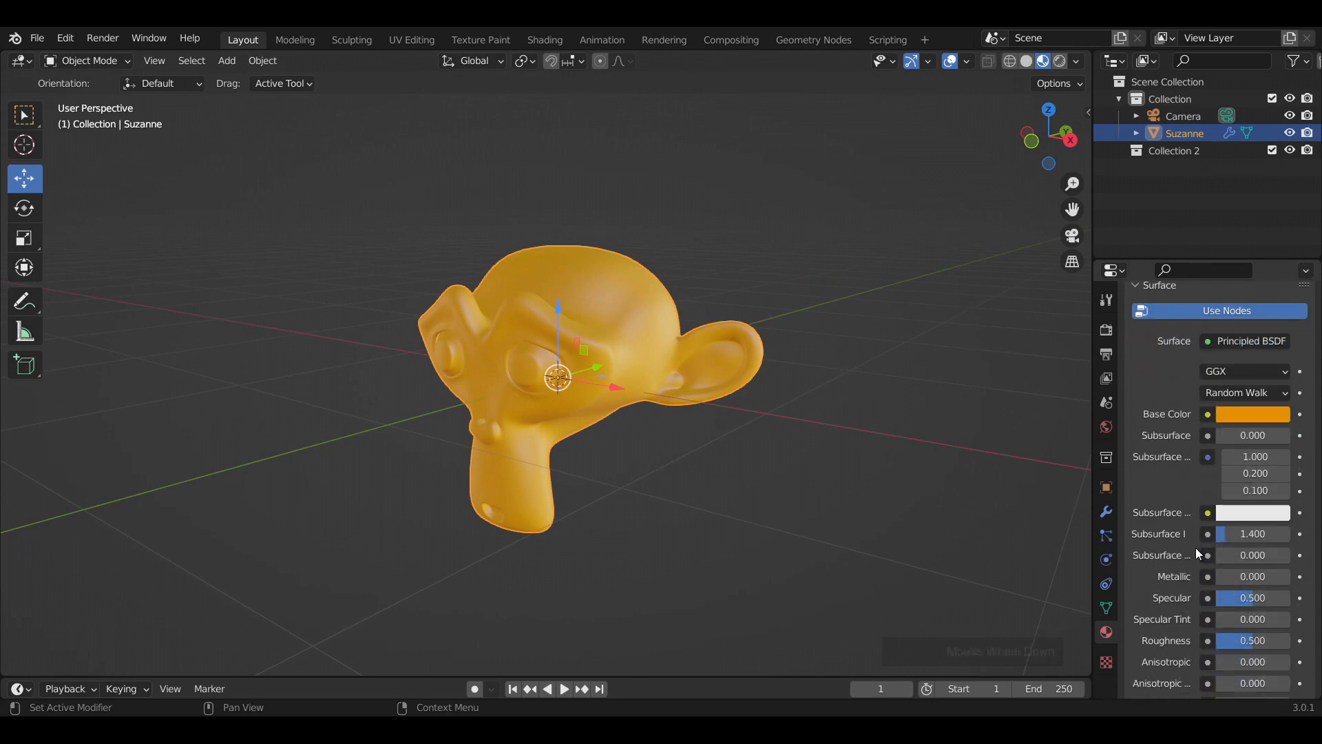
mouse_move(1221, 549)
left_mouse_down()
mouse_move(1281, 549)
mouse_move(1219, 570)
mouse_move(1289, 570)
mouse_move(1217, 570)
left_mouse_up()
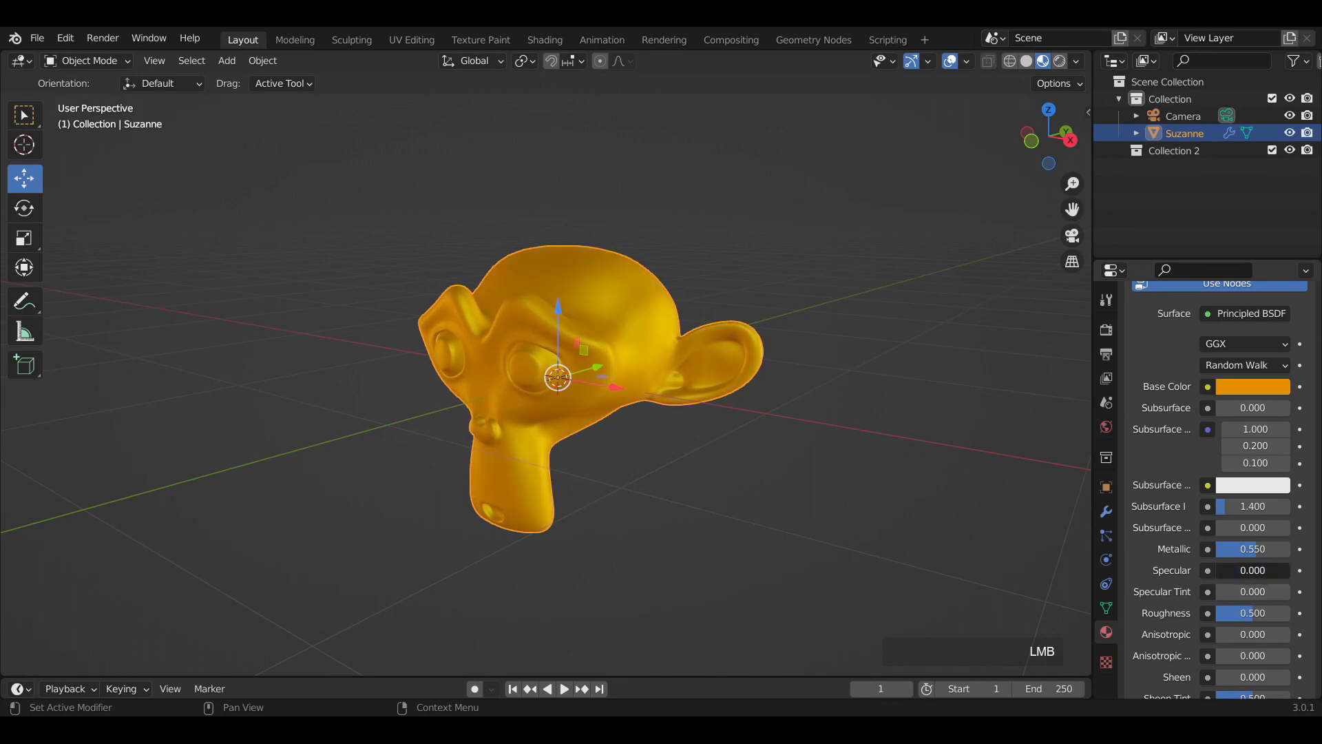
left_click_drag(1251, 612, 1199, 613)
middle_click_drag(998, 482, 730, 413)
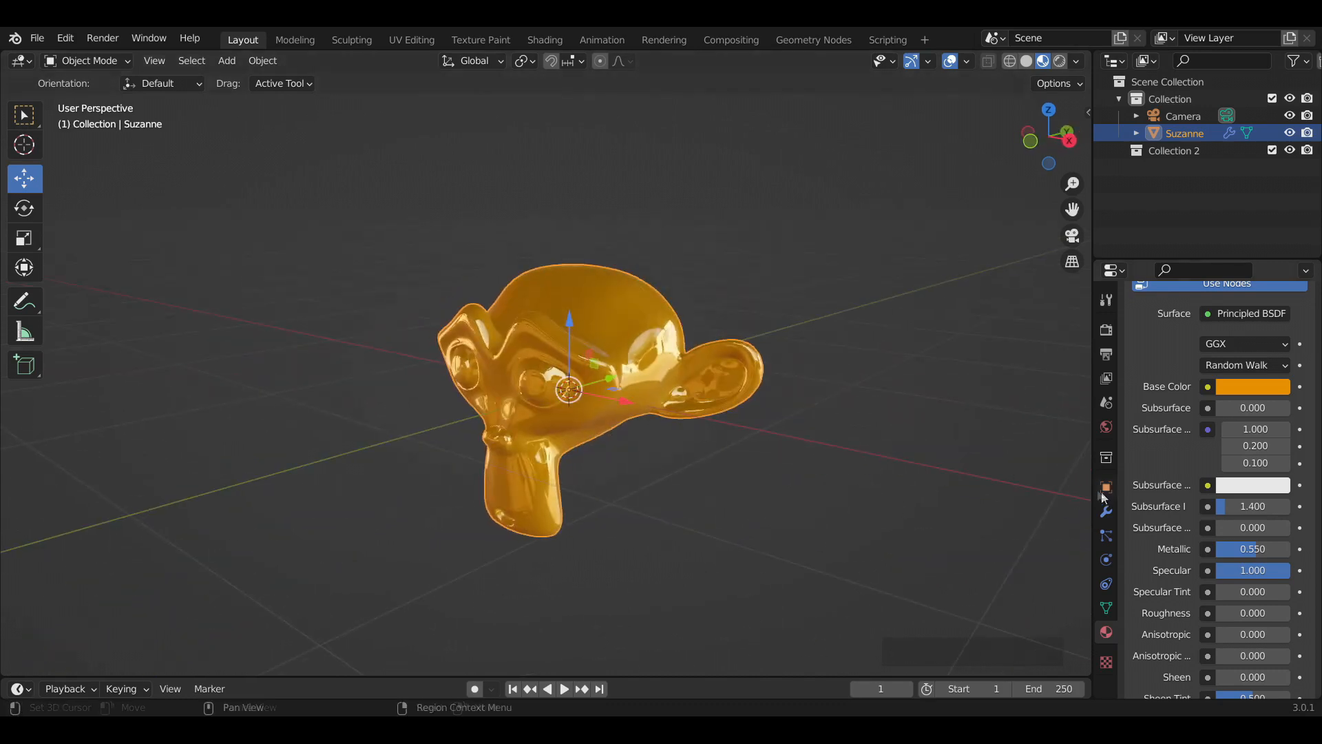
Try an orange emission color on the material and darken it back to black.
scroll(1184, 514, "down", 12)
left_click(1253, 496)
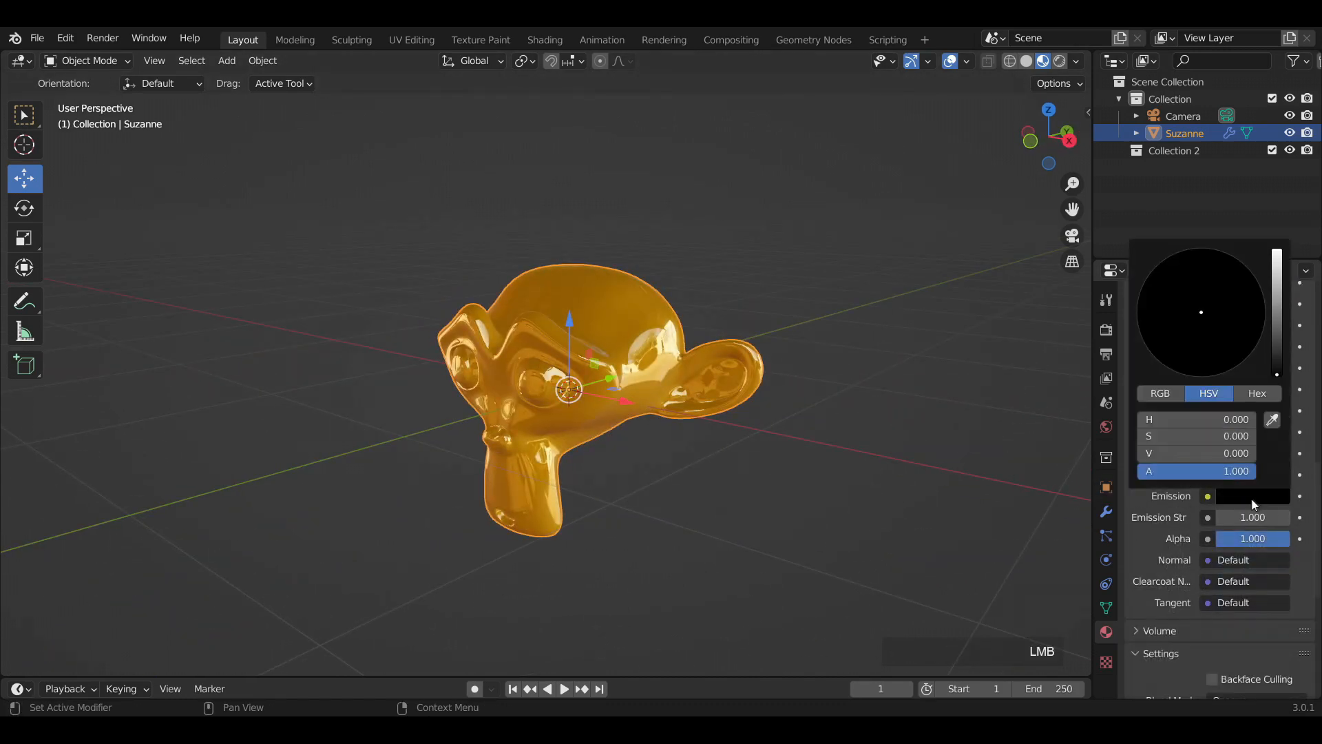
left_click_drag(1276, 325, 1277, 250)
left_click_drag(1172, 336, 1180, 376)
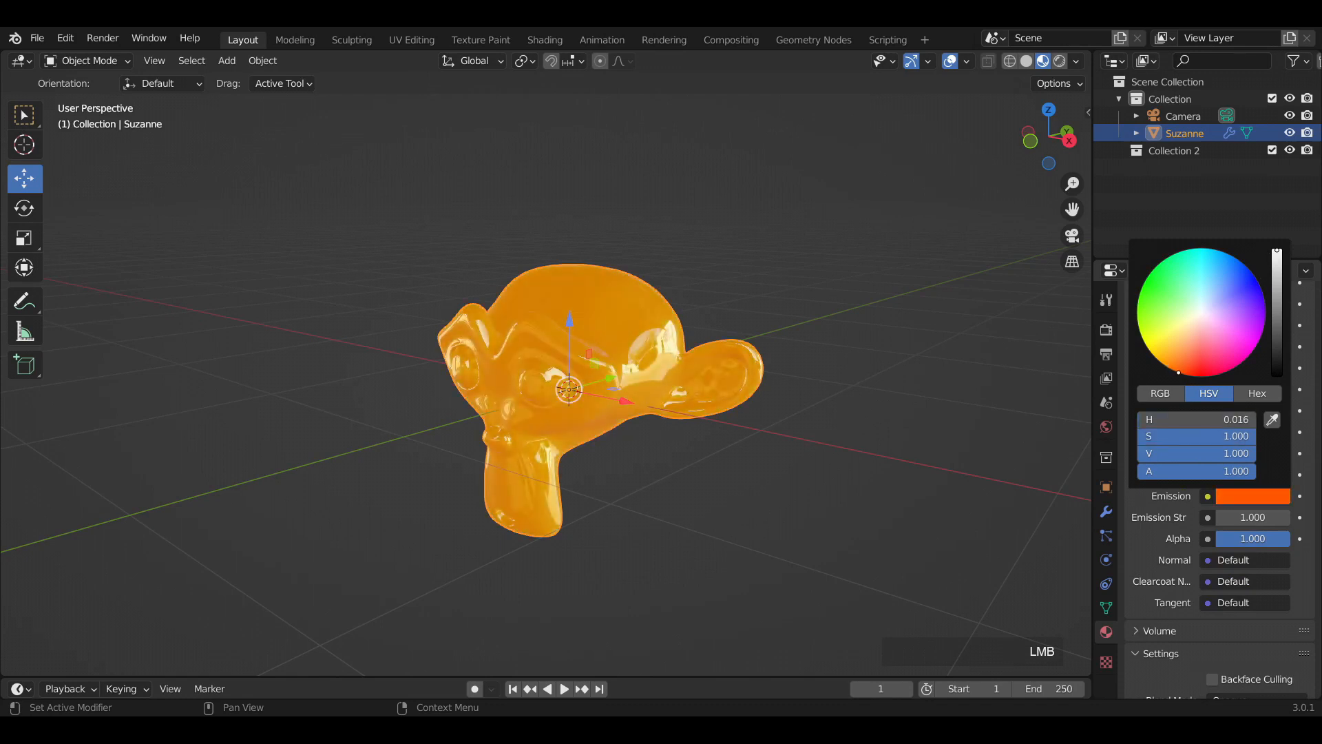
left_click(1232, 495)
left_click_drag(1277, 249, 1277, 325)
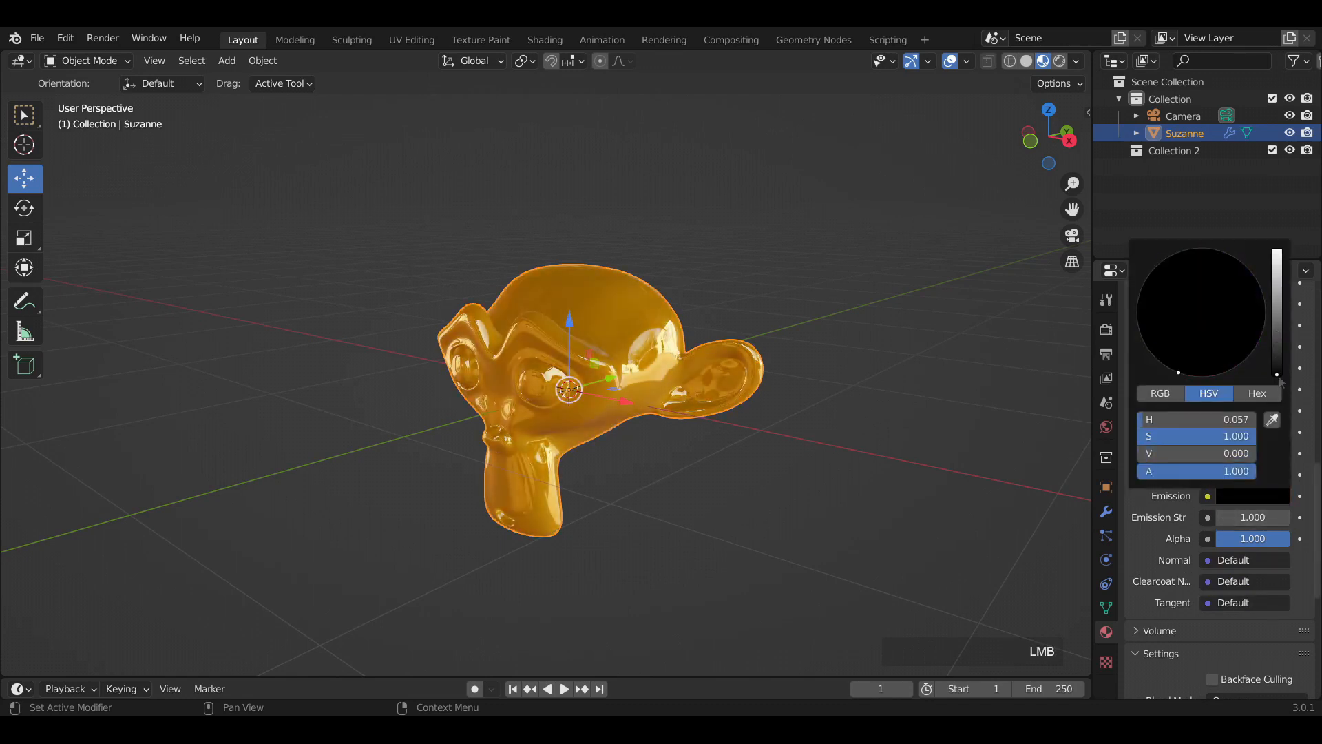
Deselect the monkey head and compare it in Solid and Material Preview shading.
right_click(801, 376)
key("z")
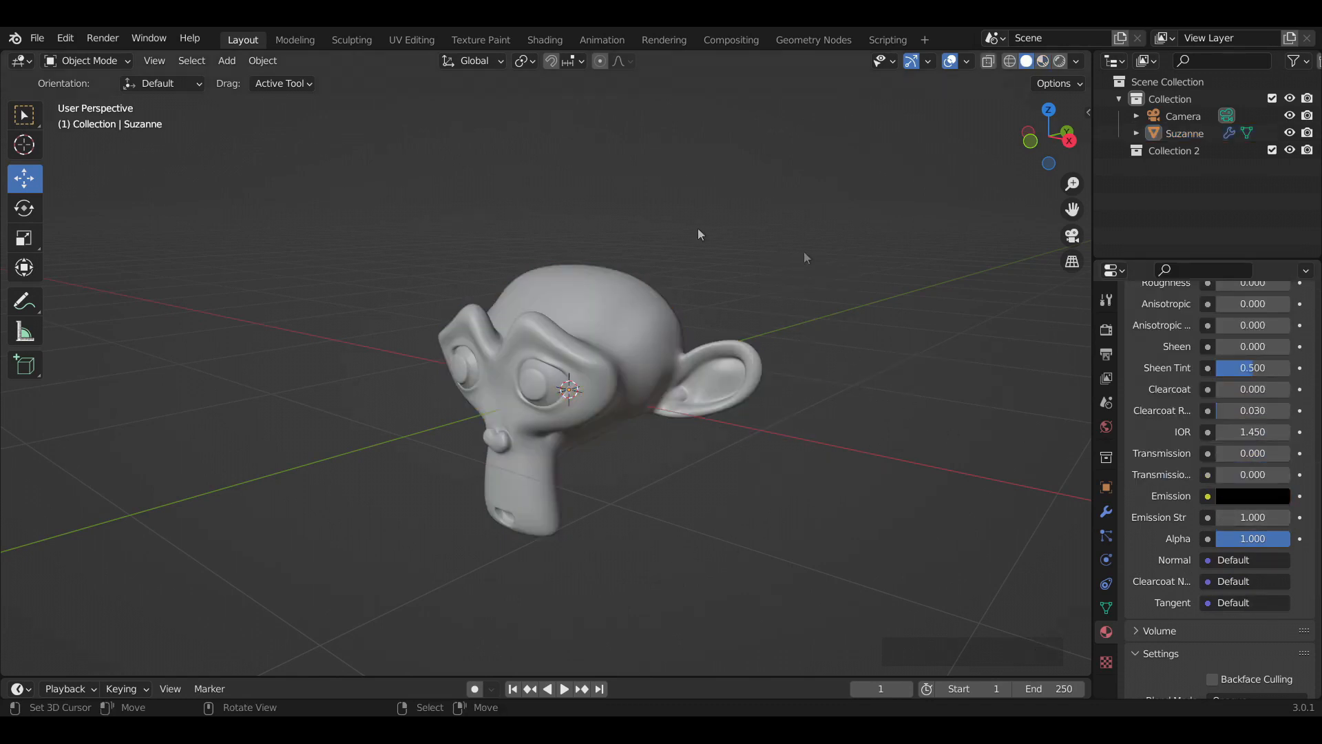
key("z")
left_click(788, 295)
mouse_move(767, 299)
middle_mouse_down()
mouse_move(503, 304)
mouse_move(481, 176)
mouse_move(721, 180)
mouse_move(949, 247)
mouse_move(1071, 329)
mouse_move(798, 383)
mouse_move(768, 290)
middle_mouse_up()
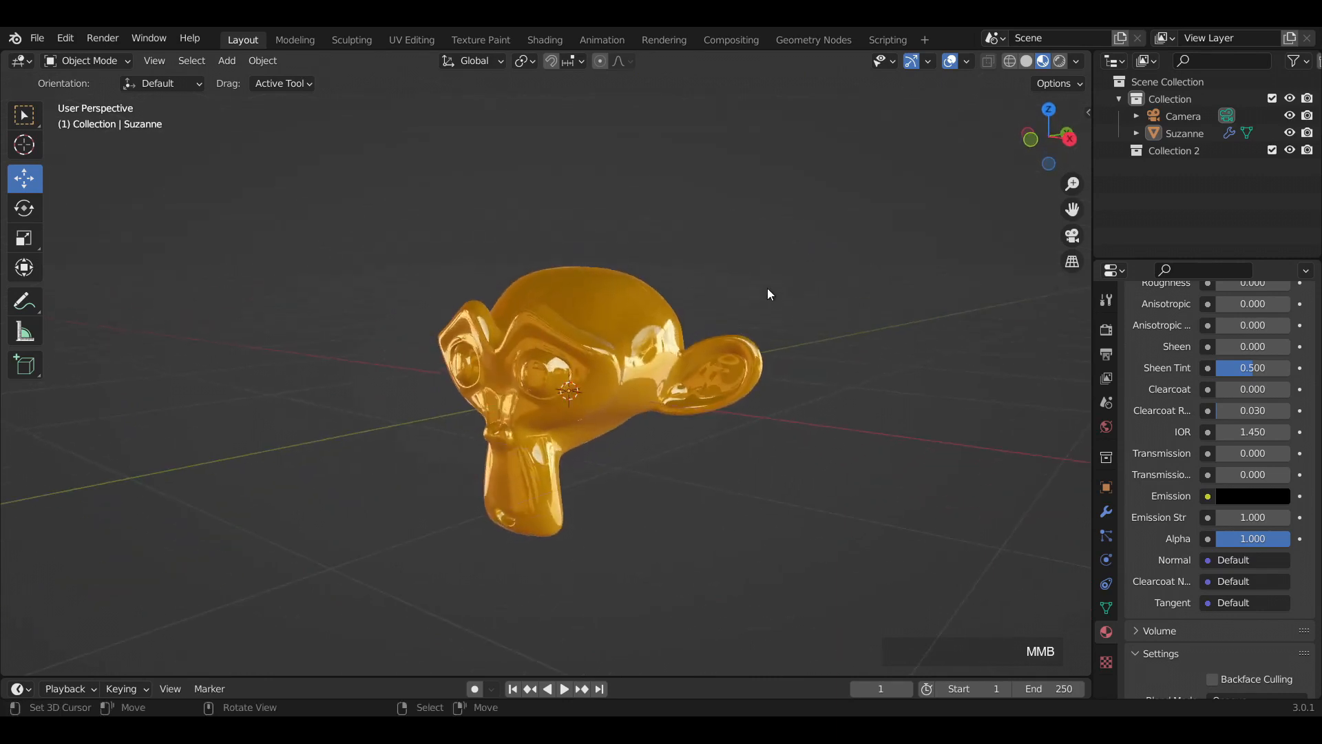
Try several environment lightings for Material Preview shading and choose the bright interior one.
left_click(1076, 60)
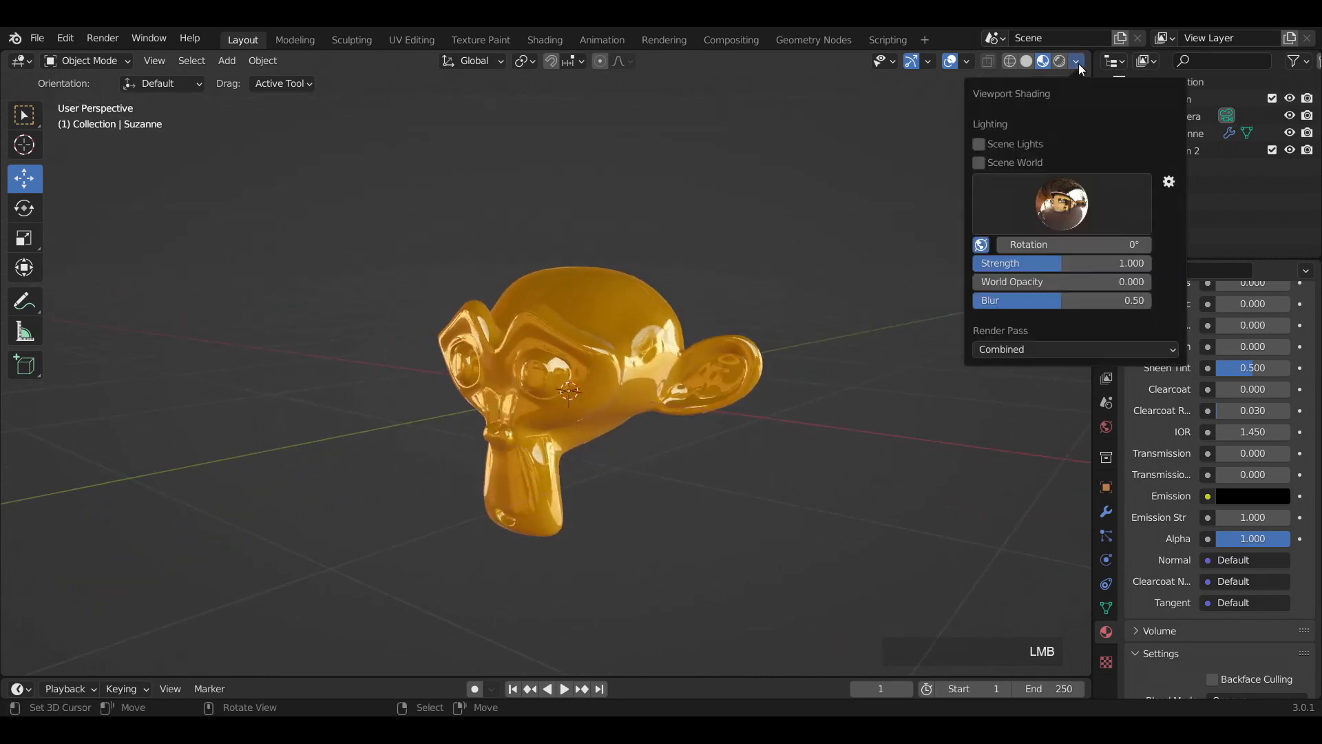
left_click(1069, 198)
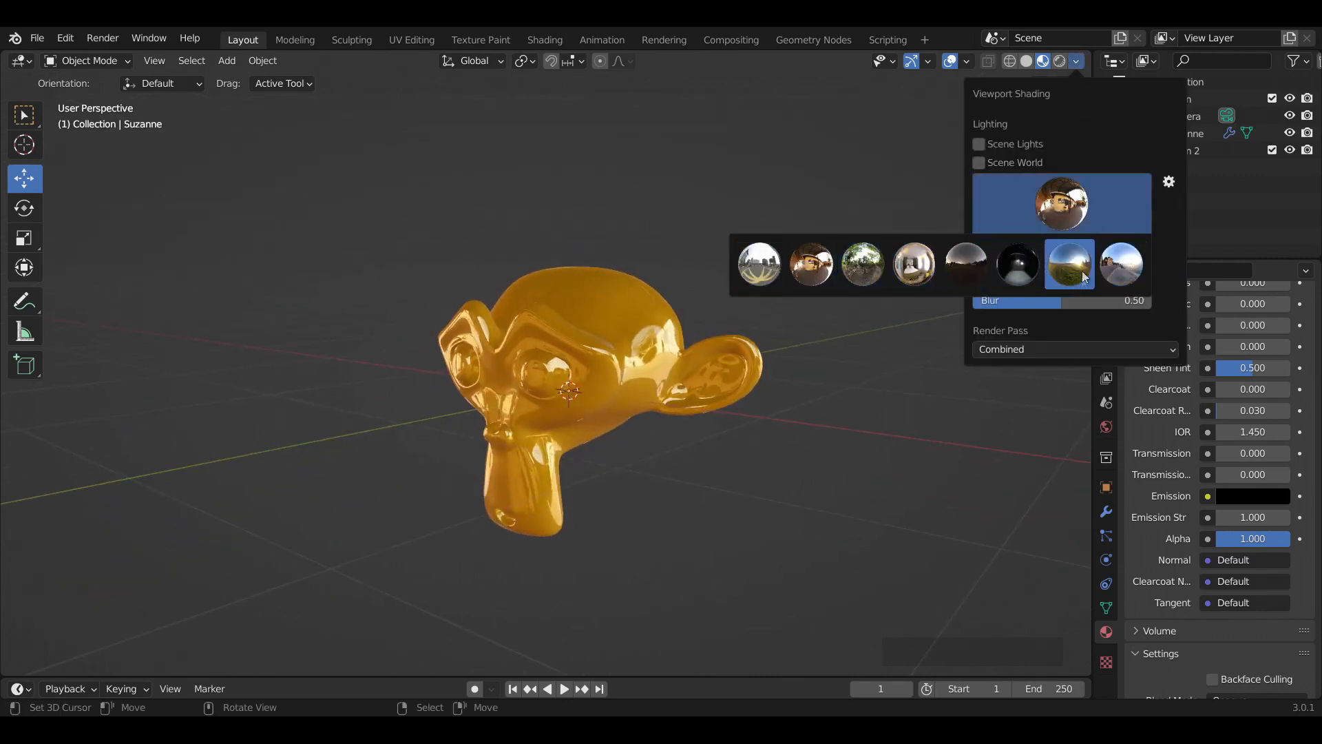
left_click(1118, 263)
left_click(1083, 214)
left_click(1069, 264)
left_click(1067, 210)
left_click(1018, 264)
left_click(1052, 215)
left_click(966, 264)
left_click(1060, 207)
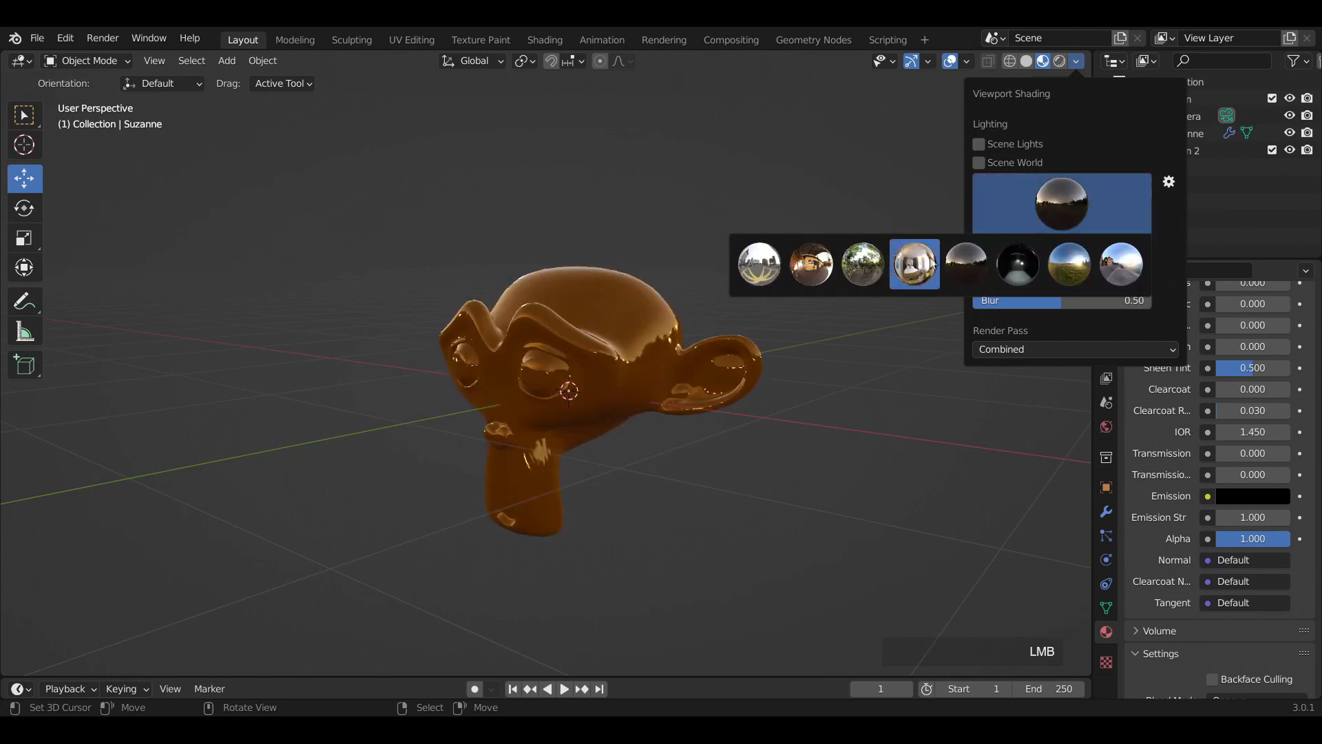
left_click(915, 267)
mouse_move(846, 286)
middle_mouse_down()
mouse_move(497, 329)
mouse_move(221, 332)
mouse_move(828, 299)
mouse_move(745, 376)
middle_mouse_up()
Select the monkey head and add a second material slot using the existing Material.
left_click(743, 375)
scroll(1163, 479, "up", 15)
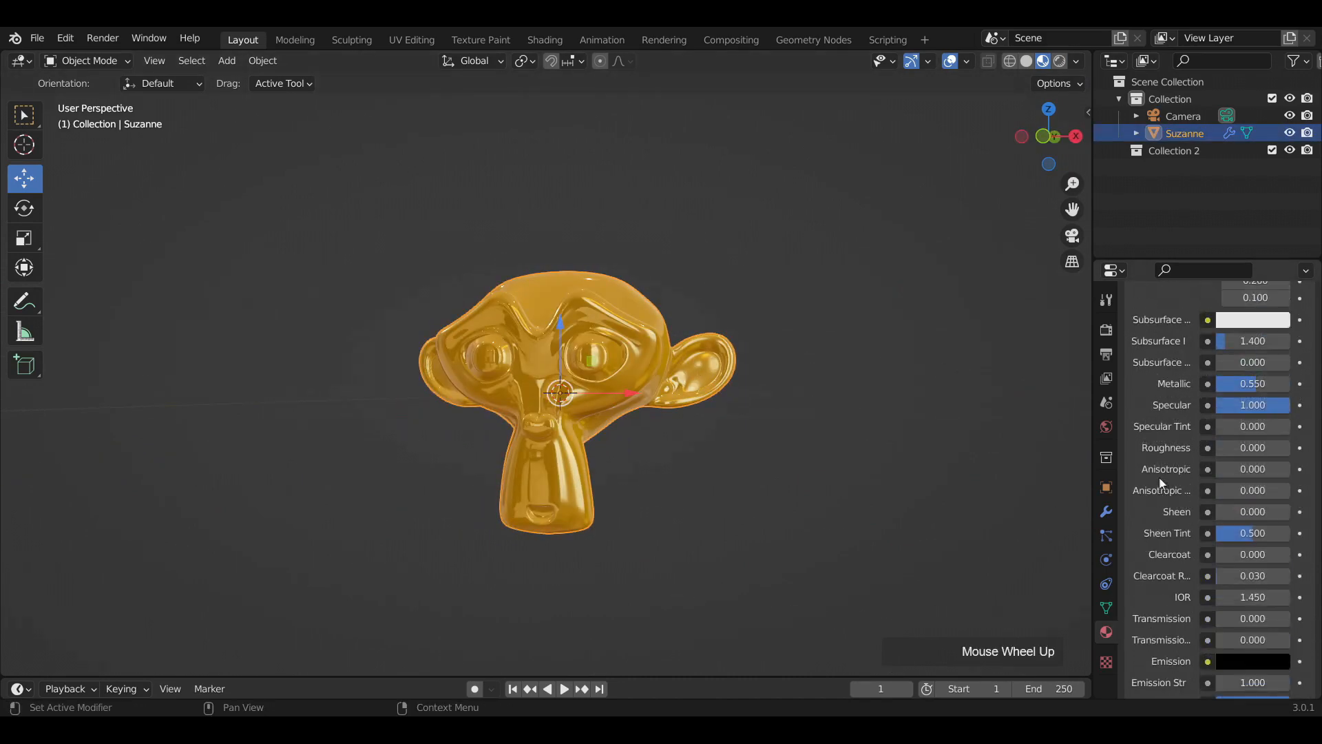
left_click(1306, 327)
left_click(1137, 434)
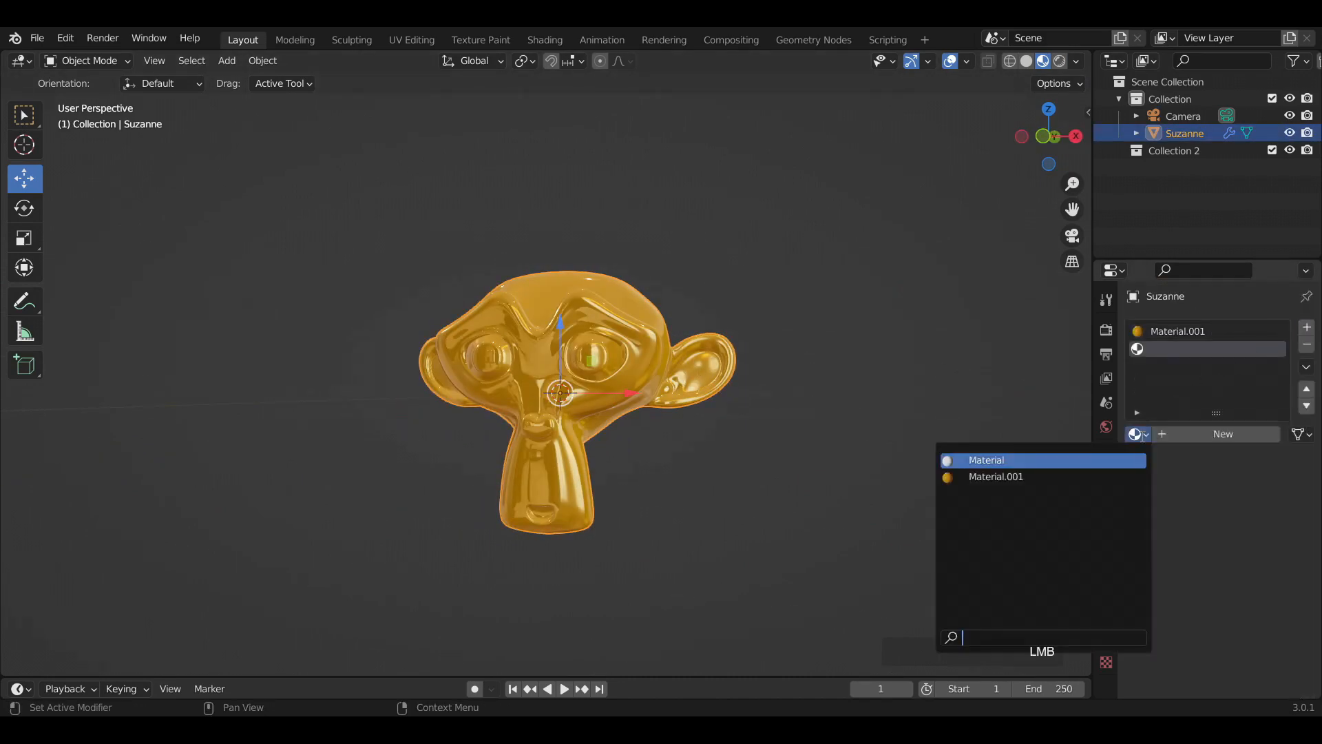
left_click(978, 457)
Select the two front faces of the monkey's nose in Edit Mode, assign Material to them, and return to Object Mode.
middle_click_drag(661, 386, 600, 405)
middle_click_drag(473, 436, 580, 359, "shift")
scroll(580, 358, "up", 4)
key("Tab")
middle_click_drag(482, 368, 556, 397)
scroll(678, 396, "up", 2)
right_click(617, 395)
right_click(699, 411, "ctrl")
key("ctrl+z")
right_click(646, 453, "ctrl")
left_click(1169, 349)
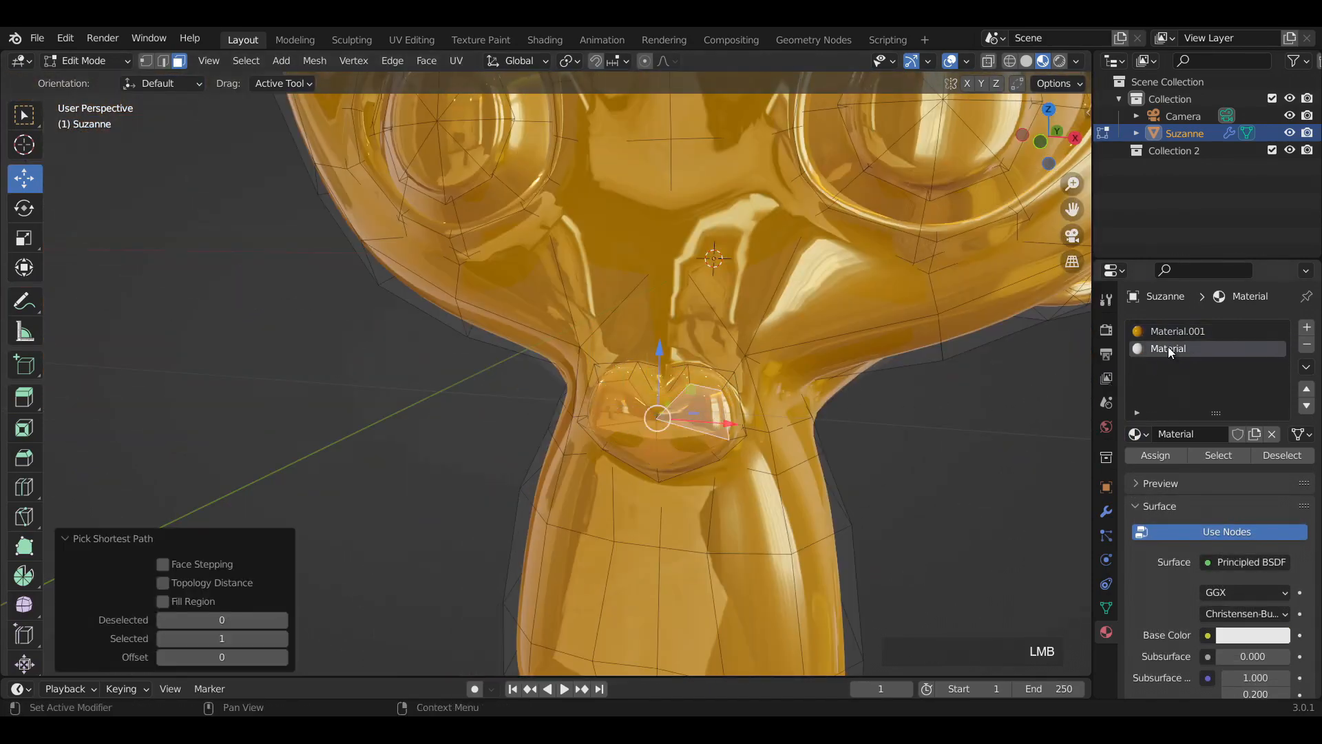
left_click(1172, 459)
key("Tab")
middle_click_drag(877, 443, 815, 418)
scroll(820, 387, "down", 2)
Select and deselect the faces assigned to Material.001 in Edit Mode, and return to Object Mode.
key("Tab")
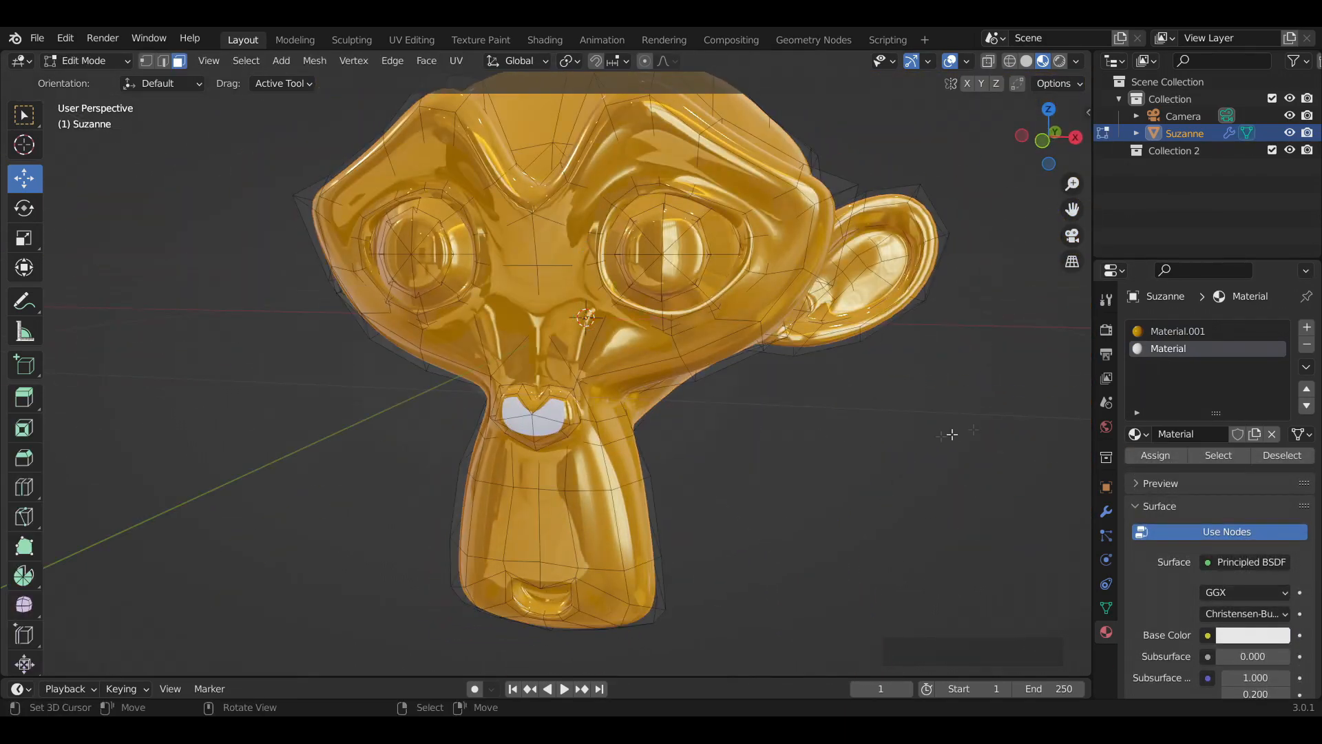
left_click(1177, 331)
key("a")
middle_click_drag(877, 443, 870, 424)
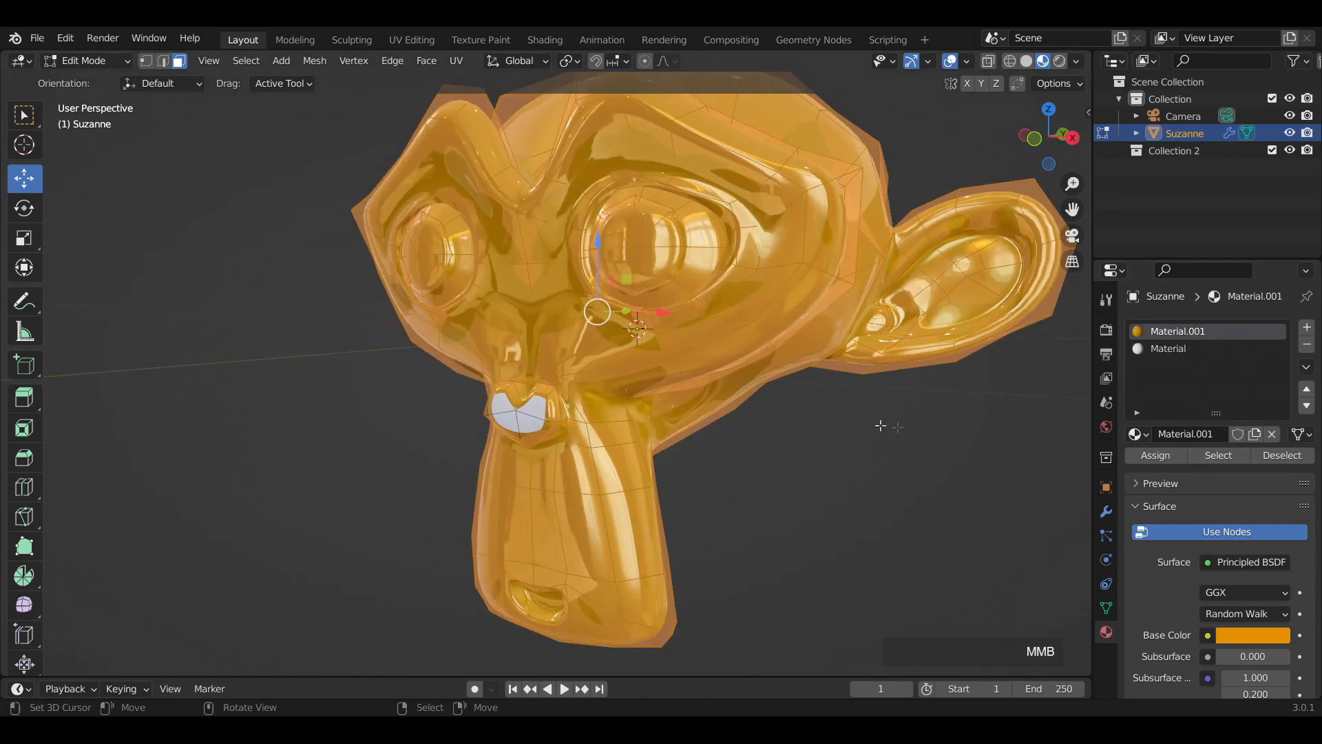
left_click(932, 457)
left_click(1219, 456)
left_click(1278, 455)
scroll(782, 420, "down", 3)
middle_click_drag(782, 419, 488, 413, "shift")
key("Tab")
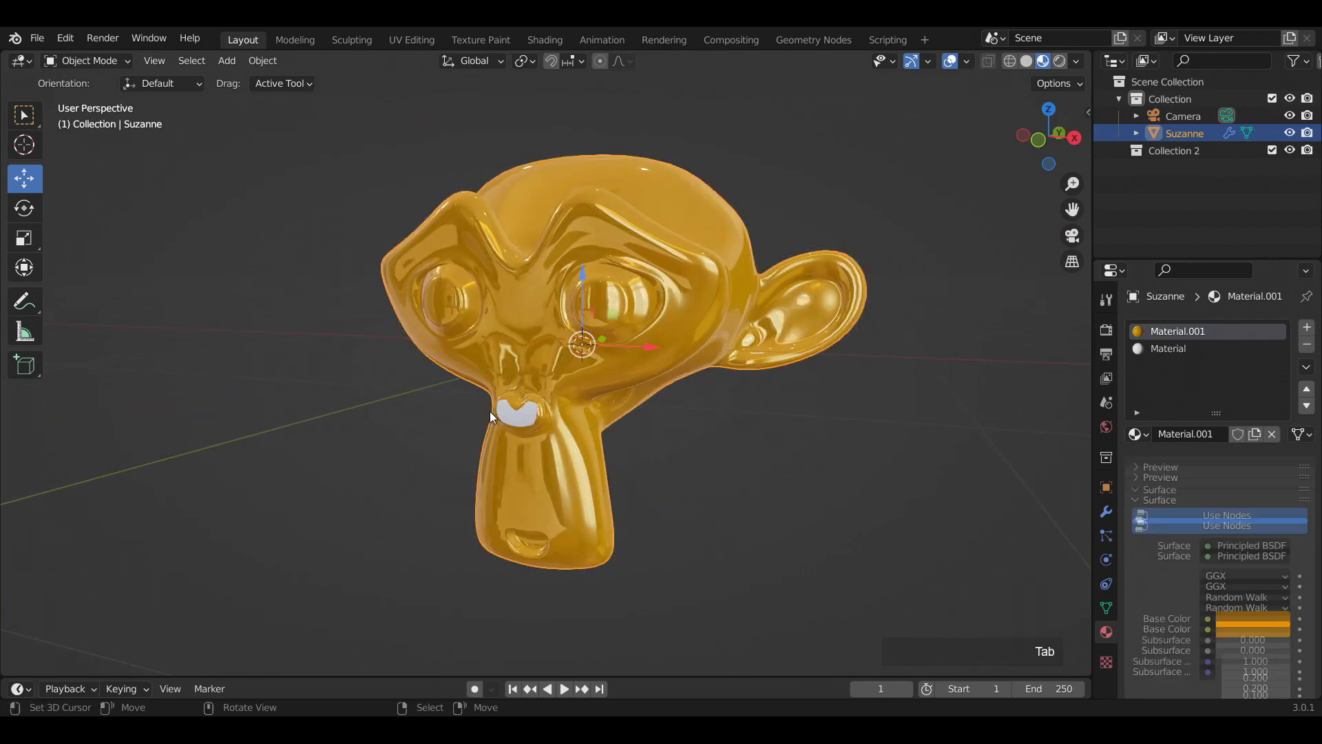
Switch to Solid shading and set Material.001's viewport display color to orange.
right_click(799, 441)
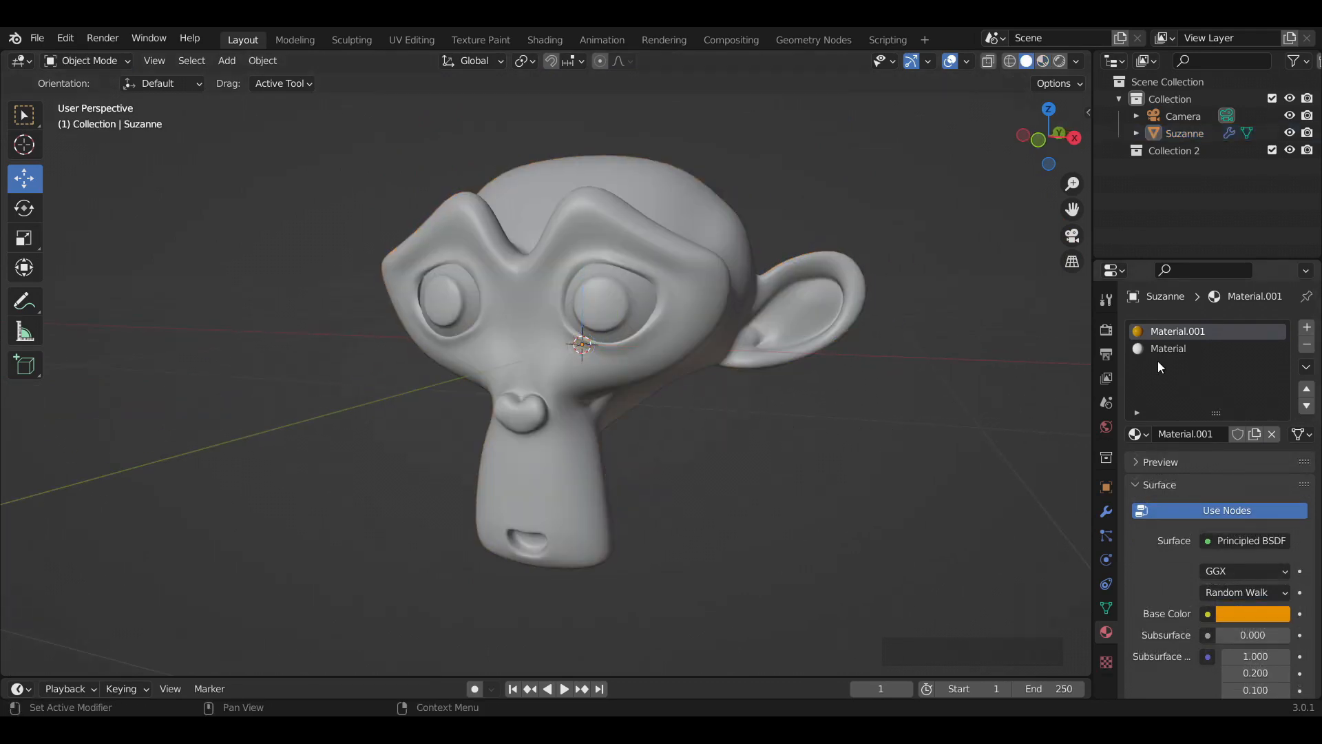
scroll(1191, 344, "down", 4)
scroll(1192, 344, "up", 3)
left_click(1190, 319)
left_click(1203, 305)
scroll(1245, 453, "down", 20)
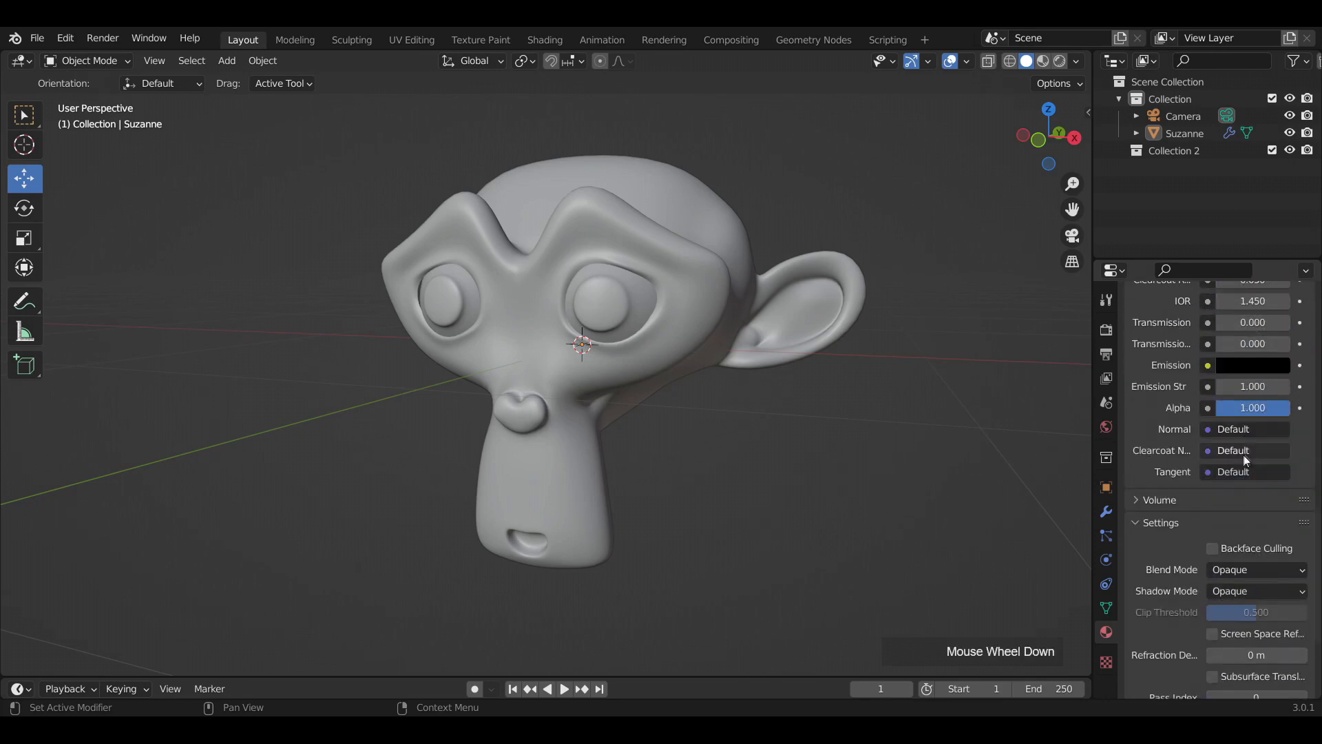
scroll(1229, 482, "down", 1)
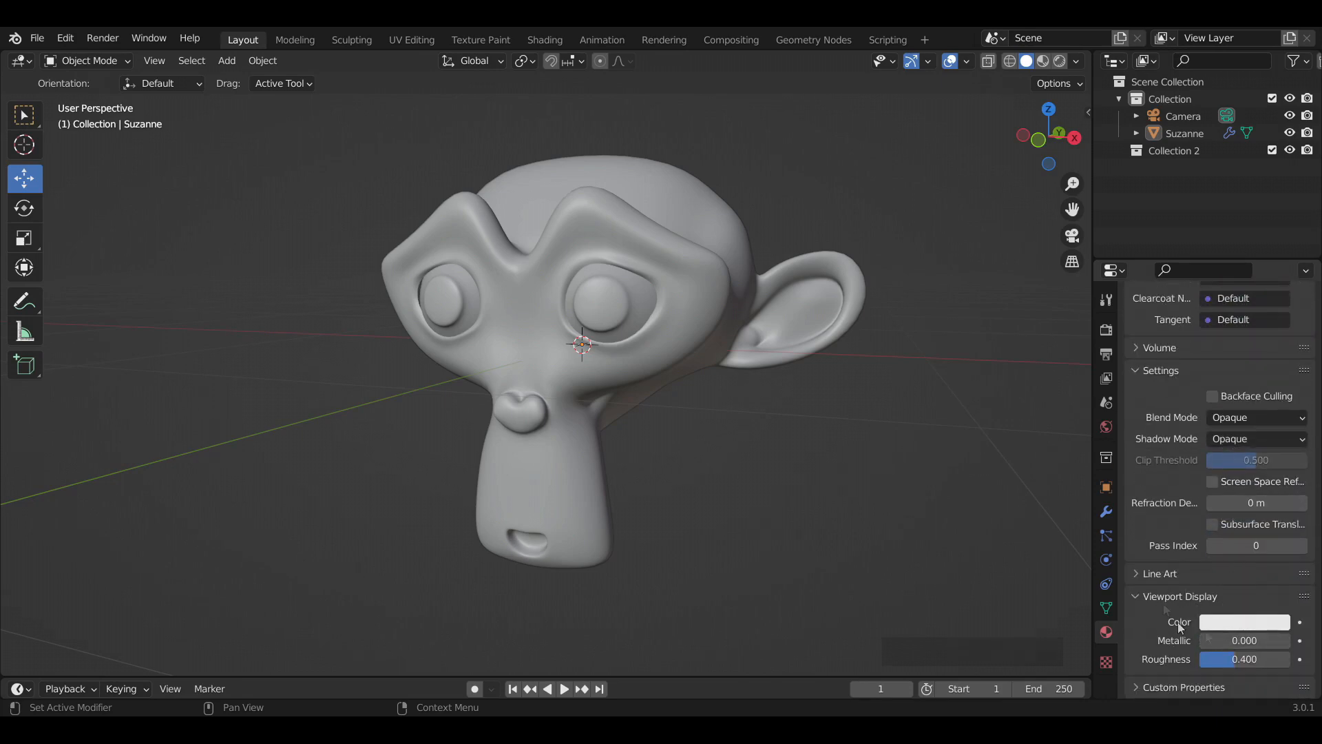
left_click(1236, 622)
left_click_drag(1192, 466, 1159, 487)
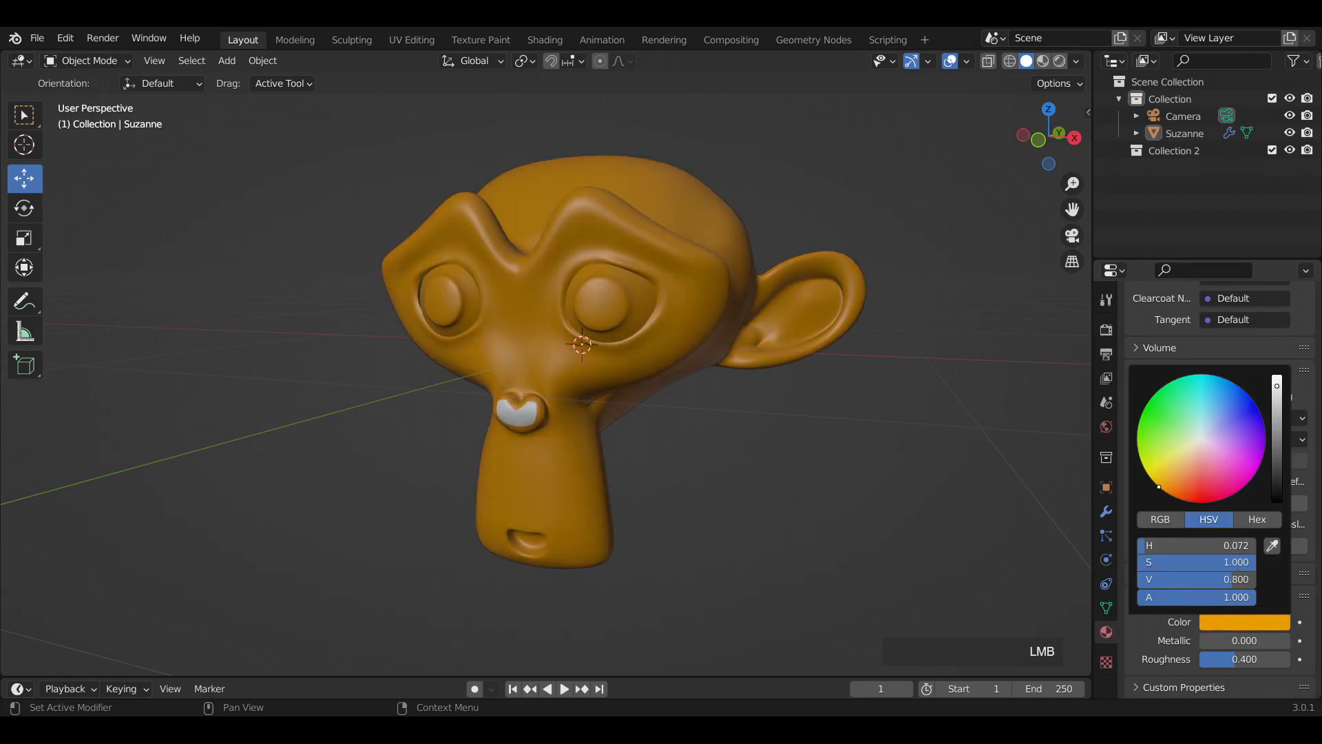
Switch the viewport shading to check the monkey head's colors and return to Solid shading.
scroll(854, 419, "down", 2)
key("z")
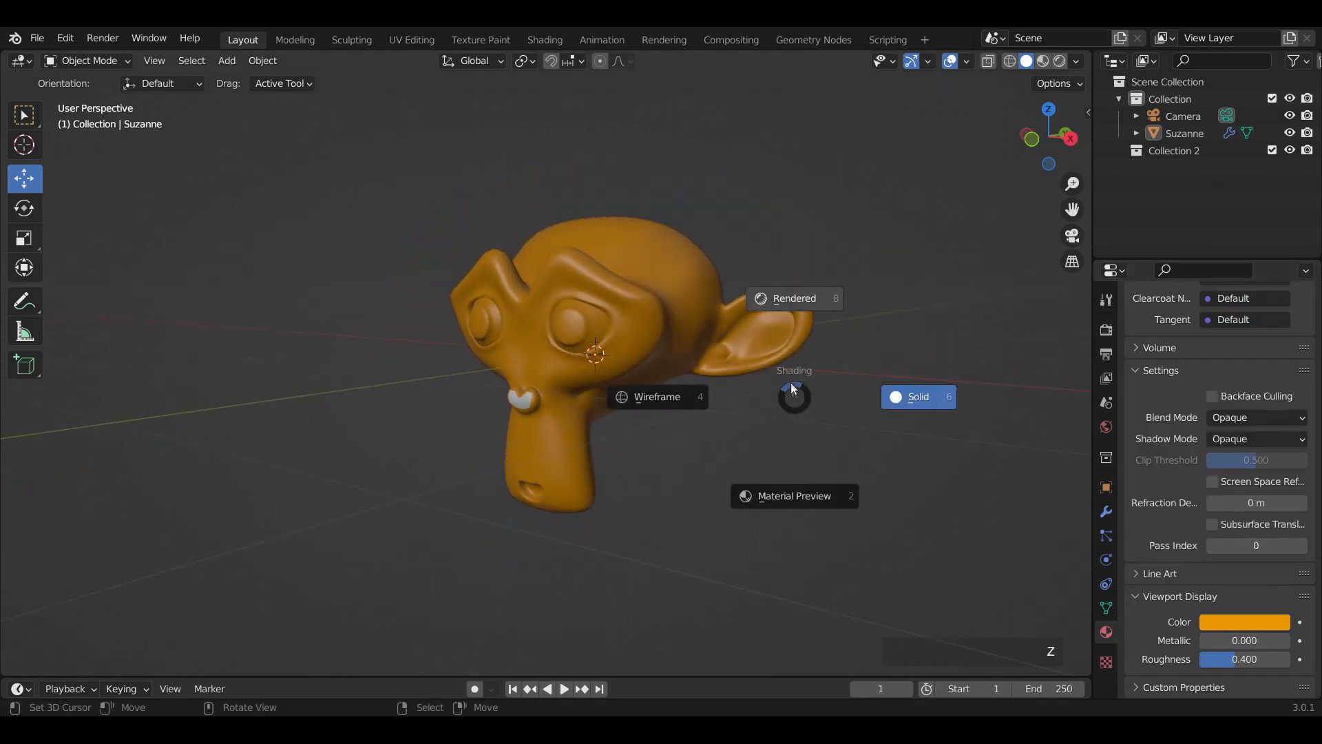
key("z")
left_click(736, 383)
Add a spot light to the scene.
scroll(636, 360, "down", 3)
middle_click_drag(636, 361, 701, 366)
key("shift+a")
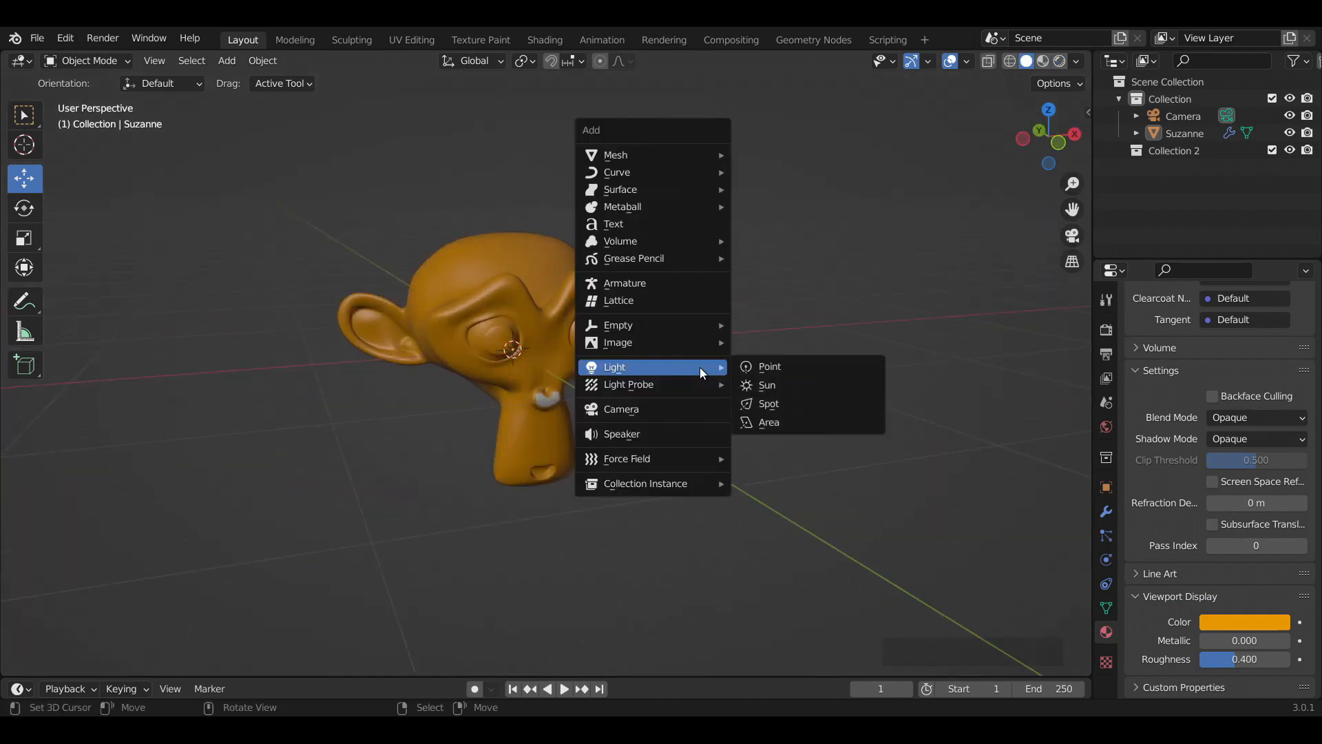
mouse_move(703, 368)
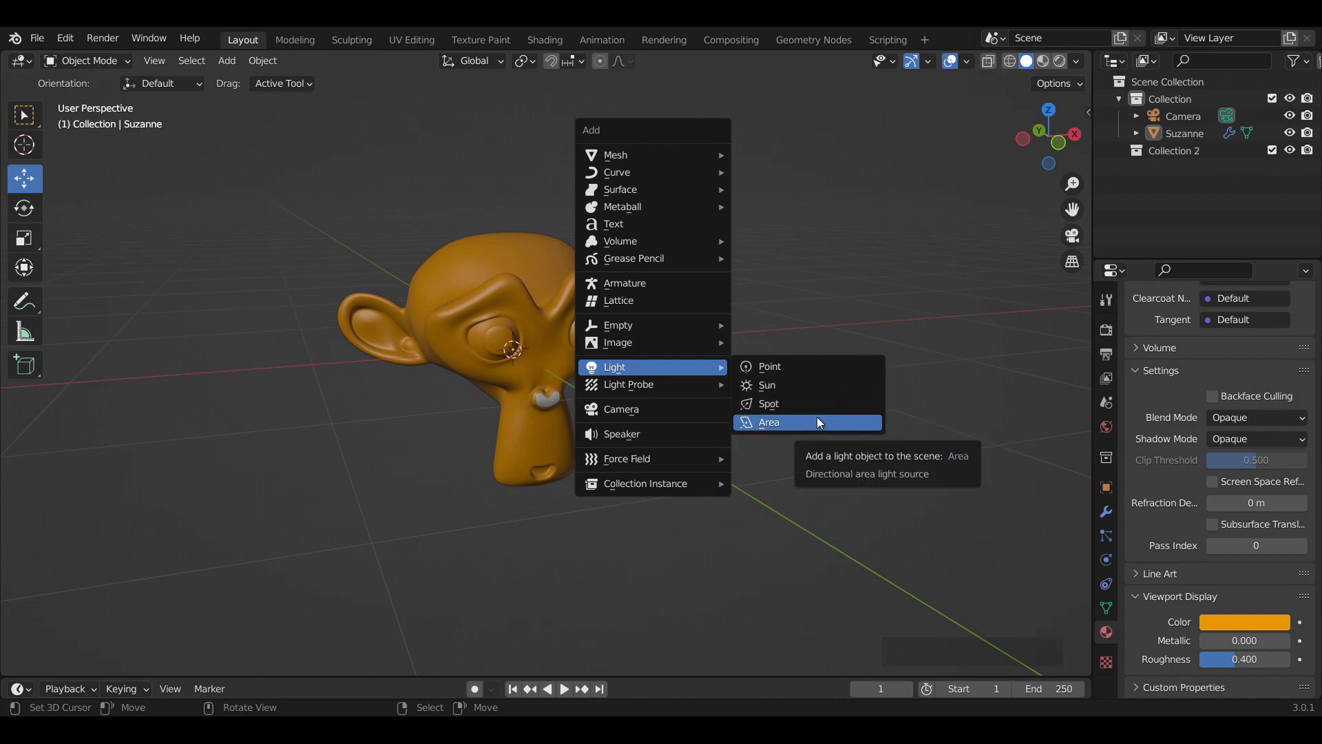
left_click(789, 405)
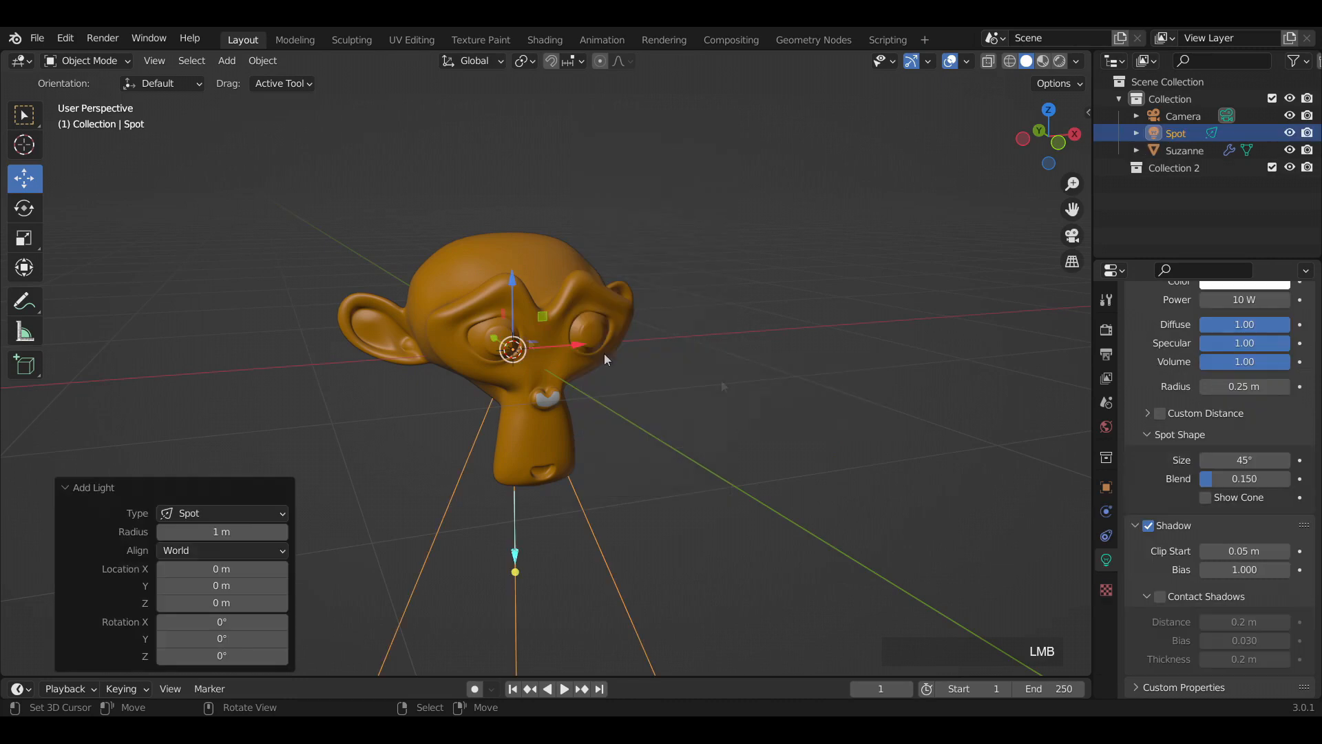
Move the spot light in front of and above the monkey head, and rotate it about 57° around the X axis.
middle_click_drag(506, 338, 579, 339)
left_click_drag(430, 361, 652, 397)
left_click_drag(705, 319, 682, 184)
key("r")
key("x")
left_click(848, 328)
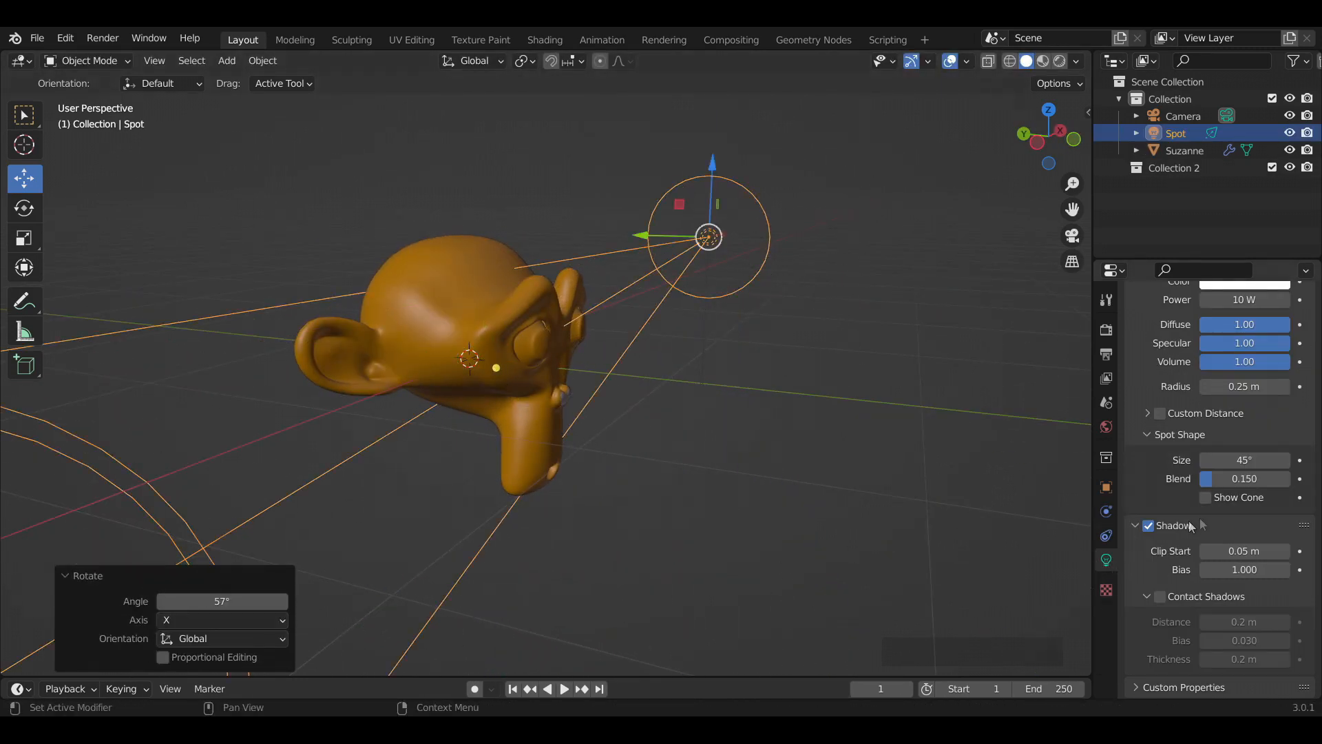
Look through the spot light's settings and switch the viewport to Rendered shading.
scroll(1271, 424, "up", 5)
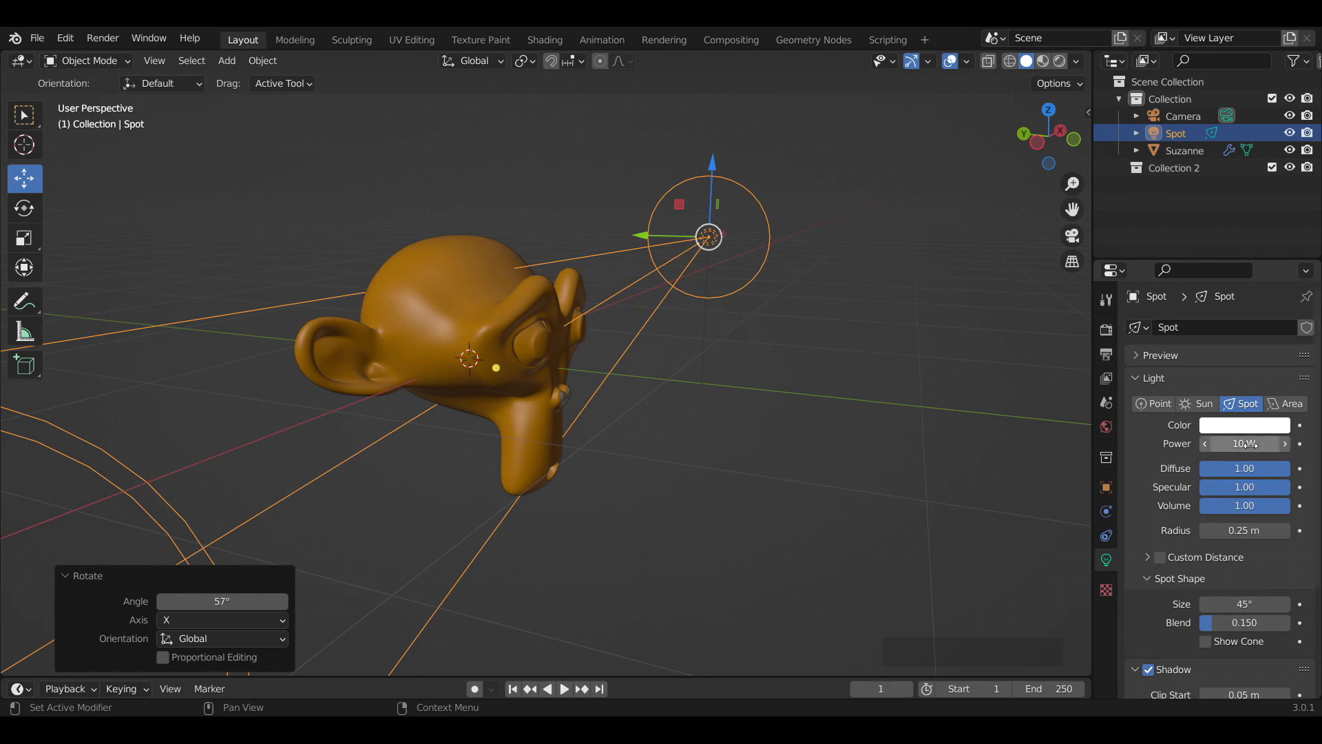
scroll(879, 427, "down", 4)
scroll(1180, 606, "down", 4)
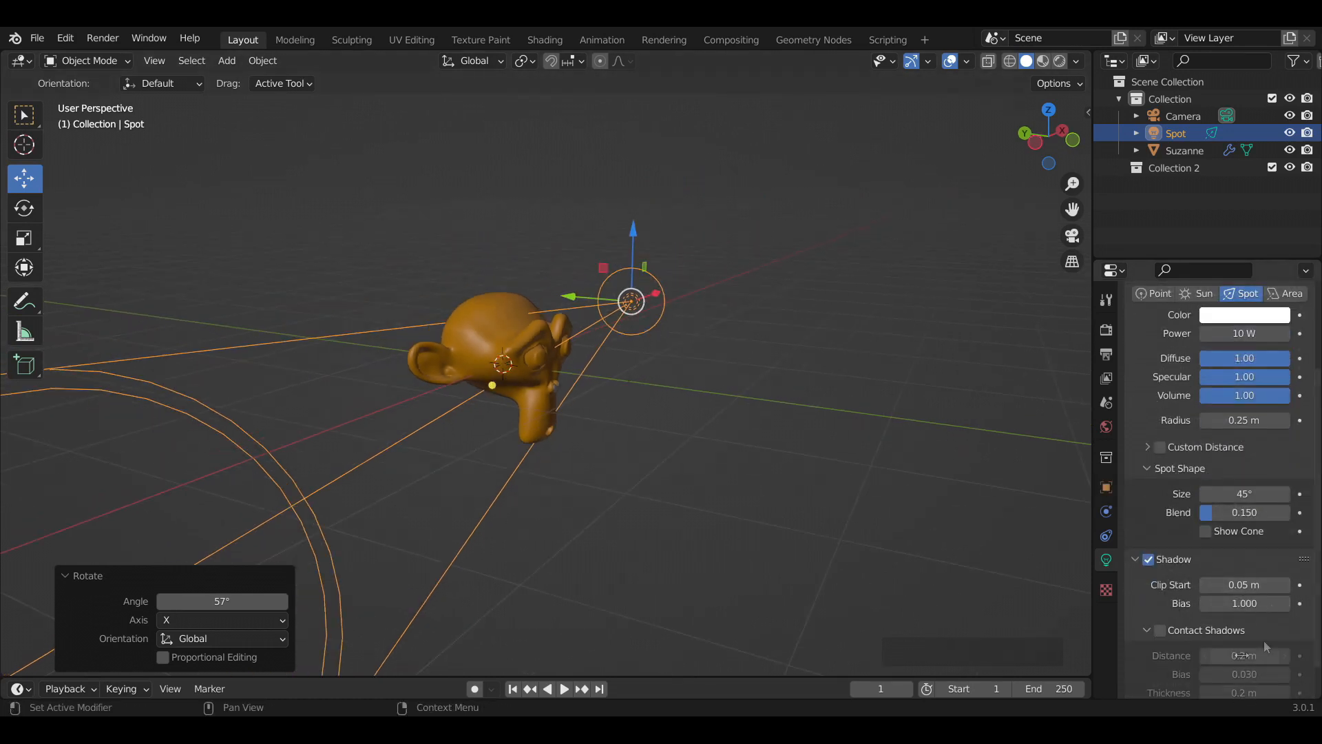
key("z")
left_click(947, 451)
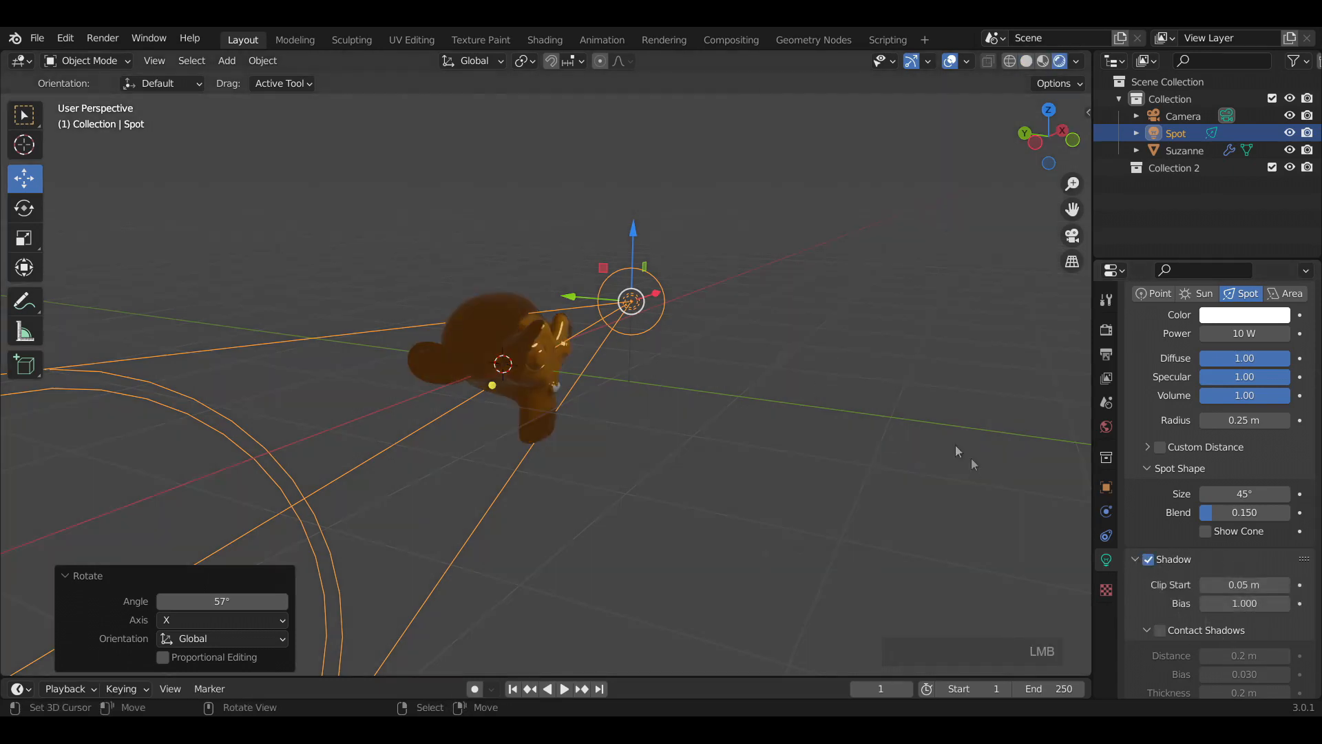
Move the spot light horizontally and raise it by about 0.48 m.
middle_click_drag(956, 446, 724, 442)
left_click_drag(518, 292, 395, 291)
left_click_drag(331, 219, 312, 159)
middle_click_drag(537, 265, 681, 290)
Change the Cube Size and Cascade Size of the shadows in the render settings.
scroll(680, 290, "up", 3)
left_click(1106, 330)
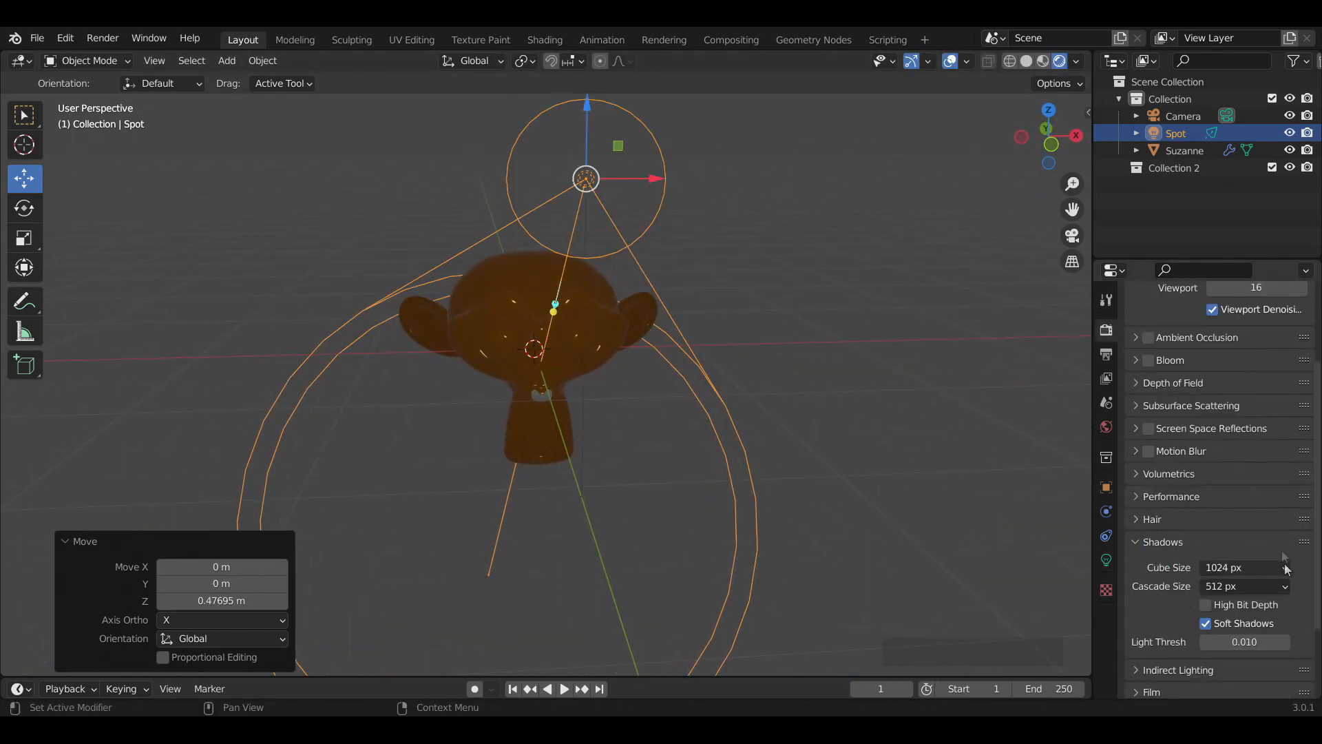
left_click(1259, 569)
left_click(1209, 435)
left_click(1253, 585)
left_click(1209, 452)
left_click(789, 437)
middle_click_drag(789, 437, 667, 360)
scroll(667, 360, "down", 1)
left_click(666, 360)
Raise the spot light's power to 148.3 W.
left_click(1107, 560)
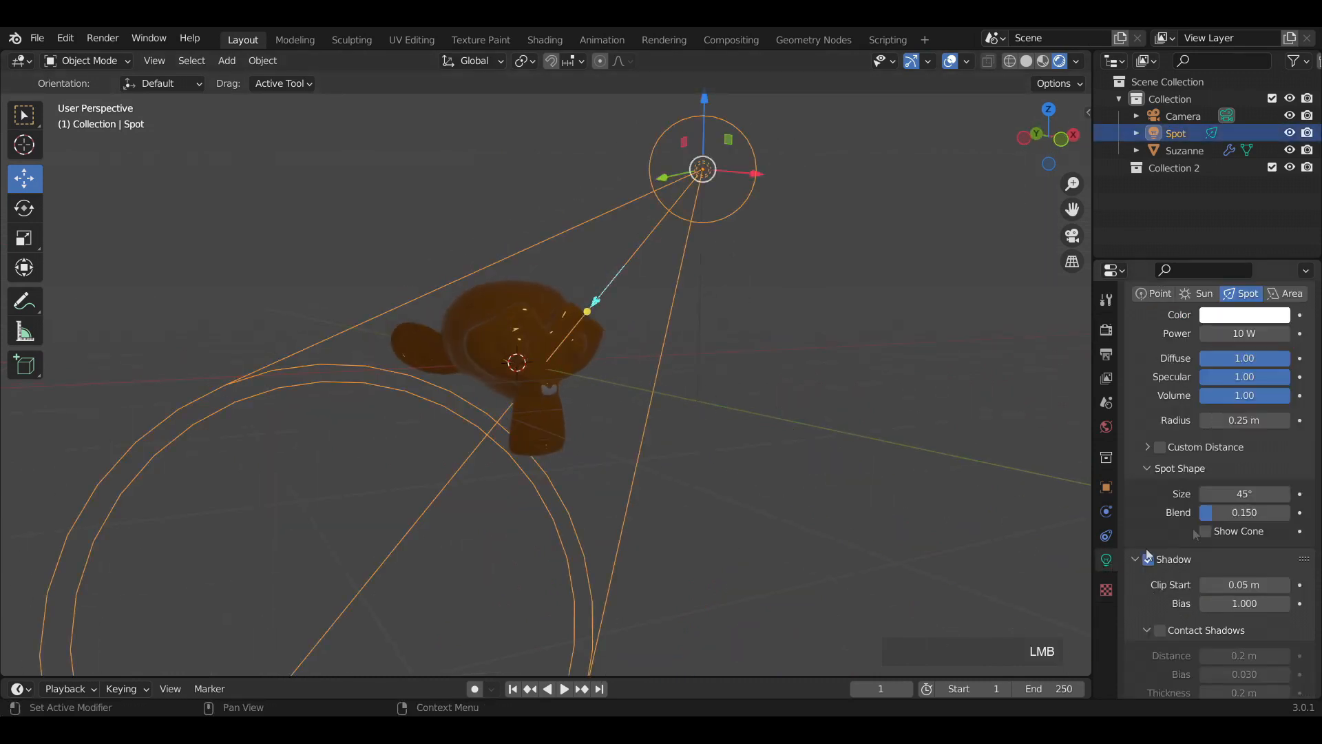
left_click_drag(1244, 333, 1281, 334)
middle_click_drag(739, 355, 818, 371)
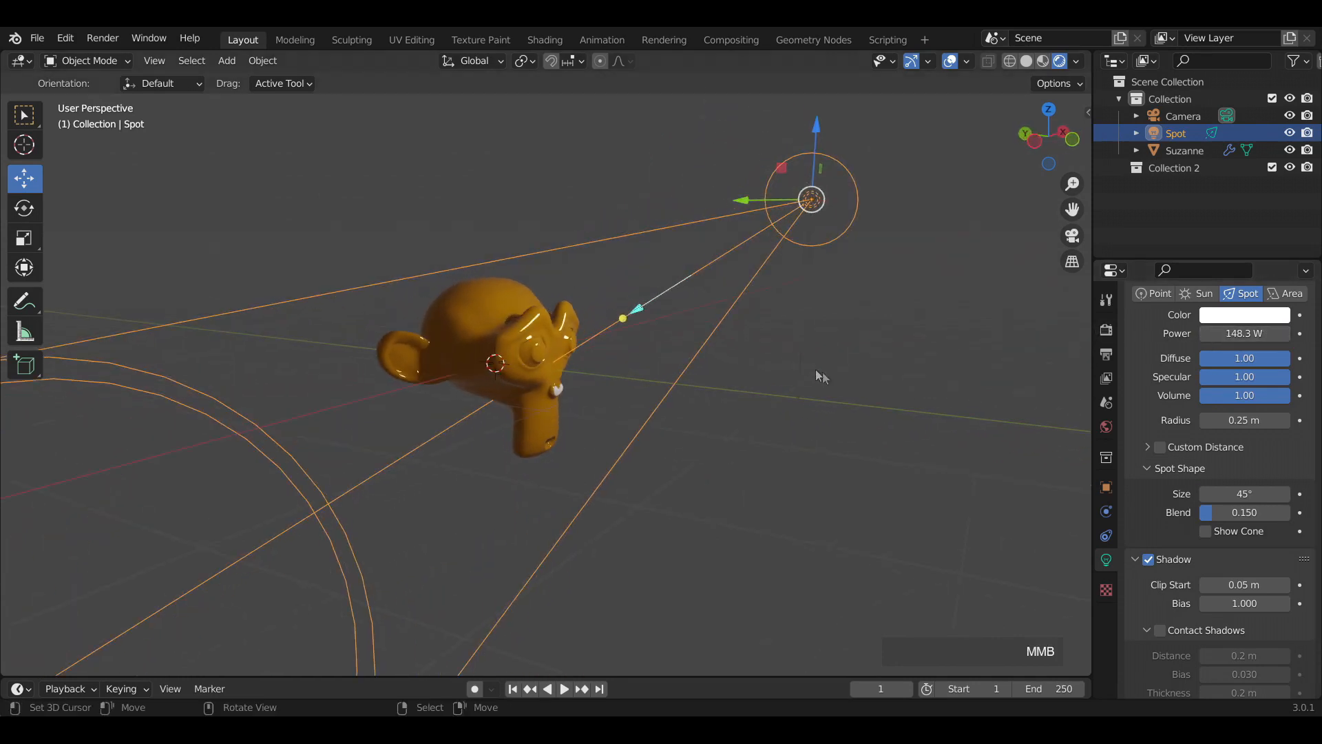
right_click(818, 372)
right_click(769, 231)
middle_click_drag(1066, 381, 1002, 392, "shift")
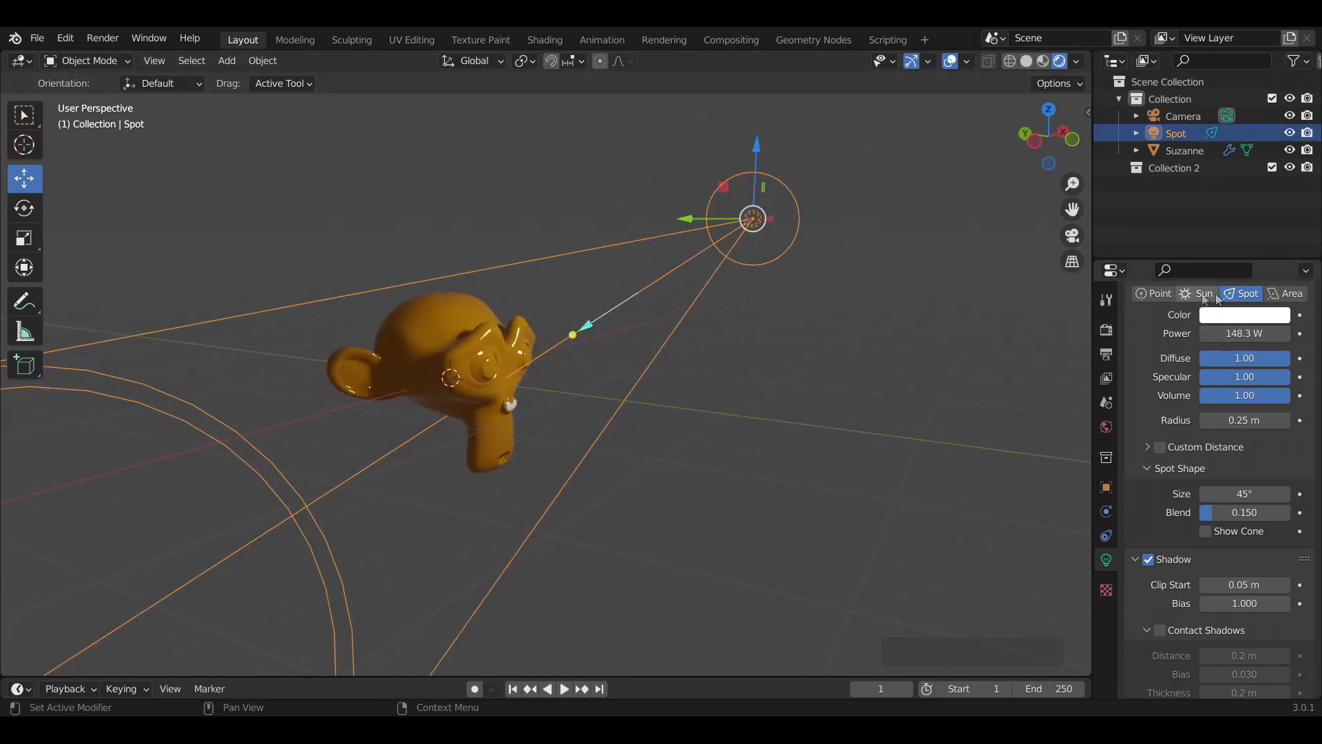
Try the Area light type on the spot light with the Square shape.
scroll(1259, 518, "down", 1)
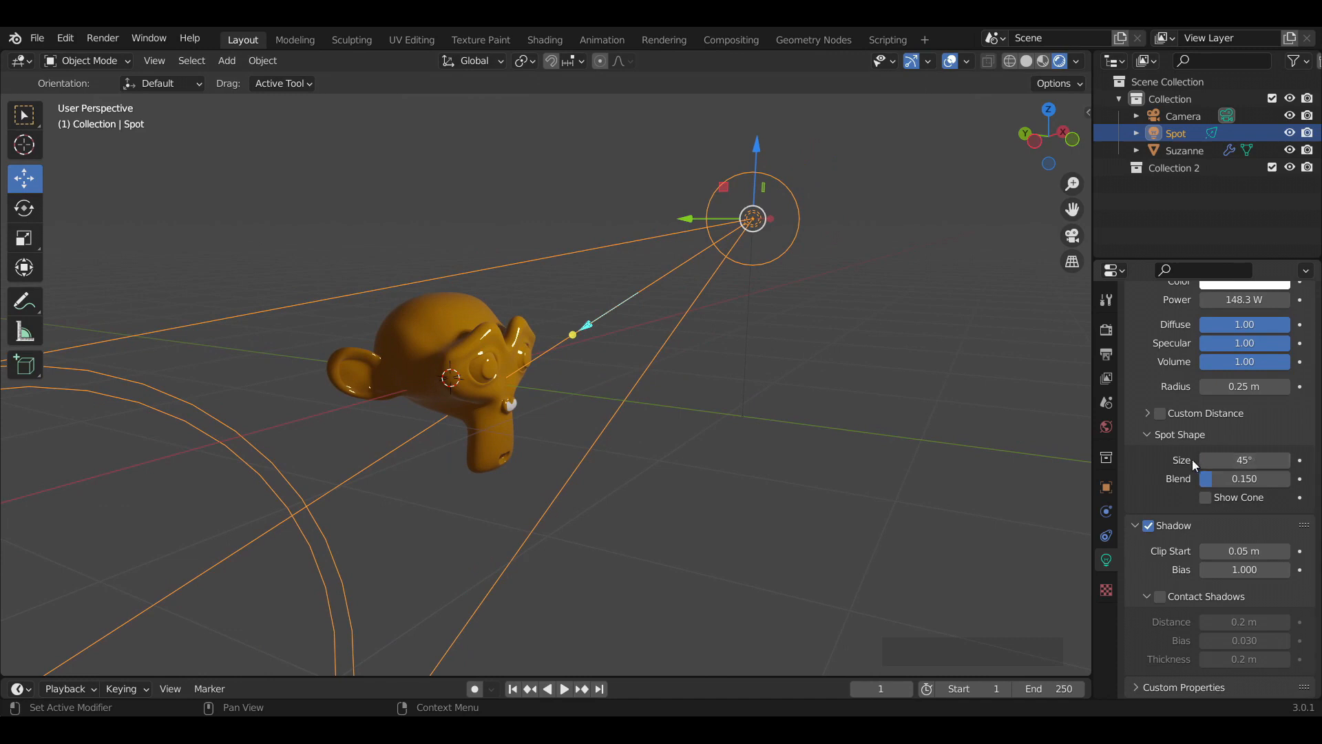
mouse_move(1245, 460)
left_mouse_down()
mouse_move(1226, 460)
mouse_move(1257, 460)
mouse_move(1225, 460)
mouse_move(1245, 460)
left_mouse_up()
scroll(1245, 460, "up", 5)
left_click(1285, 398)
left_click(1279, 524)
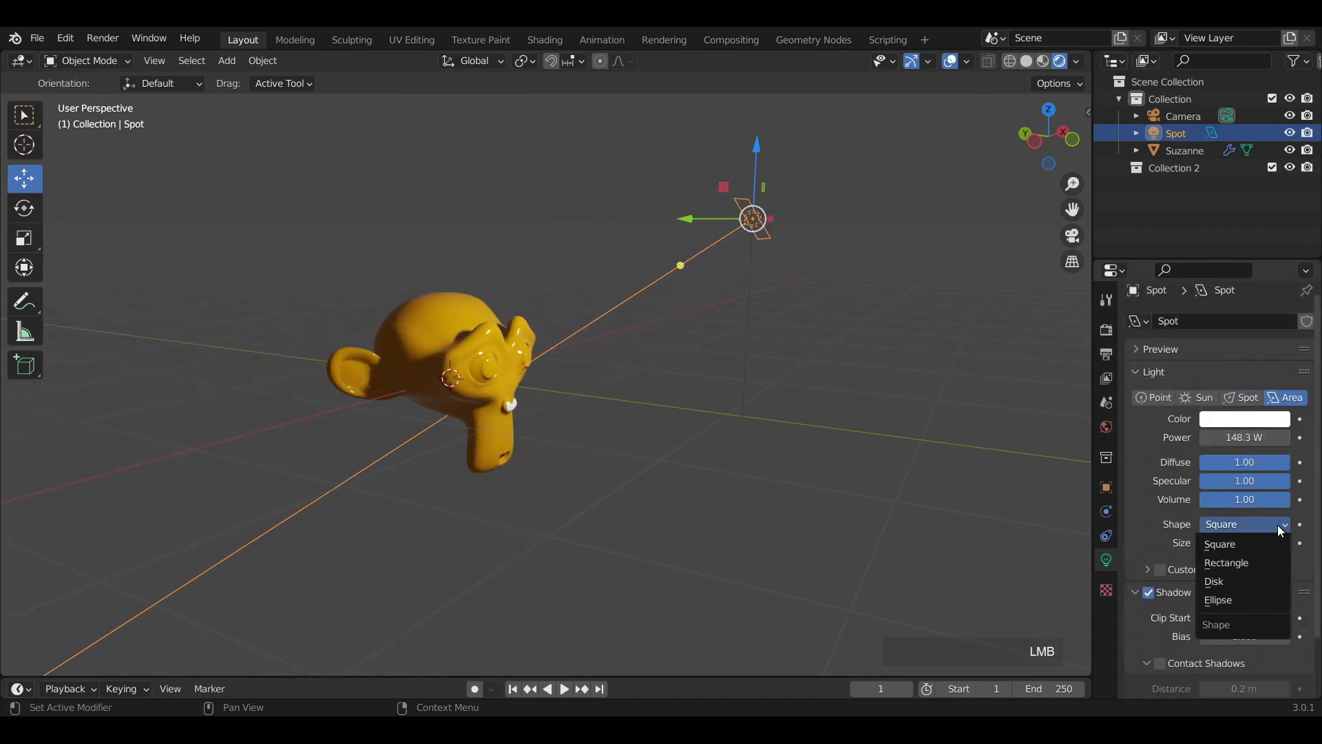
left_click(1263, 544)
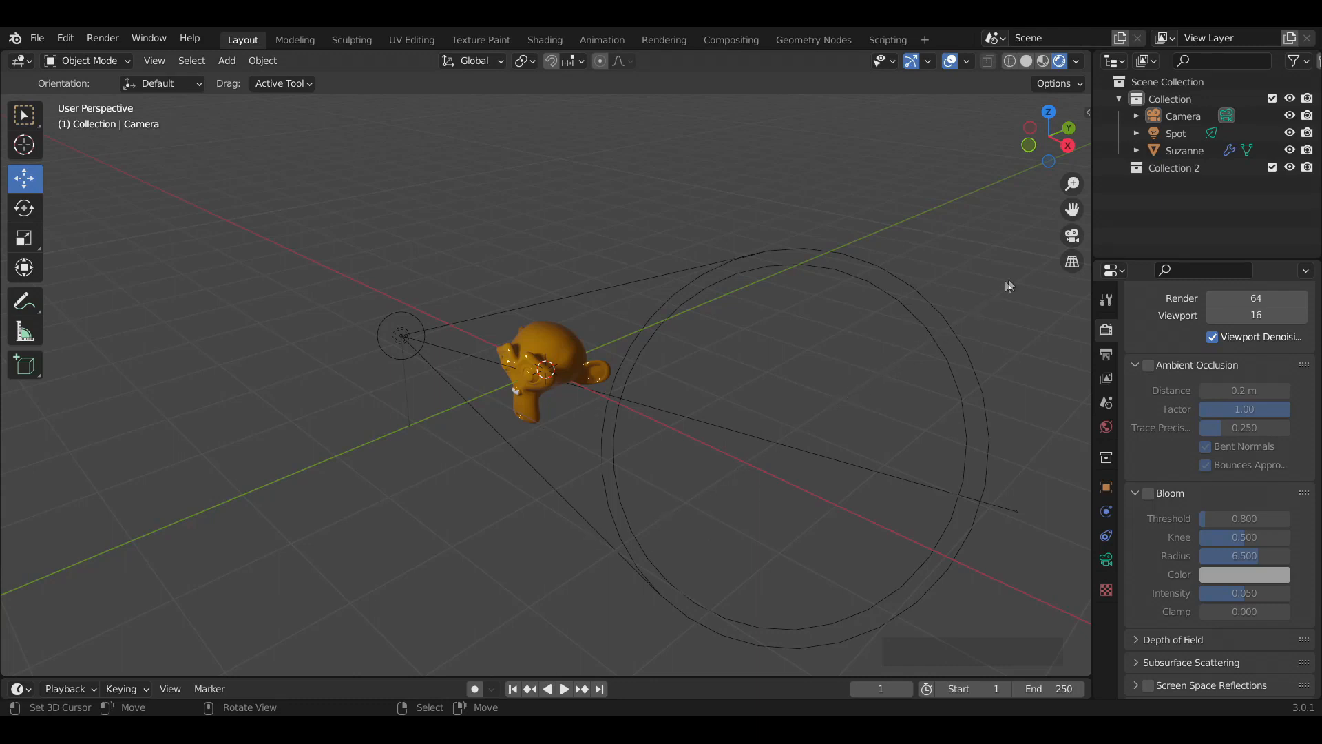
Look through the scene camera and view where it sits relative to the monkey head.
left_click(1067, 240)
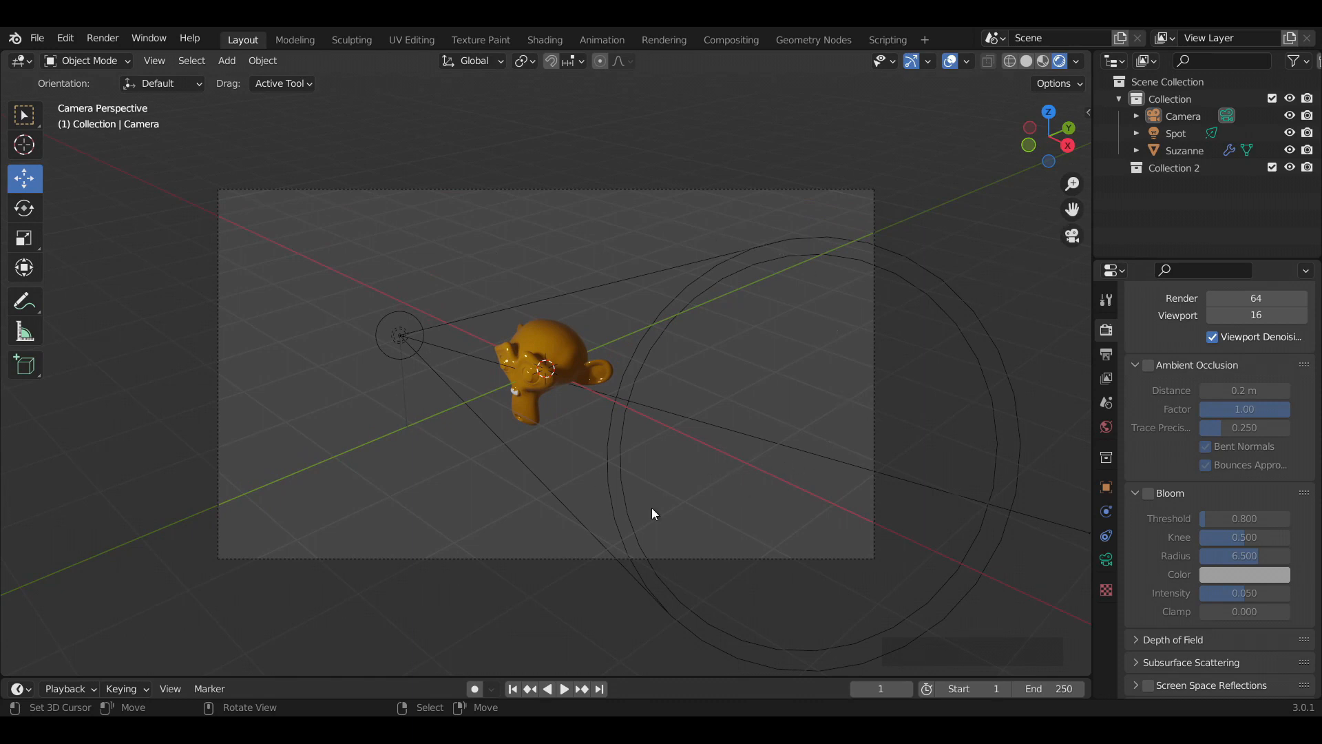
middle_click_drag(664, 487, 432, 436)
key("Insert")
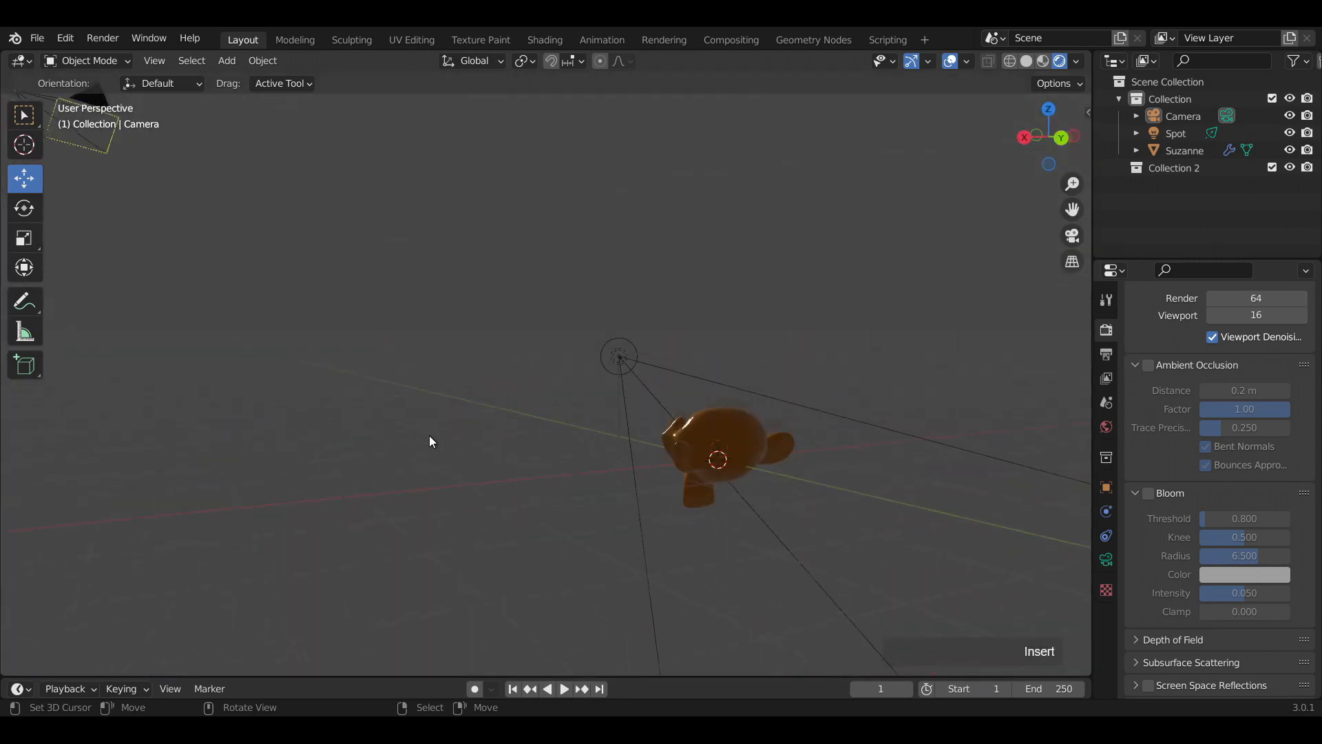
scroll(729, 393, "down", 3)
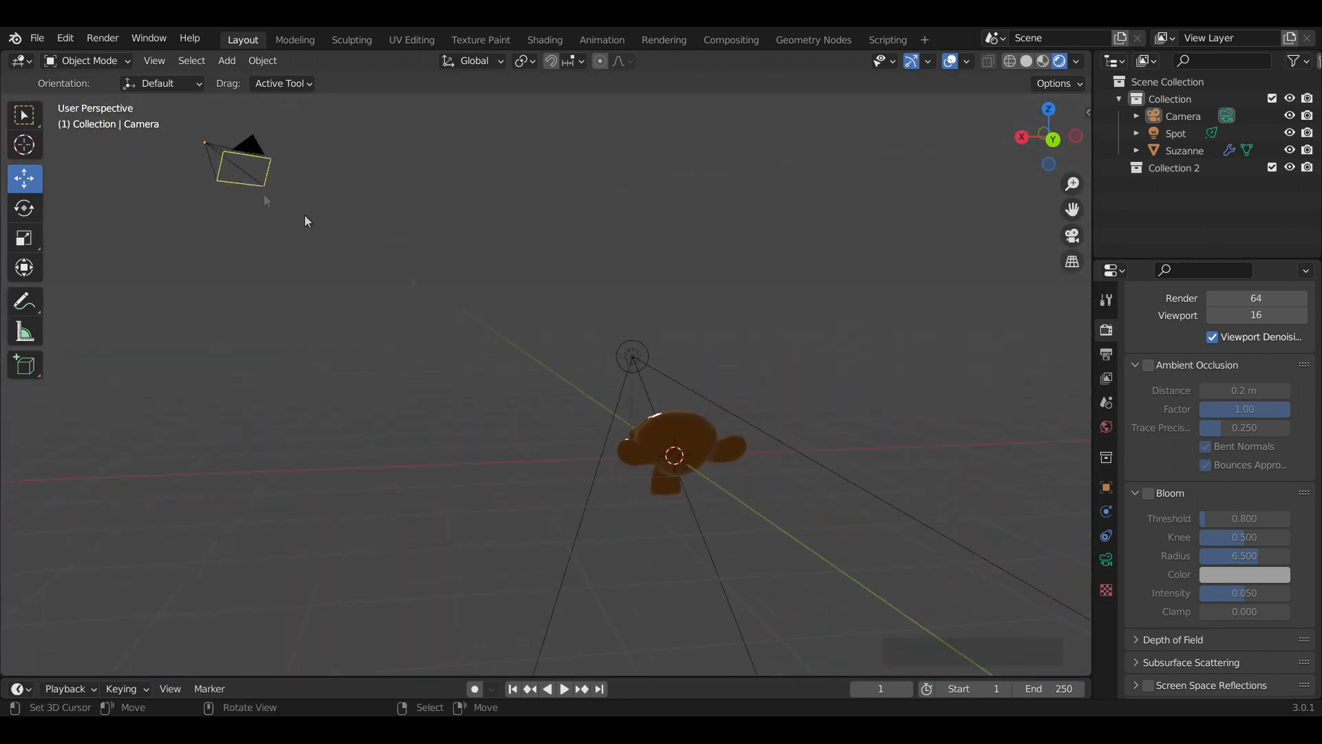
Return to the camera view and move the camera closer to the monkey head with walk navigation.
key("KP_0")
key("shift+grave")
key("w+a")
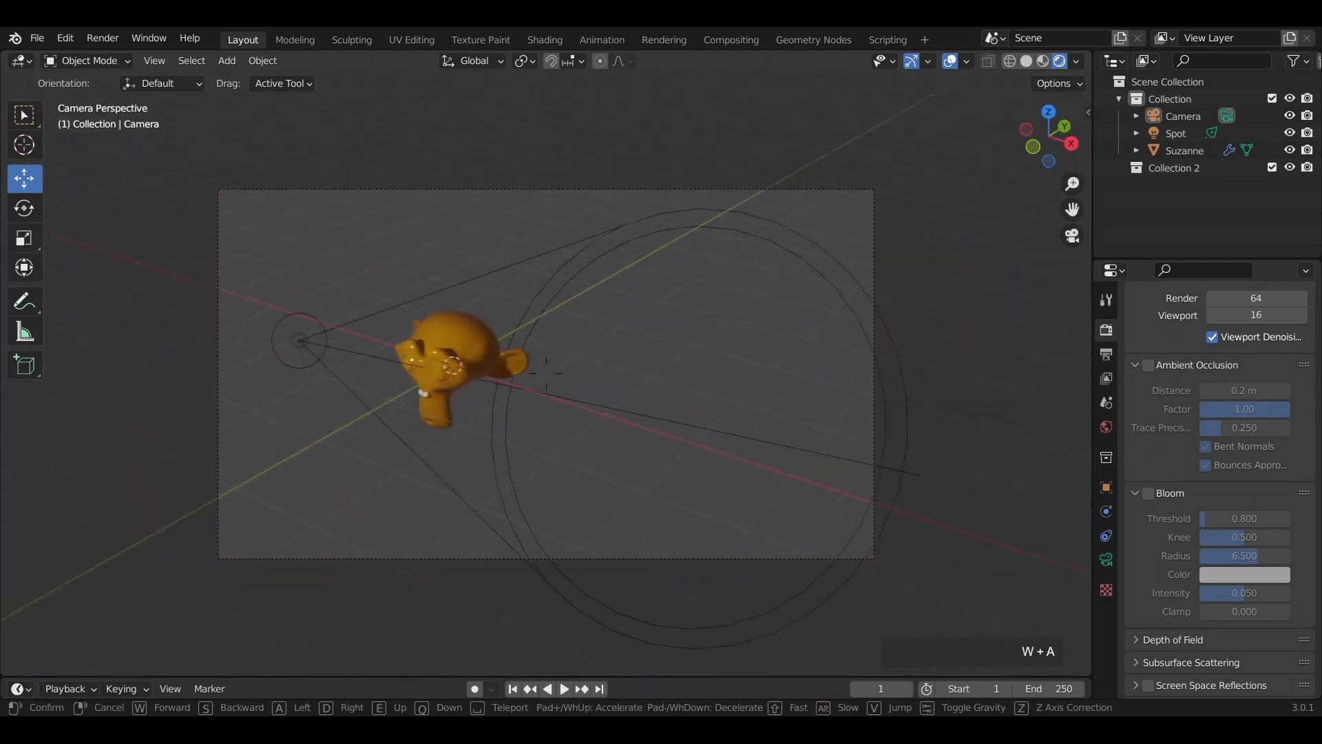
key("d")
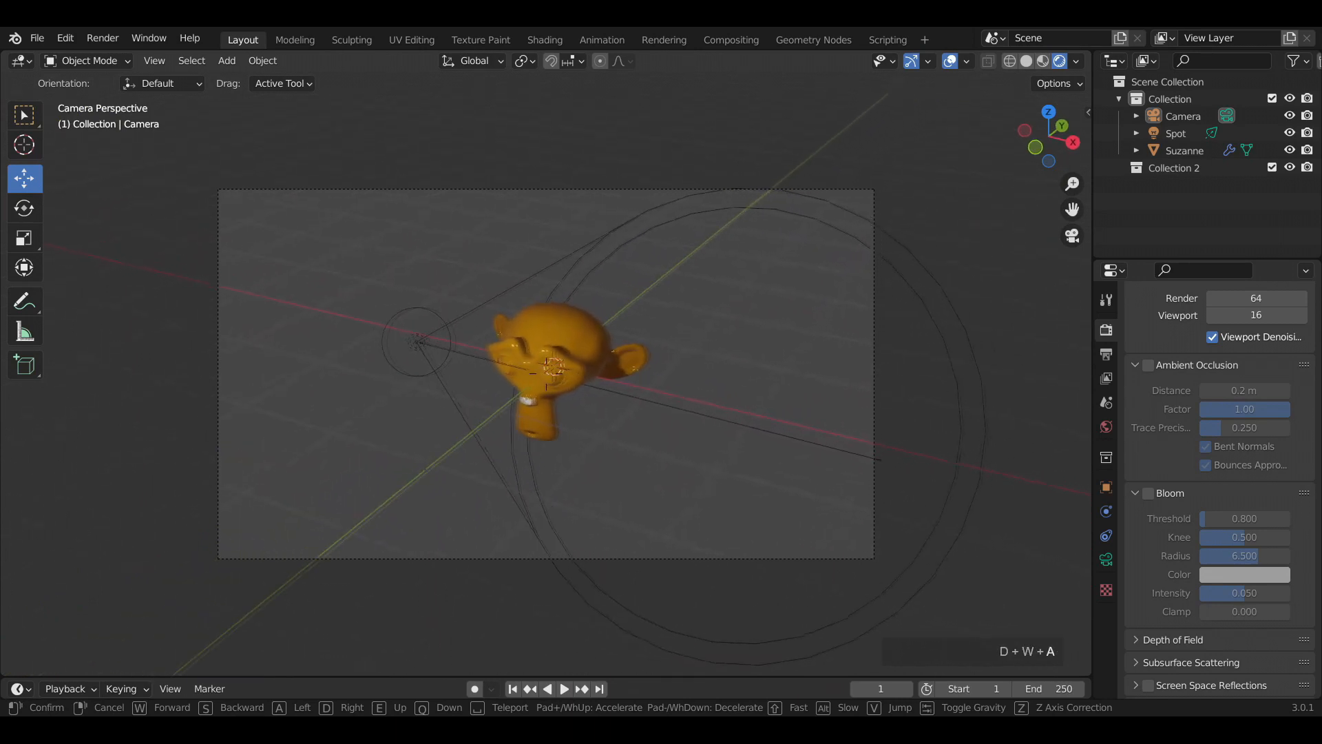
key("q")
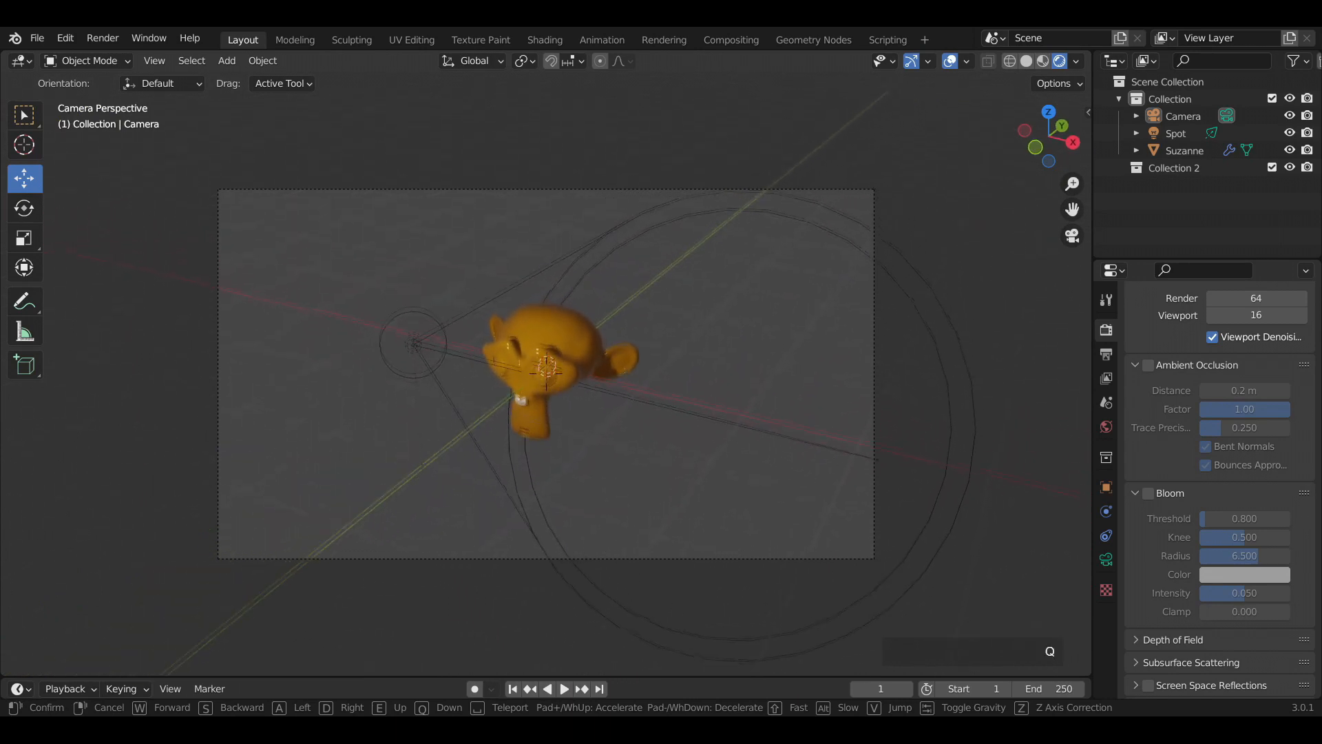
key("w")
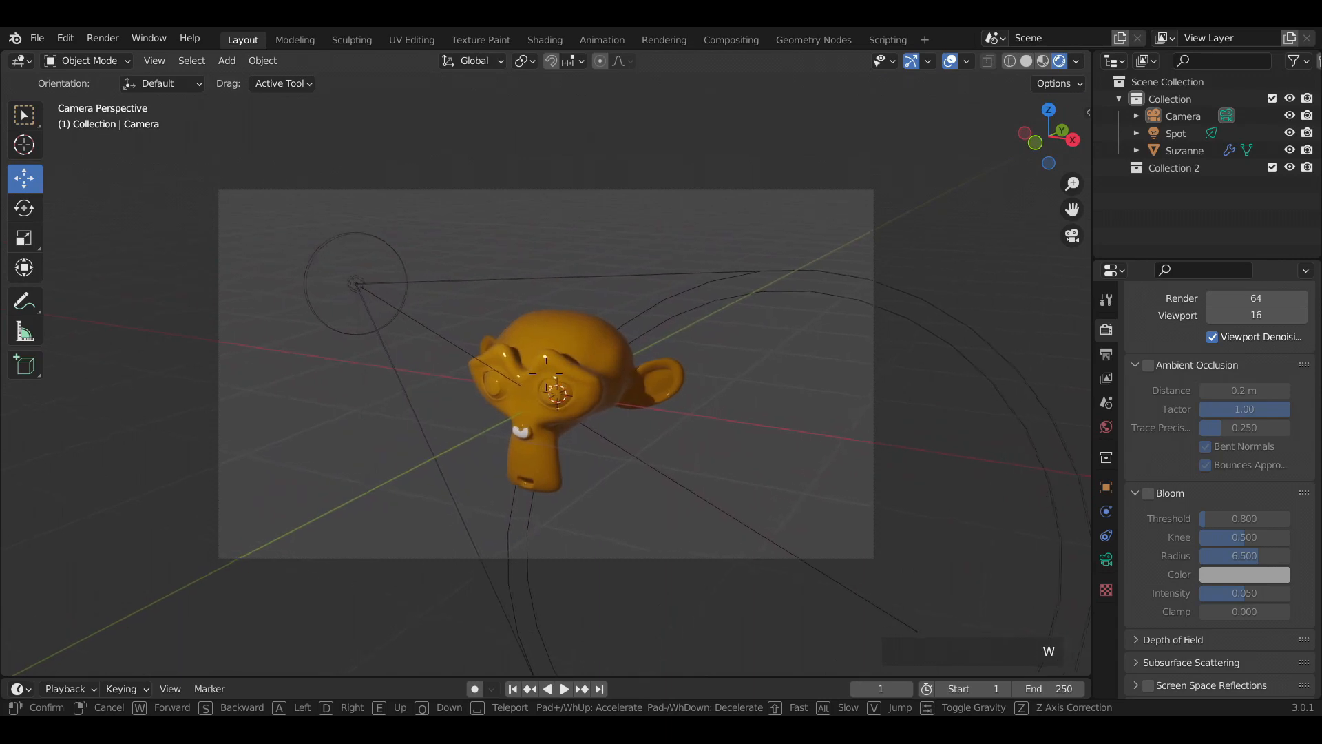
left_click(546, 374)
Select the camera and try moving it along the Z and X axes.
scroll(221, 407, "down", 3)
mouse_move(546, 374)
middle_mouse_down()
mouse_move(221, 407)
mouse_move(319, 358)
mouse_move(536, 379)
middle_mouse_up()
left_click(319, 357)
key("g")
key("z")
key("x")
right_click(474, 439)
middle_click_drag(700, 468, 705, 468)
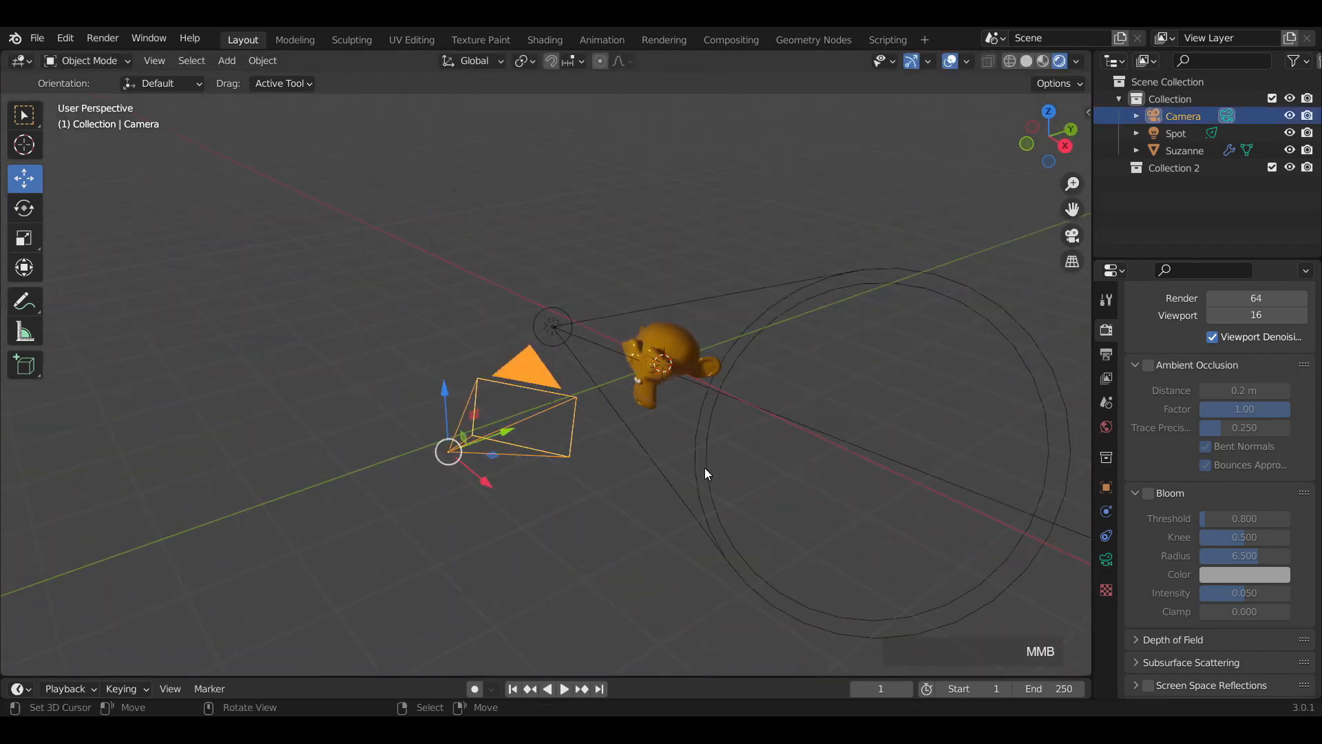
Snap the 3D cursor to the camera's position and deselect the camera.
scroll(705, 468, "down", 1)
left_click(660, 254)
left_click(505, 435)
key("shift+s")
left_click(629, 392)
left_click(734, 282)
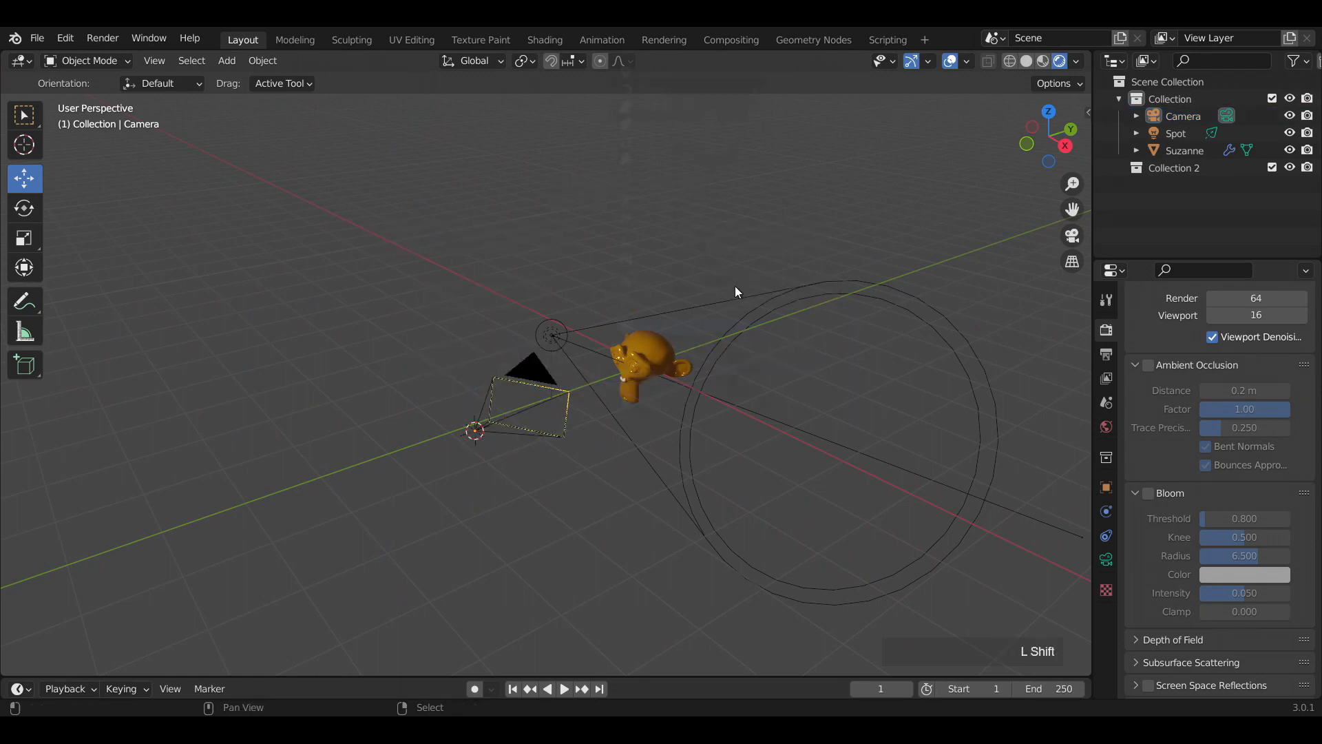
Add a second camera at the 3D cursor and move it about 1.01 m in X, 1.76 m in Y and 0.51 m in Z.
key("shift+a")
left_click(661, 325)
key("g")
left_click(712, 385)
middle_click_drag(713, 386, 639, 361)
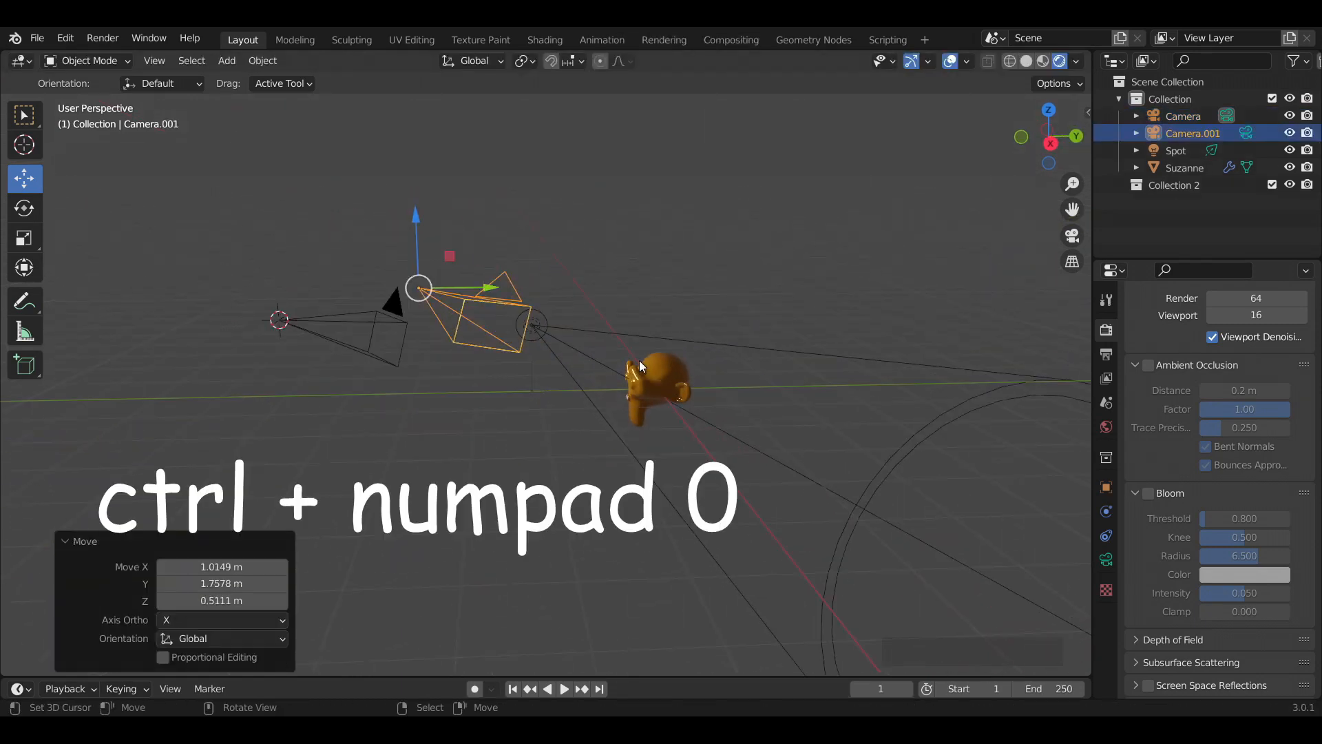
Make the second camera the active camera and frame the monkey head close up with walk navigation.
key("ctrl+KP_0")
key("KP_3")
middle_click_drag(682, 362, 650, 390)
key("ctrl+KP_0")
key("shift+grave")
key("w")
key("q")
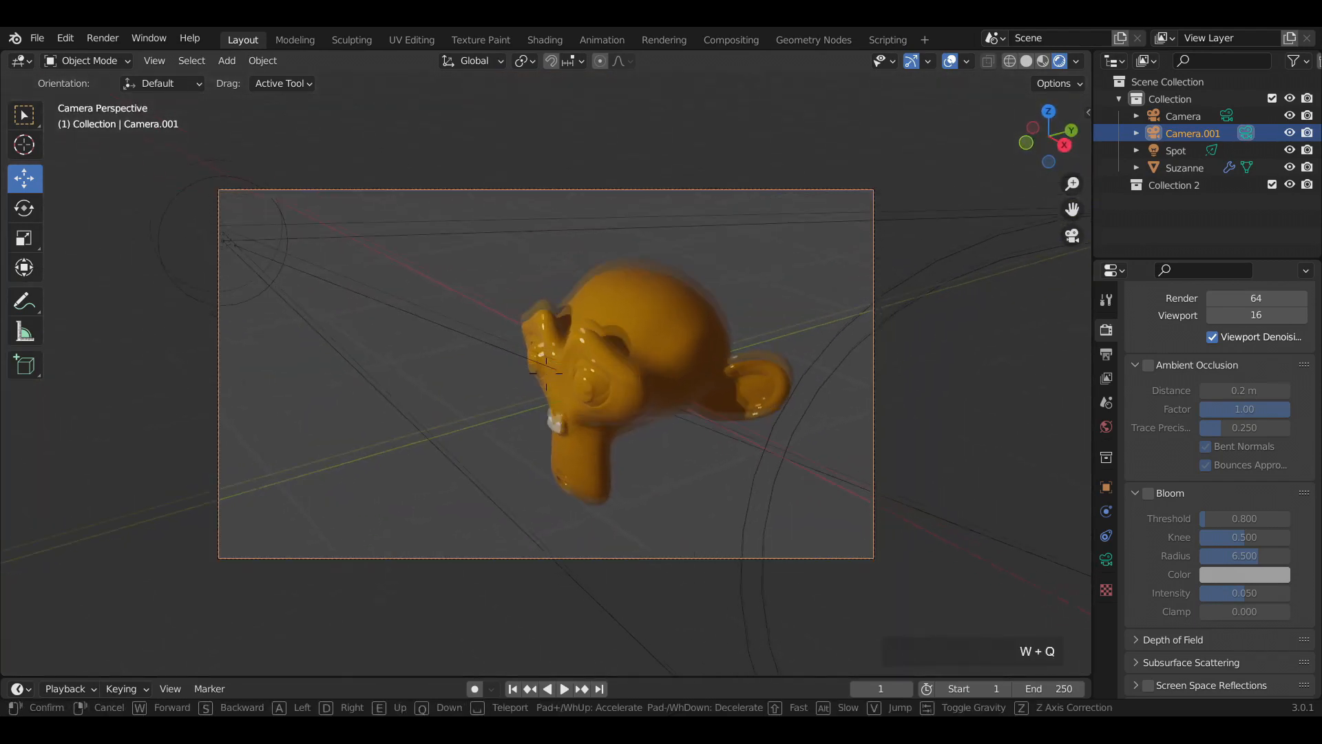
left_click(548, 373)
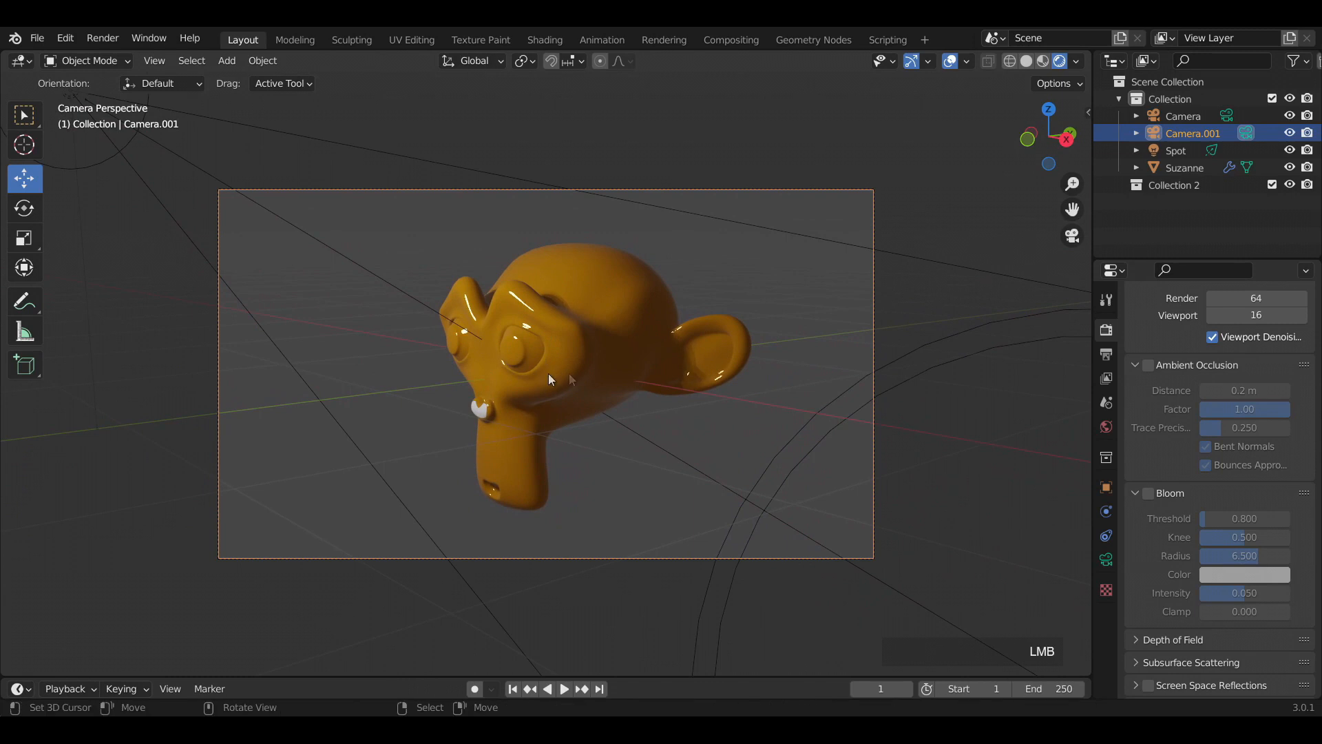
Examine the output resolution and frame settings and the Eevee render settings.
scroll(1204, 370, "up", 3)
left_click(1106, 354)
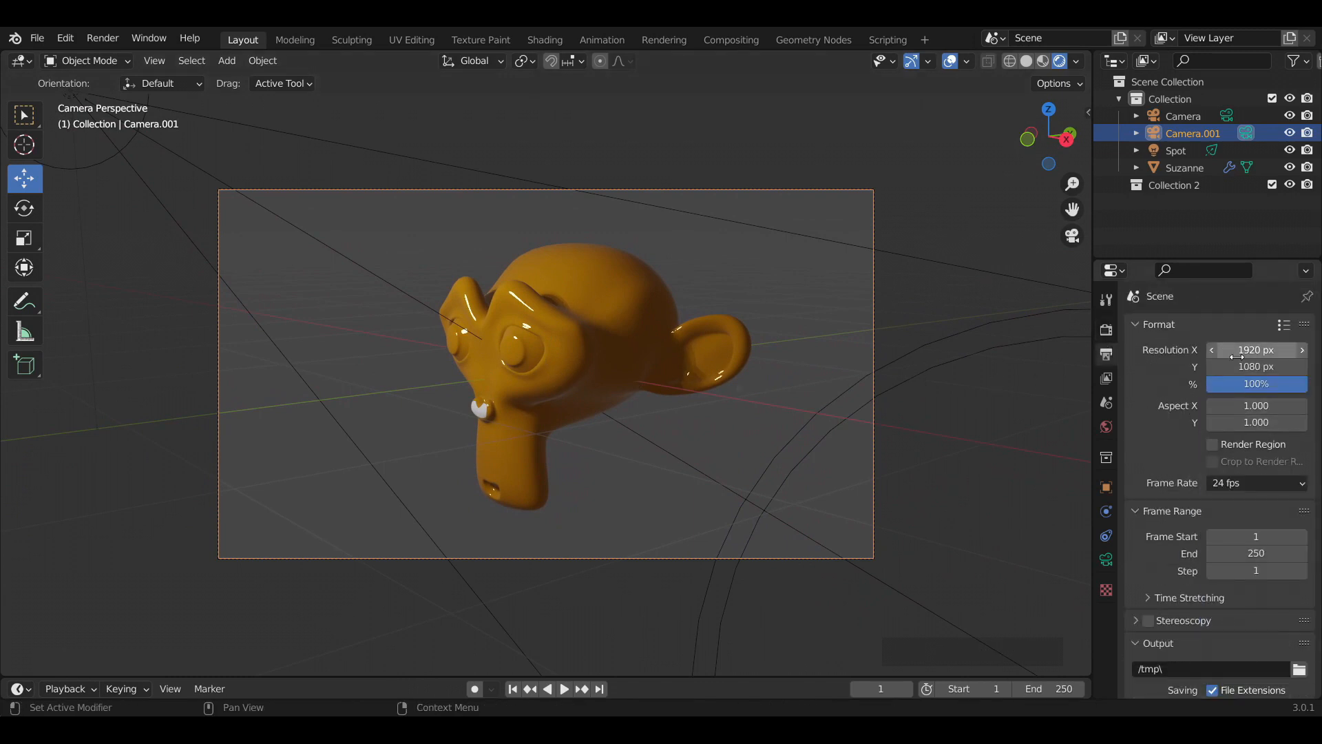
left_click(1105, 331)
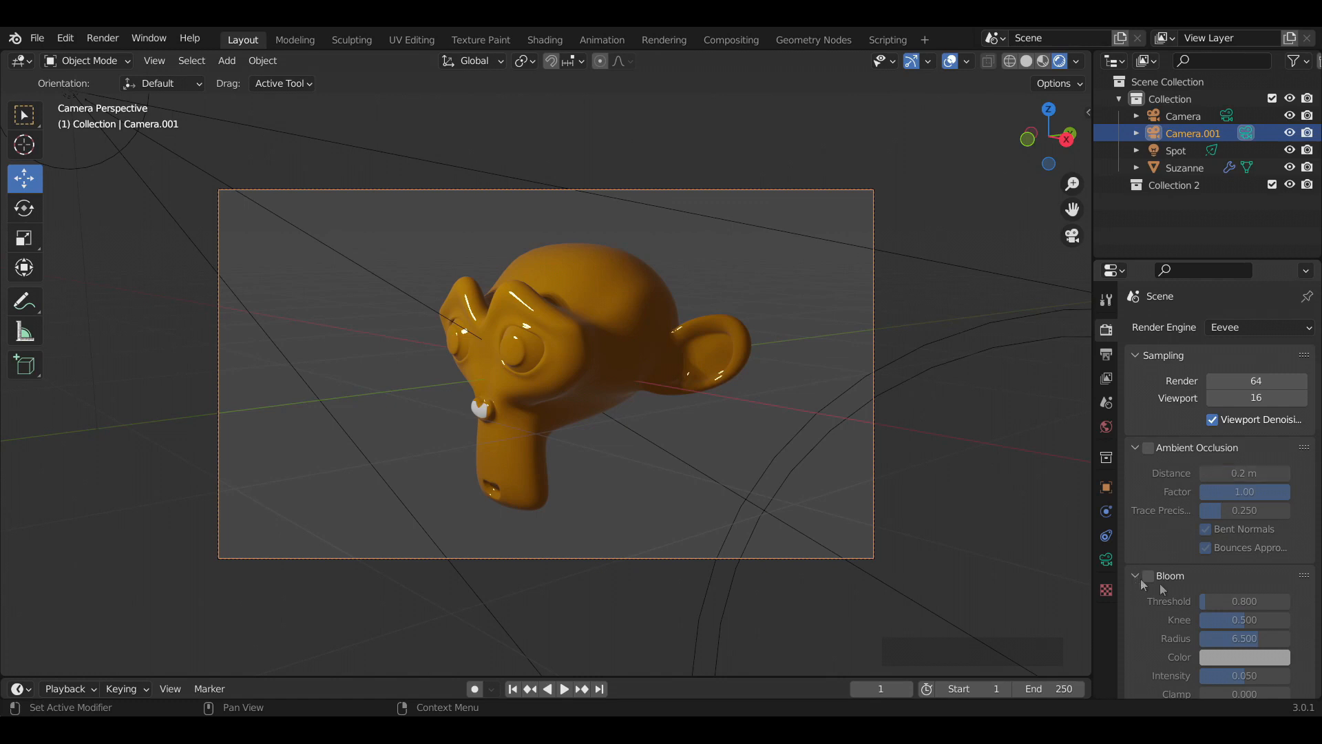
scroll(1224, 599, "down", 9)
scroll(1226, 604, "up", 7)
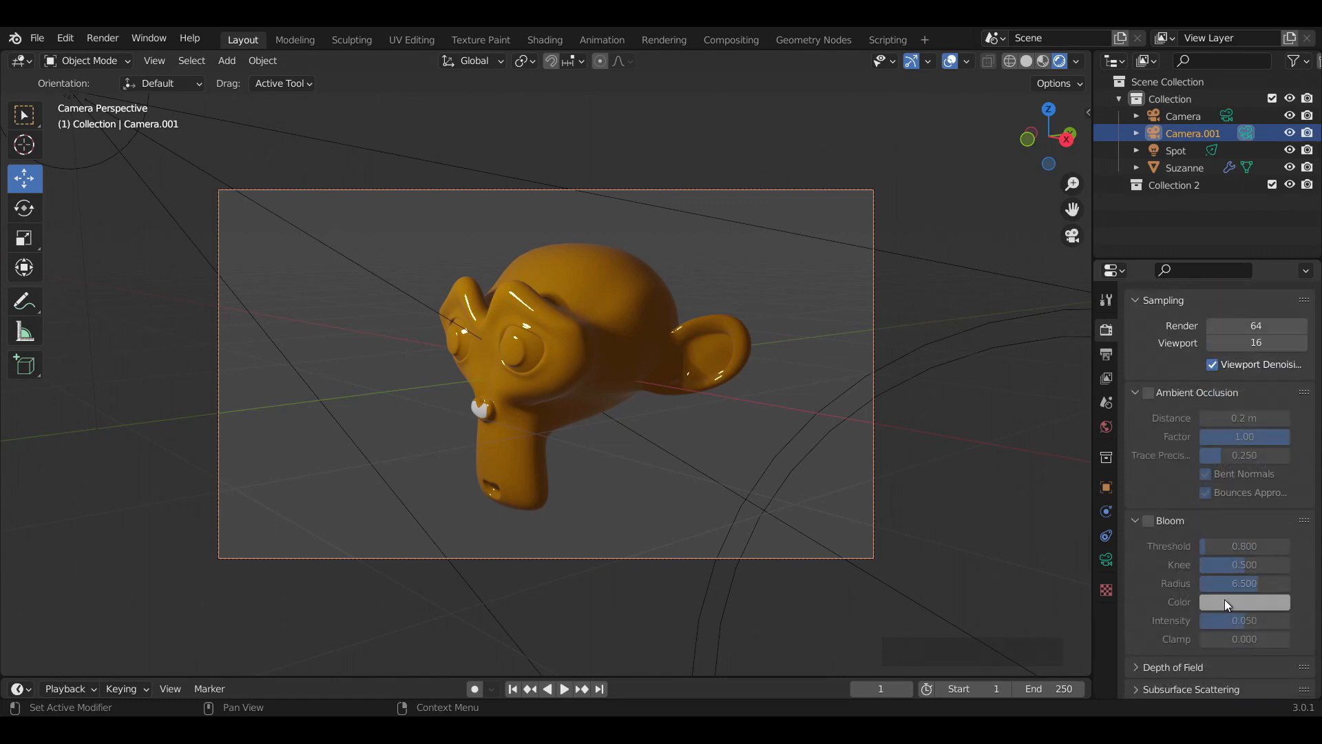
scroll(1237, 414, "up", 2)
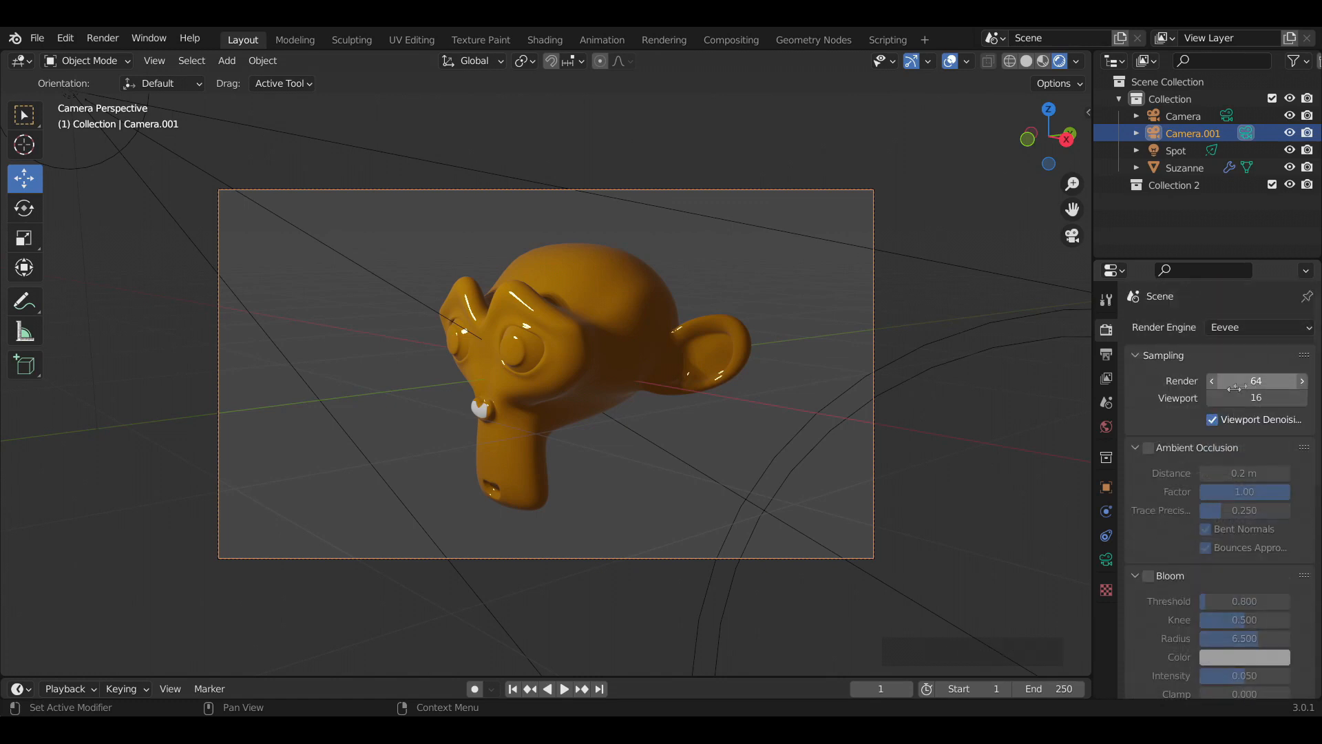
Enable Ambient Occlusion with a distance of 1 m and turn on Bloom.
left_click(1149, 448)
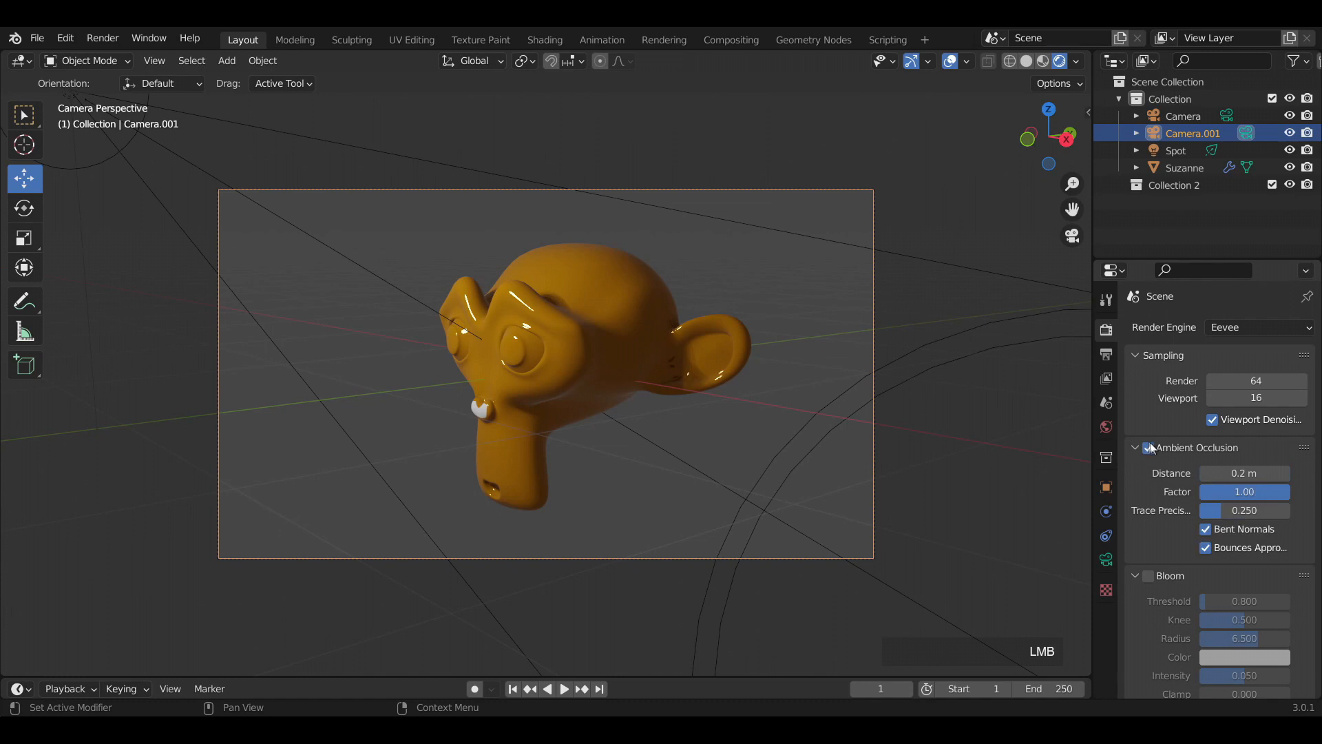
left_click(1159, 575)
scroll(1145, 599, "down", 3)
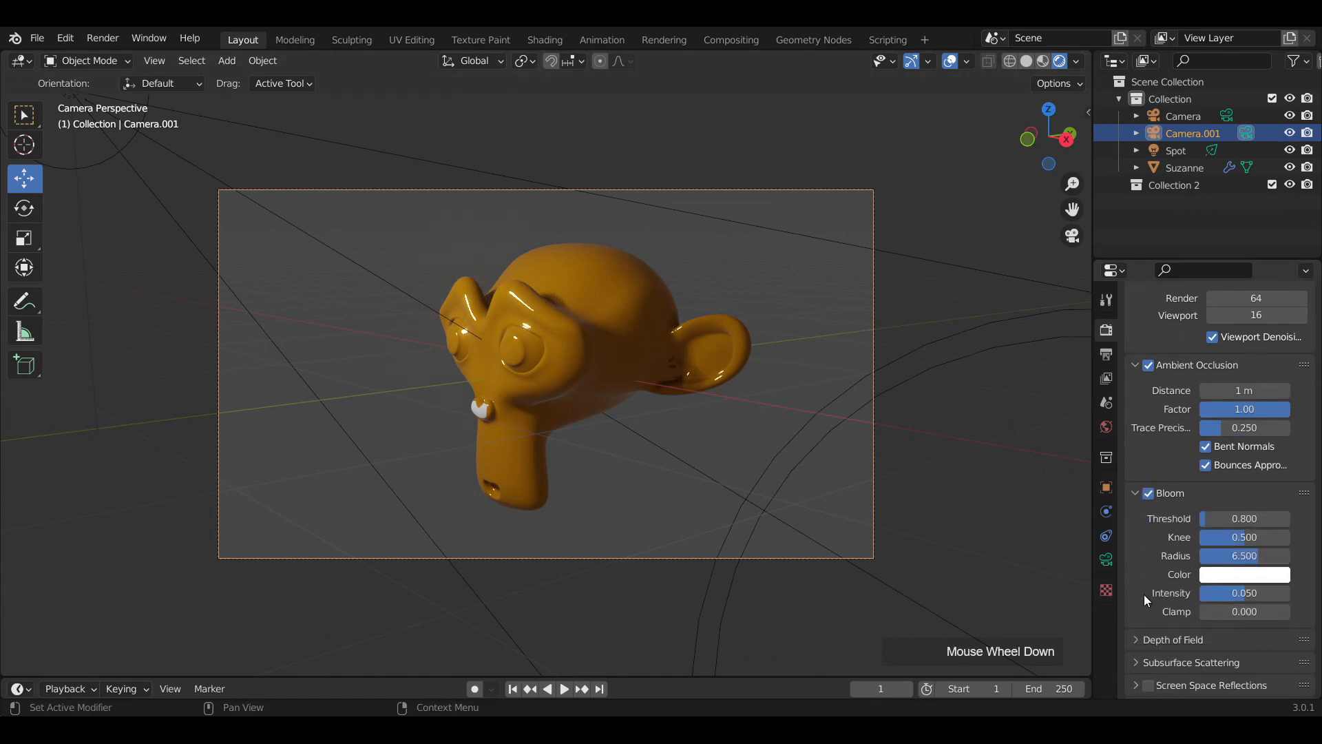